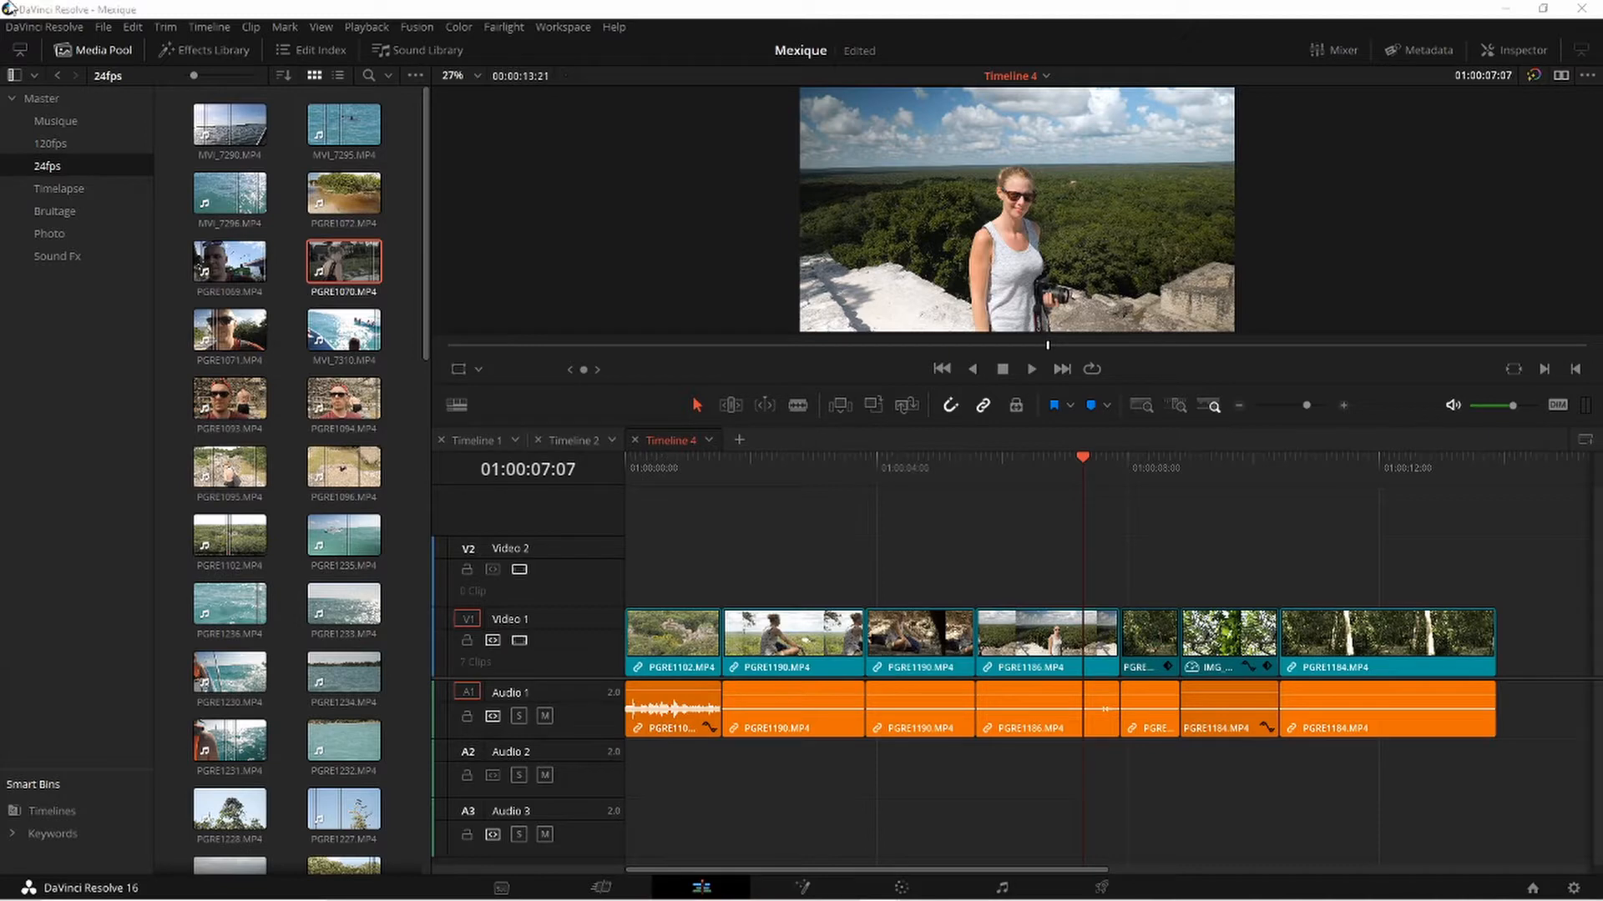
# Check which commands the Backspace, Delete and Shift+Backspace keys are assigned to in Keyboard Customization
pyautogui.click(49, 25)
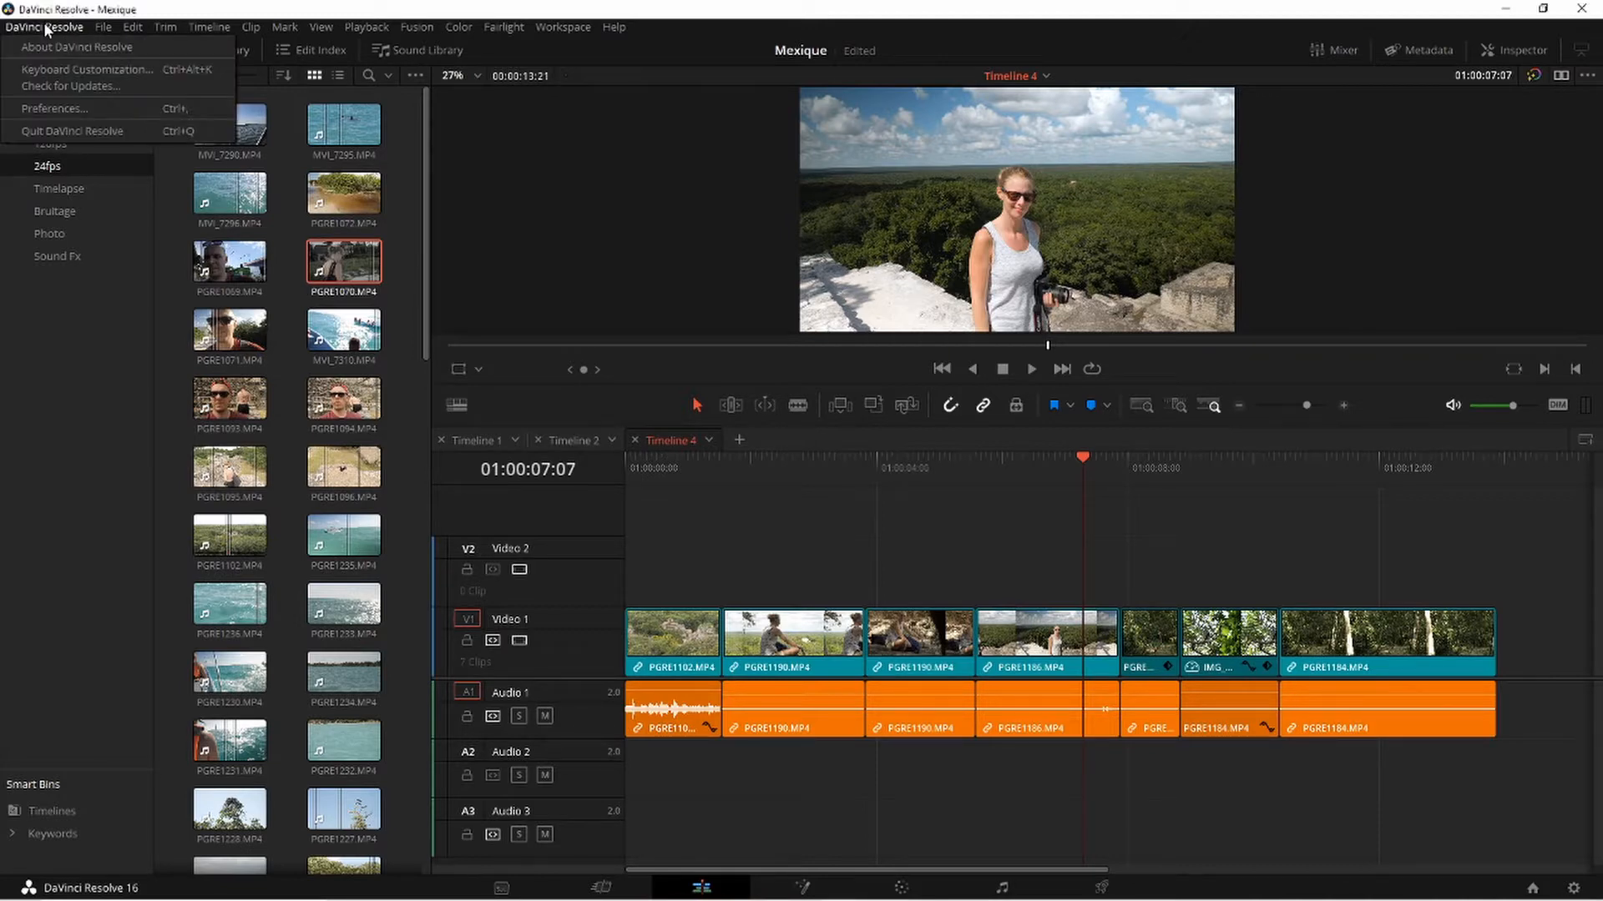
pyautogui.click(54, 70)
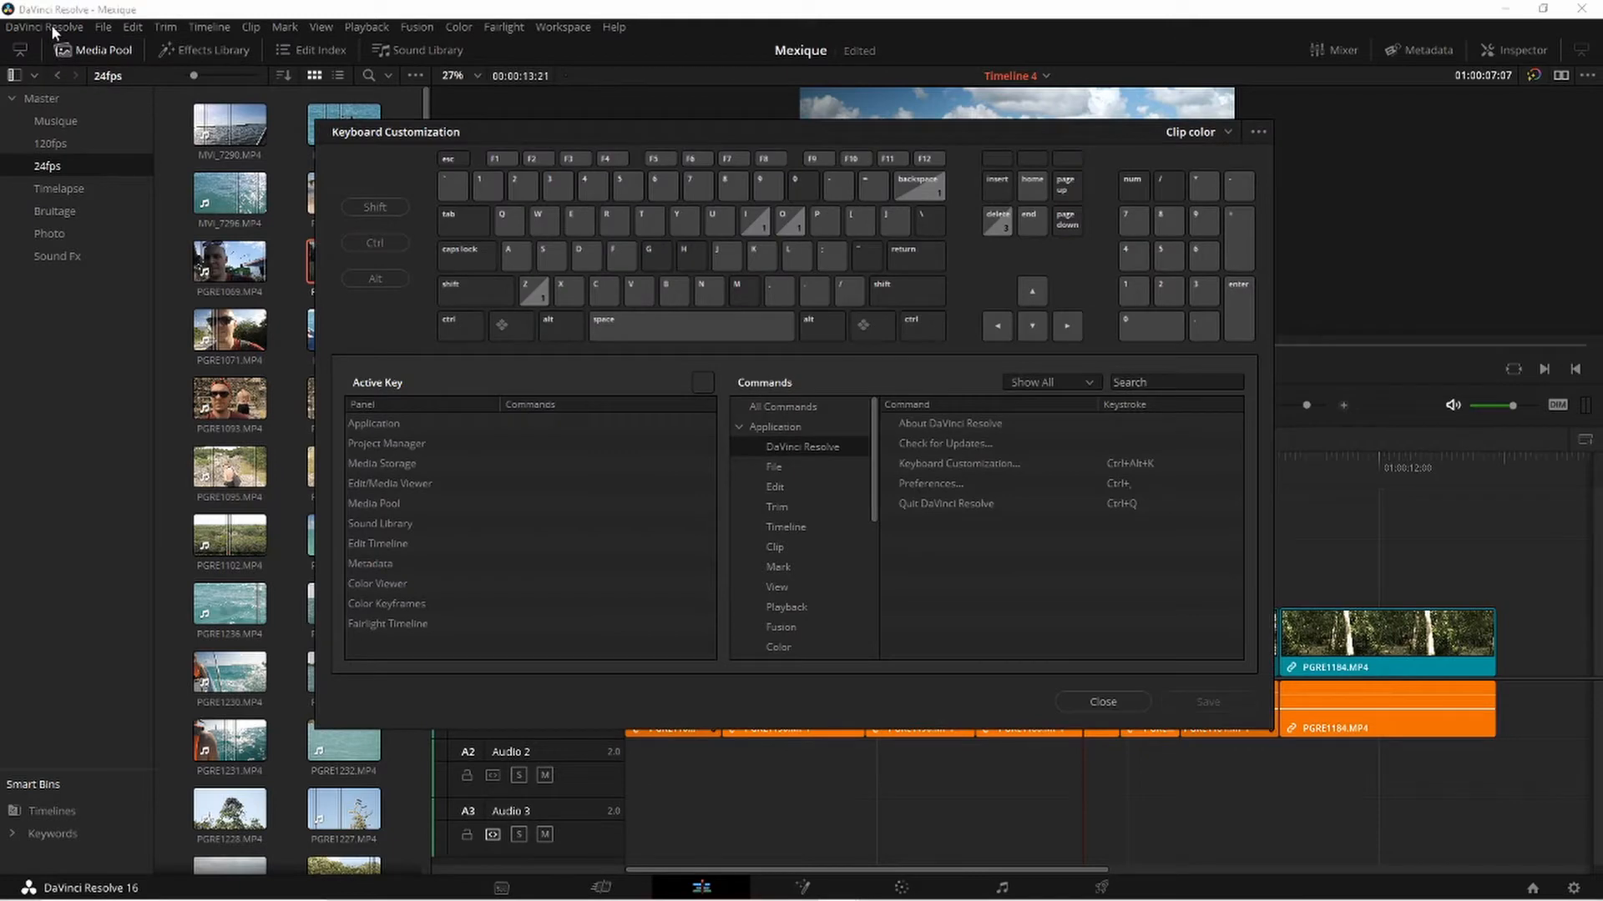
pyautogui.click(1103, 702)
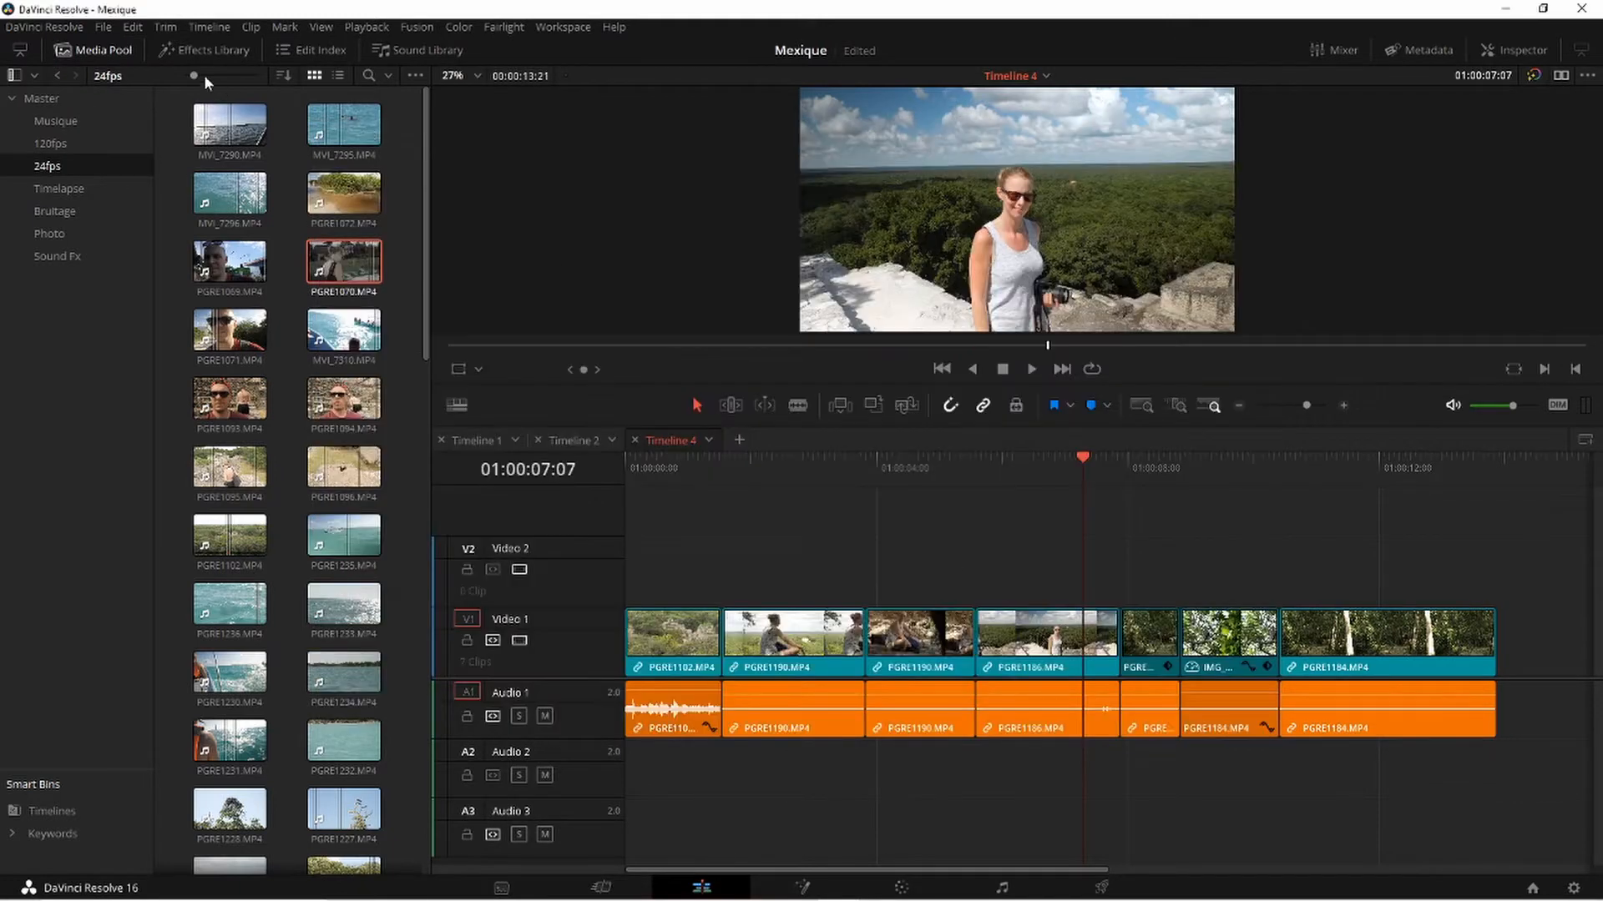
pyautogui.click(48, 27)
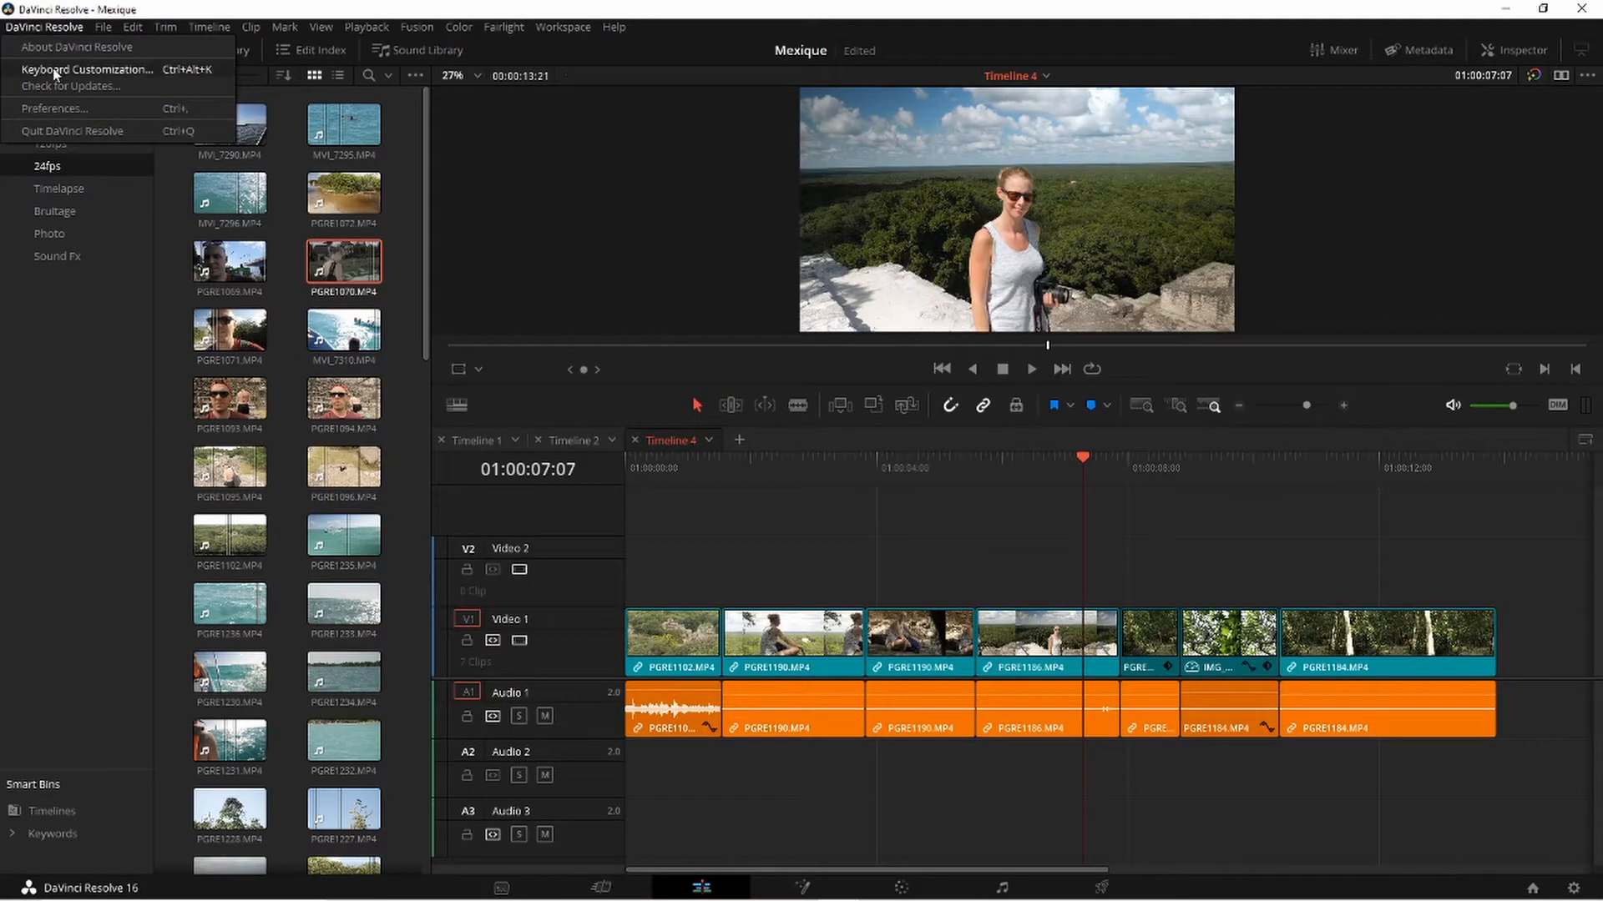
pyautogui.click(57, 70)
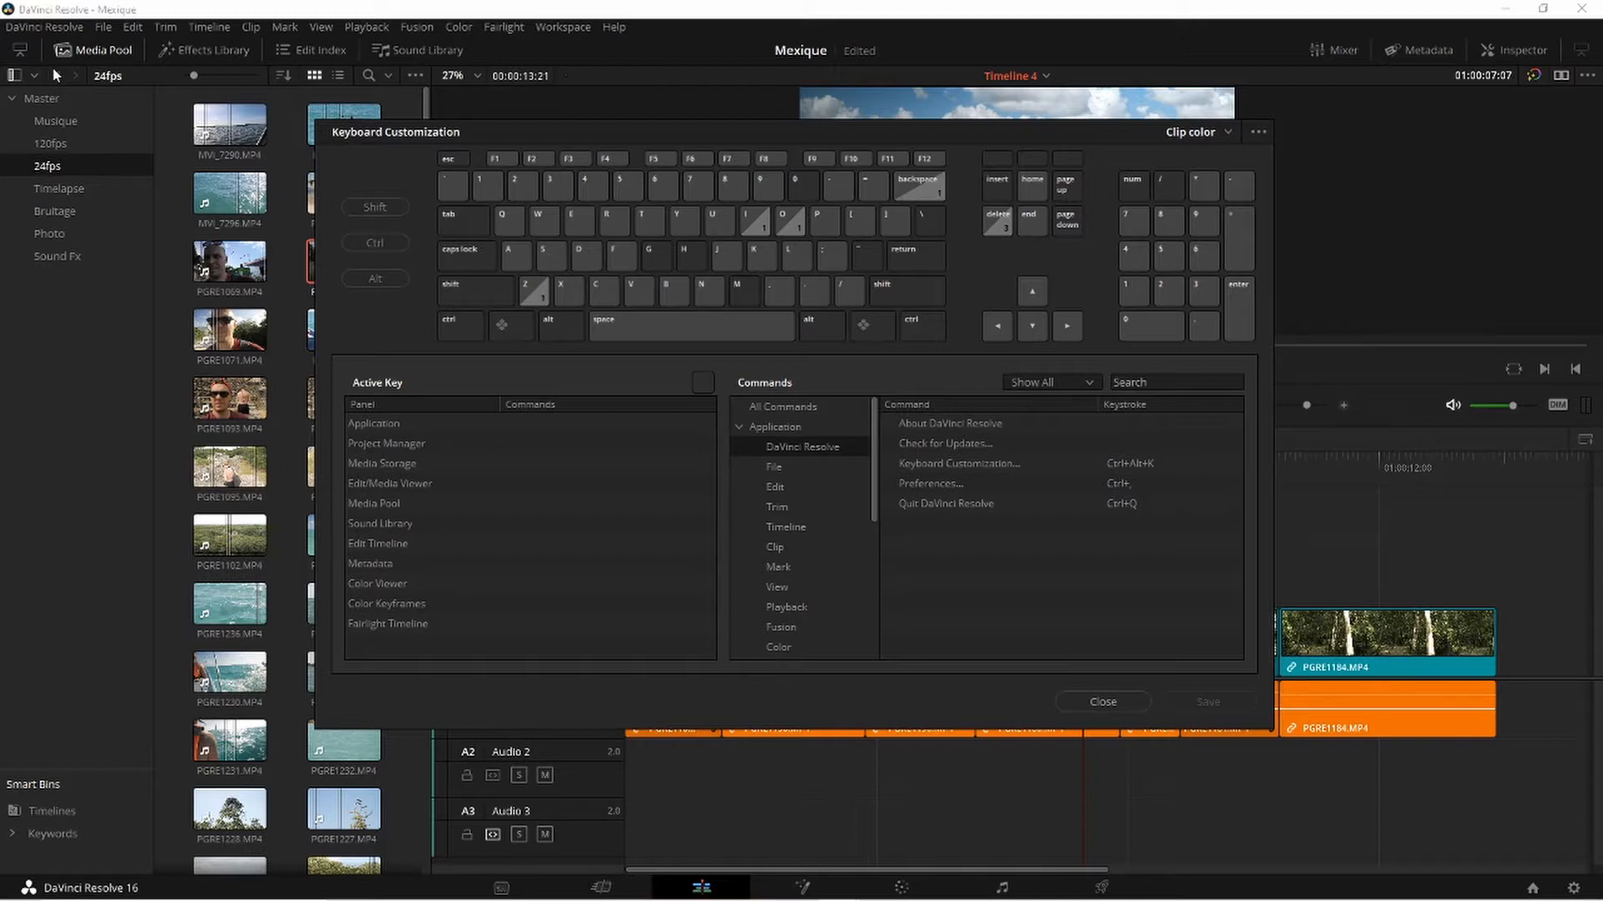
pyautogui.click(933, 193)
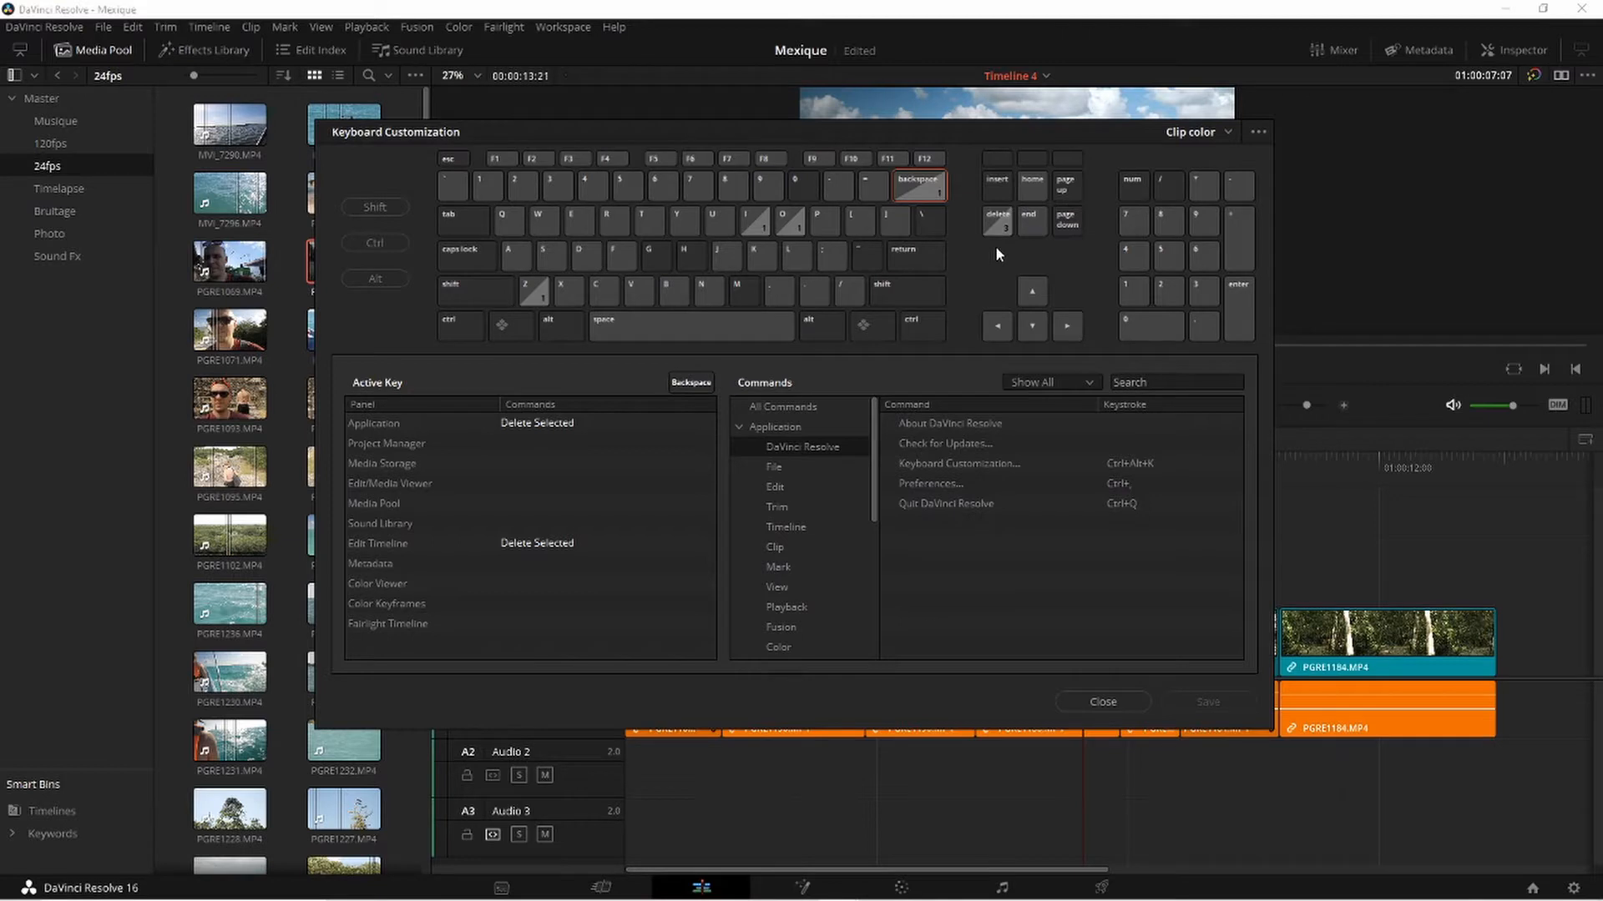
pyautogui.click(994, 224)
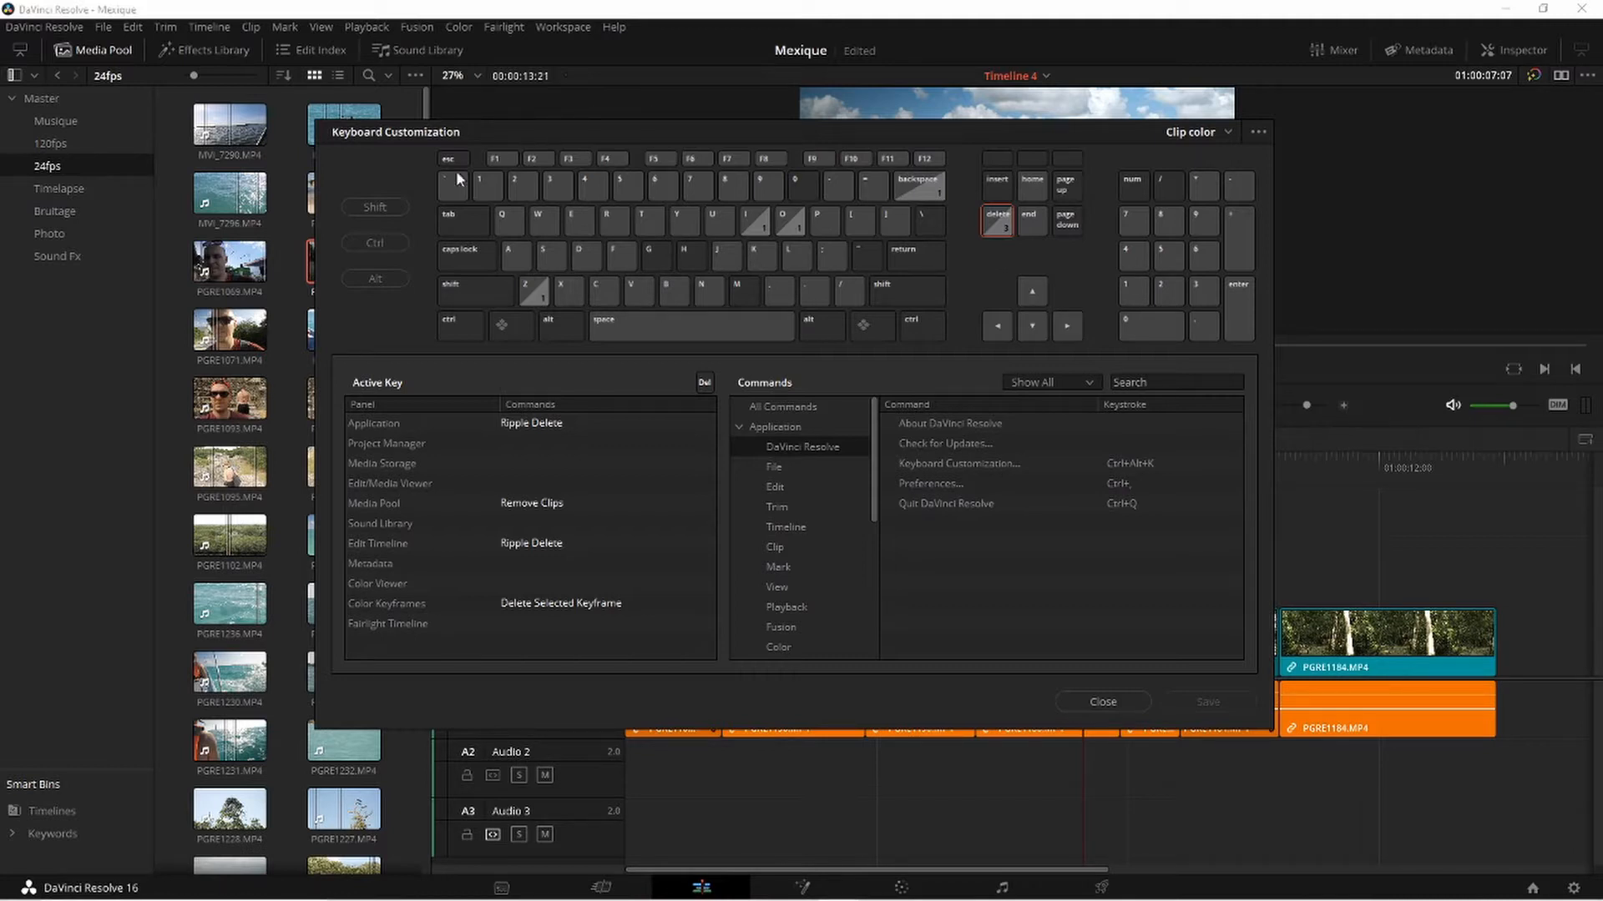
pyautogui.click(376, 207)
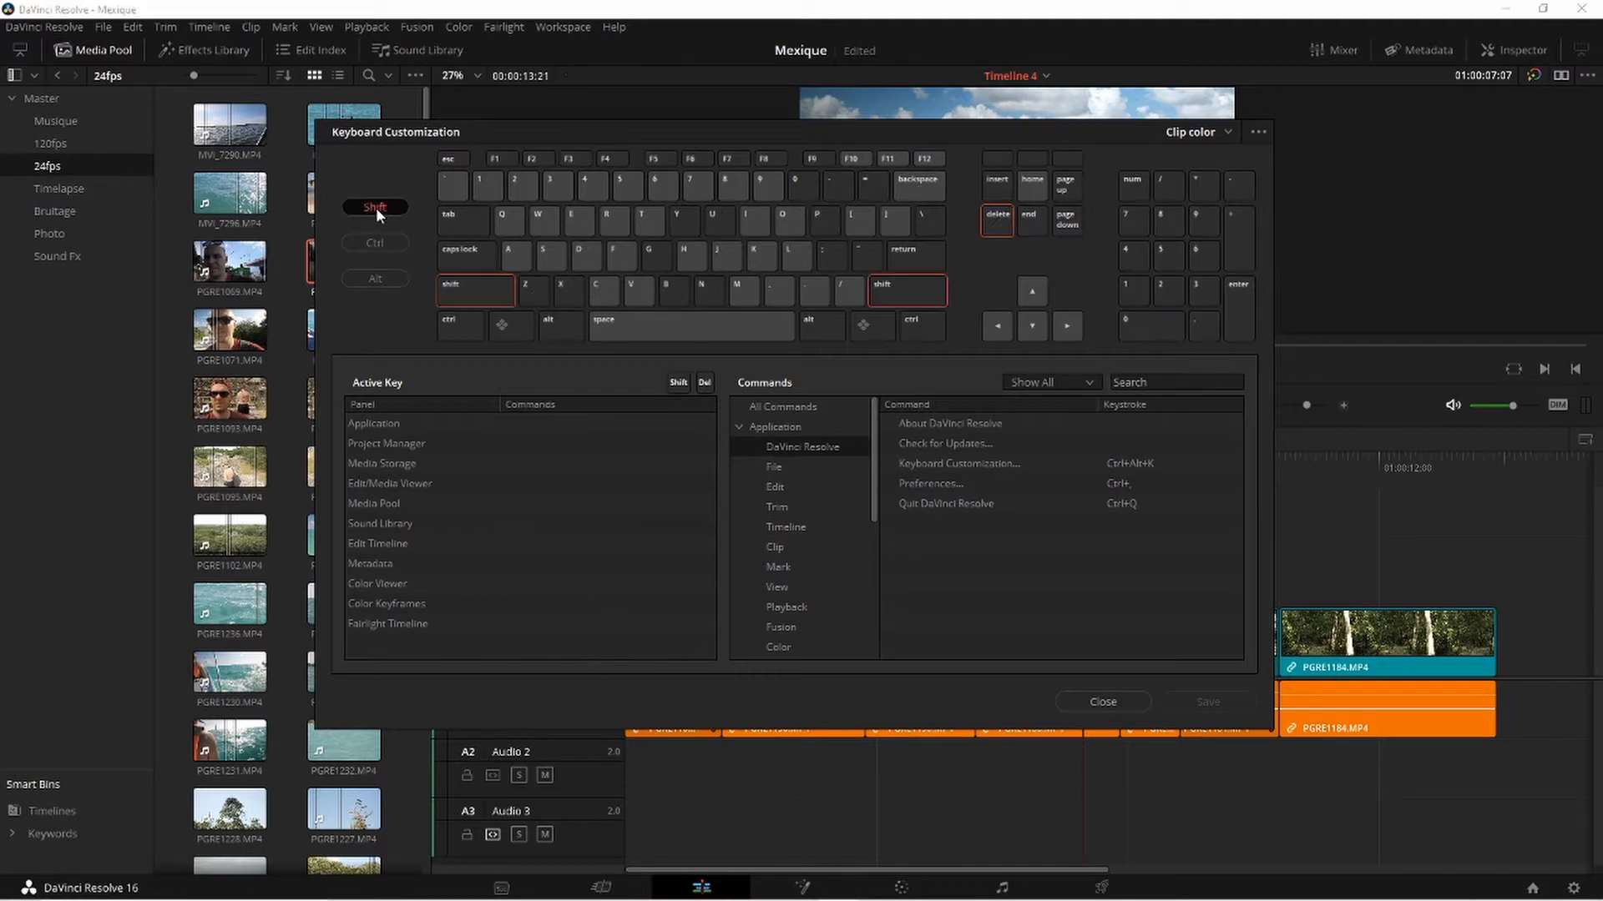
pyautogui.click(914, 195)
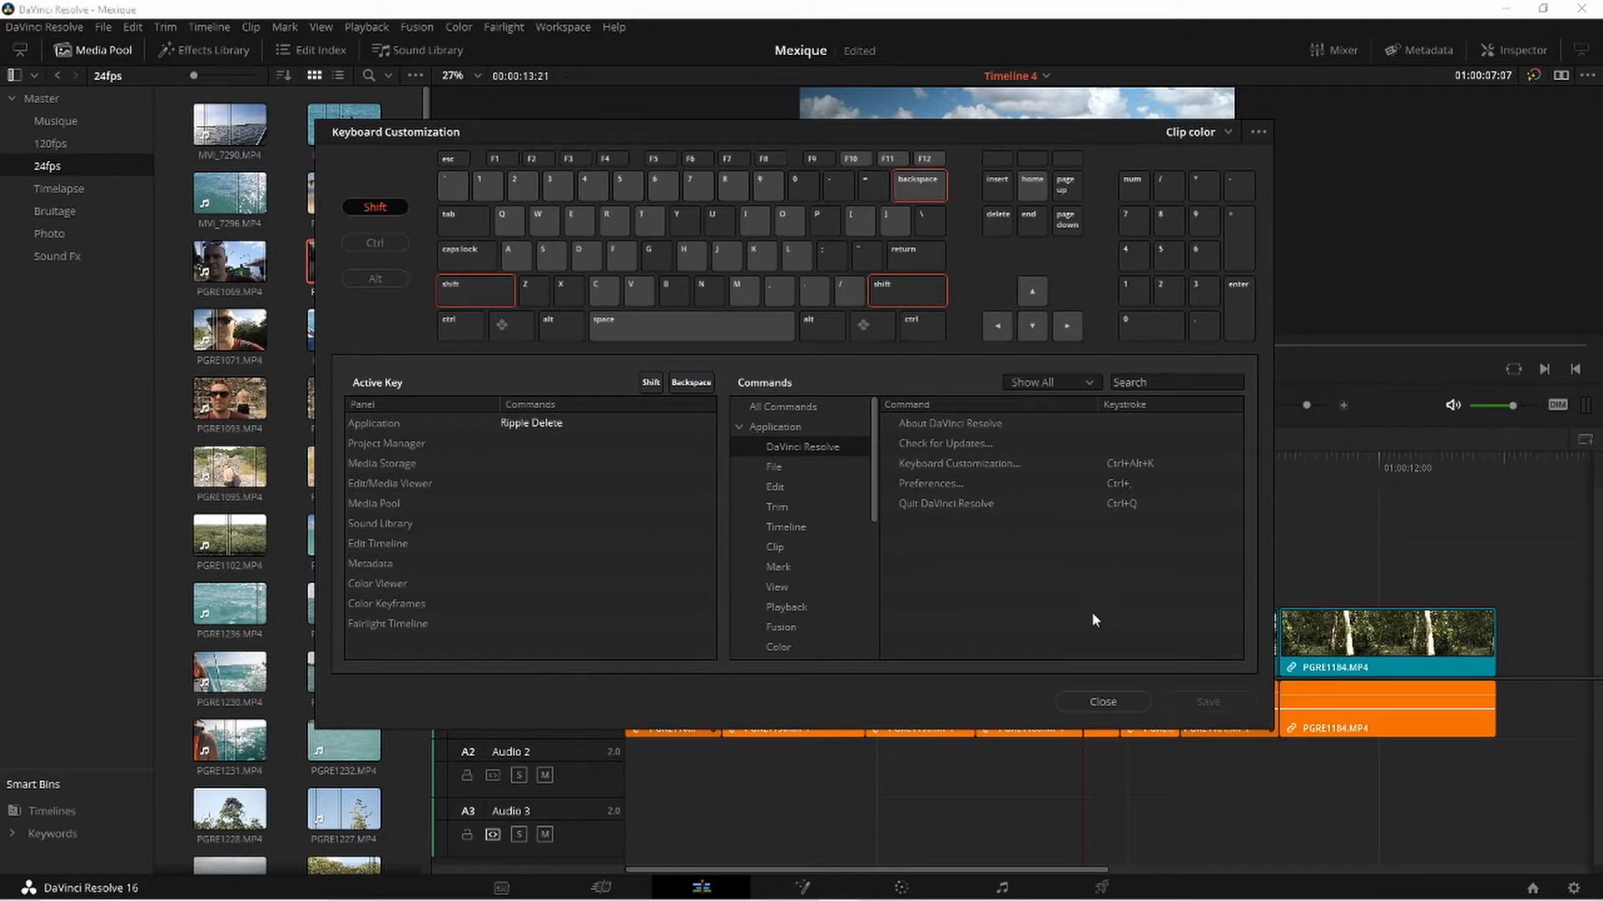
pyautogui.click(1101, 702)
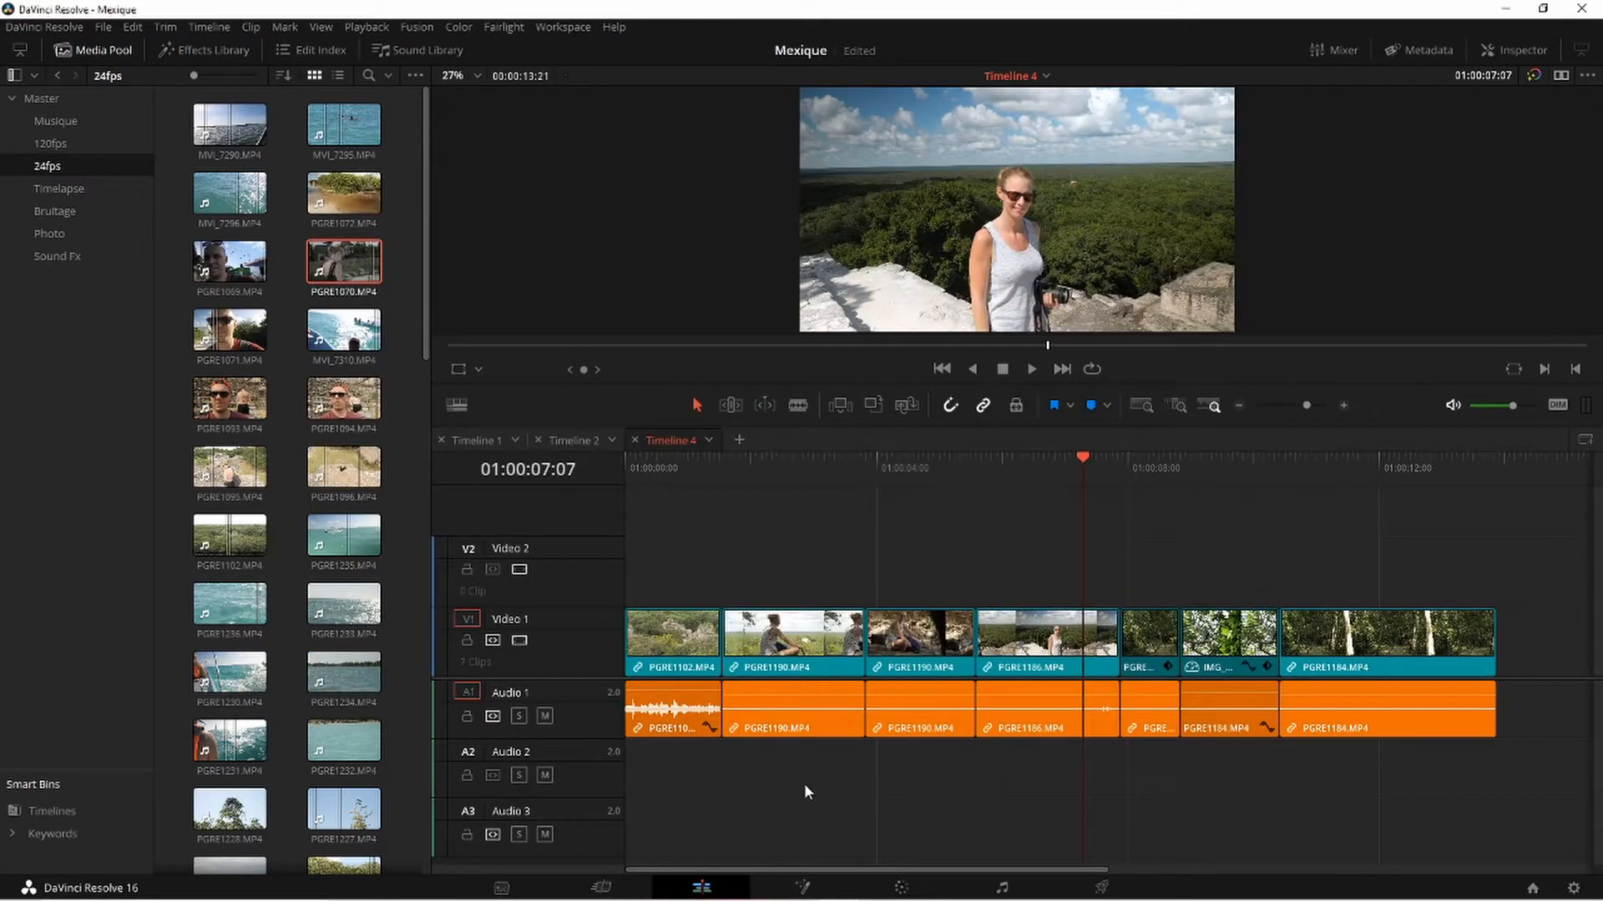
# Try marquee-selecting the second clip and the clips through the end of Timeline 4, and clear the selection
pyautogui.click(803, 710)
pyautogui.moveTo(804, 581); pyautogui.dragTo(764, 573)
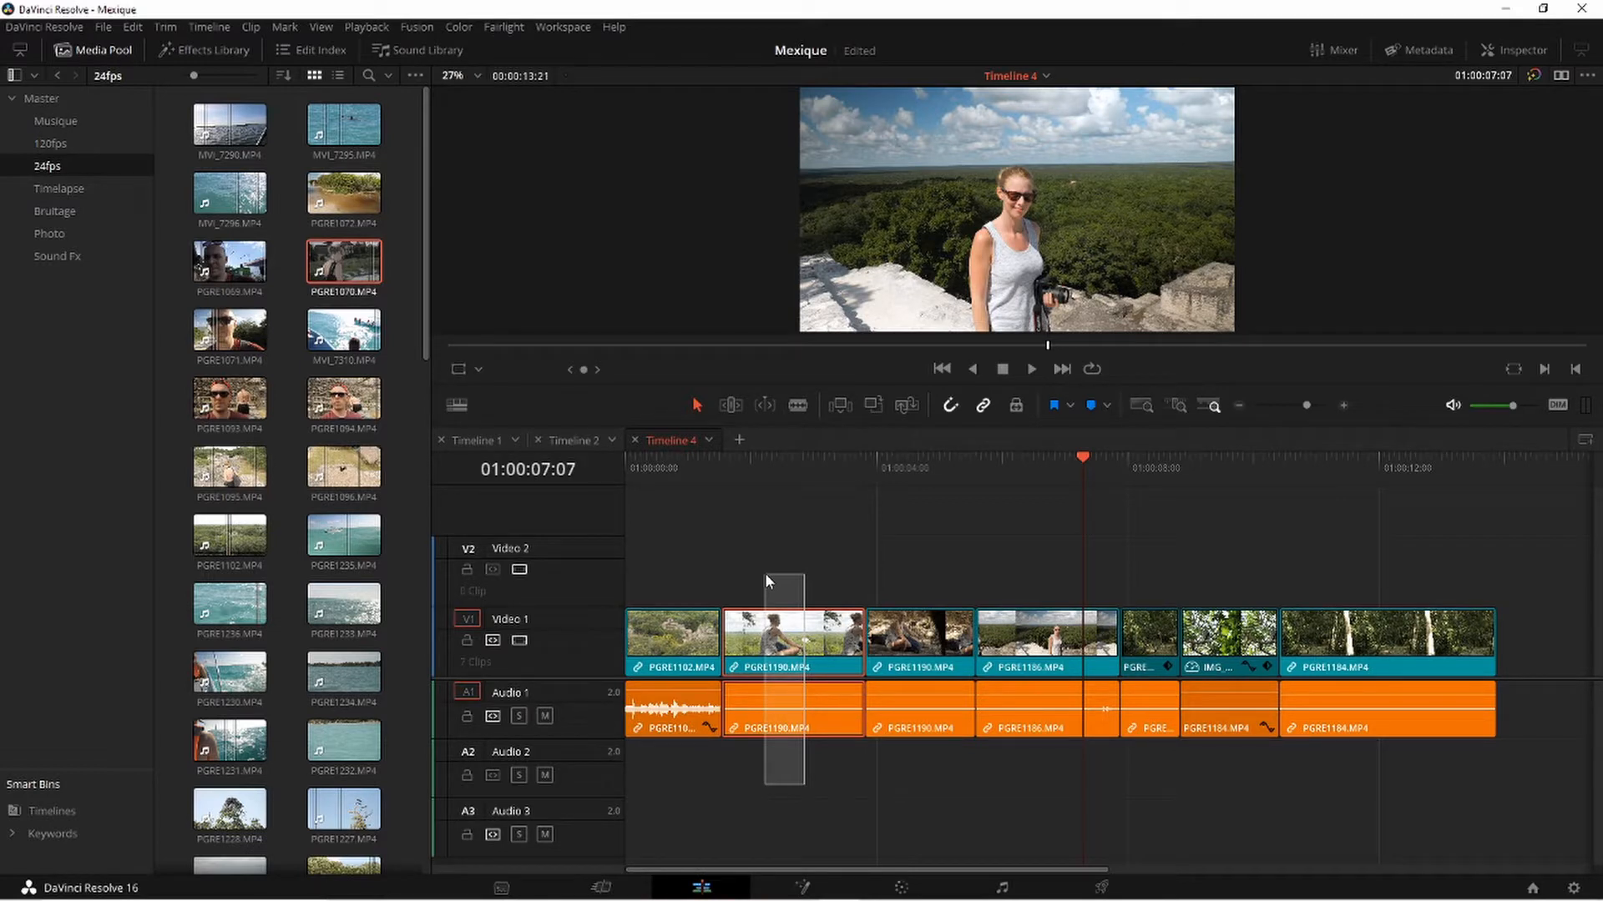
pyautogui.moveTo(765, 573); pyautogui.dragTo(1287, 746)
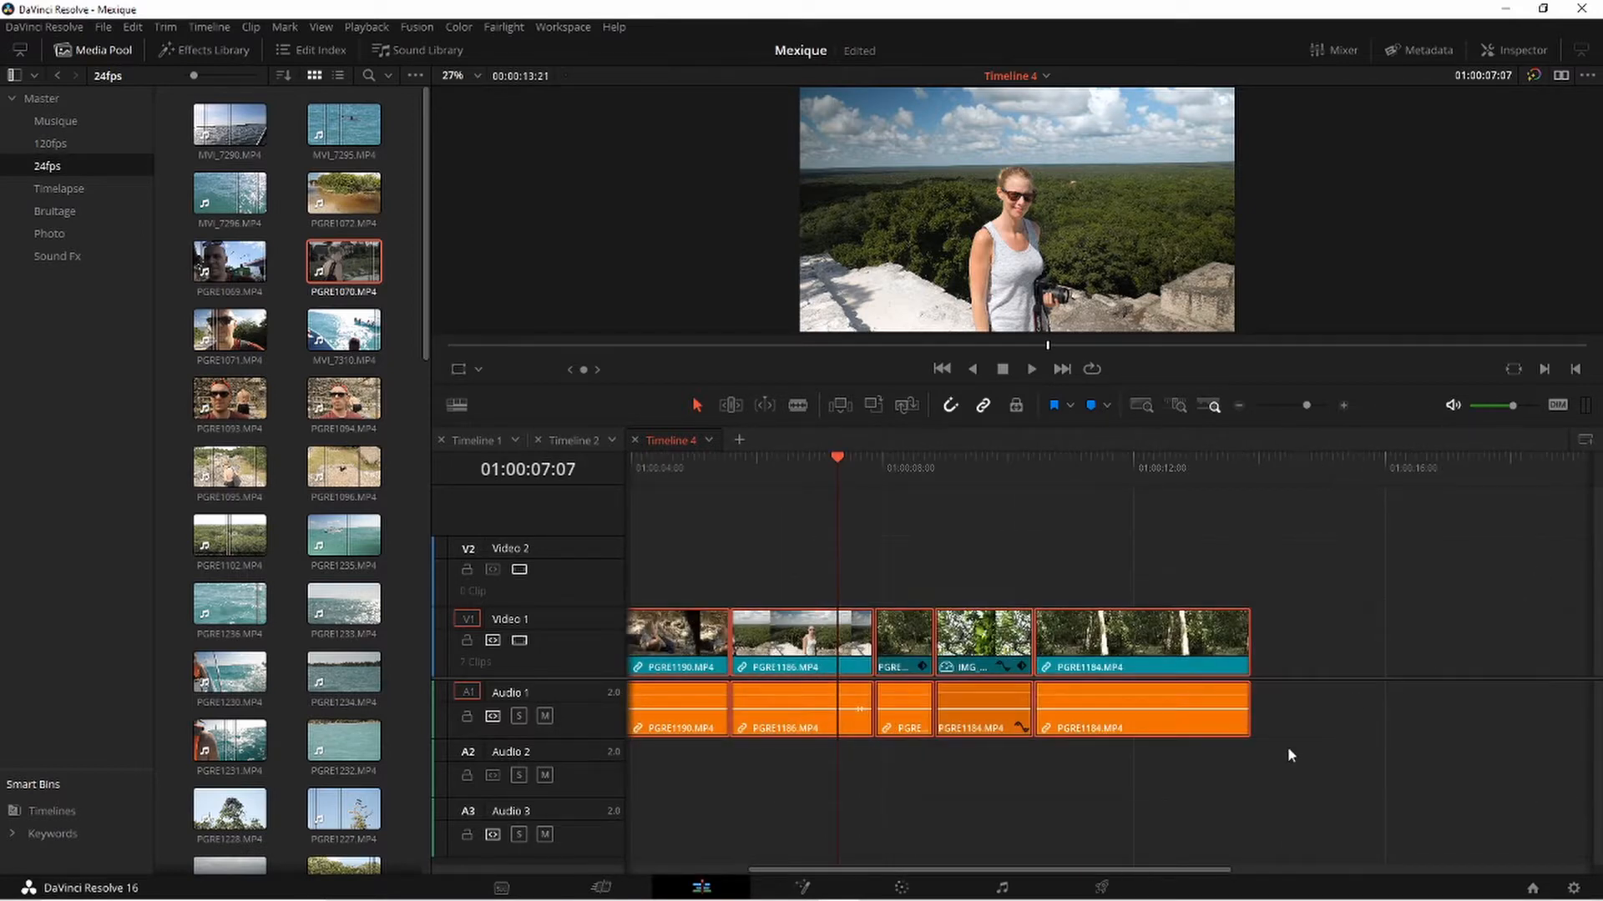
pyautogui.click(1282, 756)
pyautogui.scroll(4, 1280, 753)
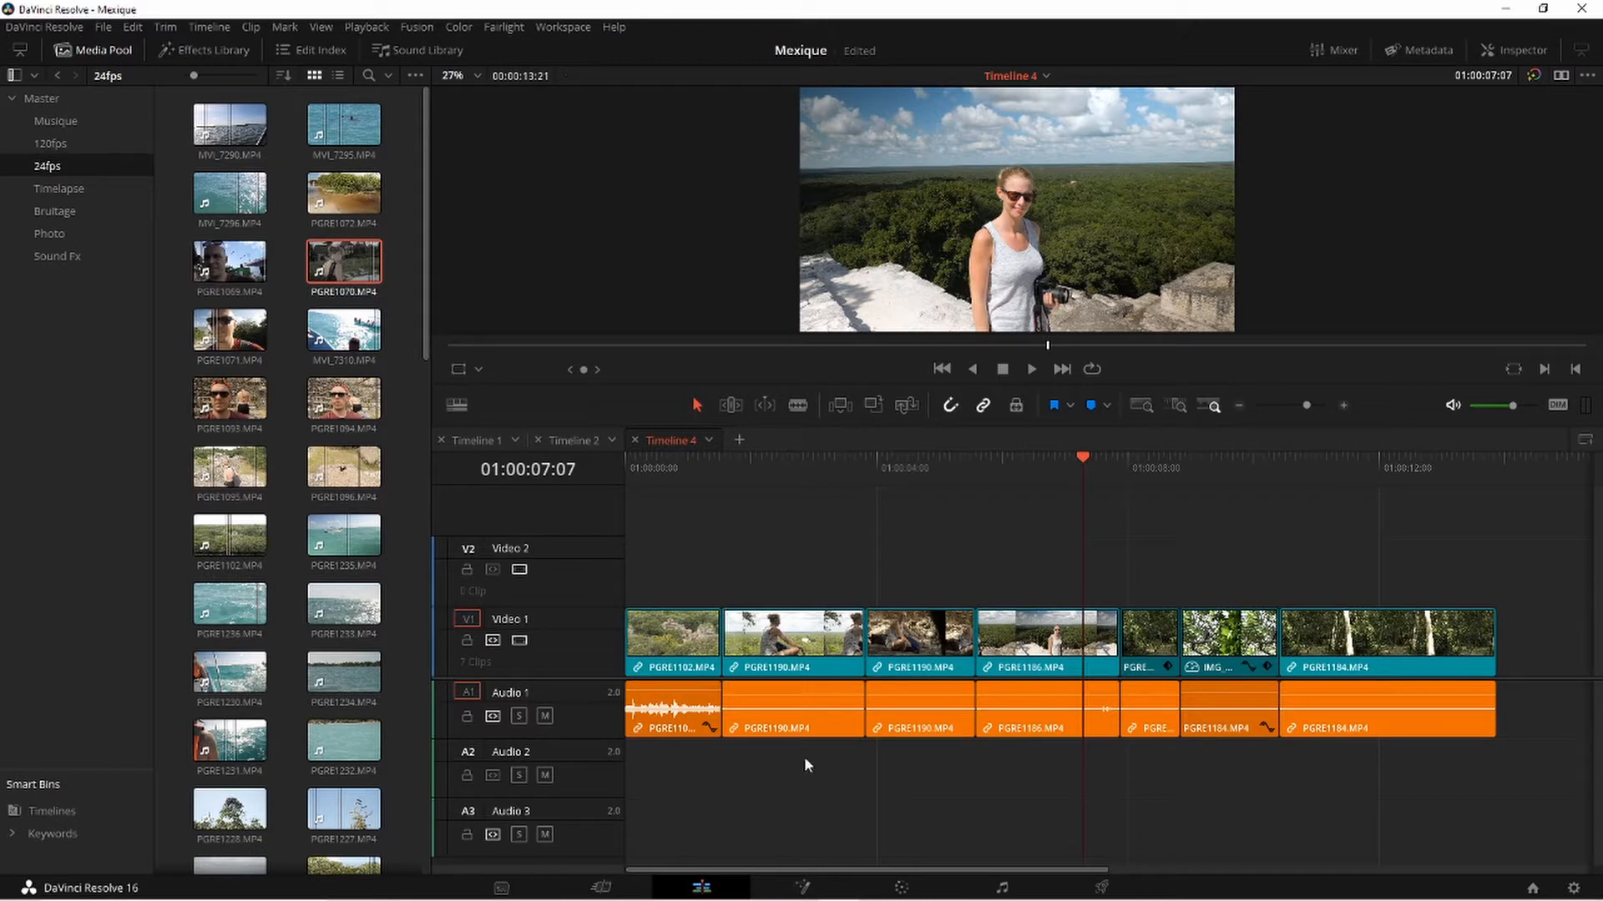
pyautogui.click(780, 641)
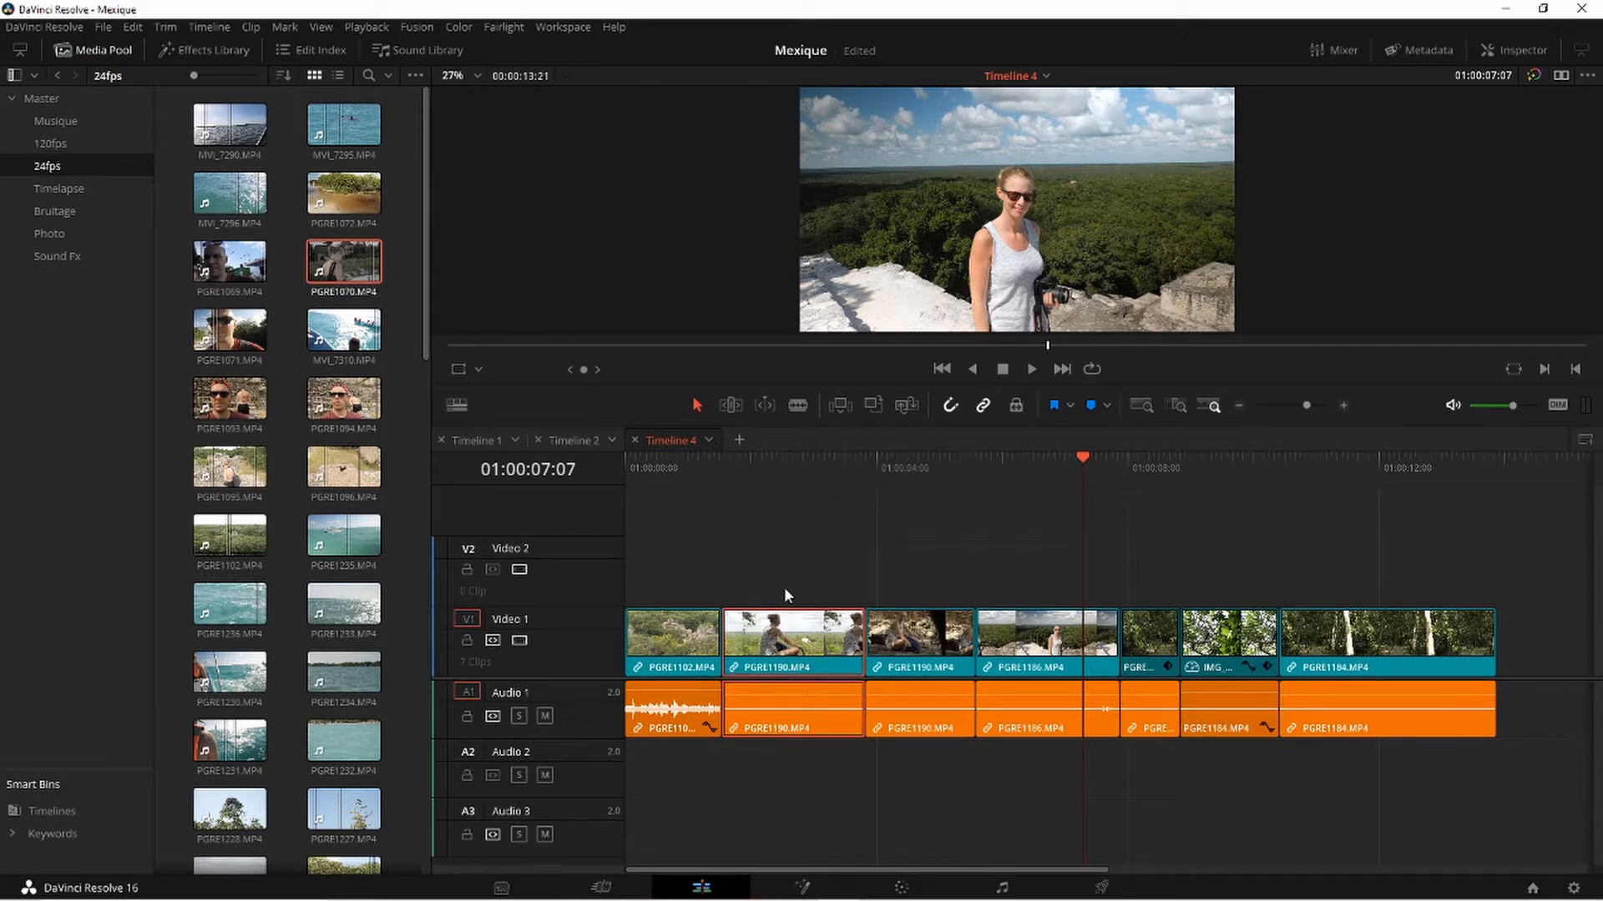
pyautogui.click(806, 561)
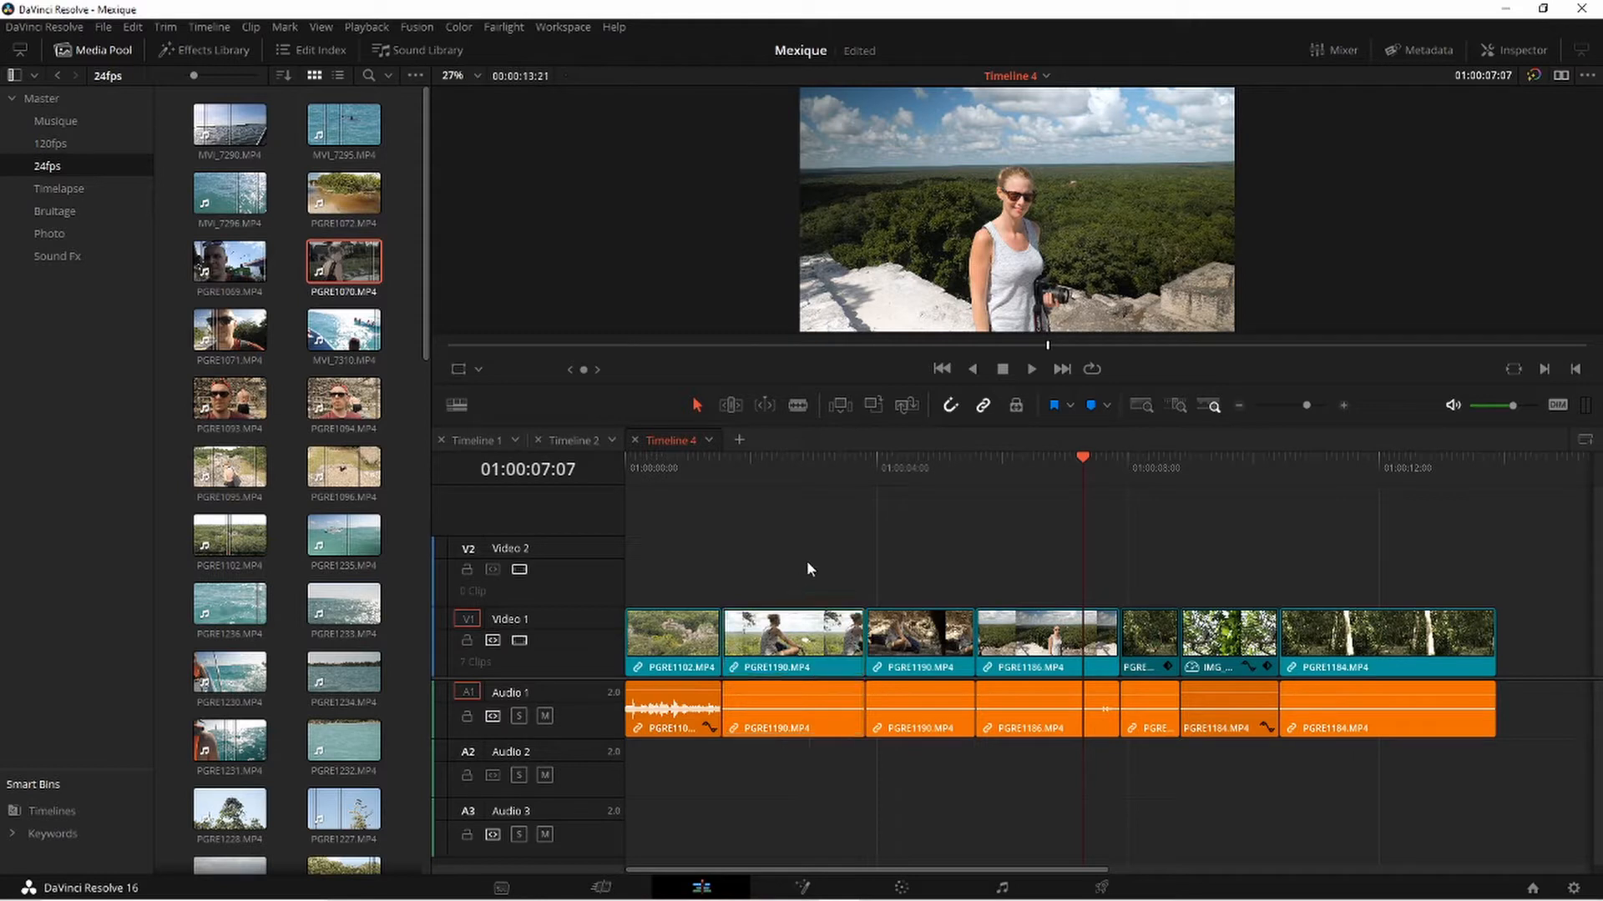
# Delete the second clip on Video 1, PGRE1190.MP4, leaving a gap, and undo the deletion
pyautogui.click(793, 651)
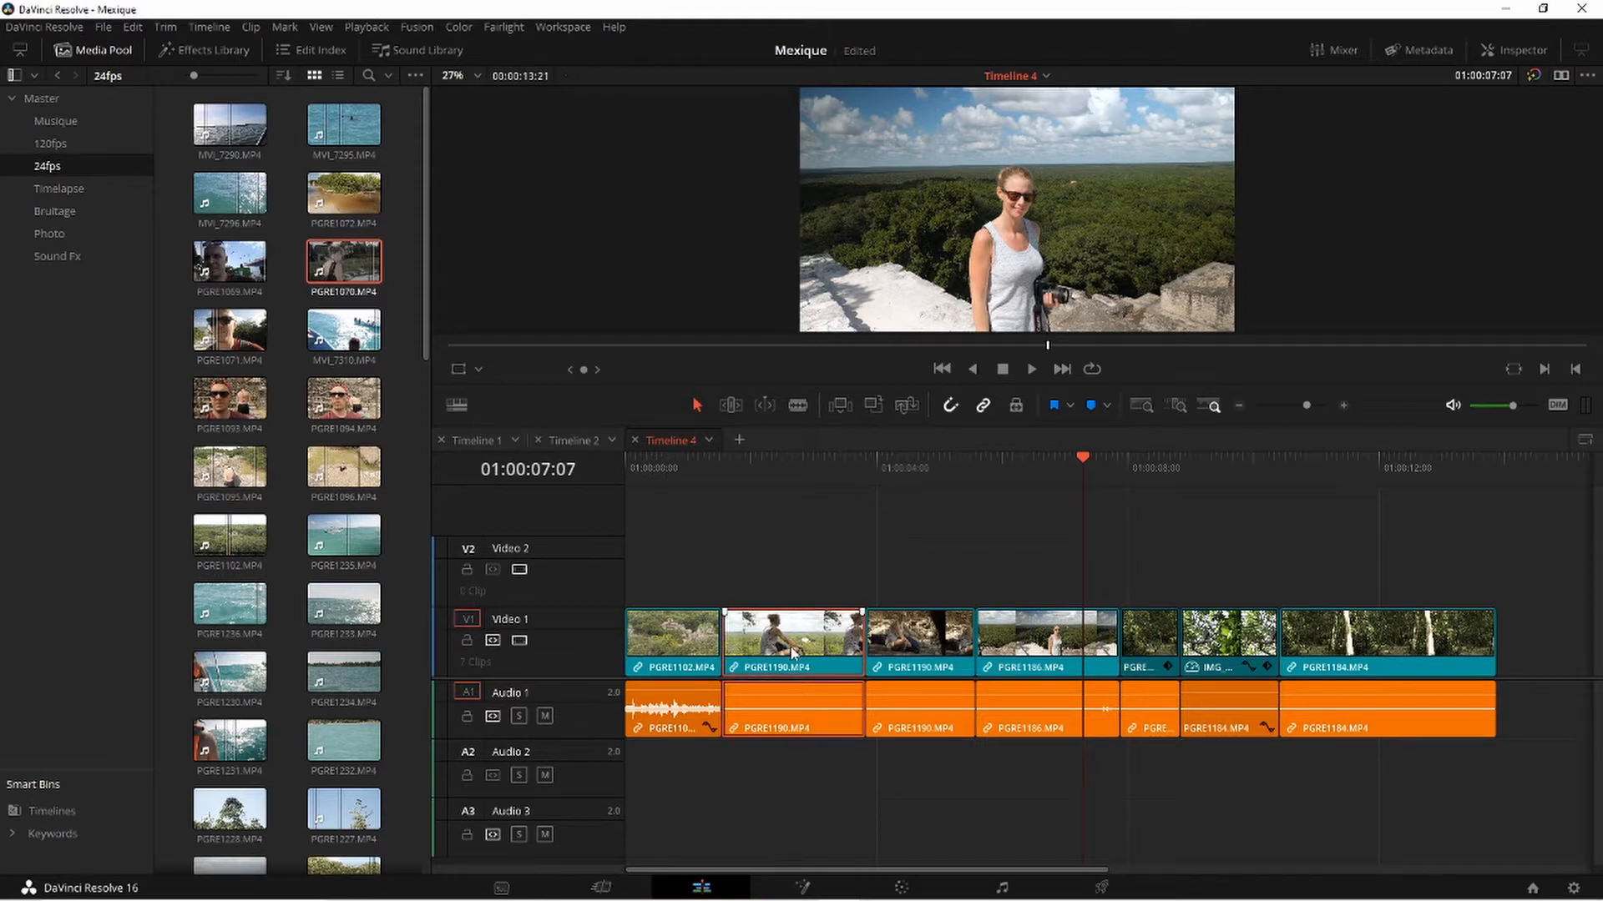
pyautogui.keyDown('alt'); pyautogui.click(793, 653); pyautogui.keyUp('alt')
pyautogui.hotkey('ctrl', 'Down')
pyautogui.click(793, 652)
pyautogui.press('BackSpace')
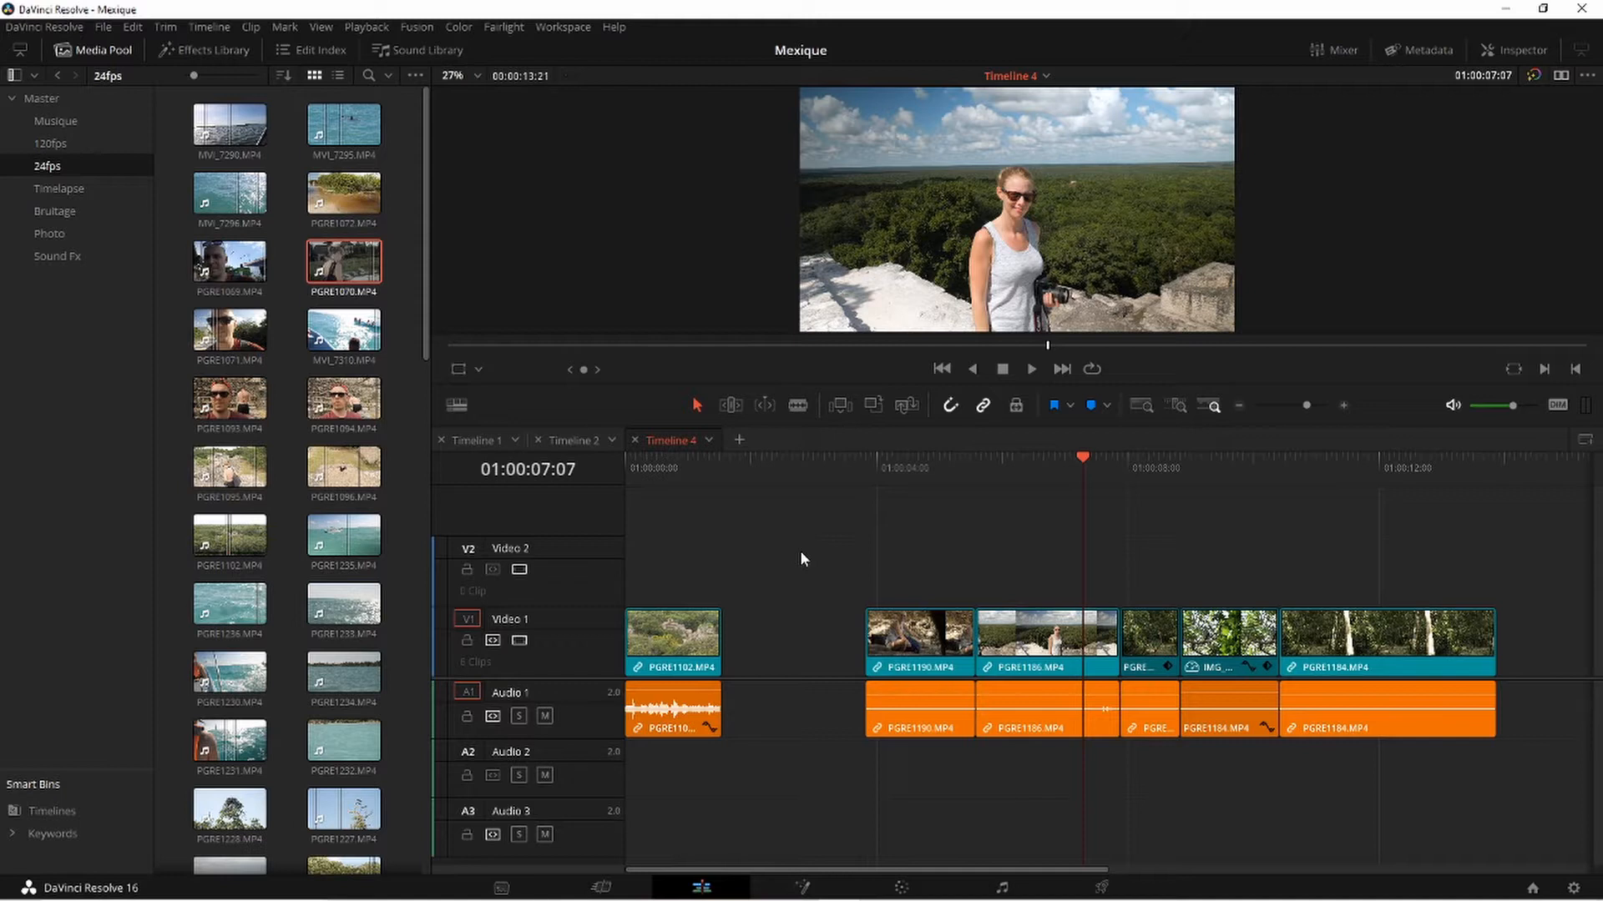
pyautogui.hotkey('ctrl', 'z')
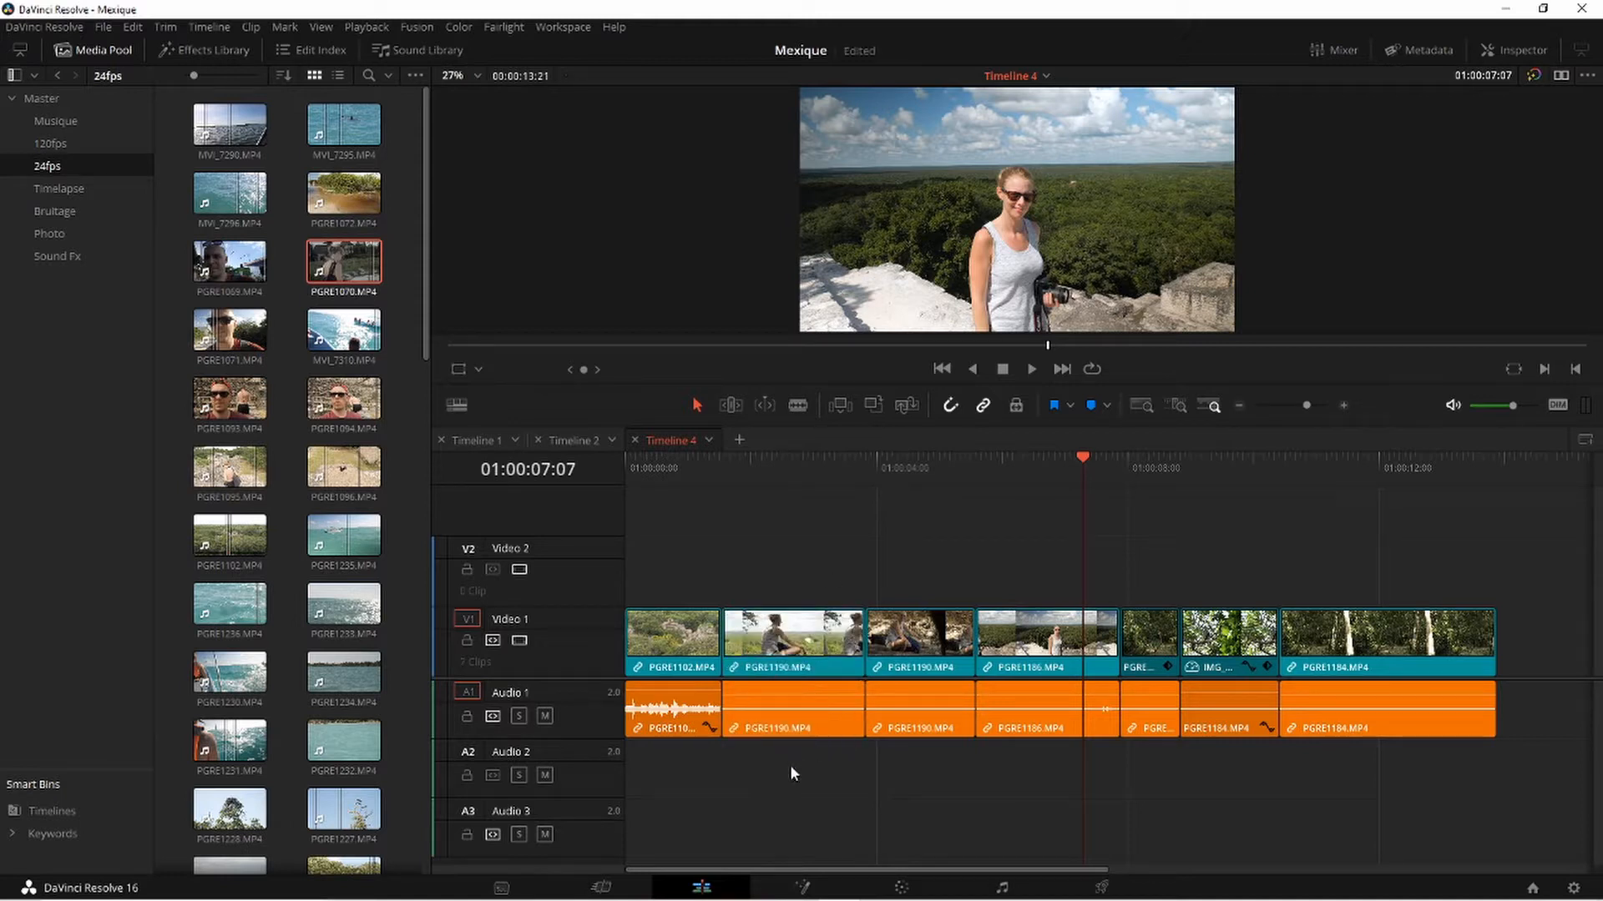
# Ripple delete the second clip on Video 1, PGRE1190.MP4, to close its gap, and undo the ripple delete
pyautogui.click(823, 645)
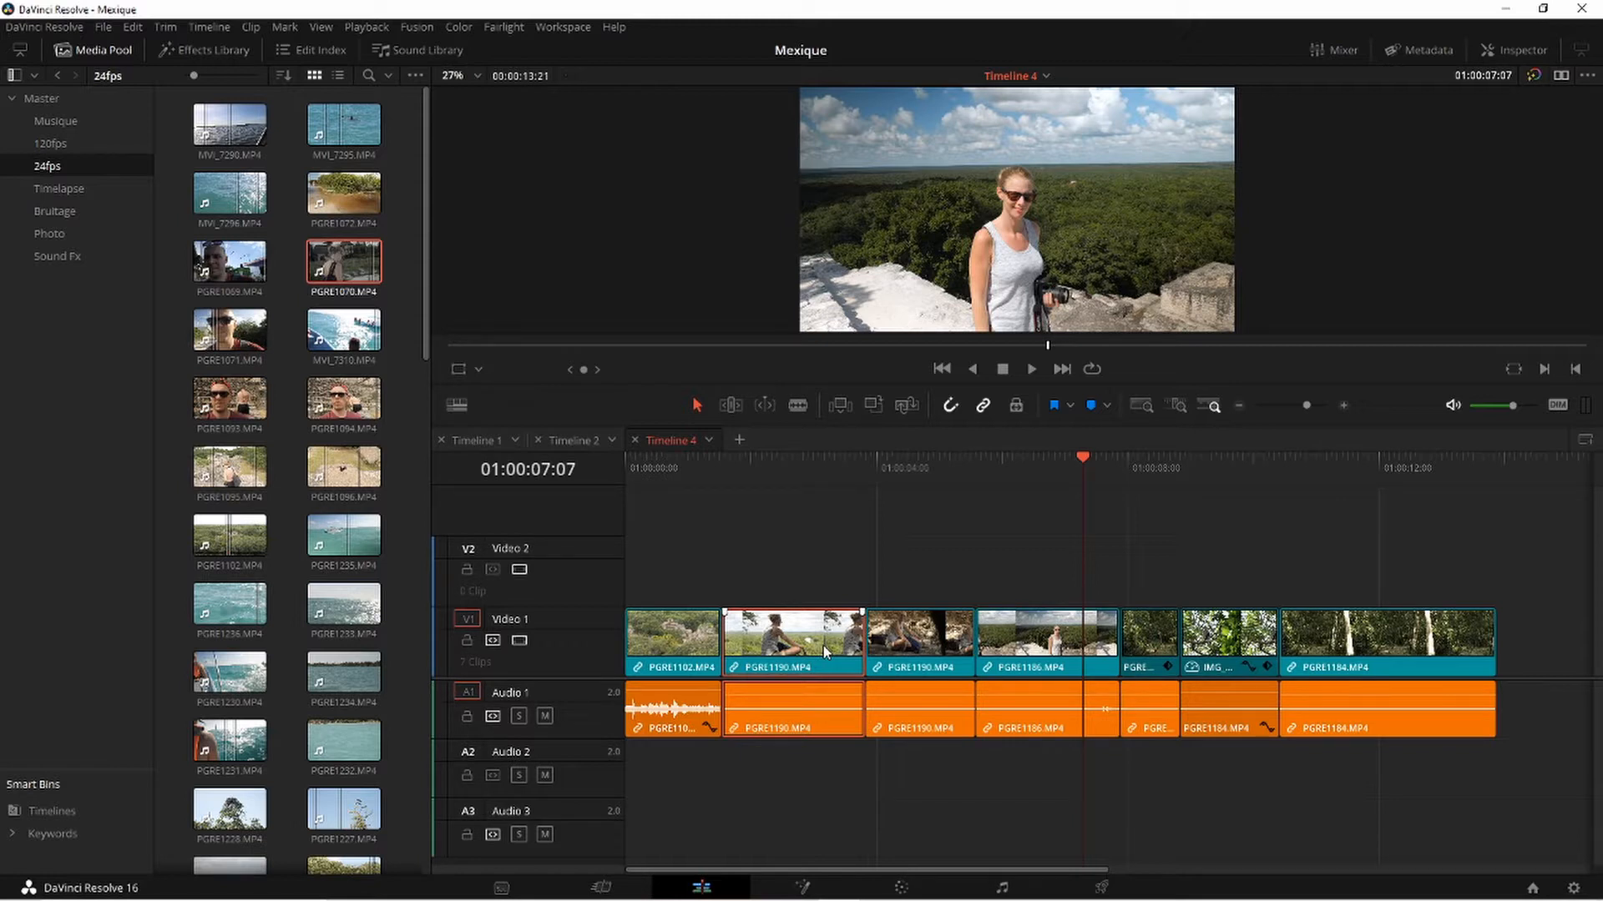
pyautogui.click(80, 27)
pyautogui.click(109, 72)
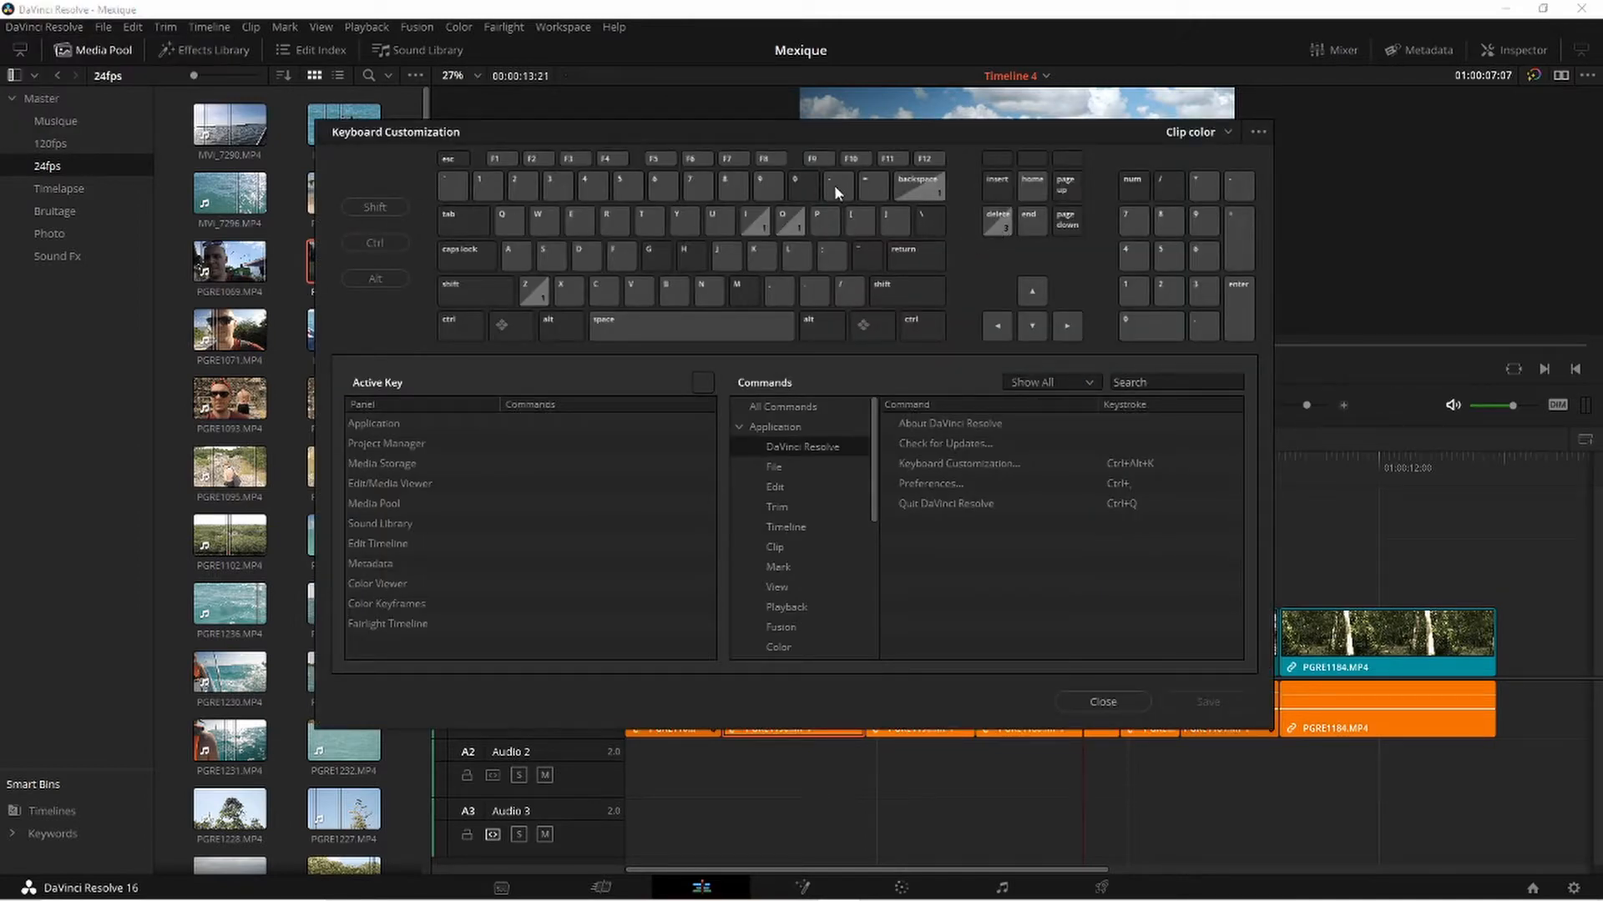
pyautogui.click(1103, 702)
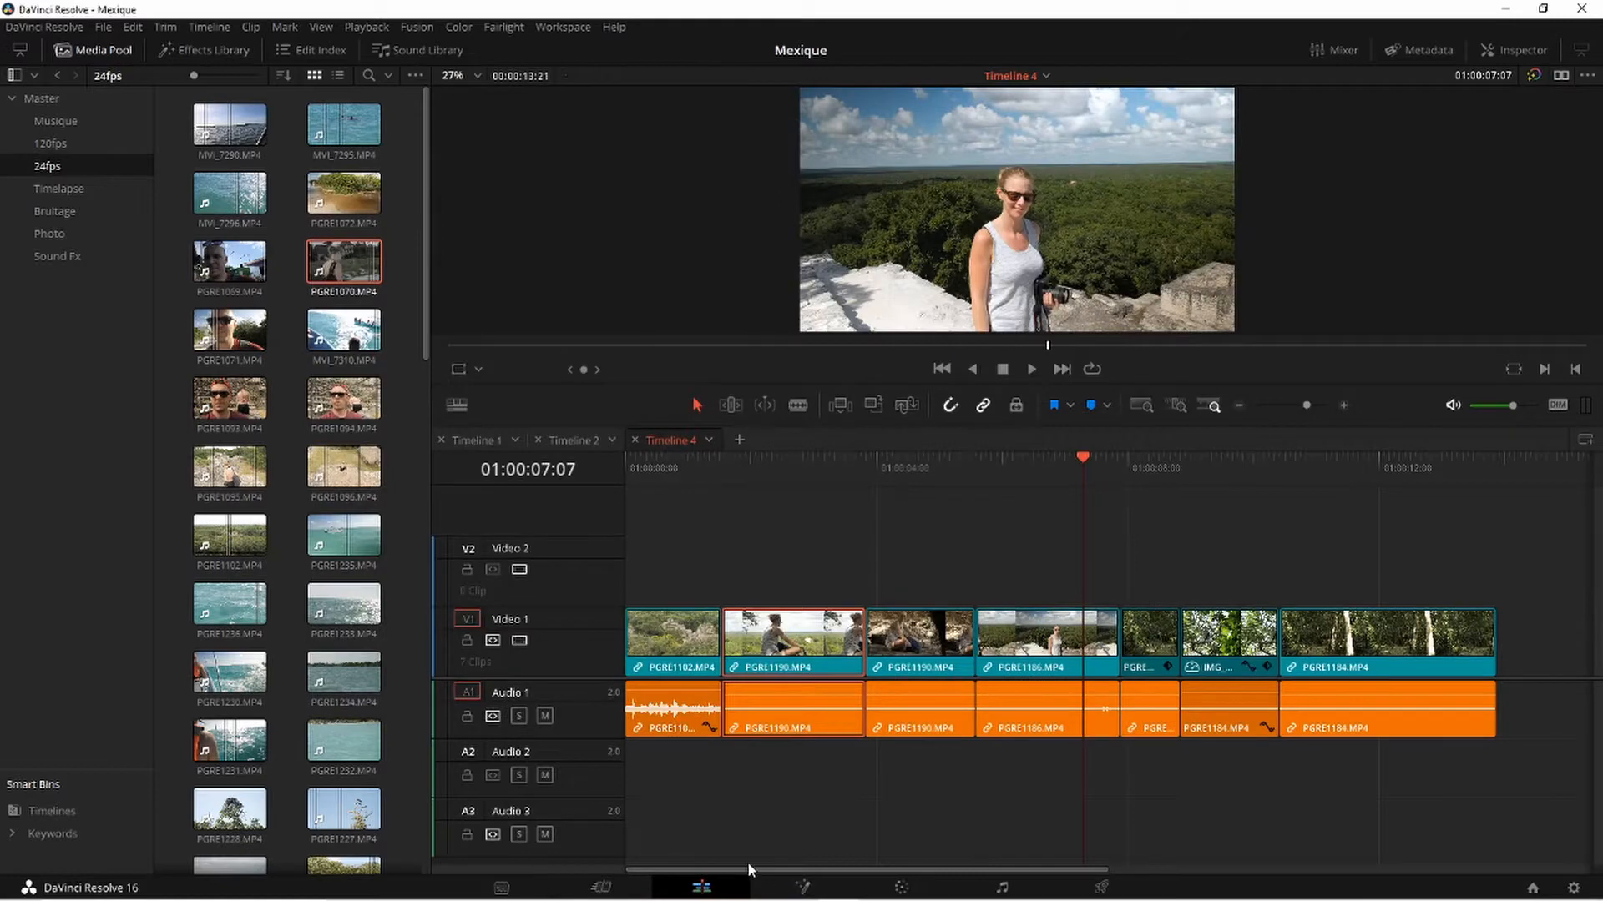
pyautogui.press('Delete')
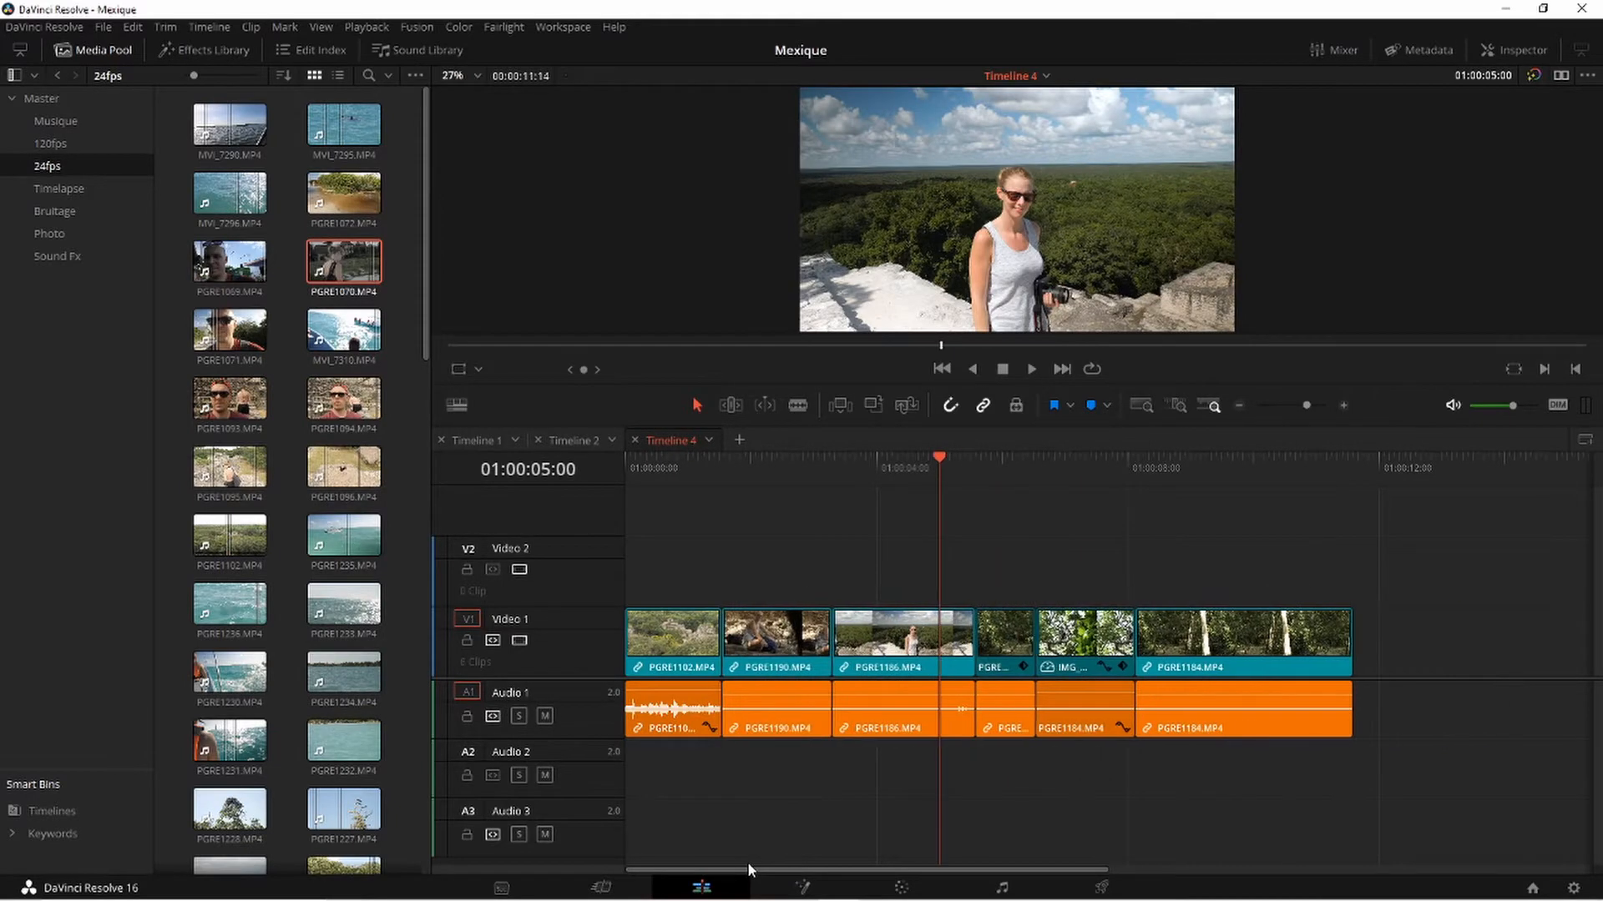
pyautogui.hotkey('ctrl', 'z')
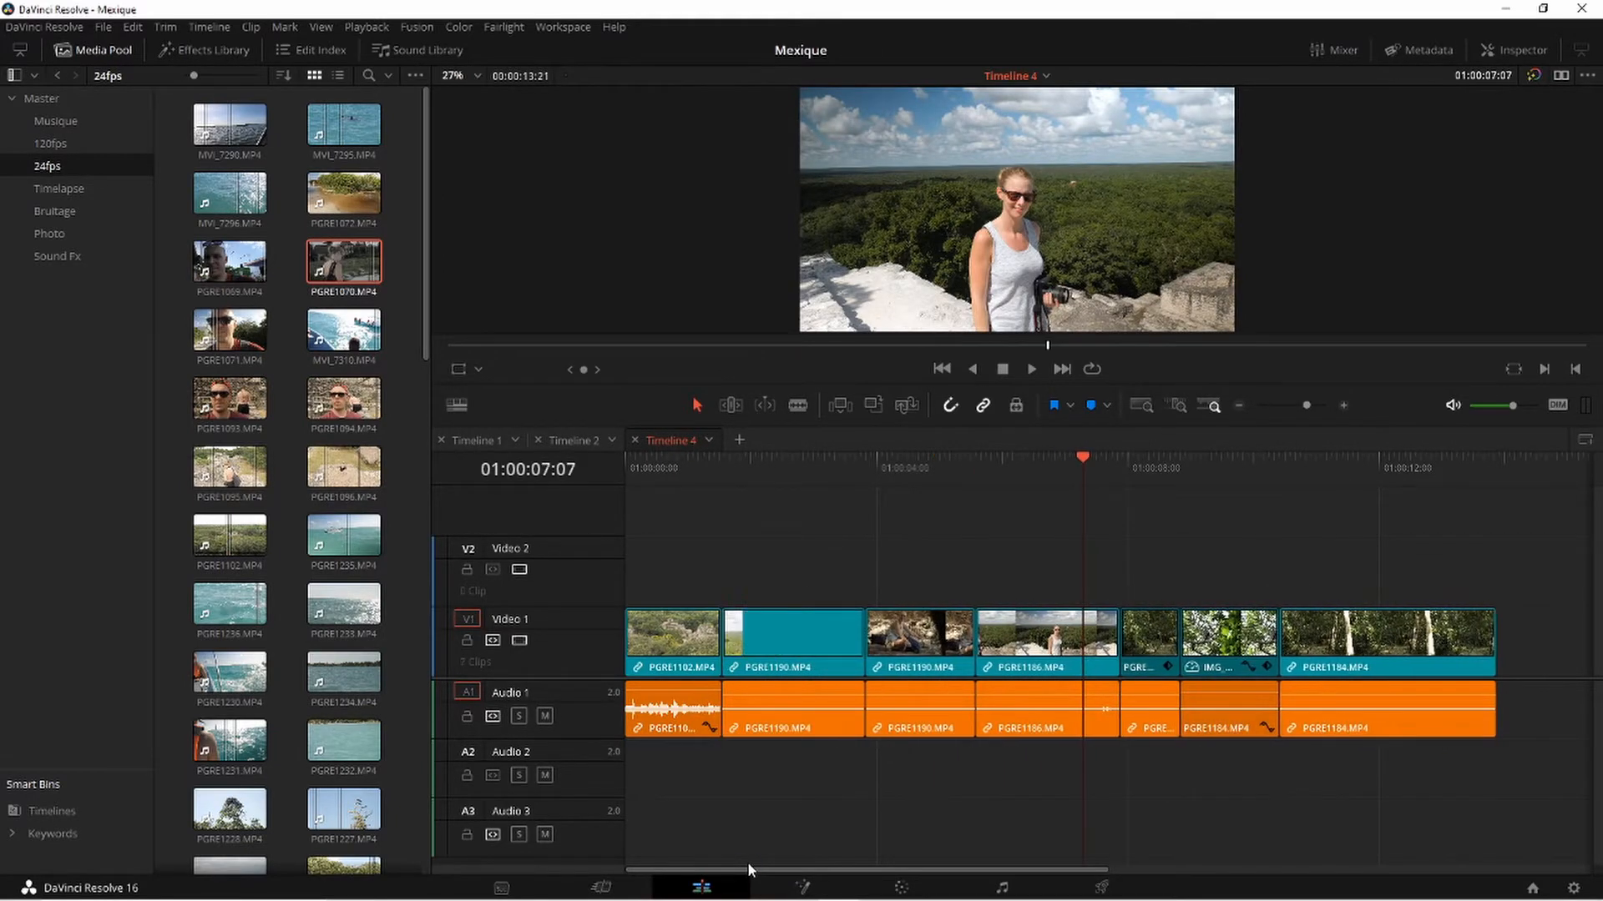
# Ripple delete the second clip with its linked audio so the following clips close the gap
pyautogui.click(804, 643)
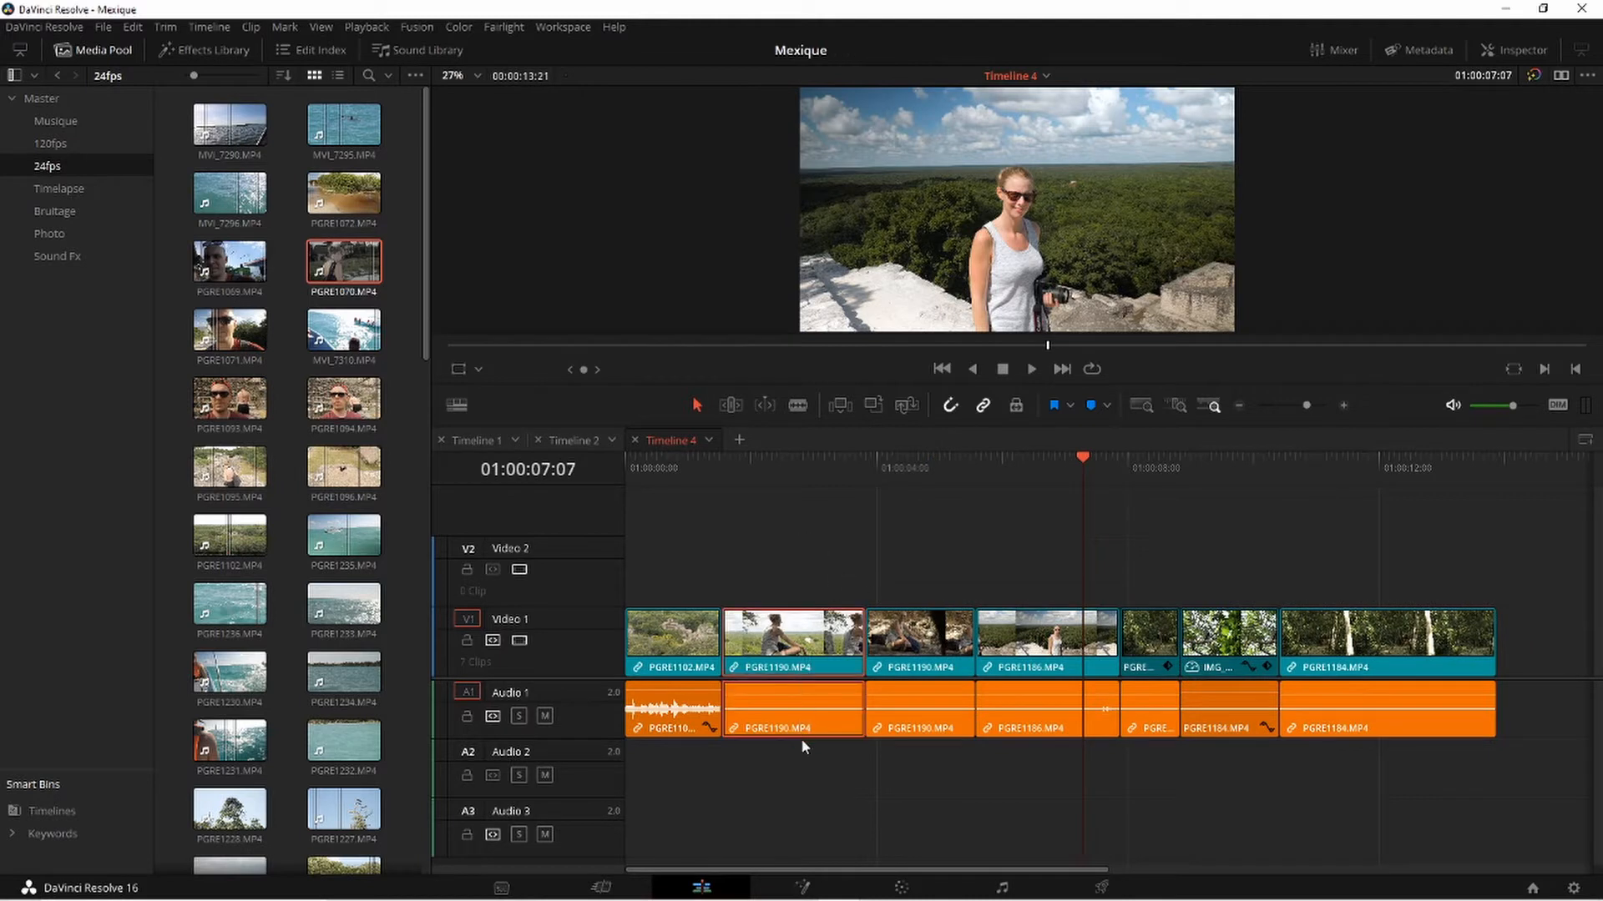
pyautogui.moveTo(1436, 573); pyautogui.dragTo(932, 756)
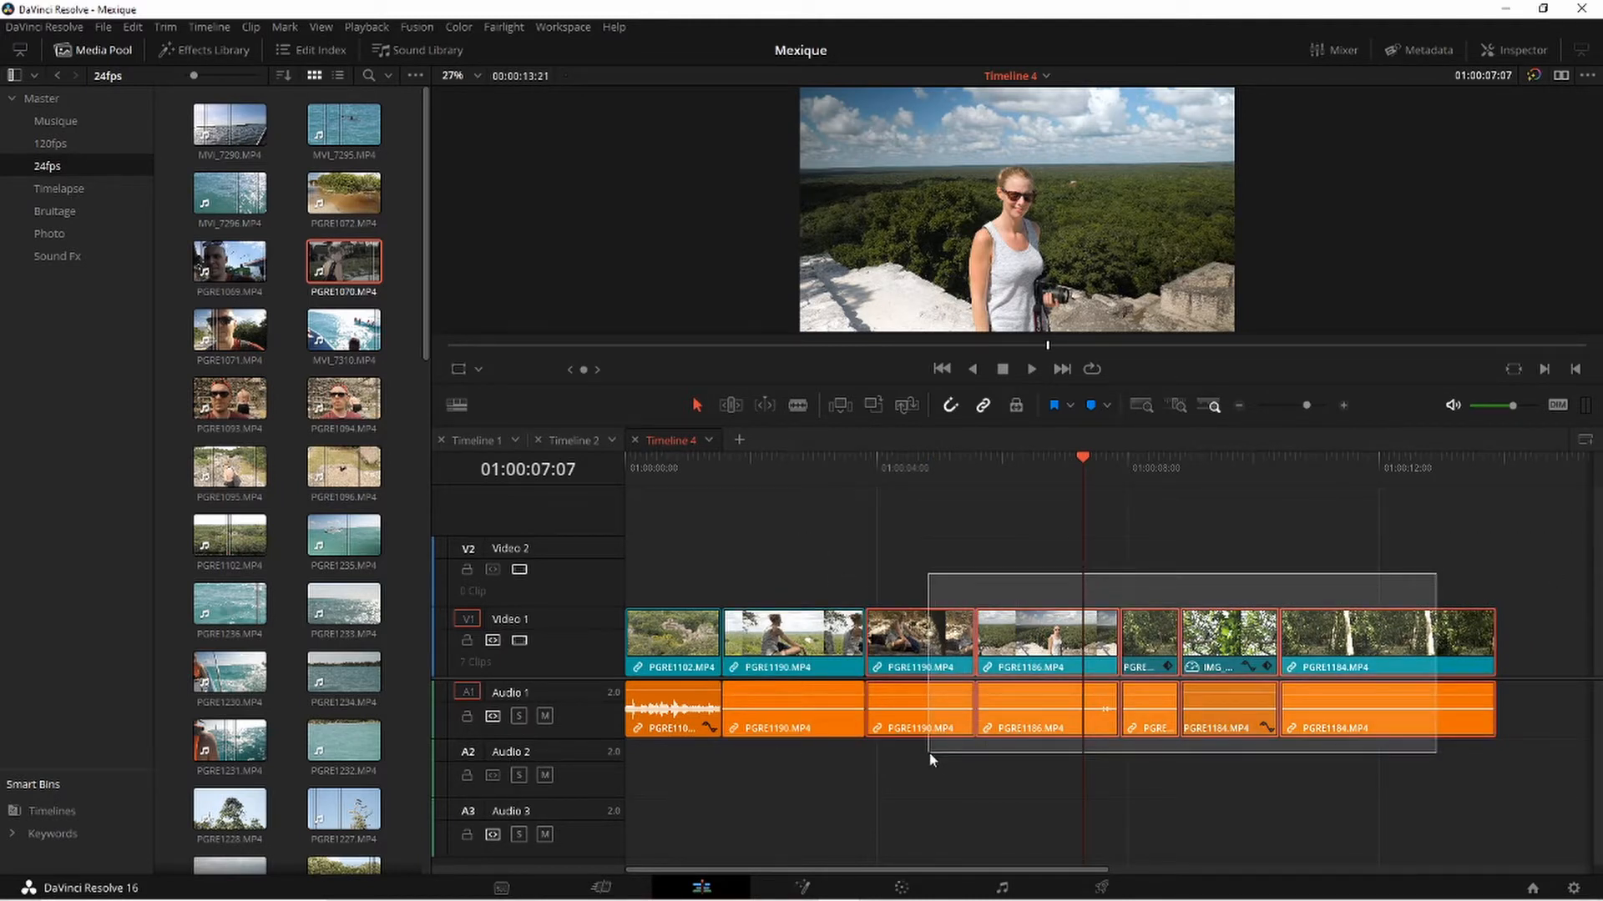
pyautogui.moveTo(929, 753); pyautogui.dragTo(1337, 537)
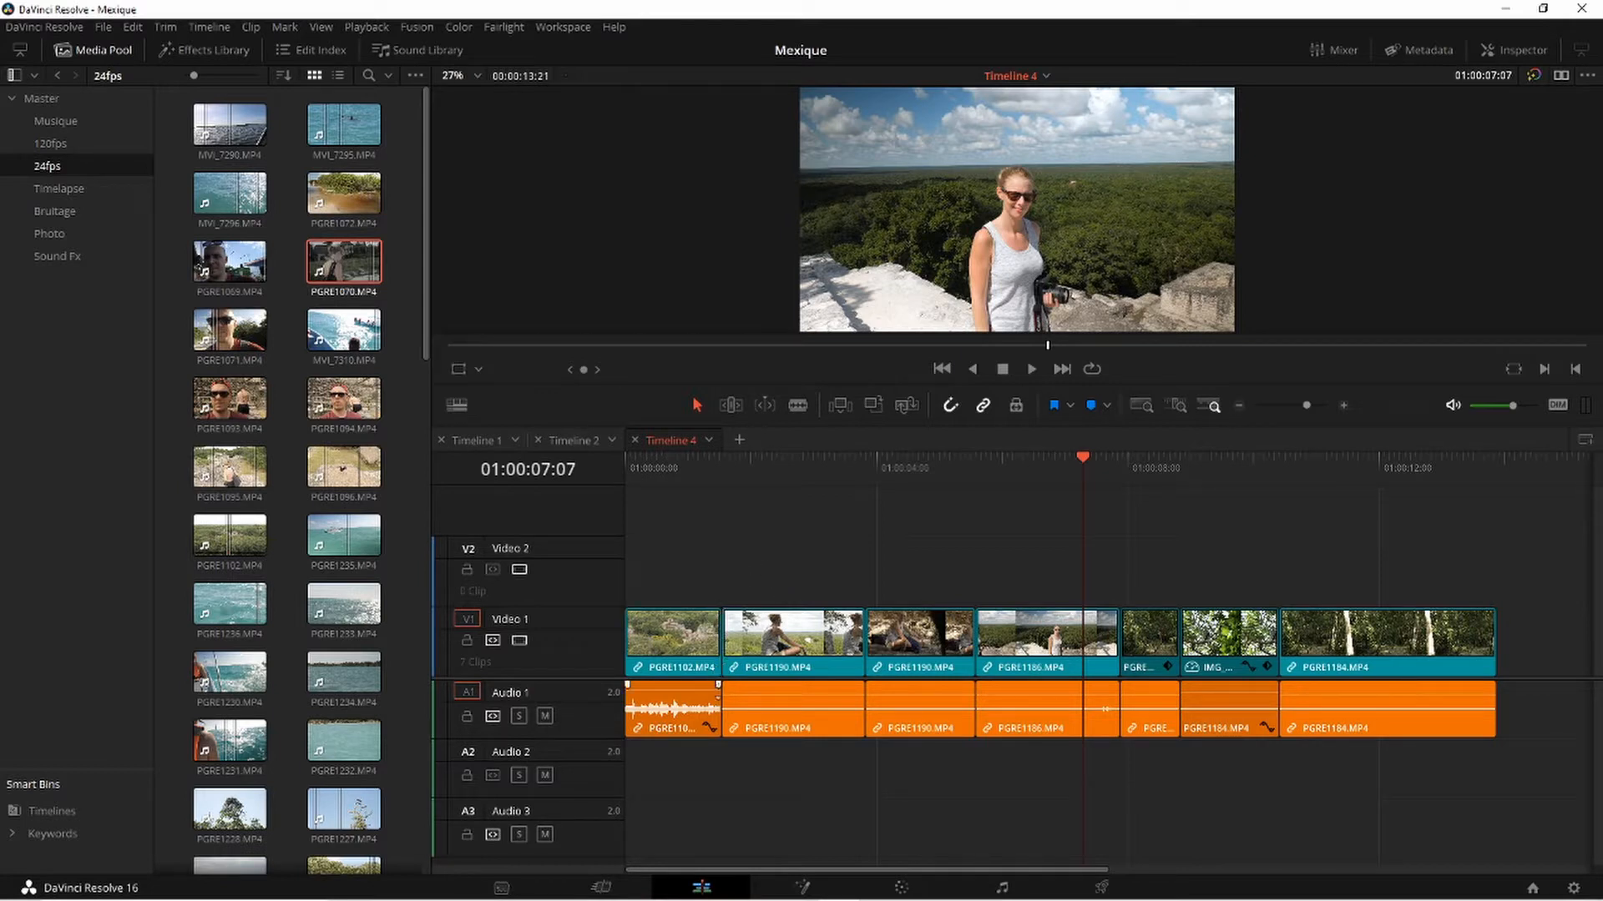
pyautogui.click(808, 710)
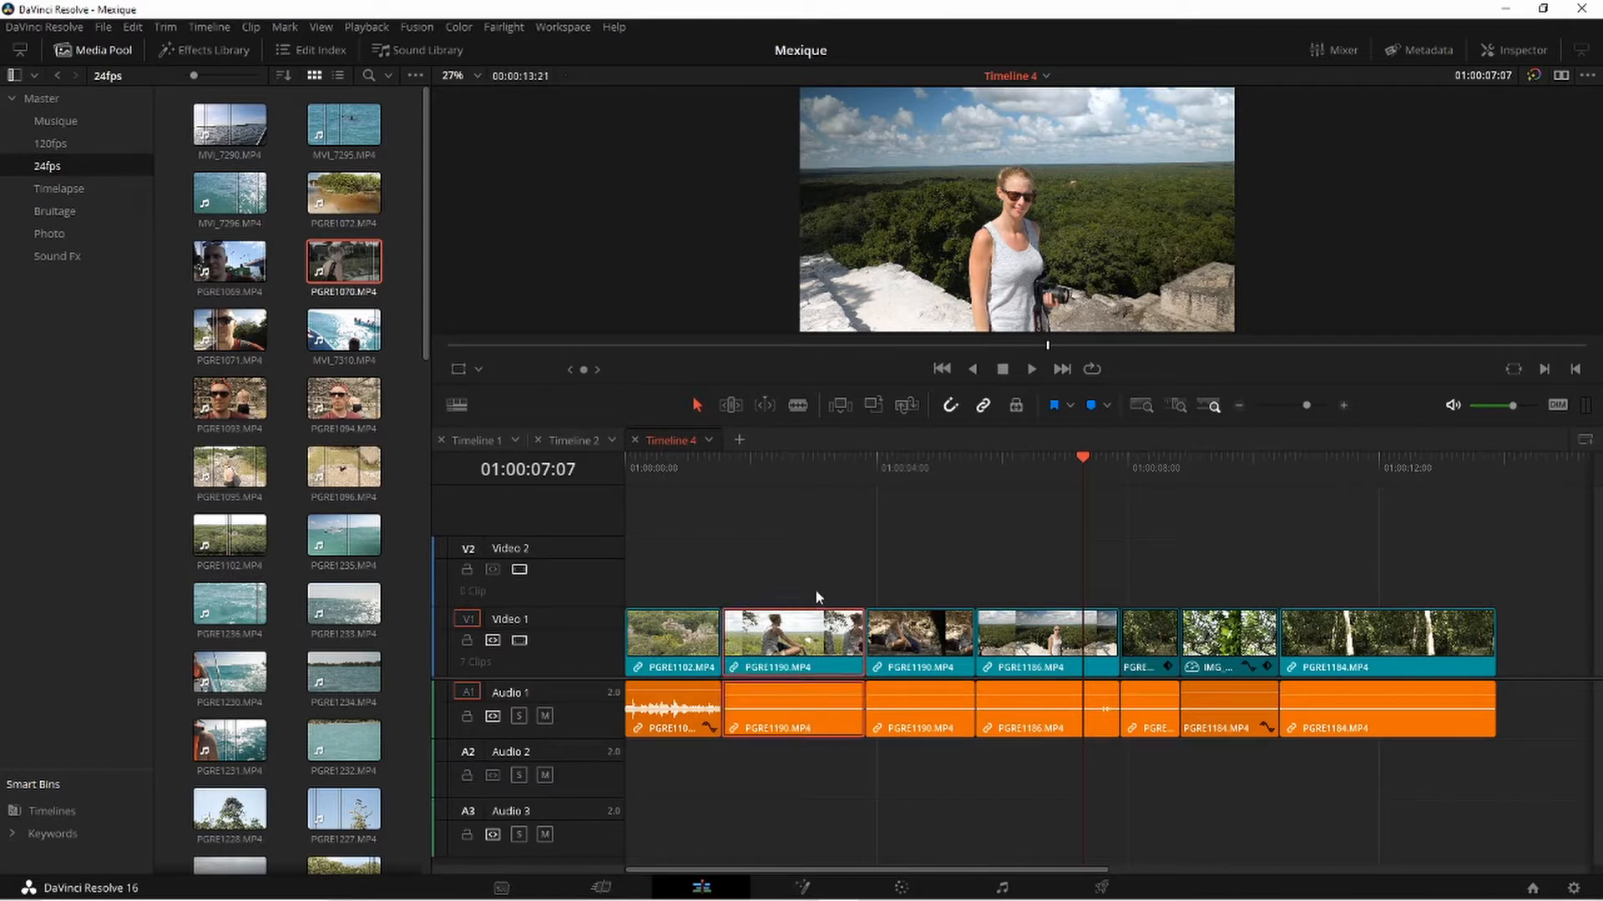
pyautogui.press('Delete')
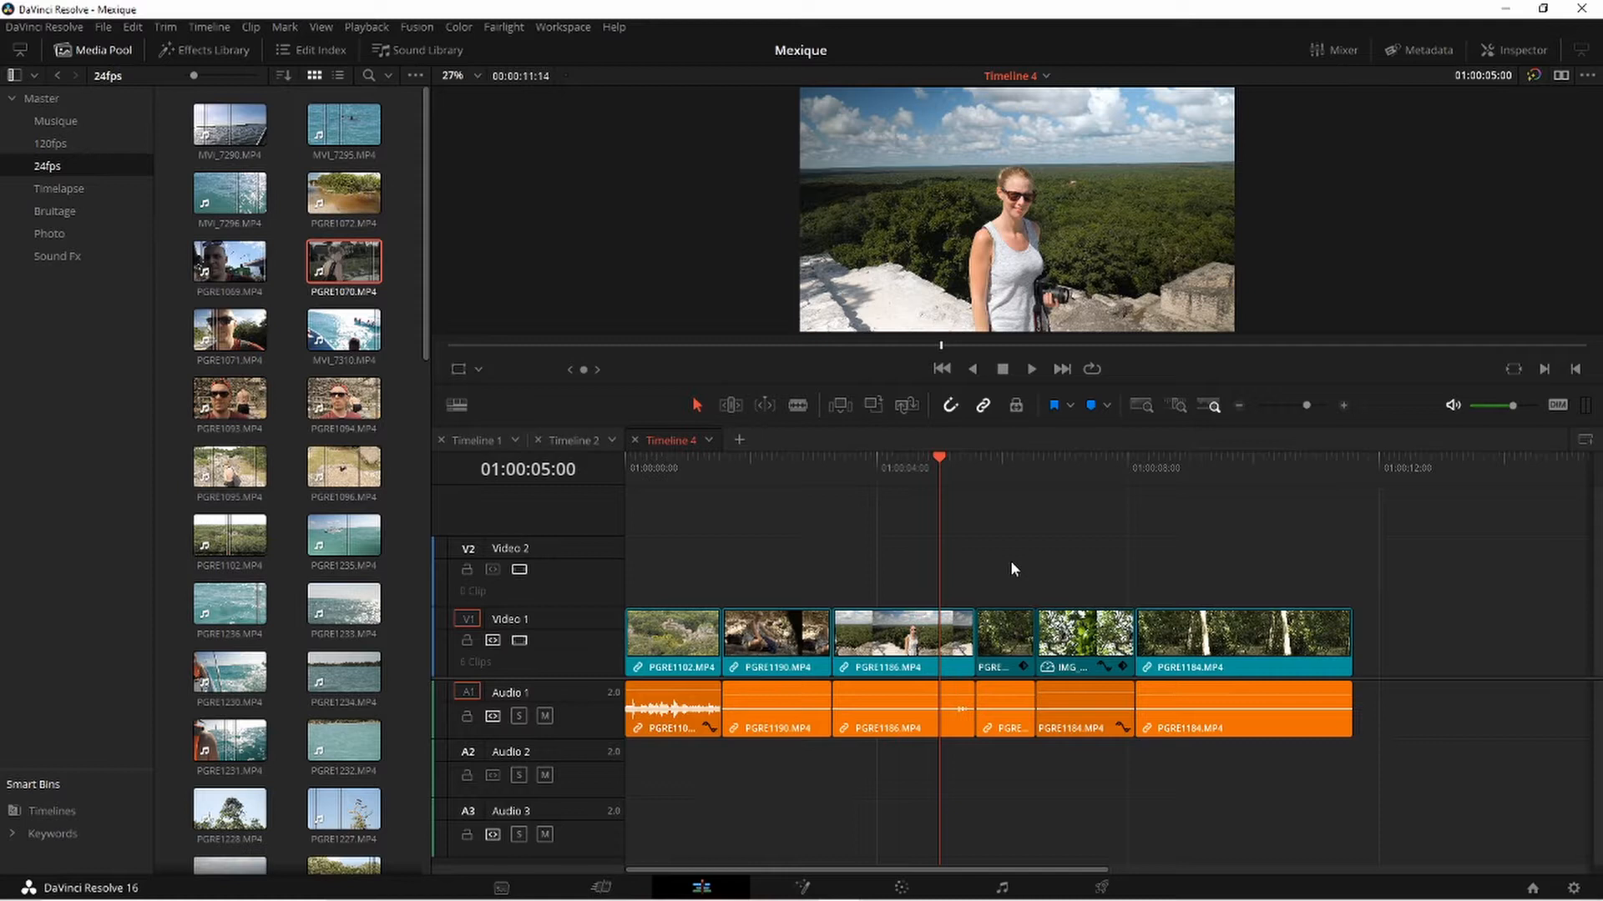
# Move the second, fourth and last clips up to Video 2 with their audio on Audio 2, keeping their timing
pyautogui.moveTo(800, 634); pyautogui.dragTo(800, 565)
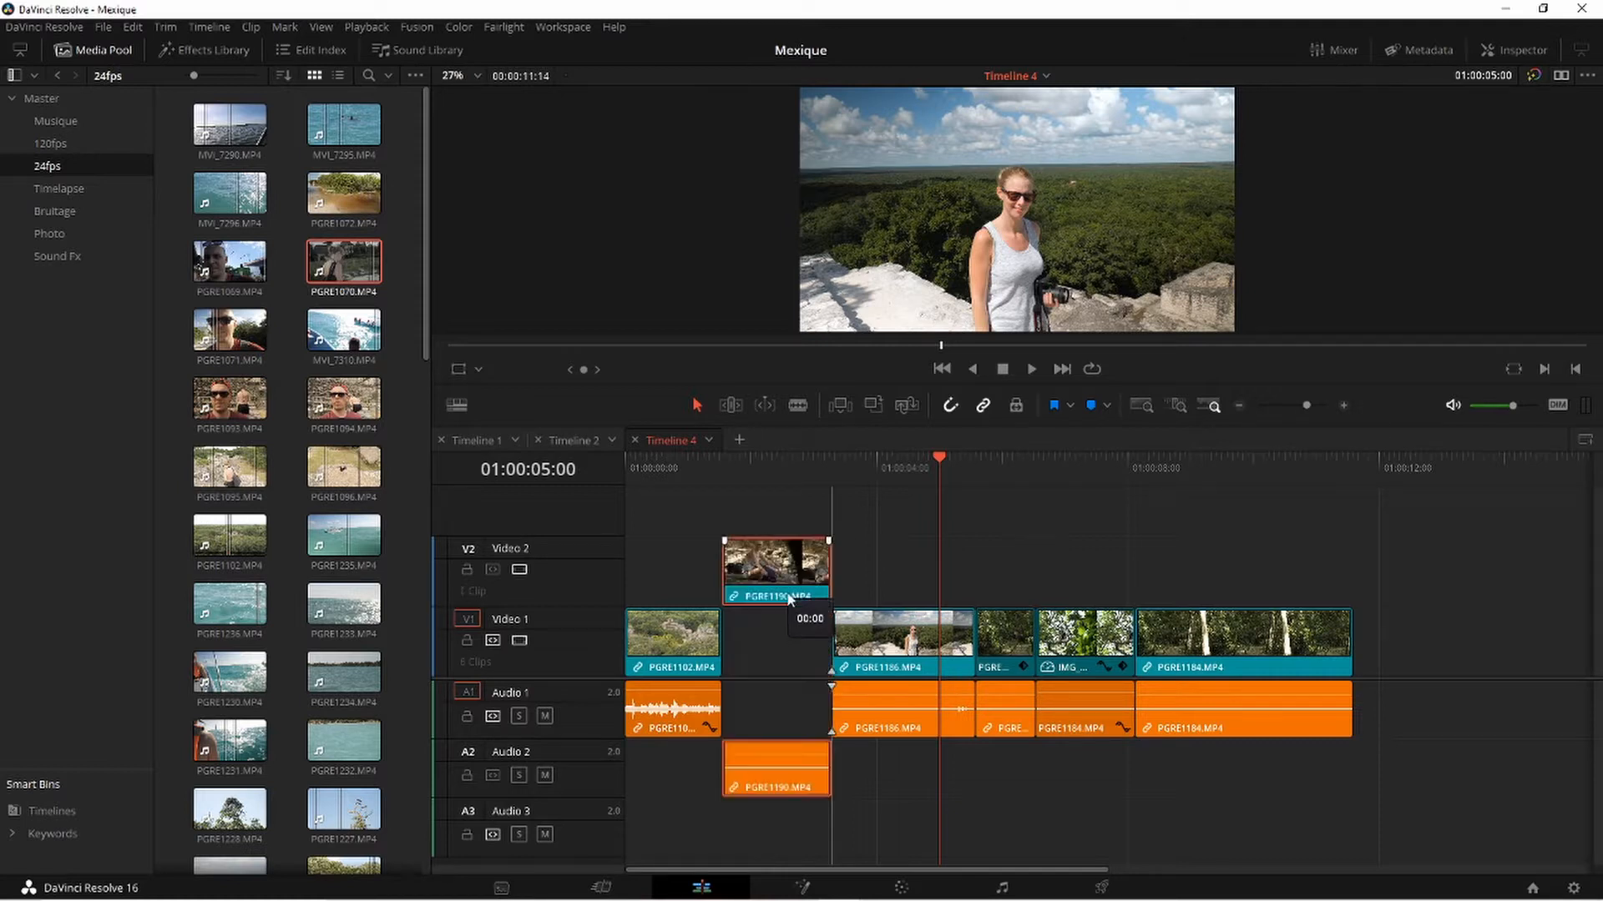
pyautogui.moveTo(1004, 638); pyautogui.dragTo(1004, 567)
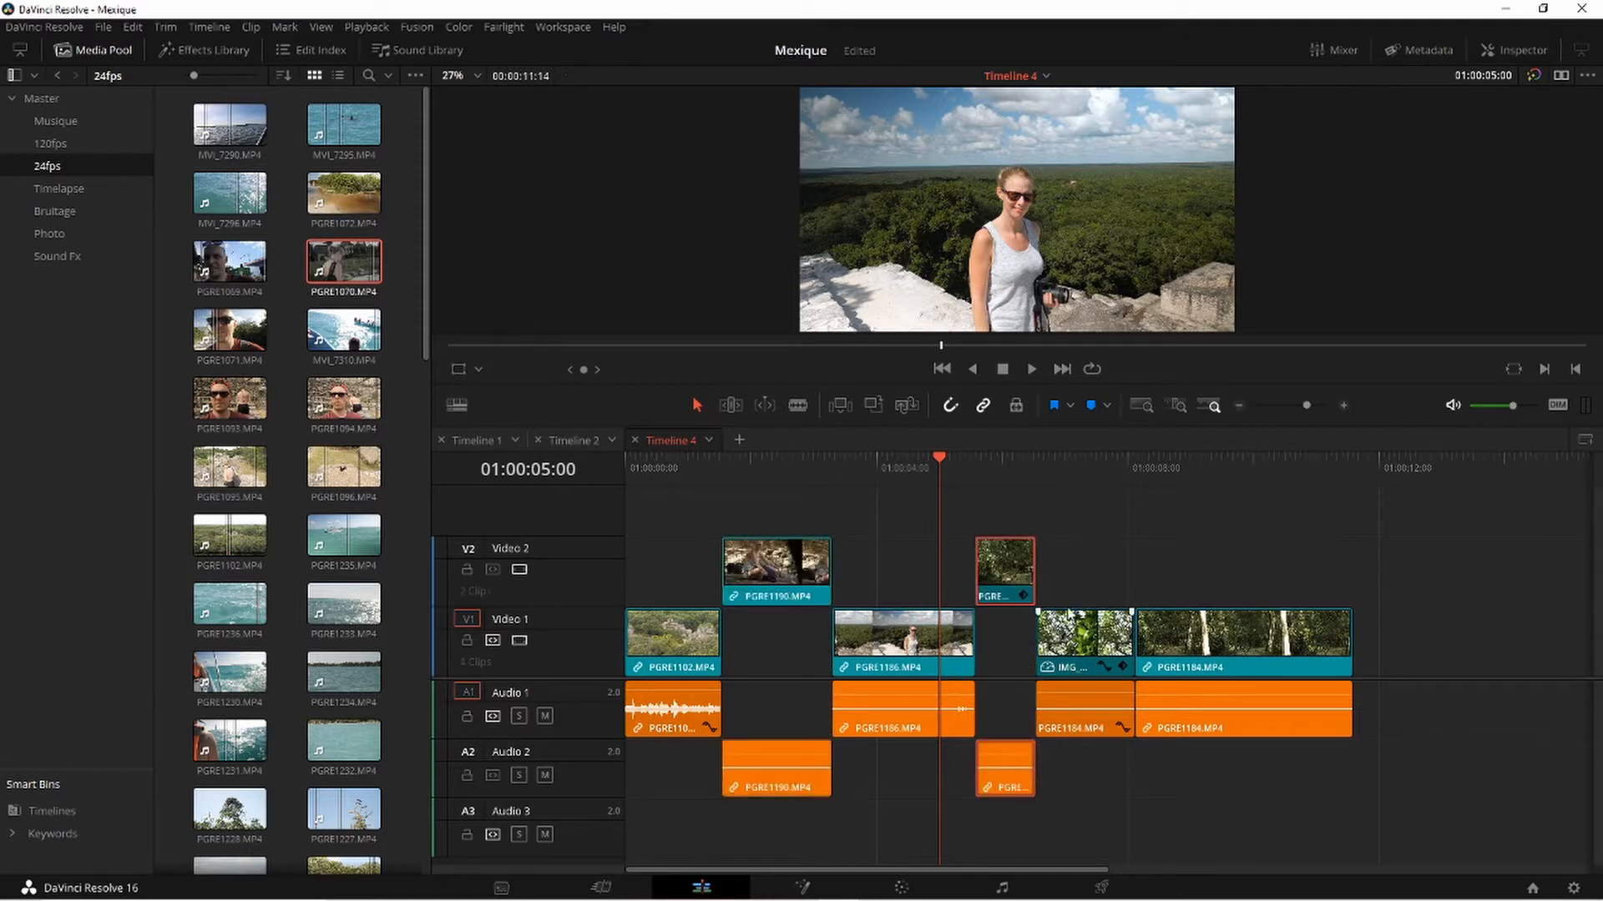
pyautogui.click(1257, 621)
pyautogui.moveTo(1282, 636); pyautogui.dragTo(1268, 595)
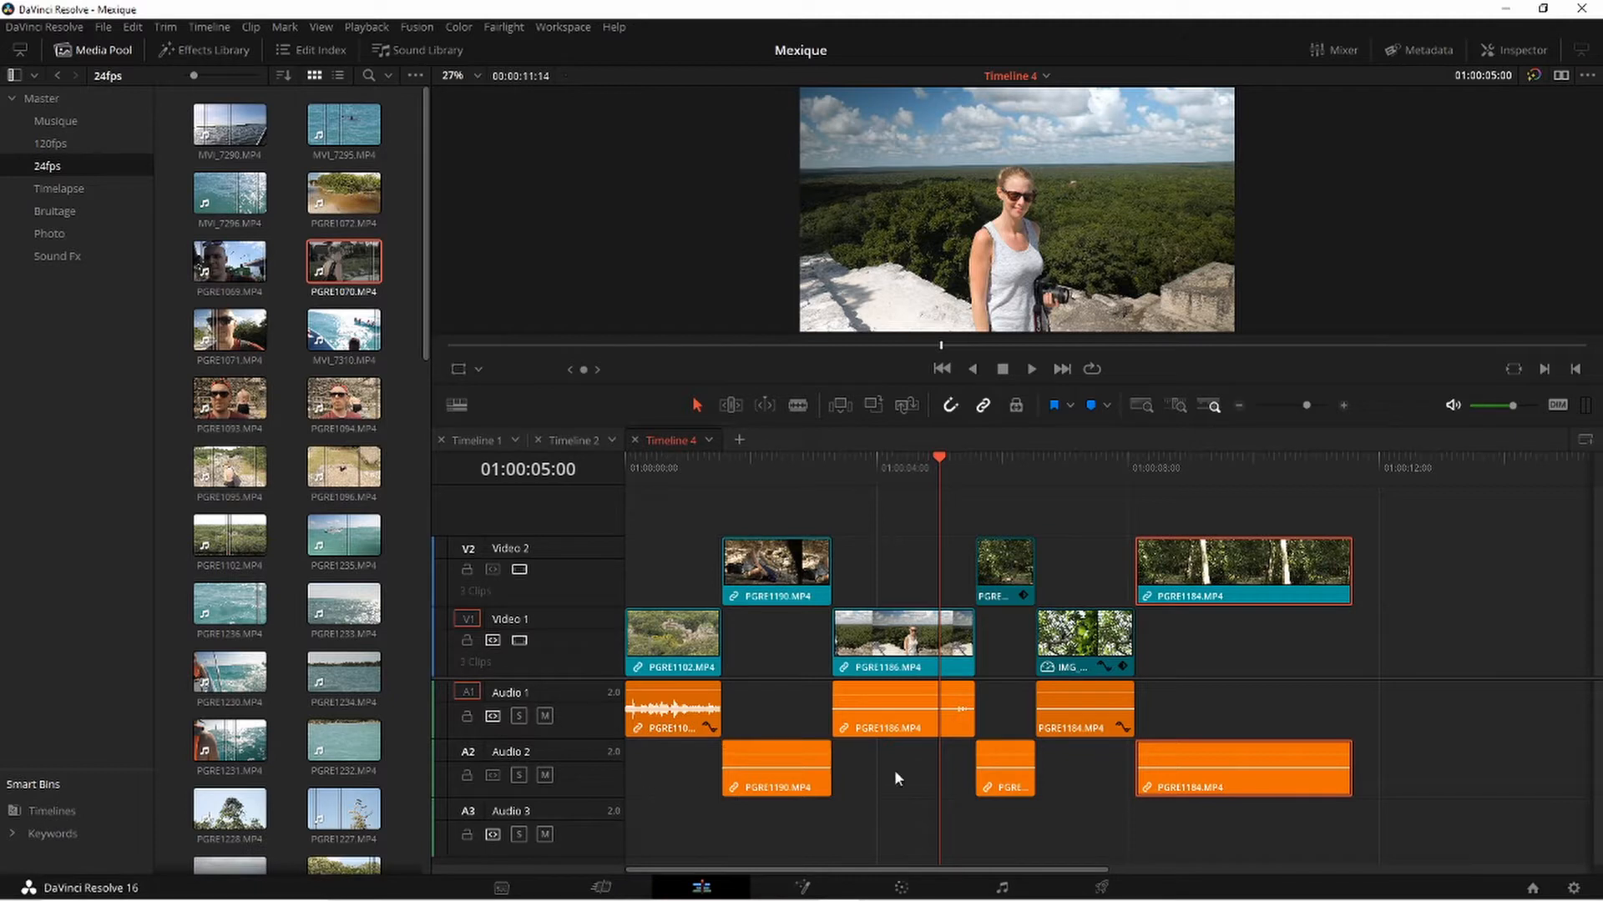
pyautogui.click(1257, 719)
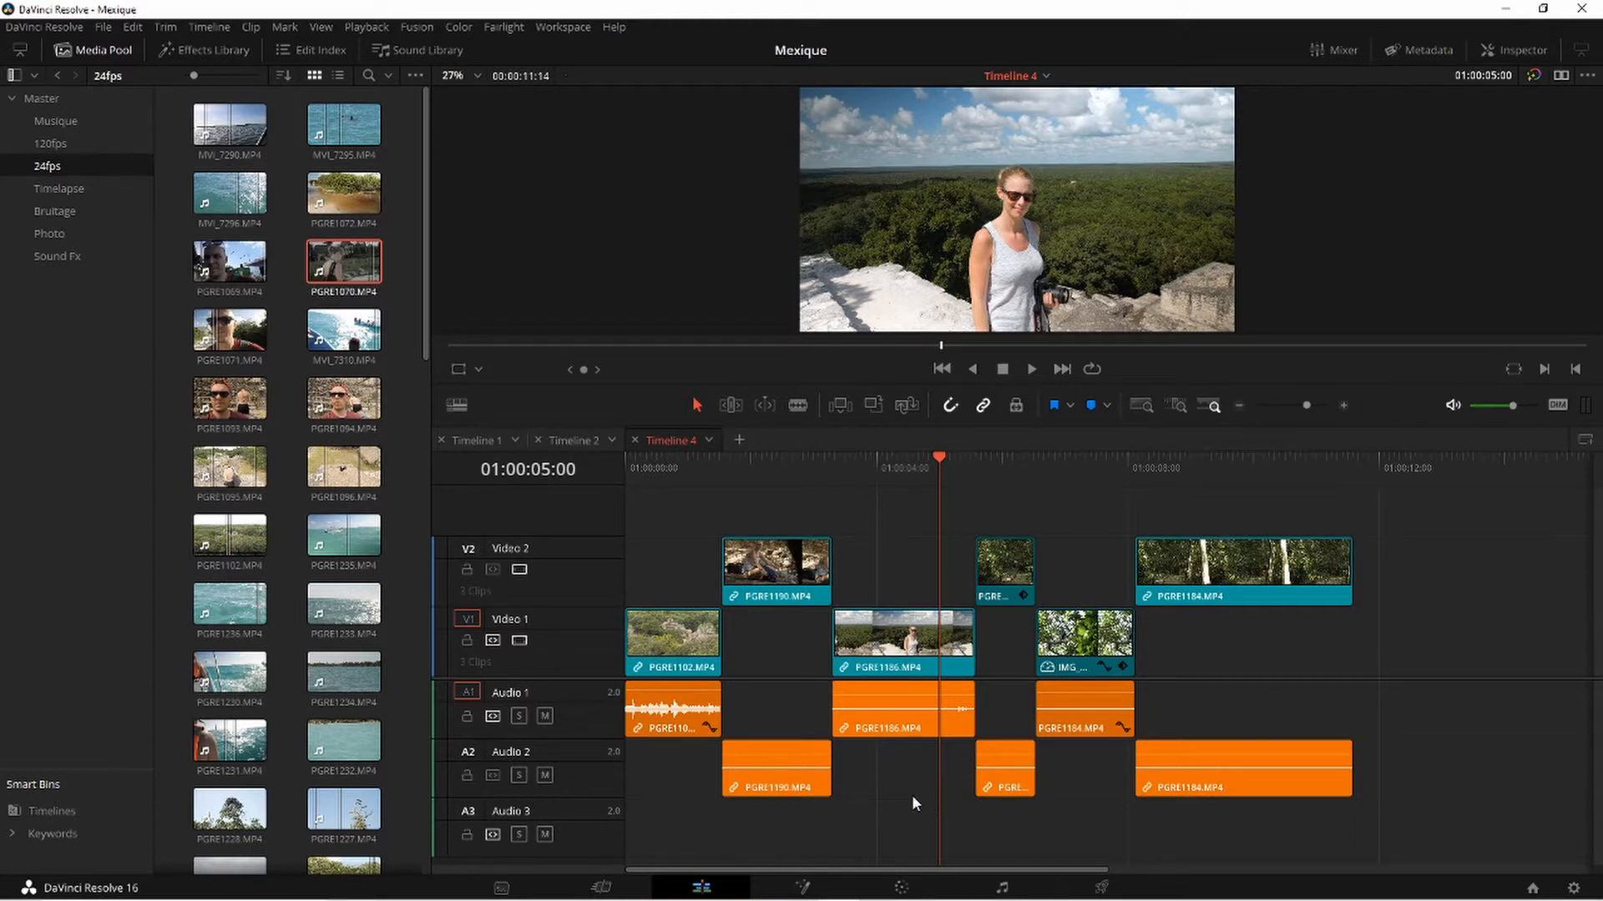
# Delete the PGRE1186.MP4 clip from Video 1, leaving a gap, and undo the deletion
pyautogui.click(910, 724)
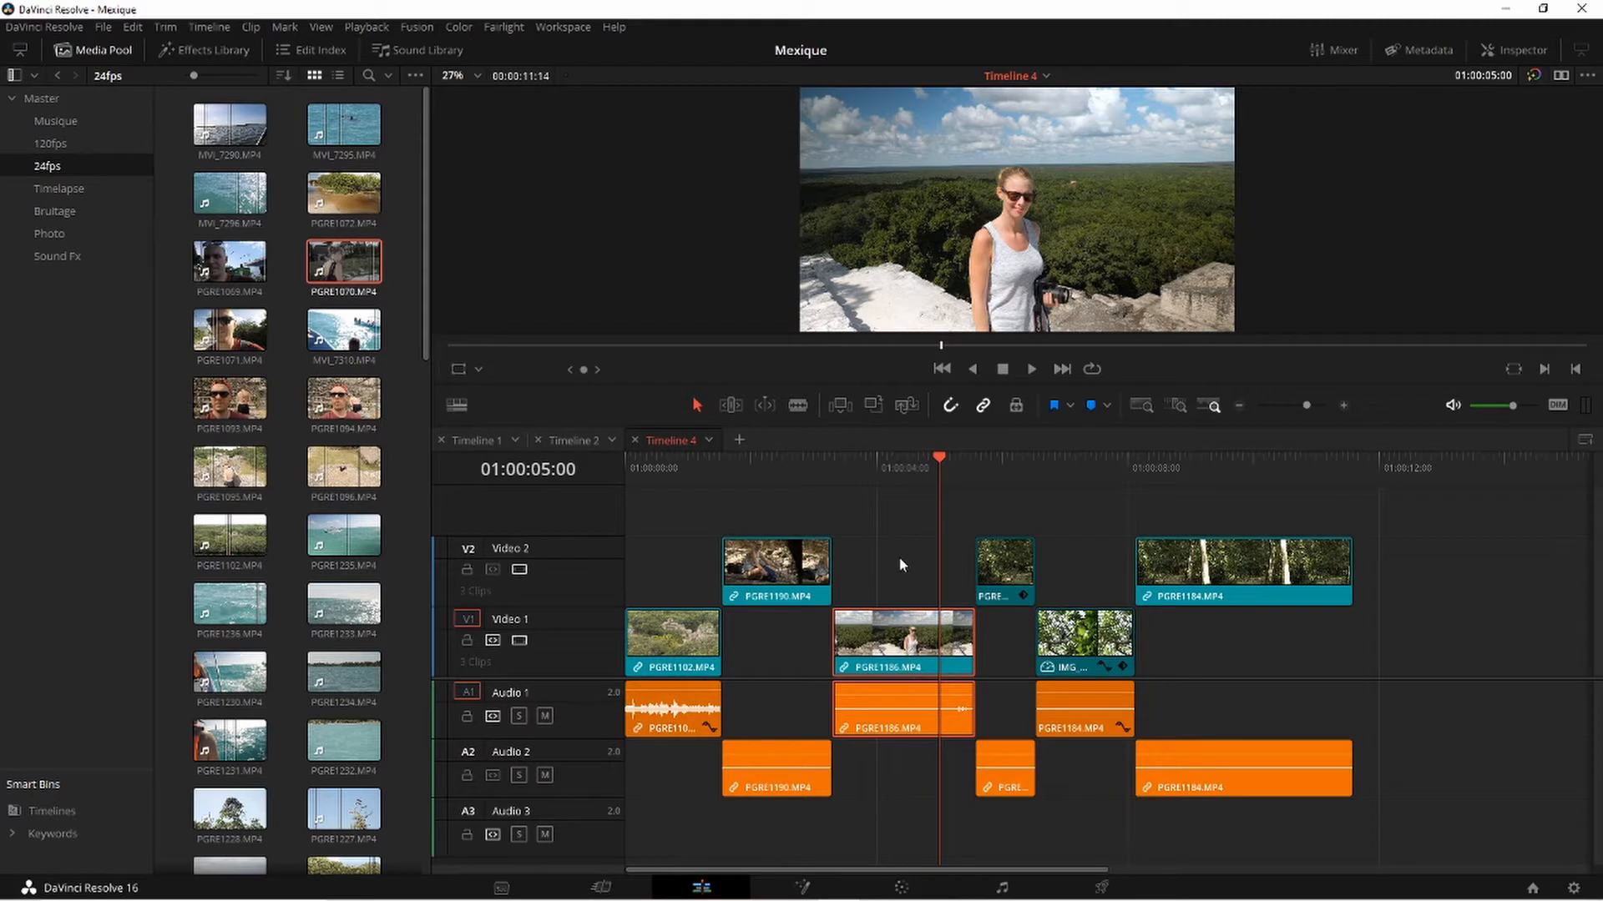
pyautogui.press('BackSpace')
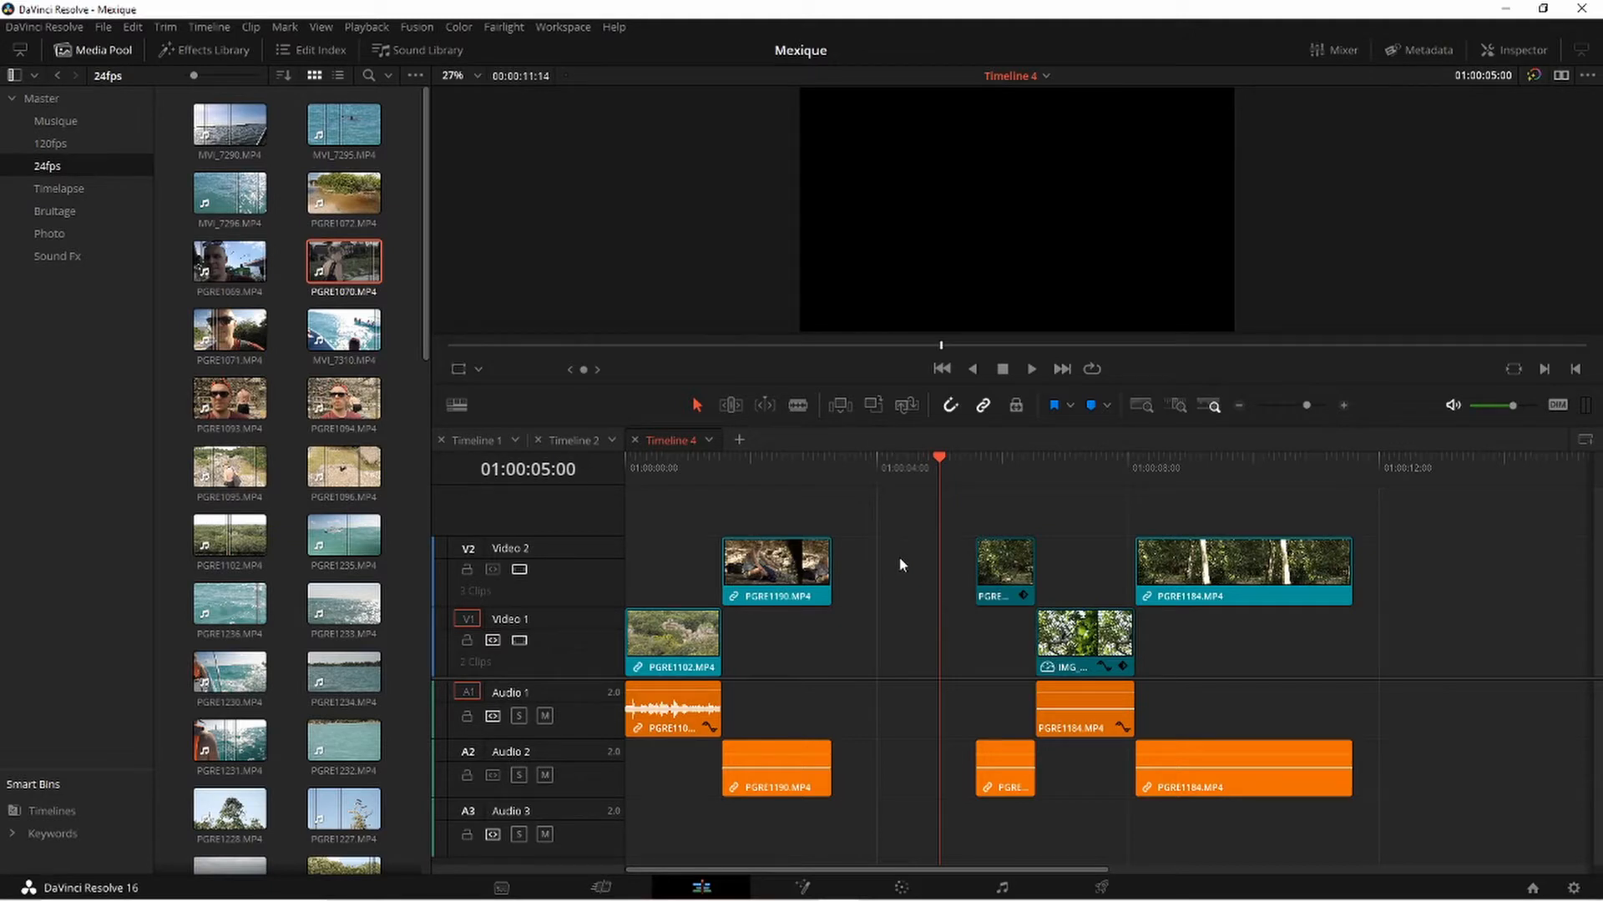
pyautogui.hotkey('ctrl', 'z')
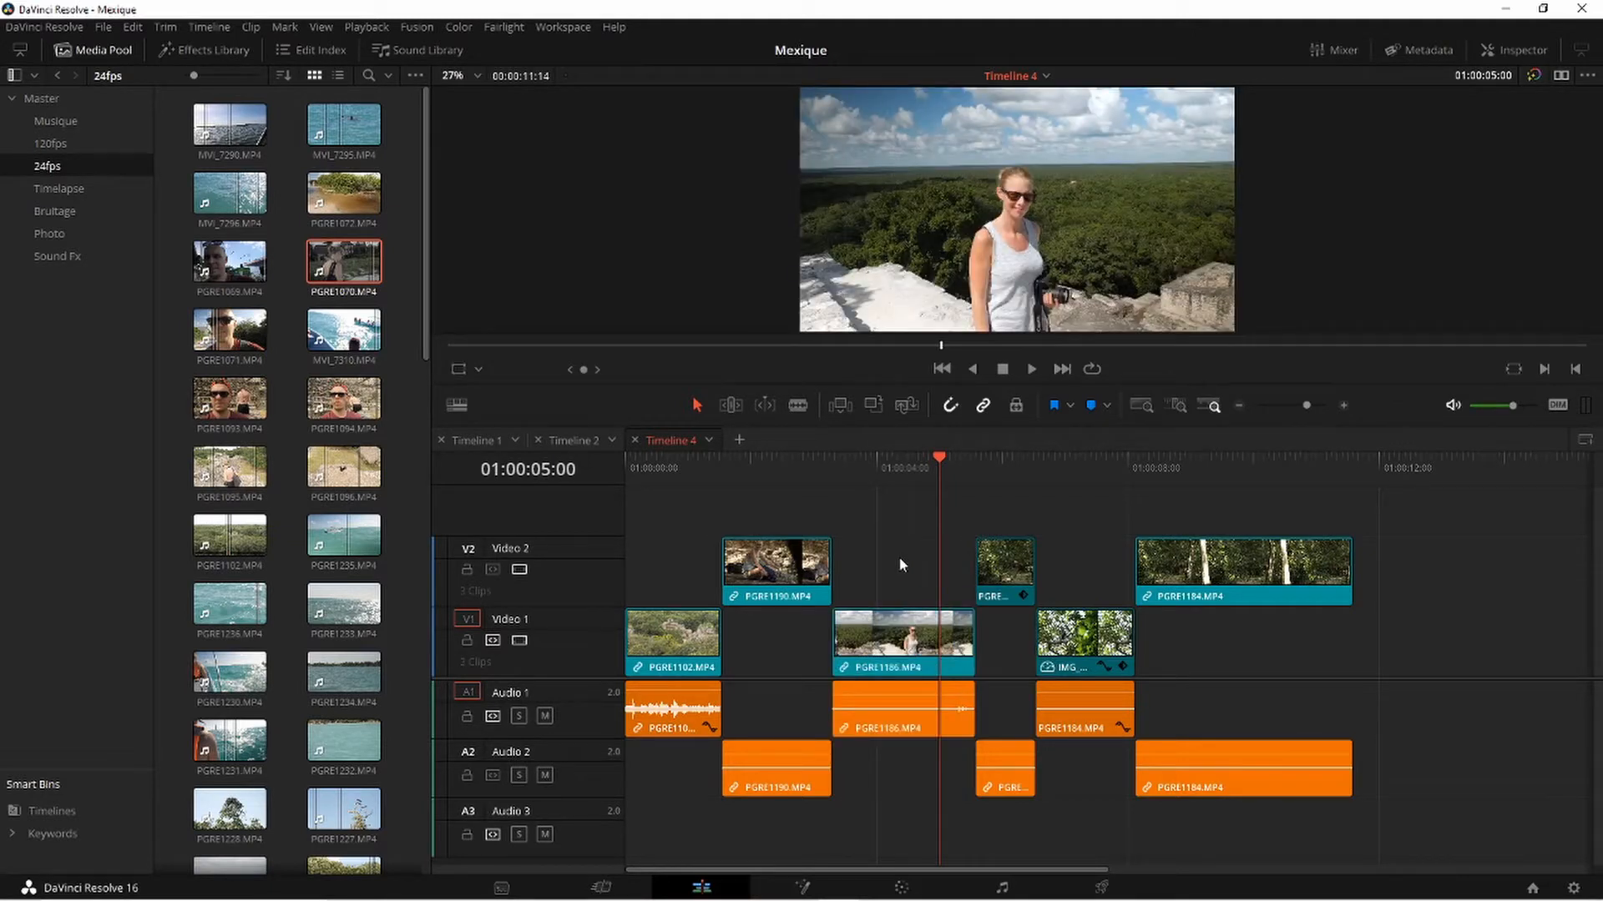
# Enable auto select on the Video 2 and Audio 2 tracks of Timeline 4
pyautogui.click(910, 636)
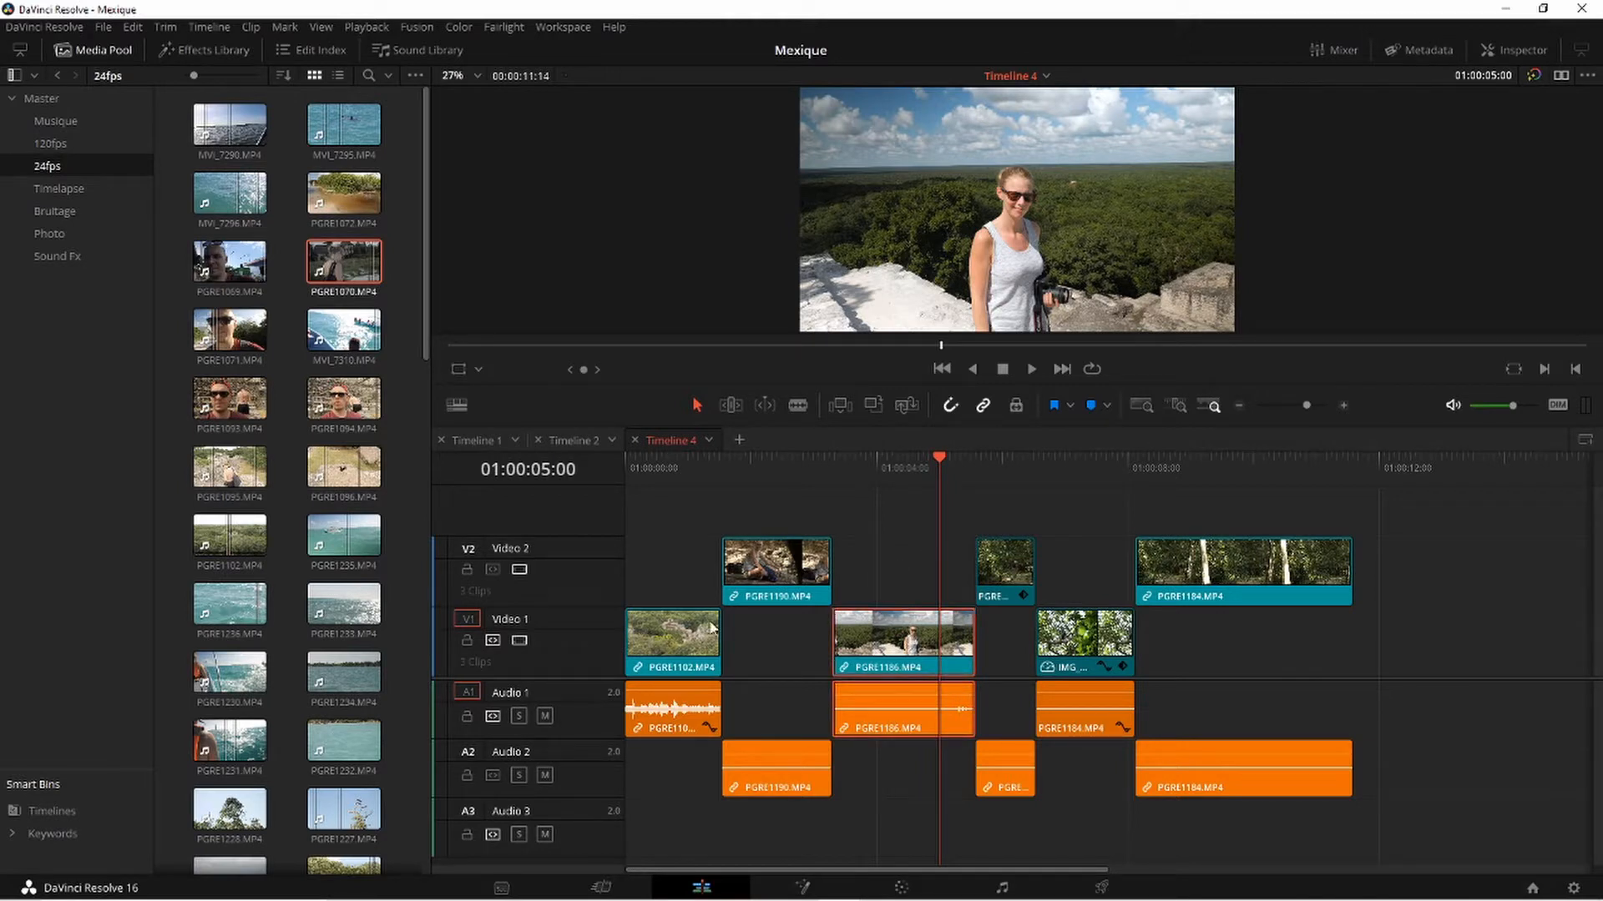
pyautogui.click(500, 774)
pyautogui.moveTo(1412, 508); pyautogui.dragTo(1335, 513)
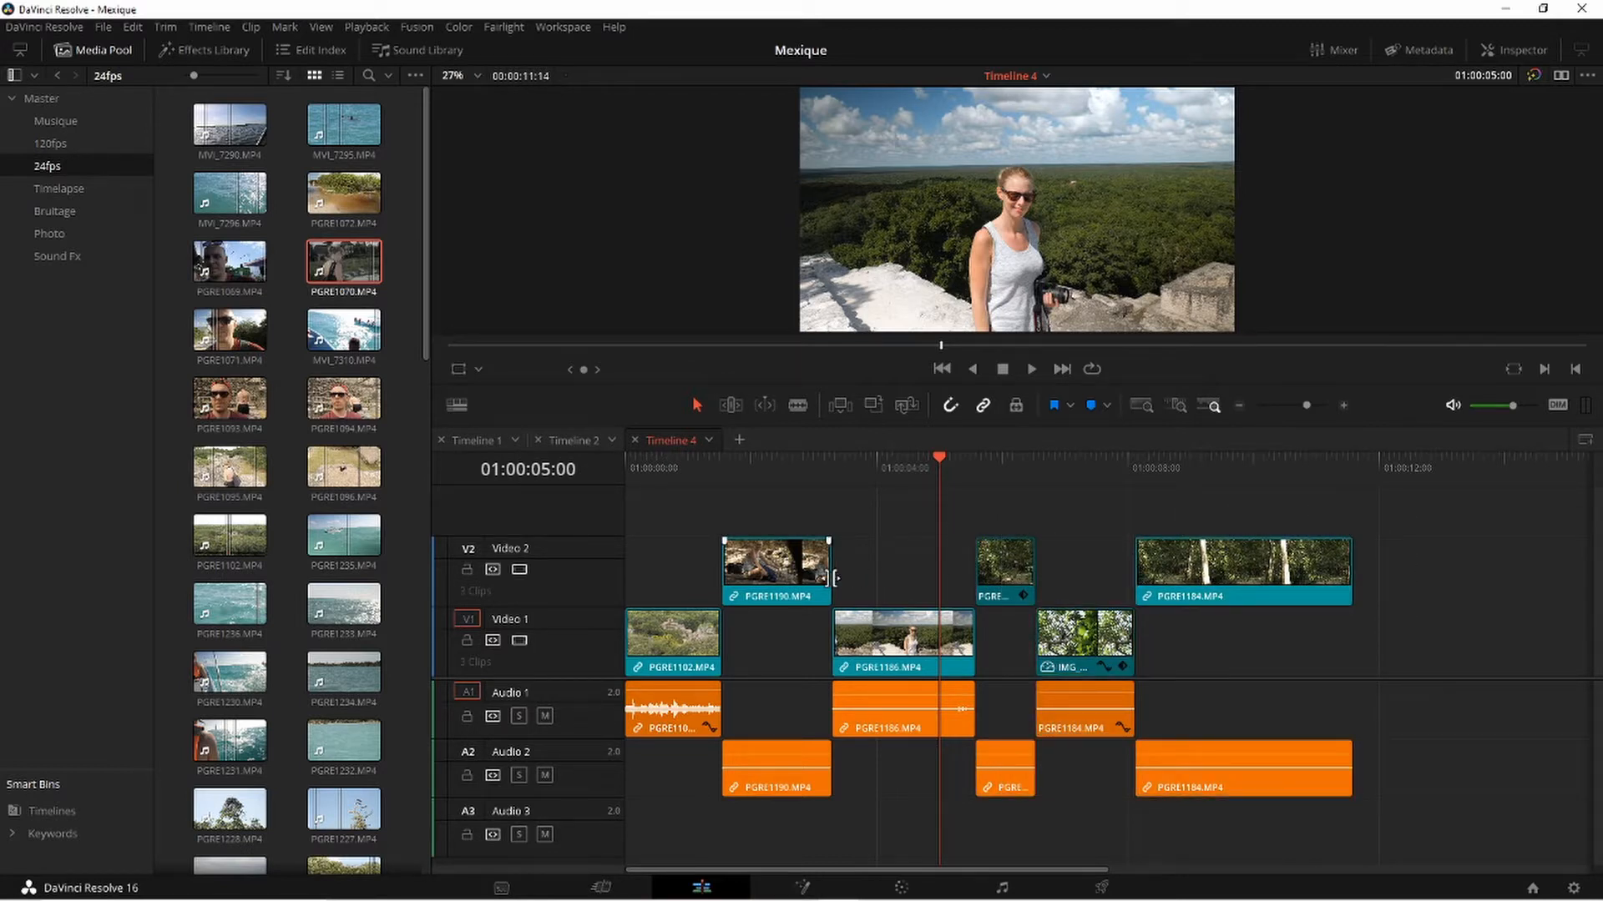
# Ripple delete the PGRE1186.MP4 clip from Video 1 so the gap closes on all tracks, and undo the ripple delete
pyautogui.click(912, 643)
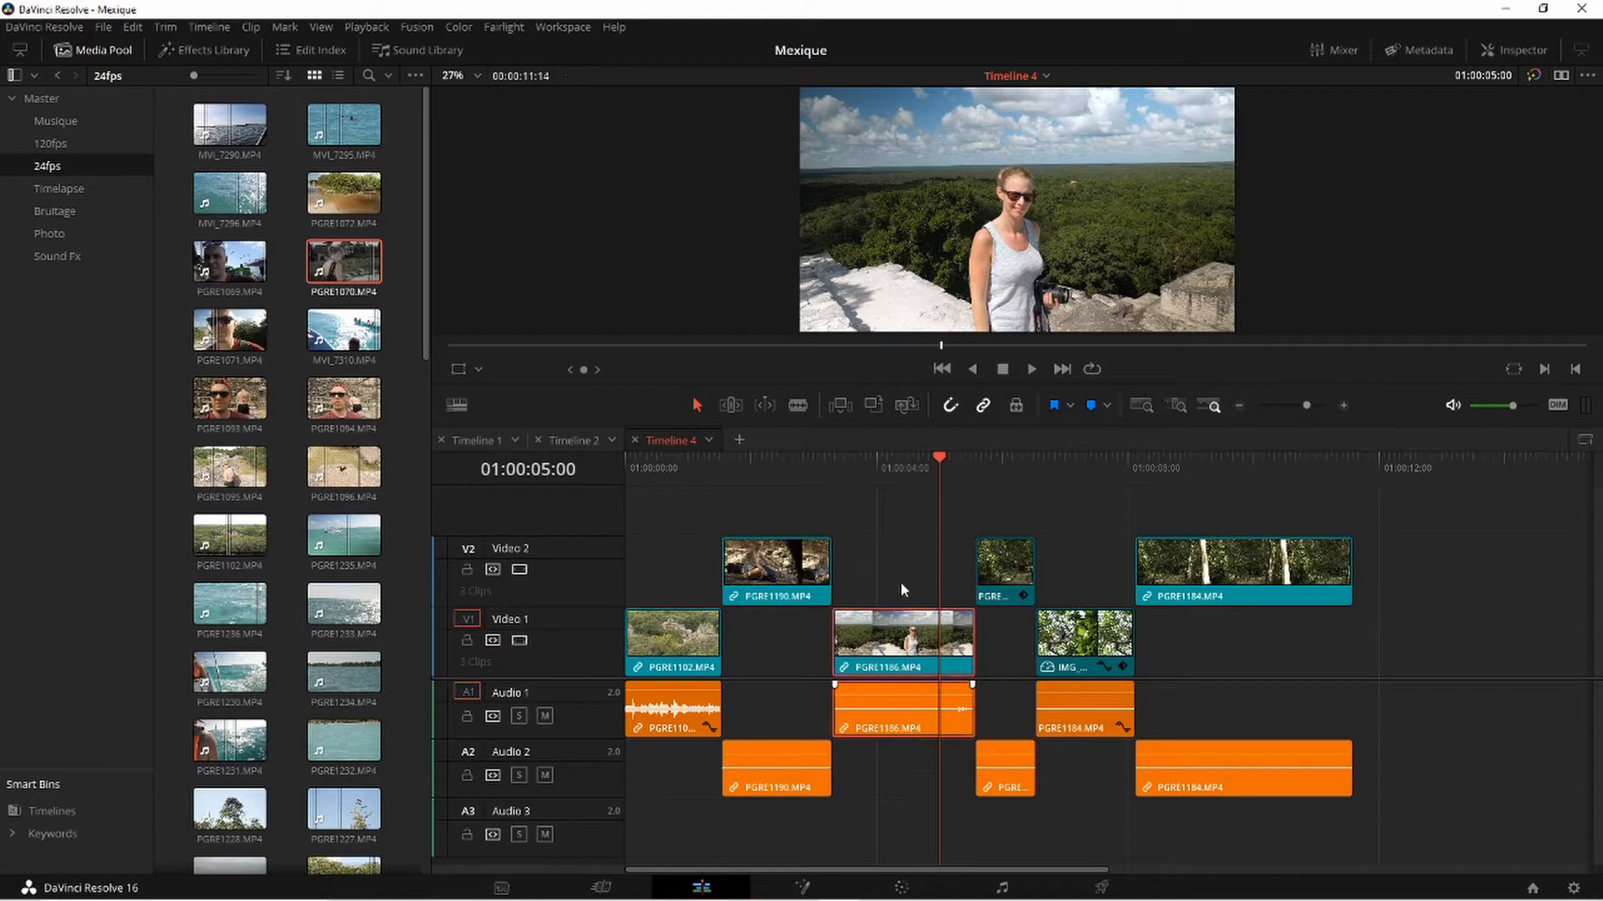
pyautogui.press('Delete')
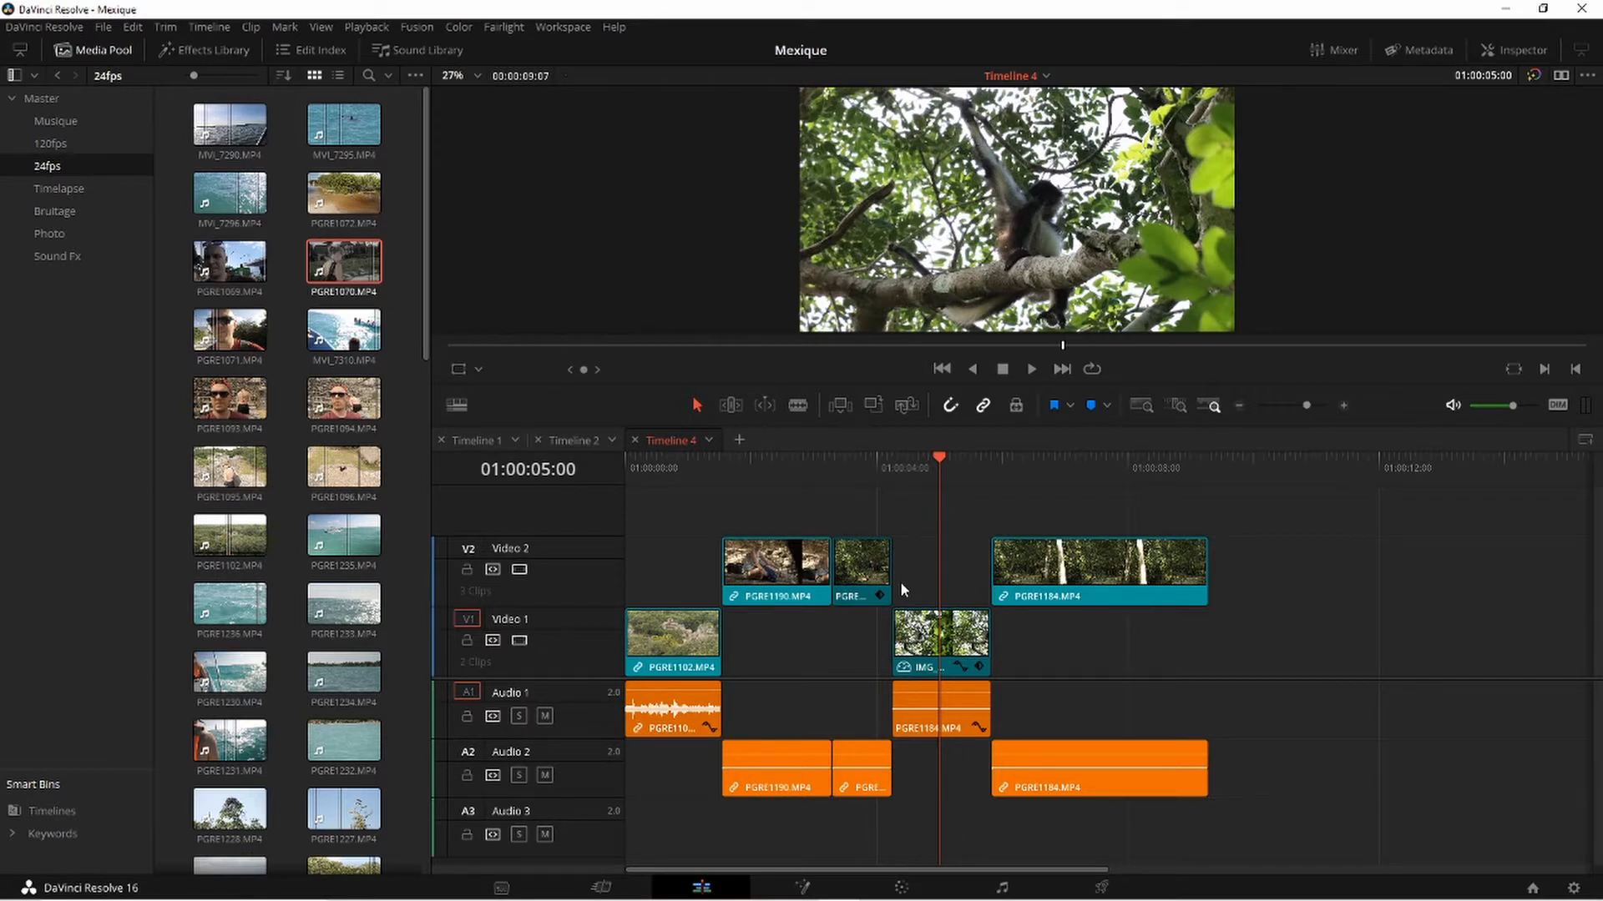
pyautogui.hotkey('ctrl', 'z')
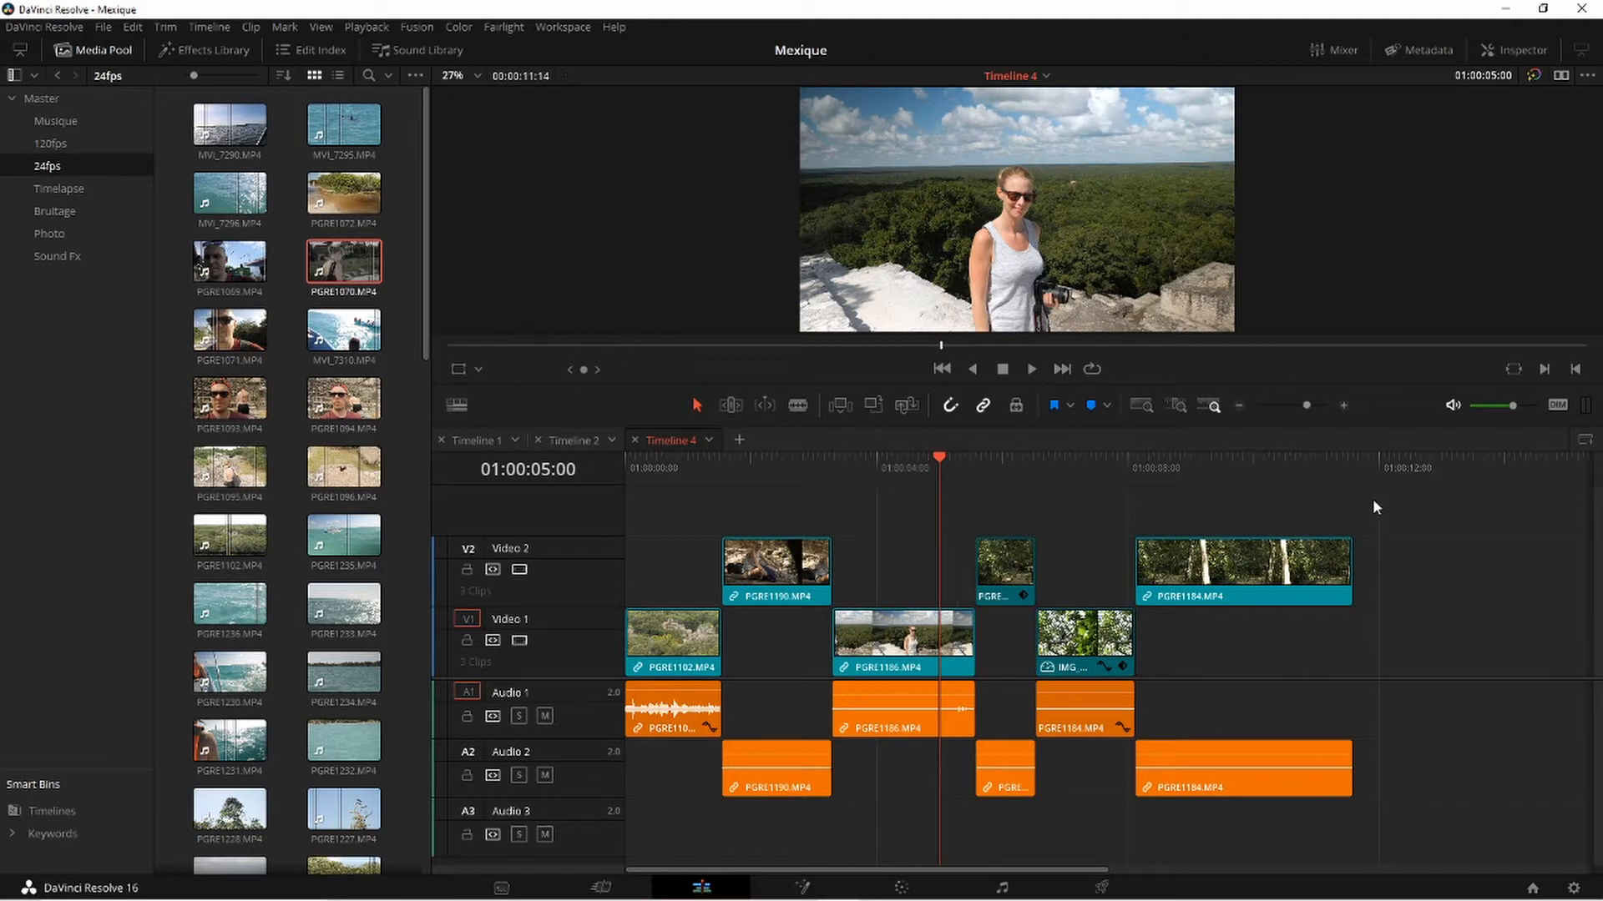
# Disable auto select on the Audio 2 and Video 2 tracks
pyautogui.moveTo(1419, 515); pyautogui.dragTo(1369, 537)
pyautogui.click(494, 775)
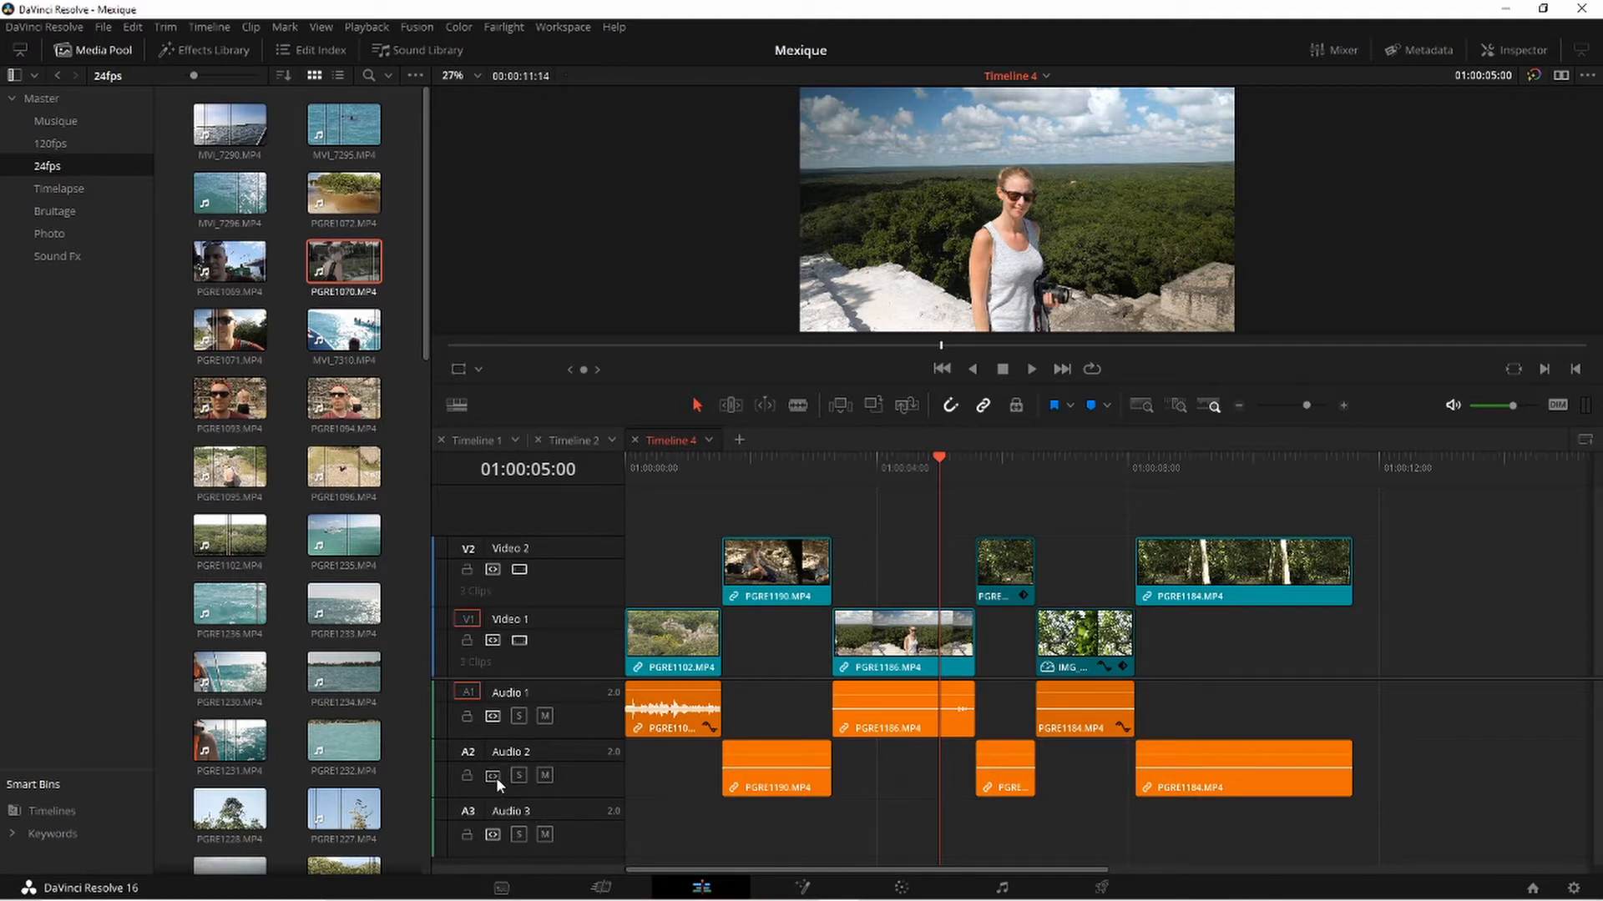
pyautogui.click(492, 569)
# Ripple delete PGRE1186.MP4 so only the Video 1 and Audio 1 clips shift, and undo the ripple delete
pyautogui.click(884, 656)
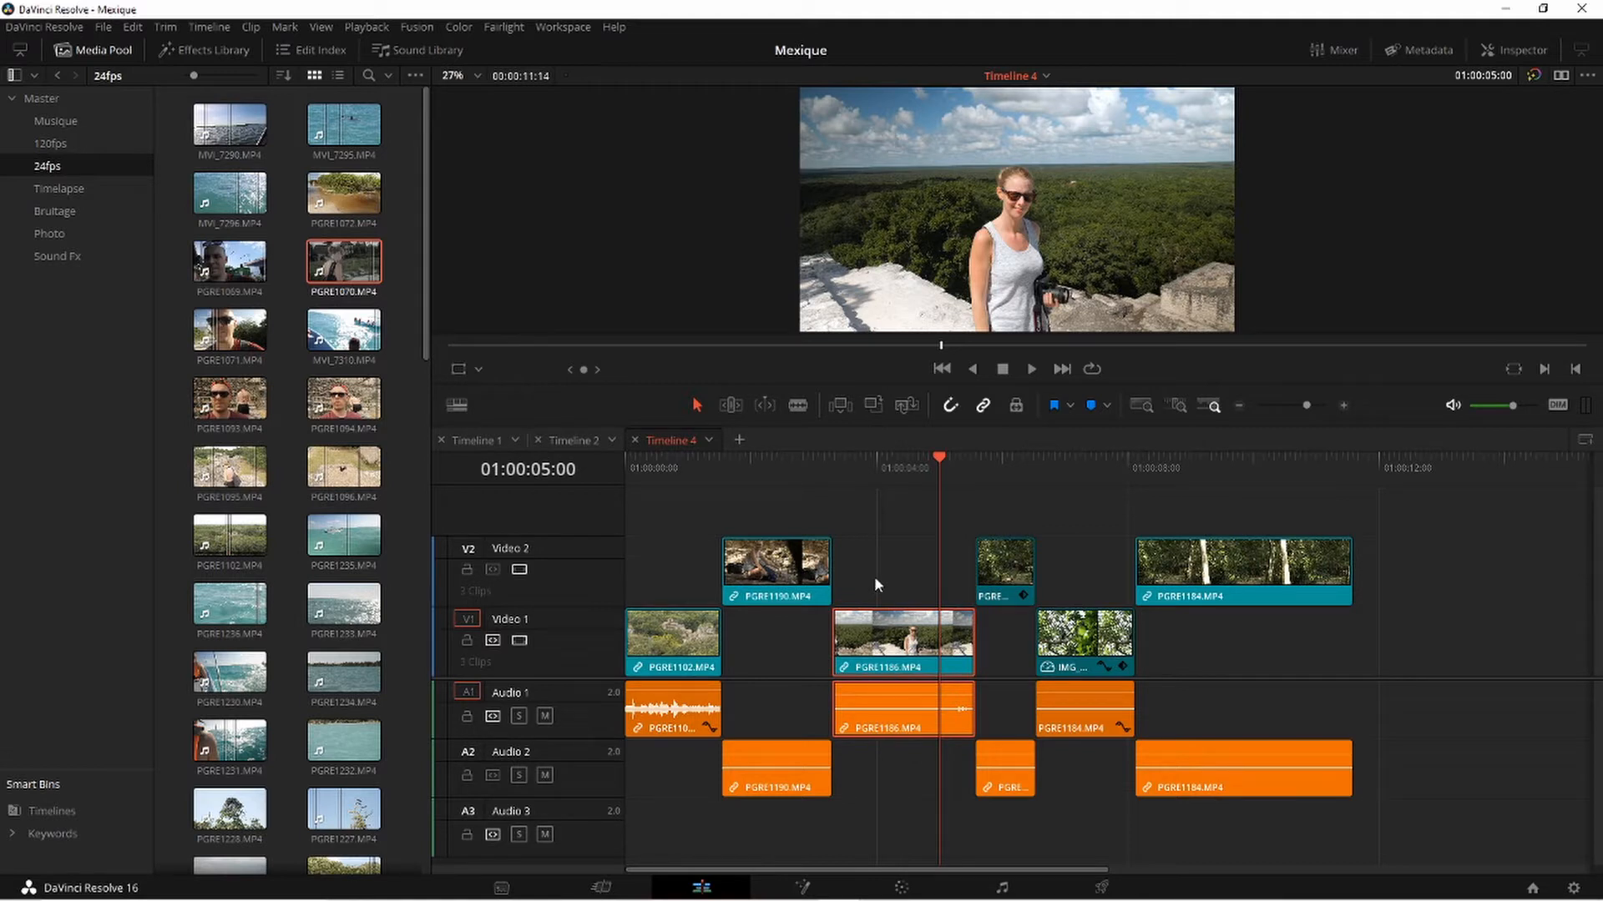
pyautogui.moveTo(1179, 648); pyautogui.dragTo(1217, 655)
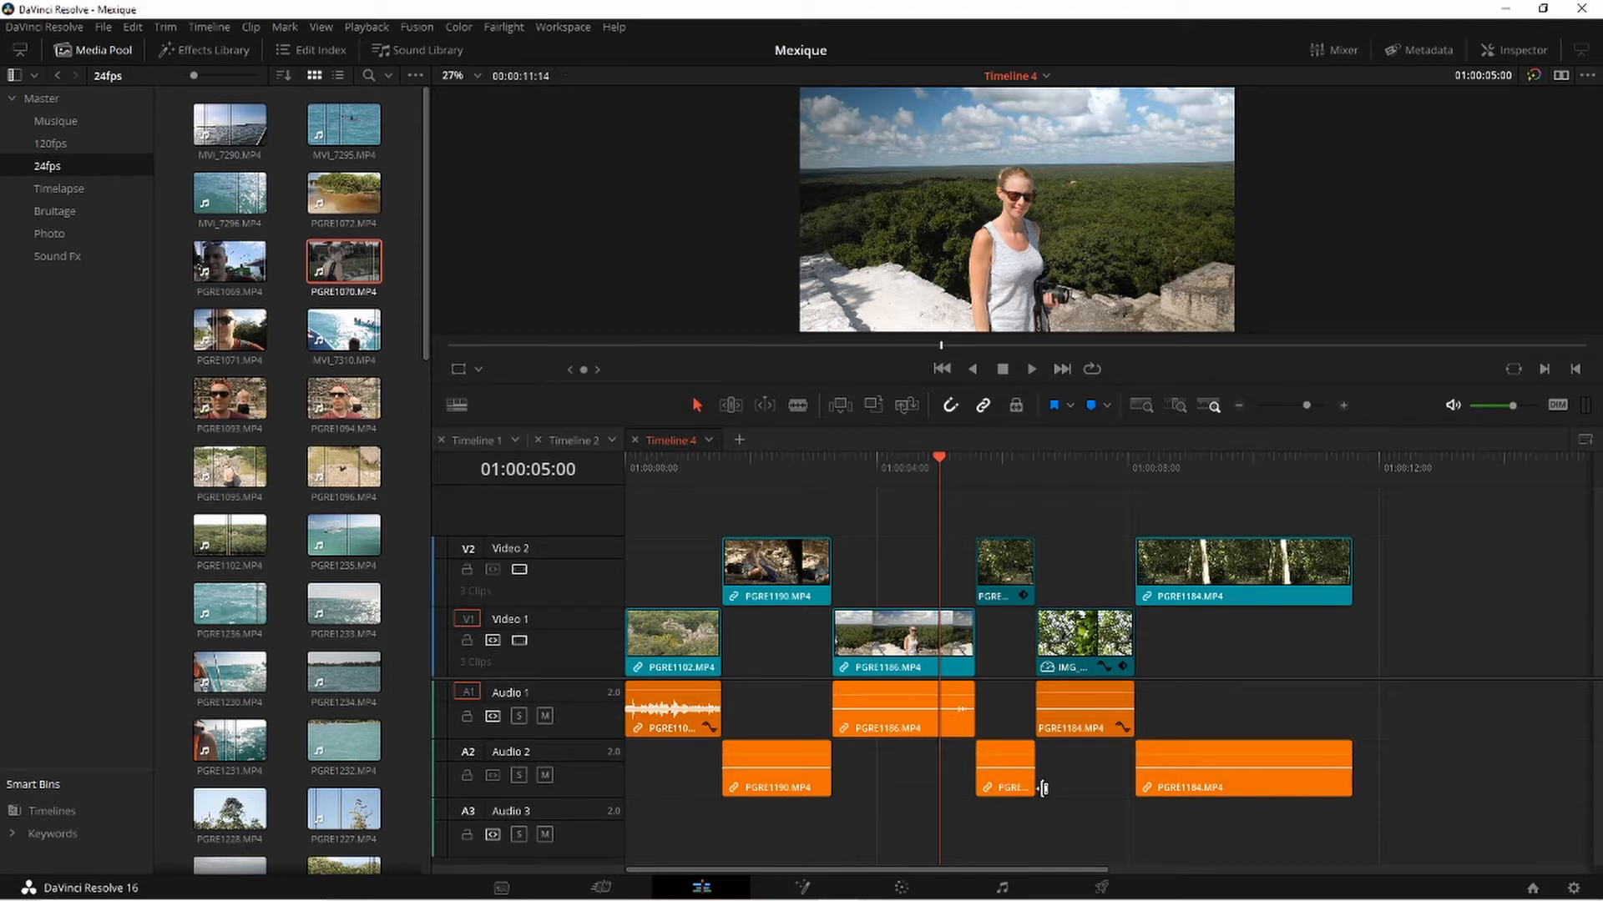
pyautogui.click(902, 710)
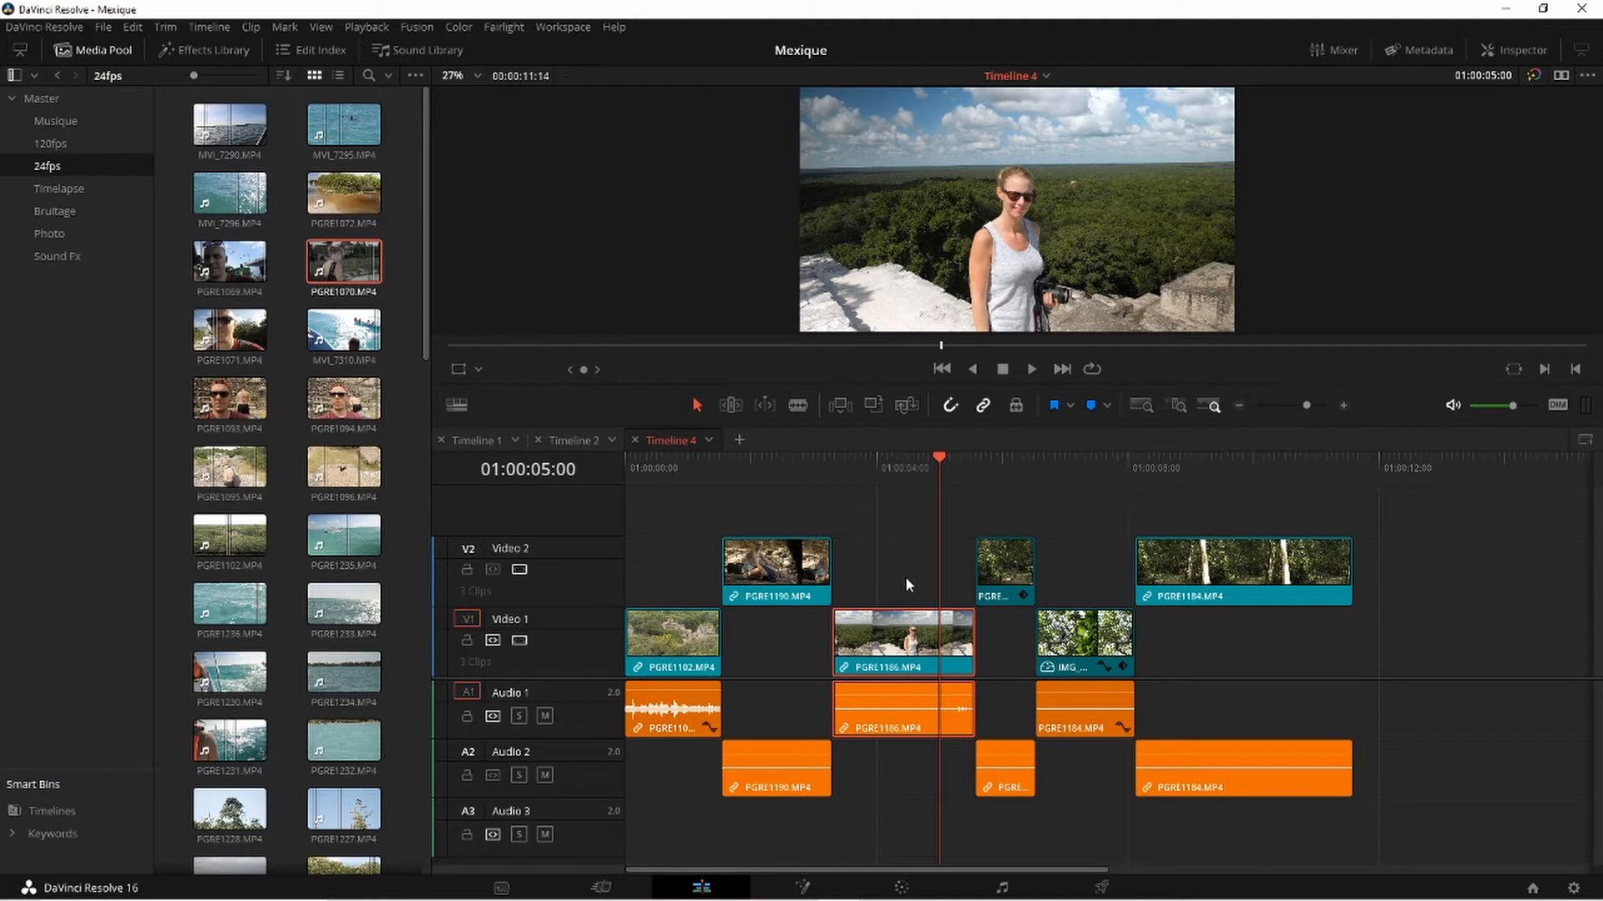
pyautogui.press('Delete')
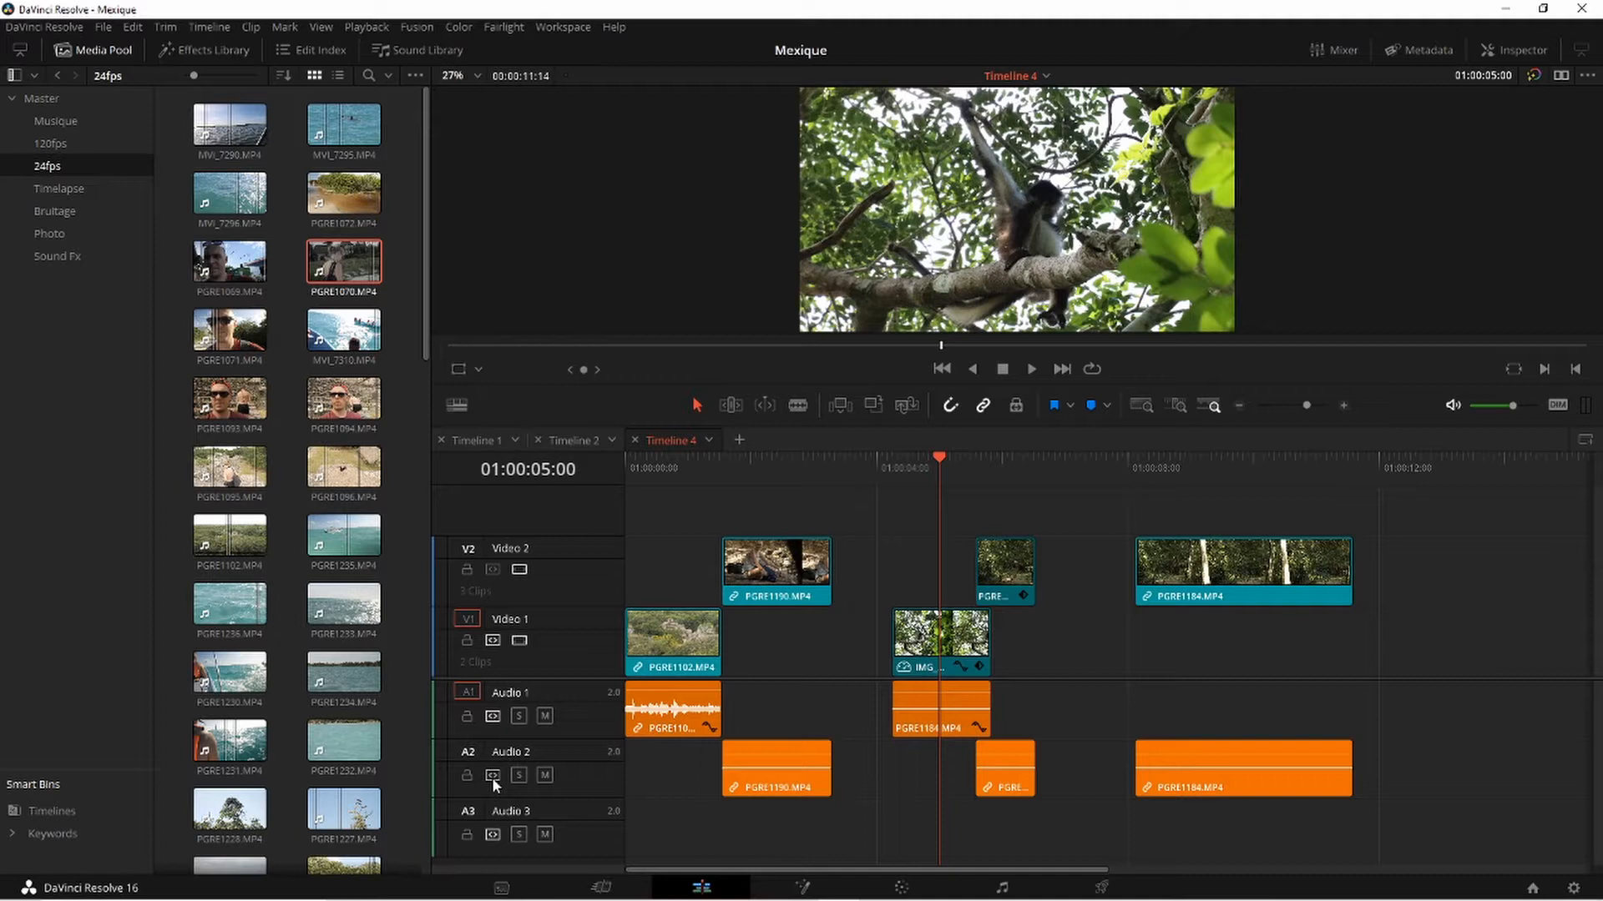
pyautogui.hotkey('ctrl', 'z')
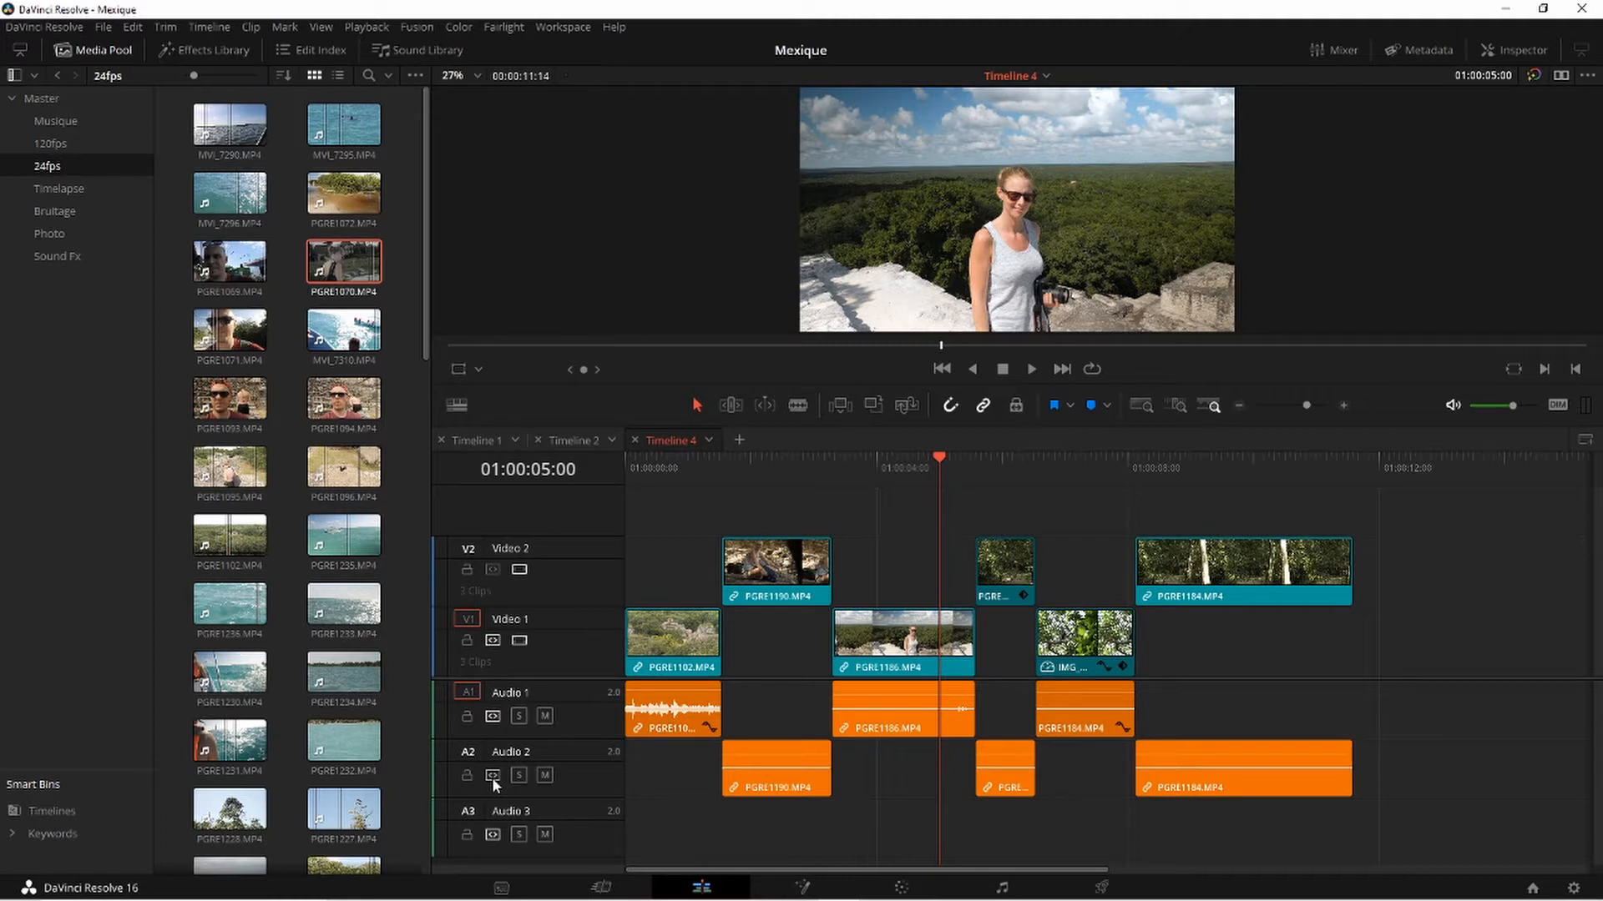
# Enable auto select on Video 2 but keep it off on Audio 2, ripple delete PGRE1186.MP4, and undo the ripple delete
pyautogui.click(492, 776)
pyautogui.click(493, 774)
pyautogui.click(892, 642)
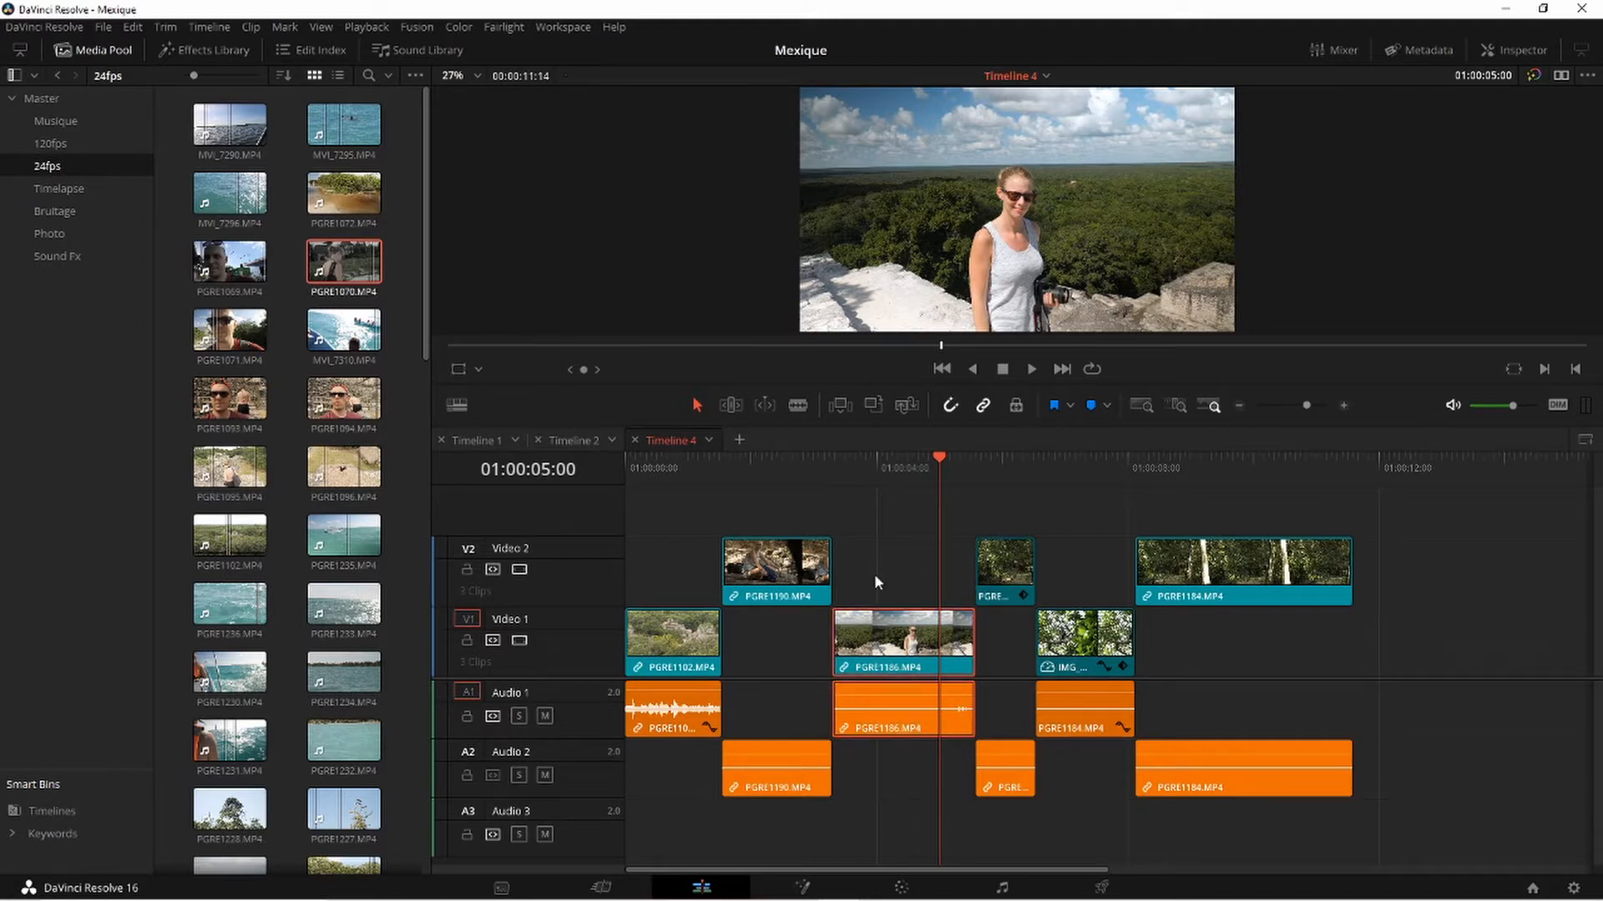
pyautogui.press('Delete')
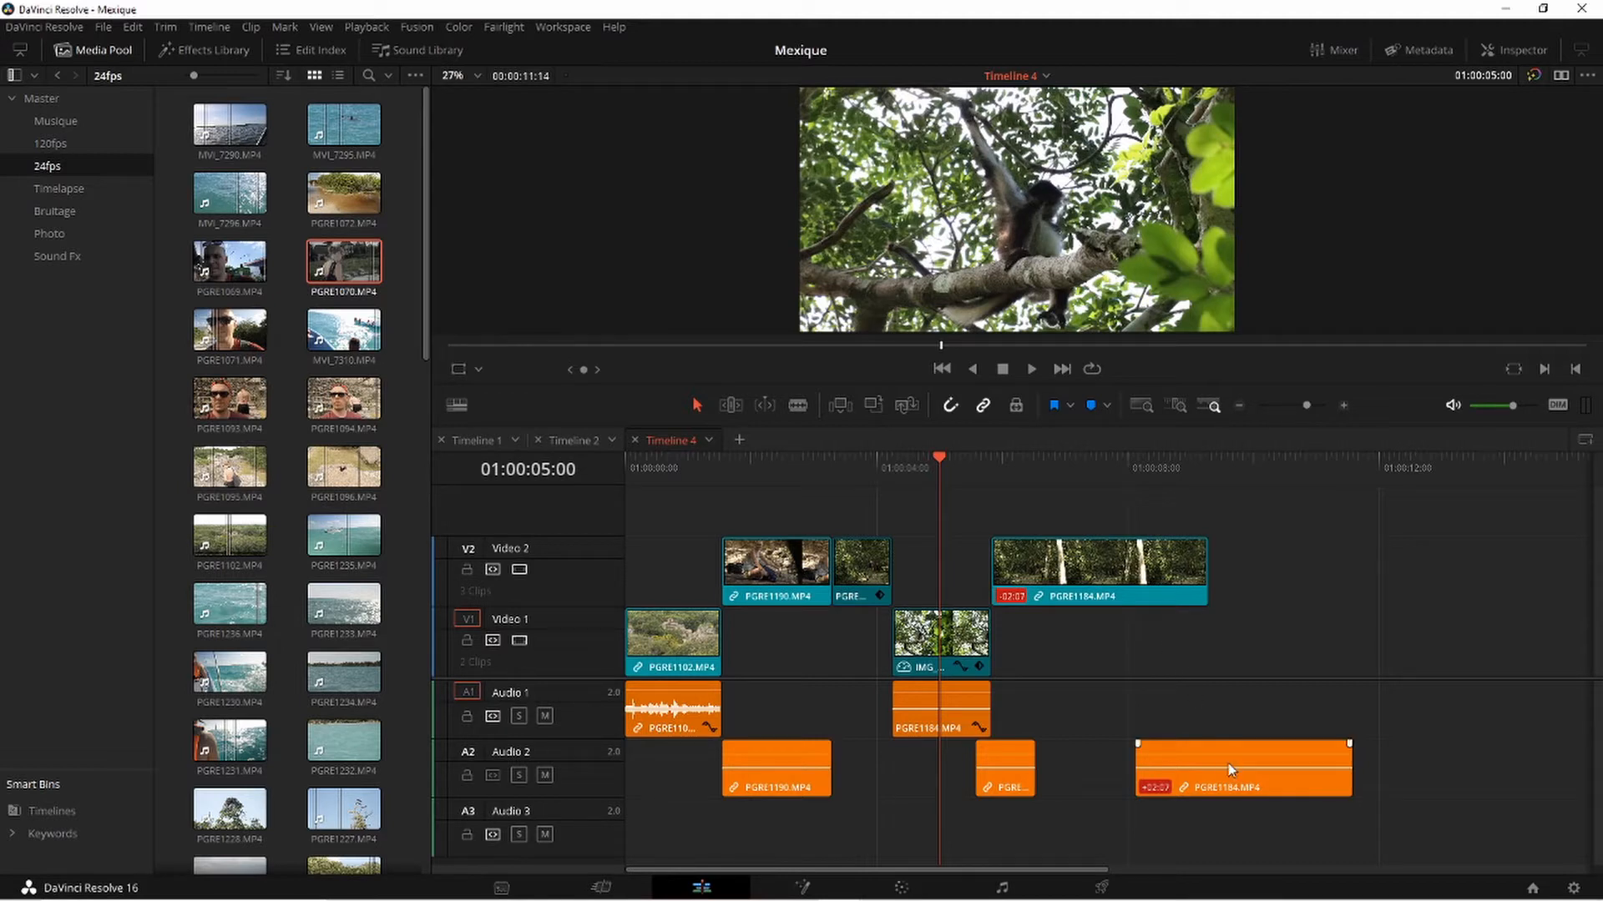
pyautogui.hotkey('ctrl', 'z')
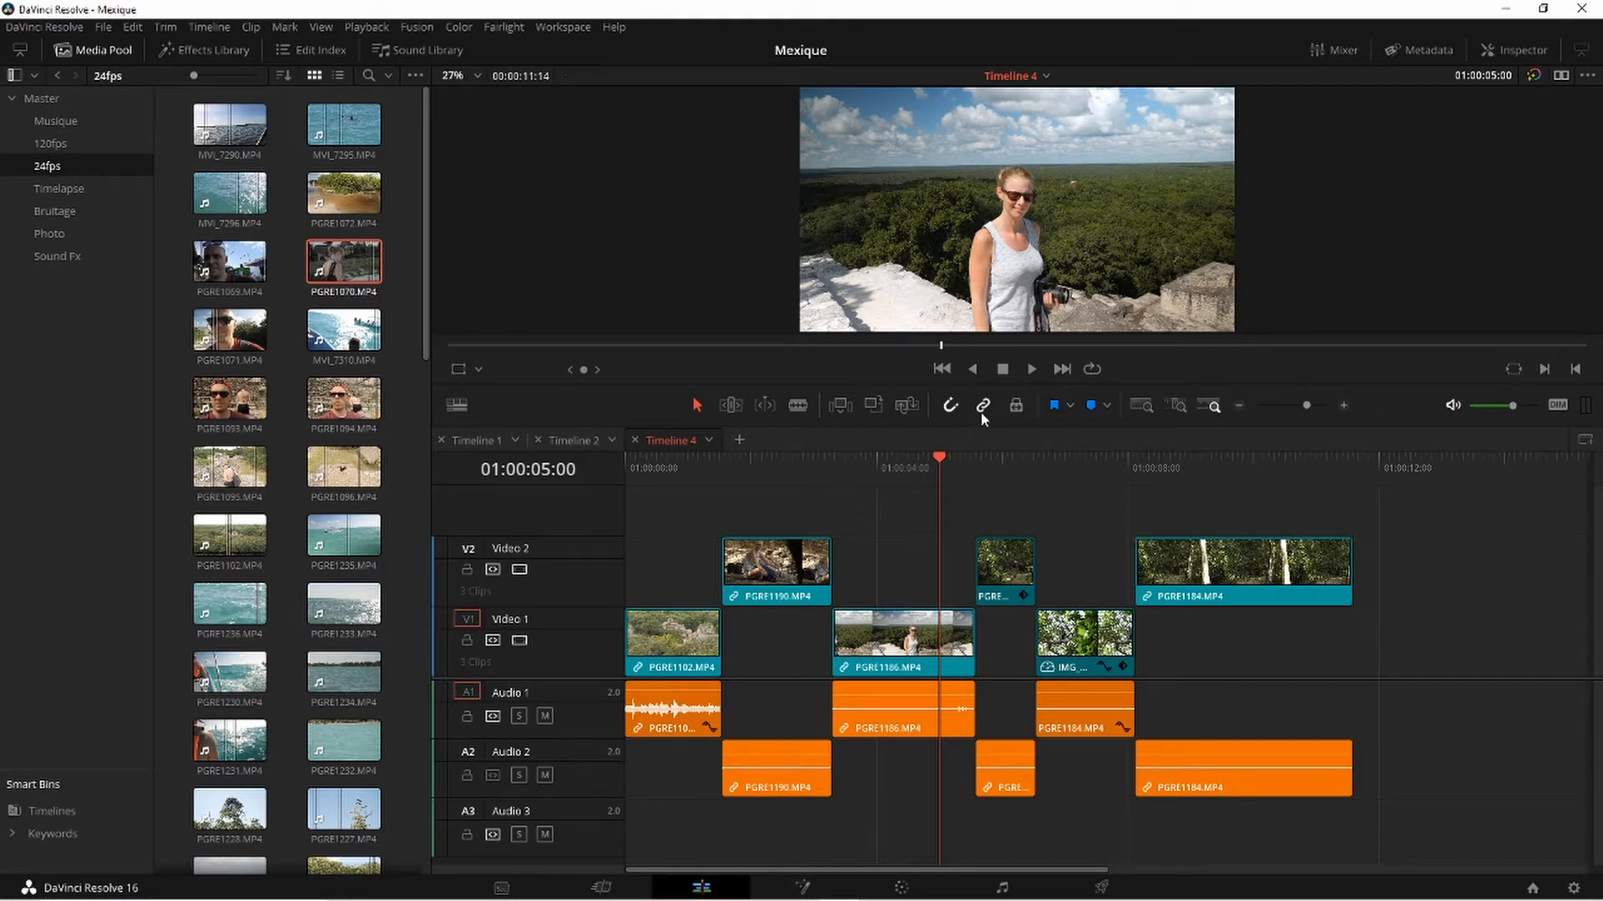
# Ripple delete PGRE1186.MP4 from Video 1 once more while Audio 2 is excluded from auto select
pyautogui.click(495, 774)
pyautogui.click(907, 613)
pyautogui.moveTo(894, 571); pyautogui.dragTo(892, 563)
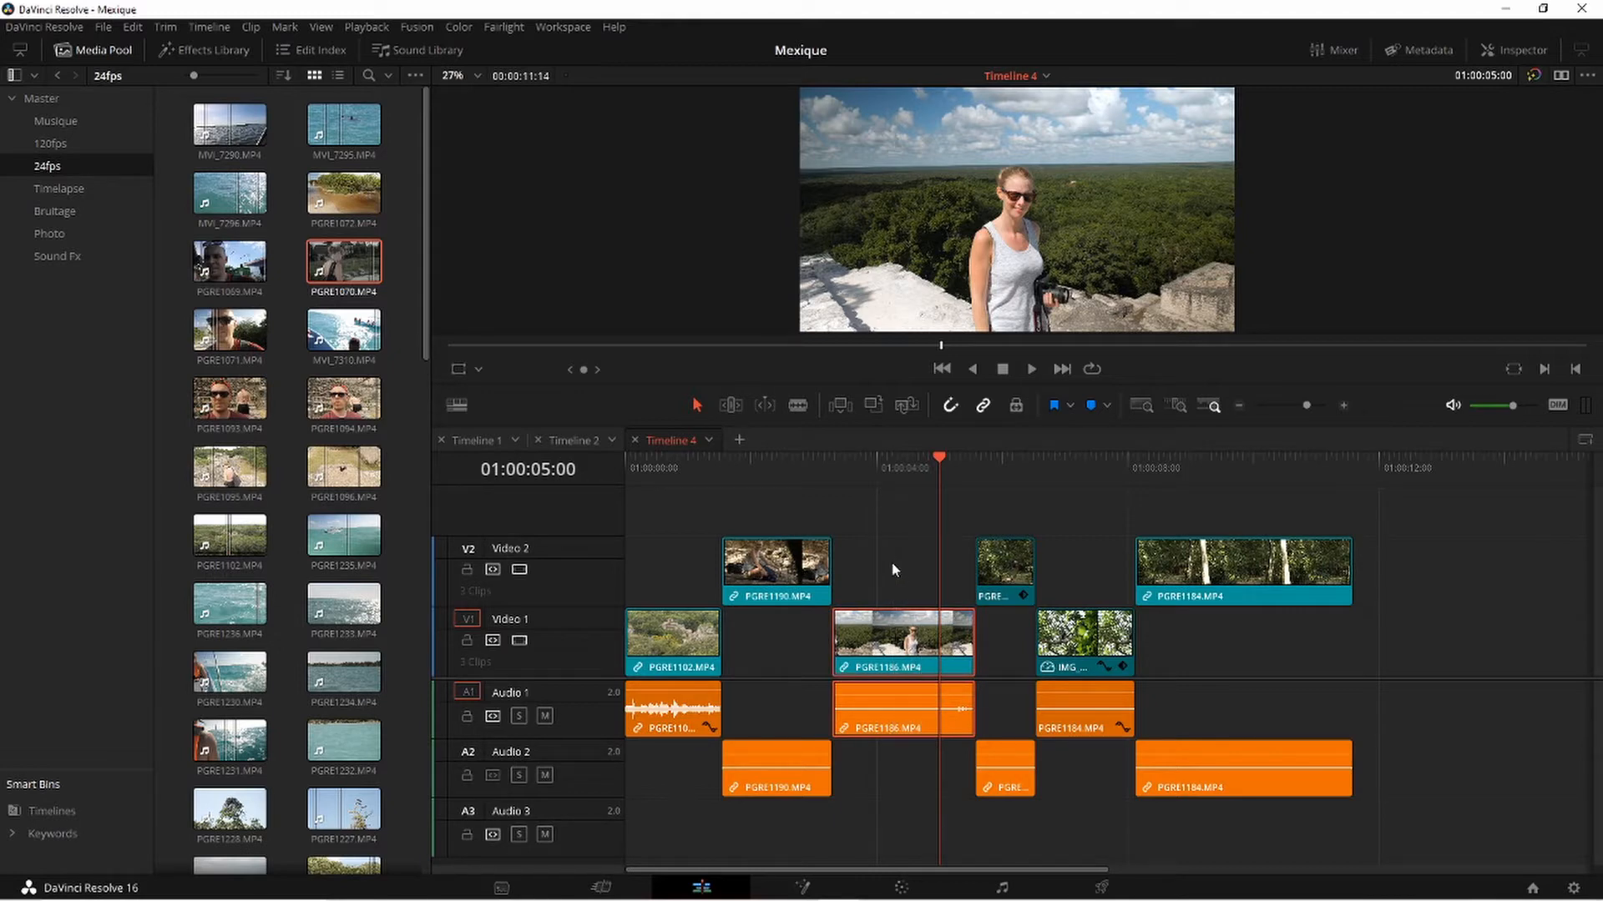
pyautogui.press('Delete')
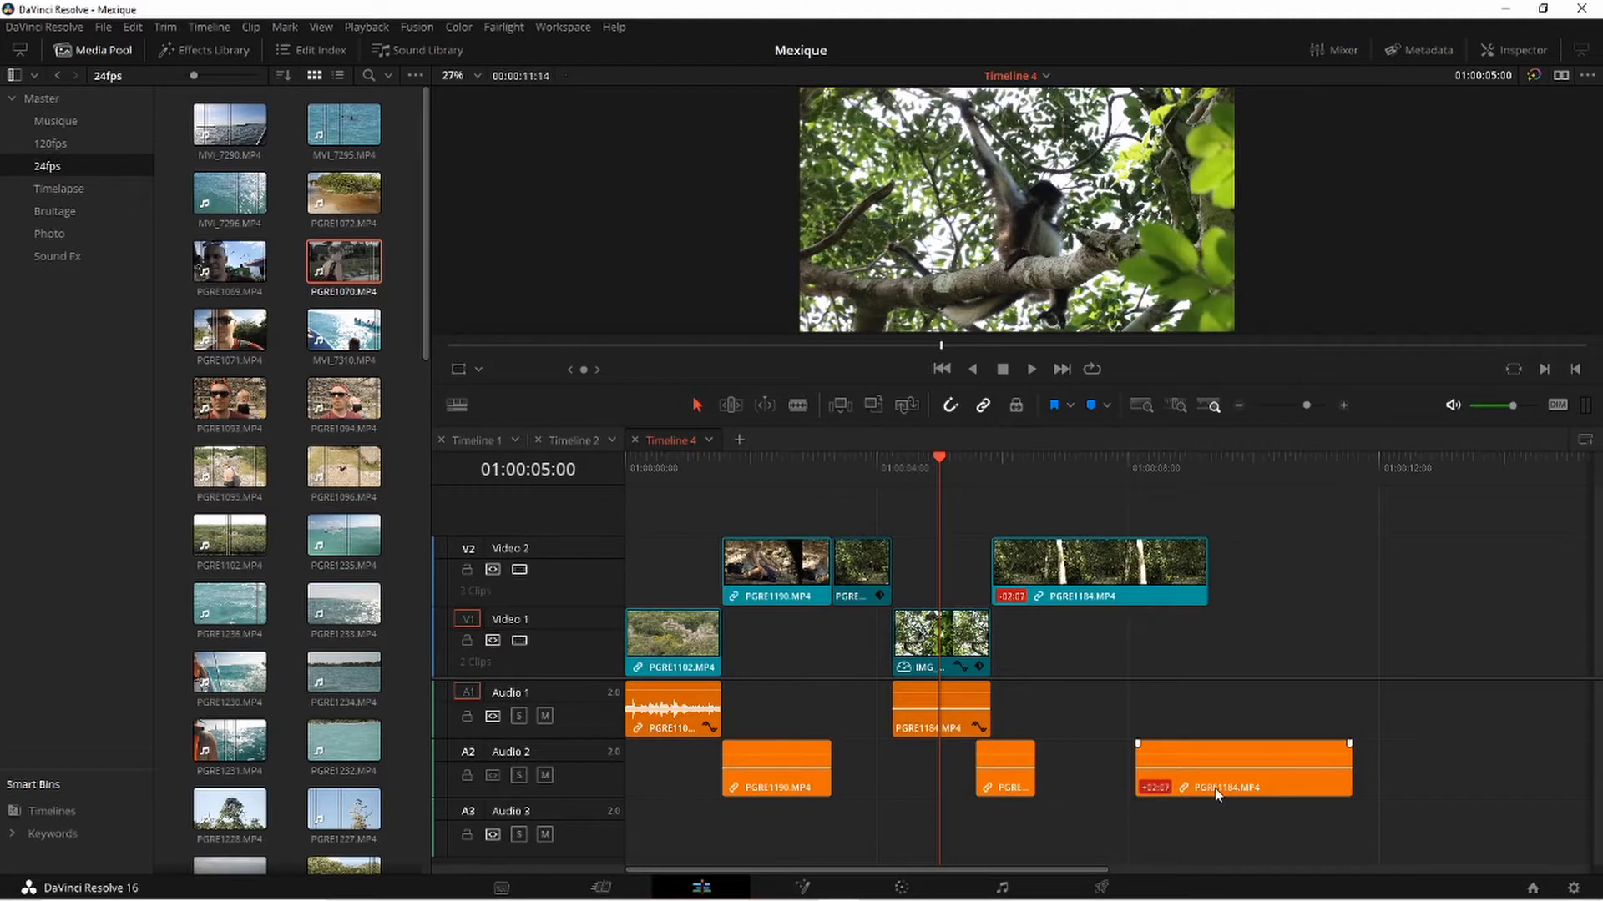
# Examine the whole of Timeline 1 and a close-up of its clips and audio tracks, and compare it with Timelines 2 and 4
pyautogui.click(493, 441)
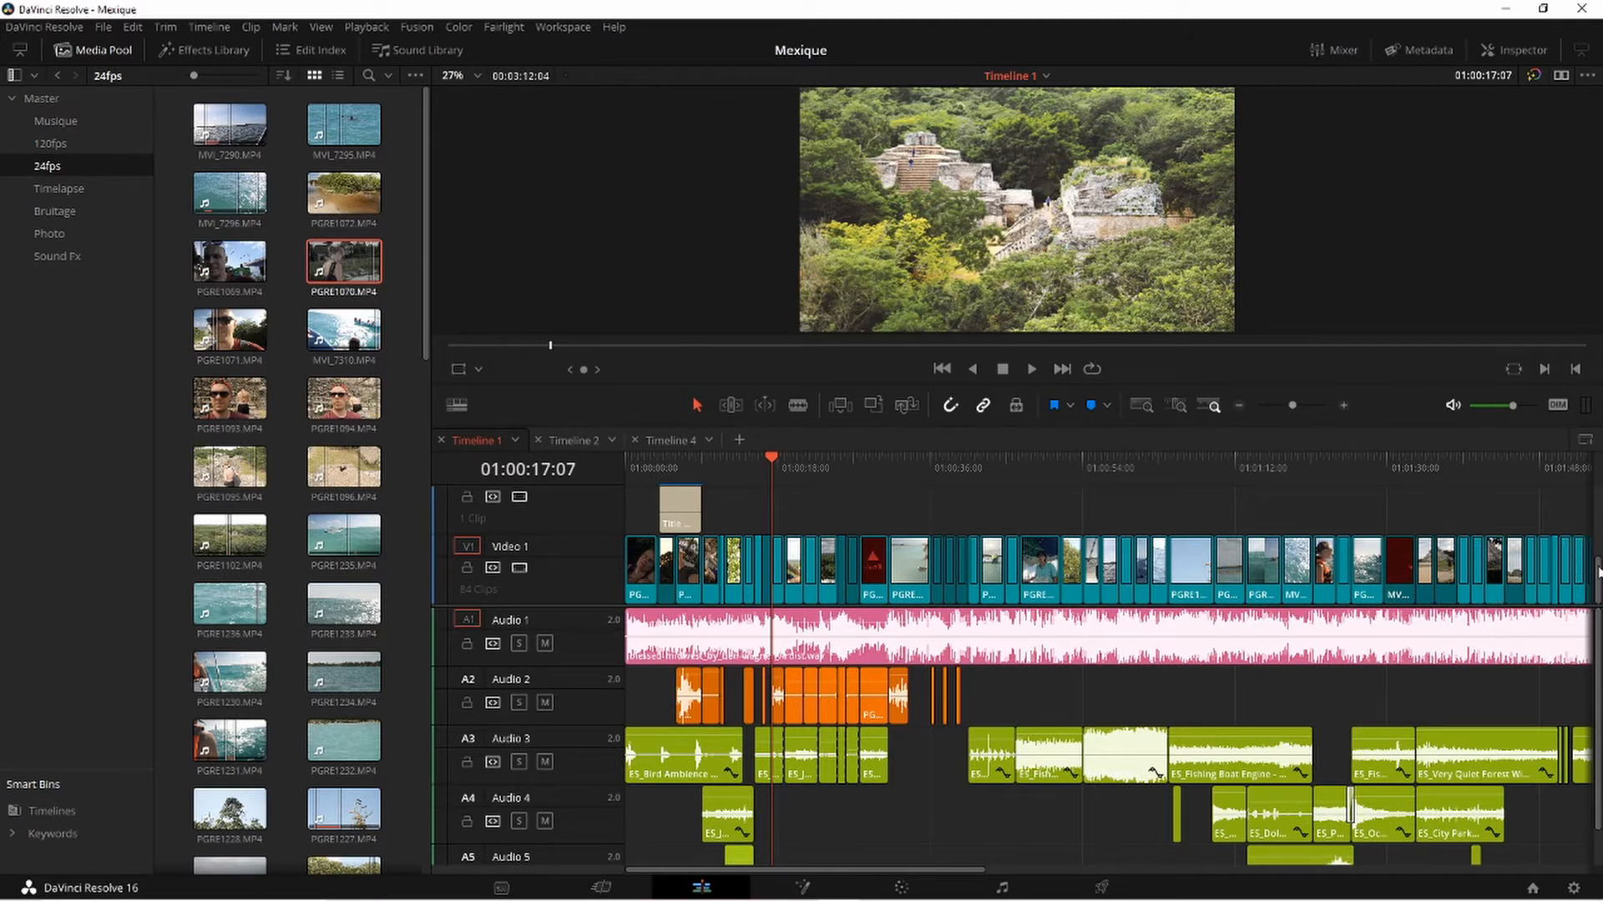
pyautogui.hotkey('shift', 'z')
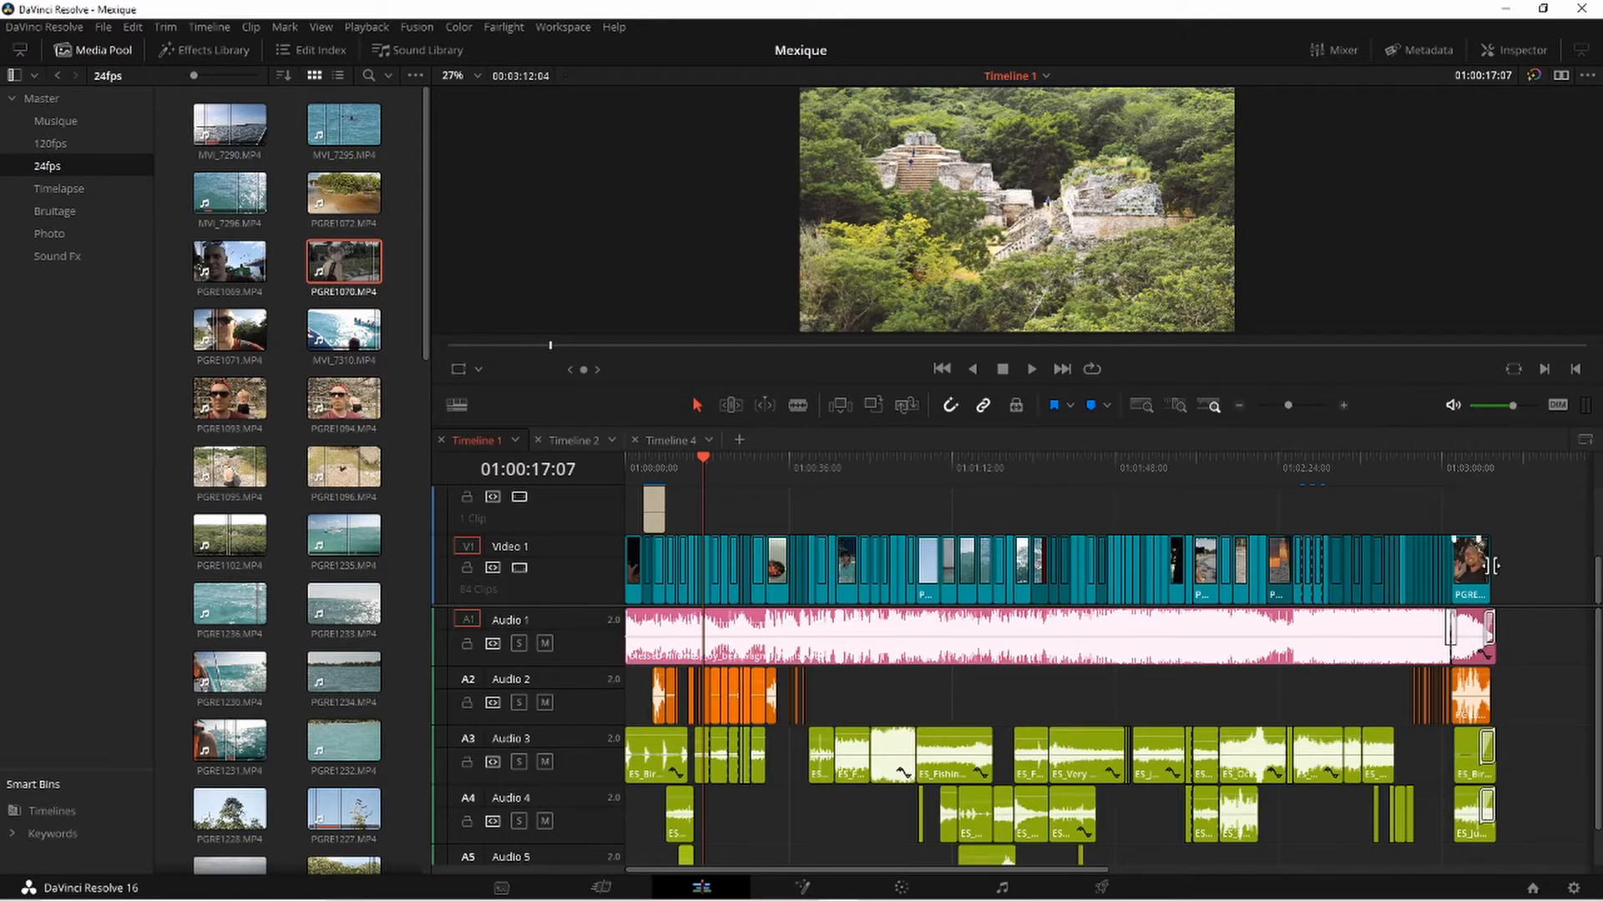
pyautogui.hotkey('ctrl', '=')
pyautogui.hotkey('ctrl', '=')
pyautogui.hotkey('ctrl', '=')
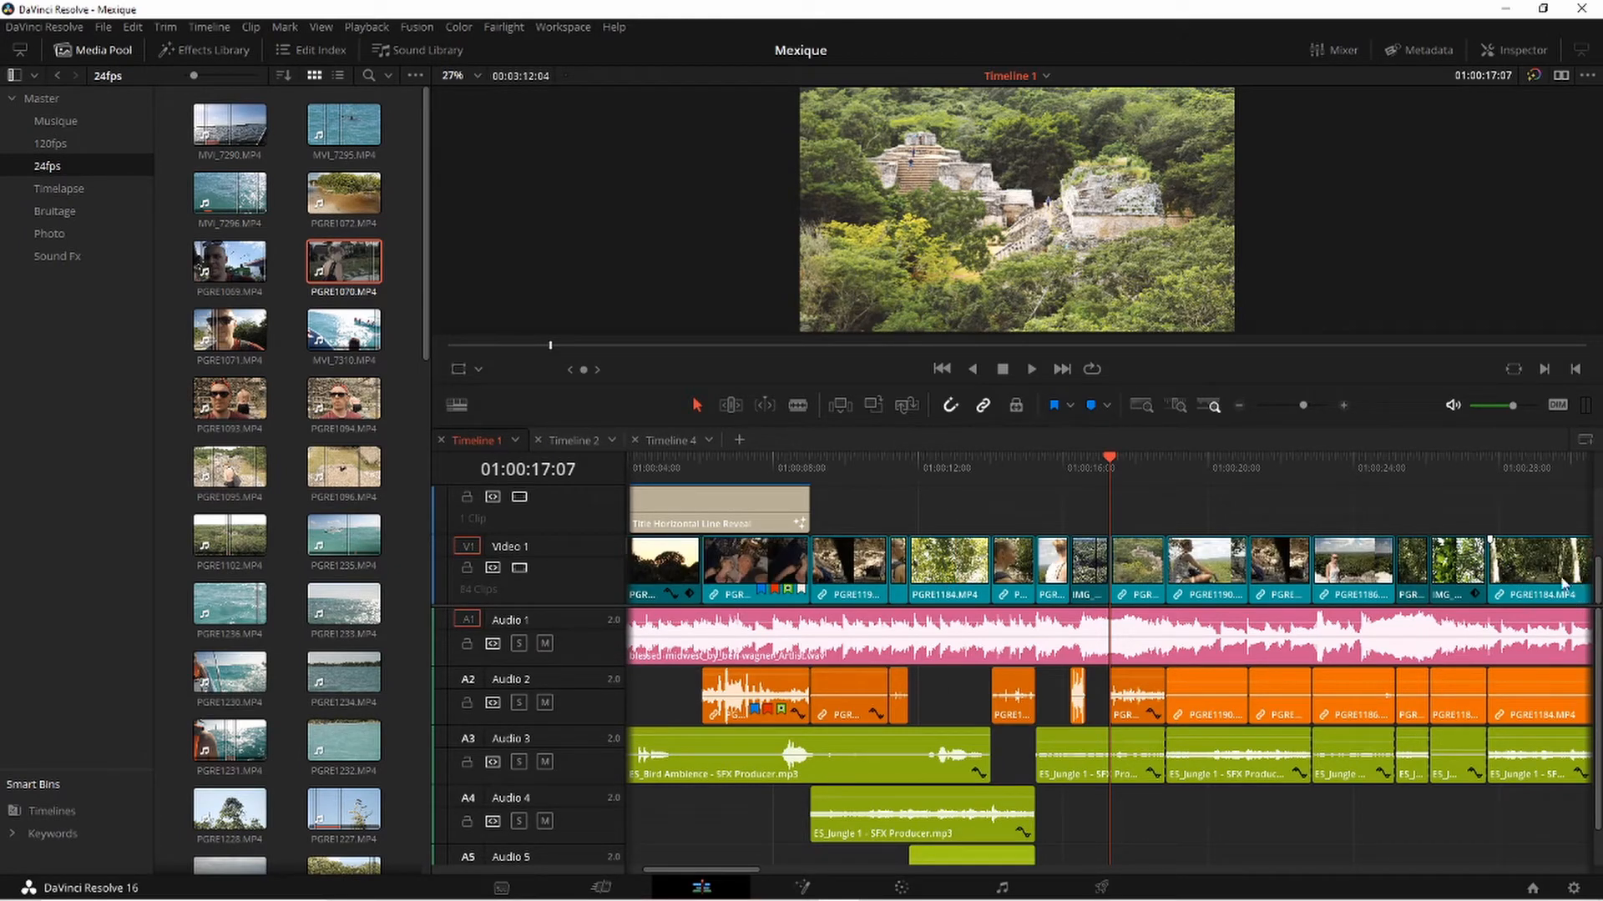
pyautogui.hotkey('shift', 'z')
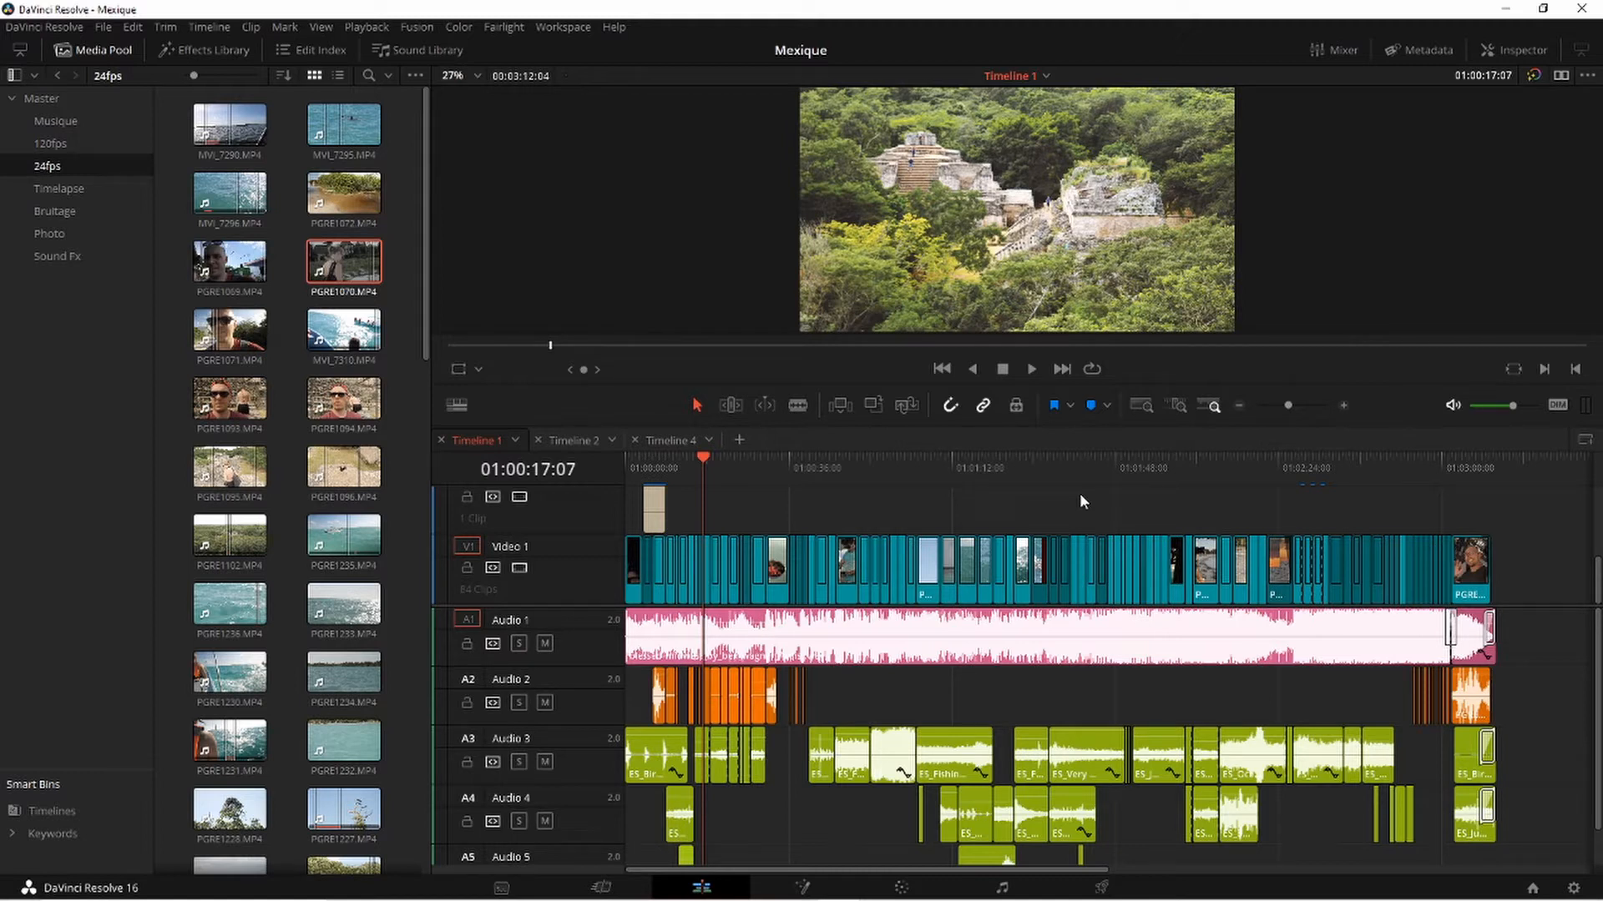
pyautogui.click(588, 441)
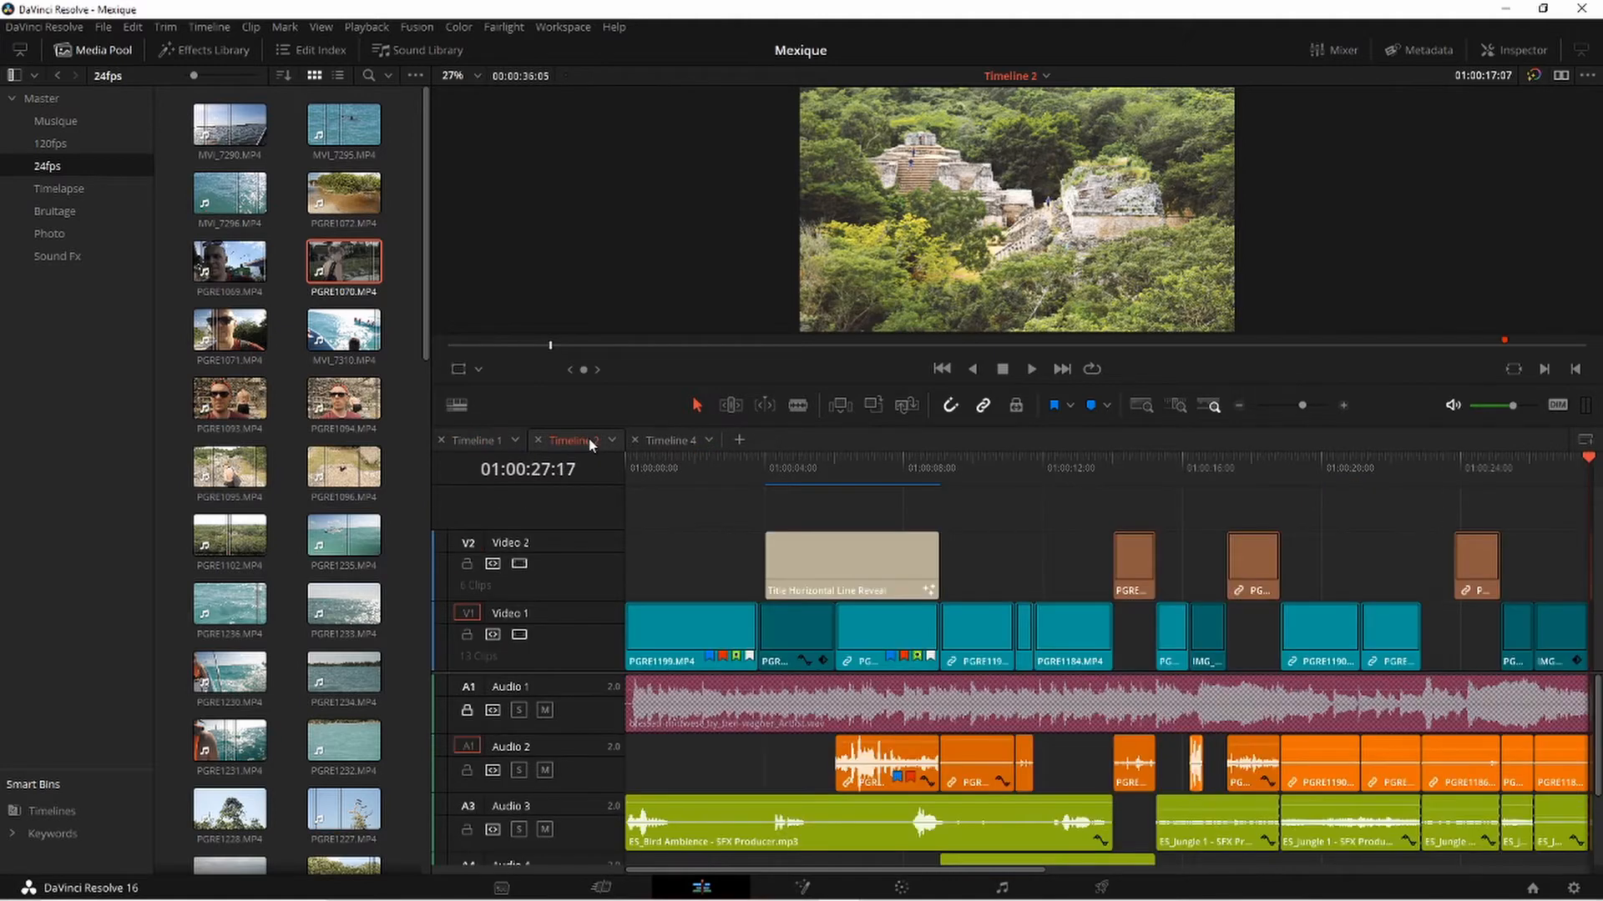
pyautogui.click(654, 441)
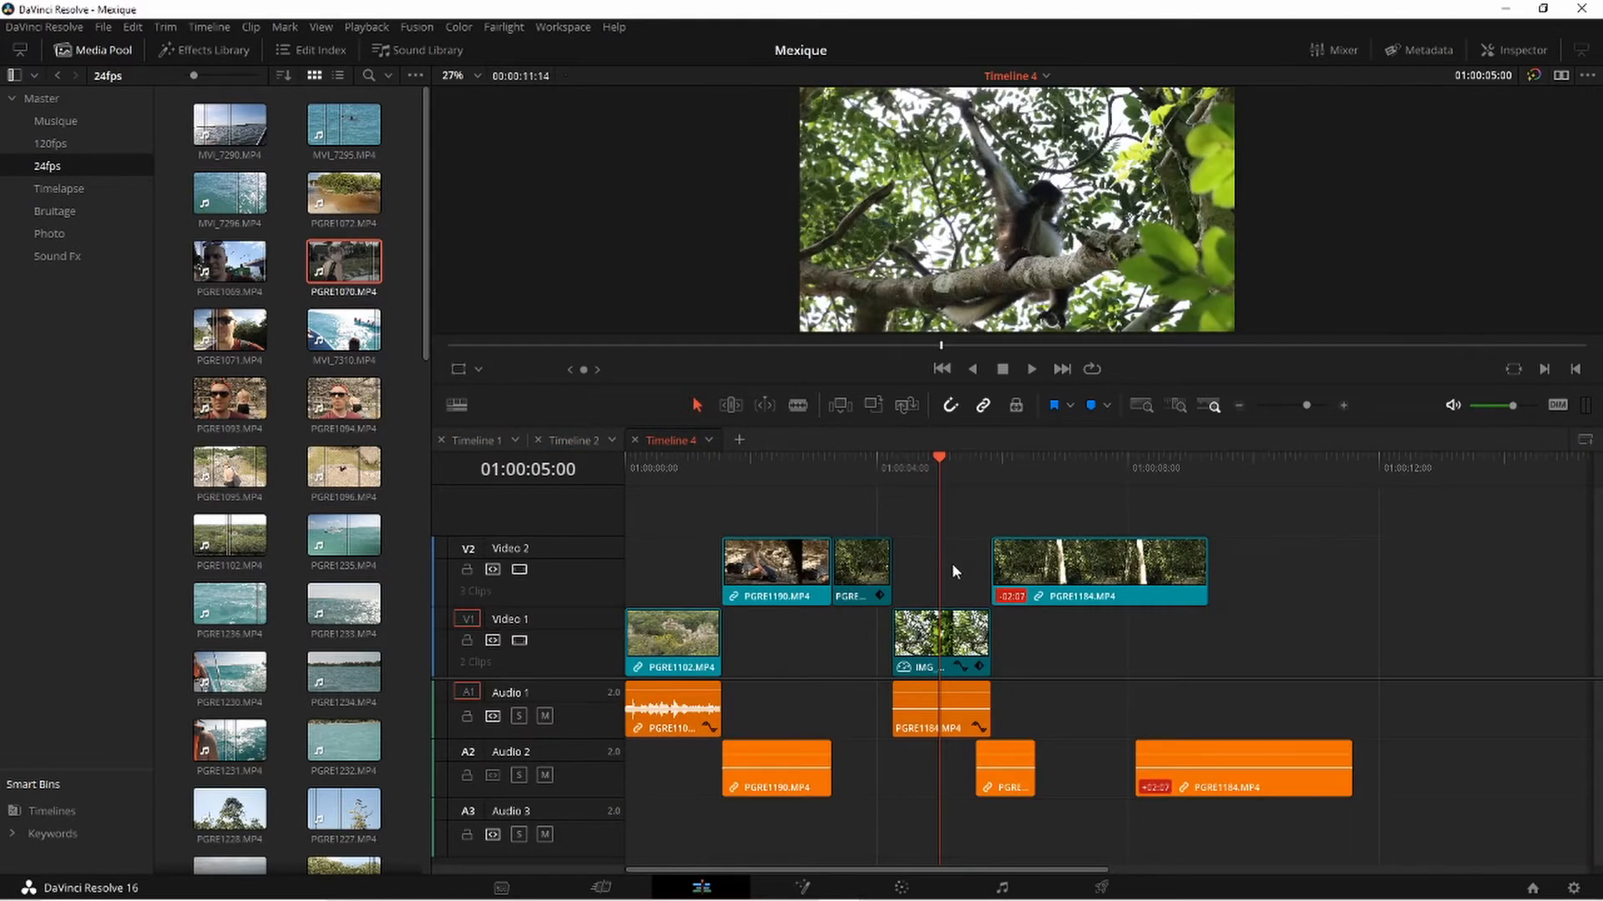
pyautogui.click(685, 440)
# Return to Timeline 4, undo the ripple delete of PGRE1186.MP4, and enable auto select on Audio 2
pyautogui.hotkey('ctrl', 'z')
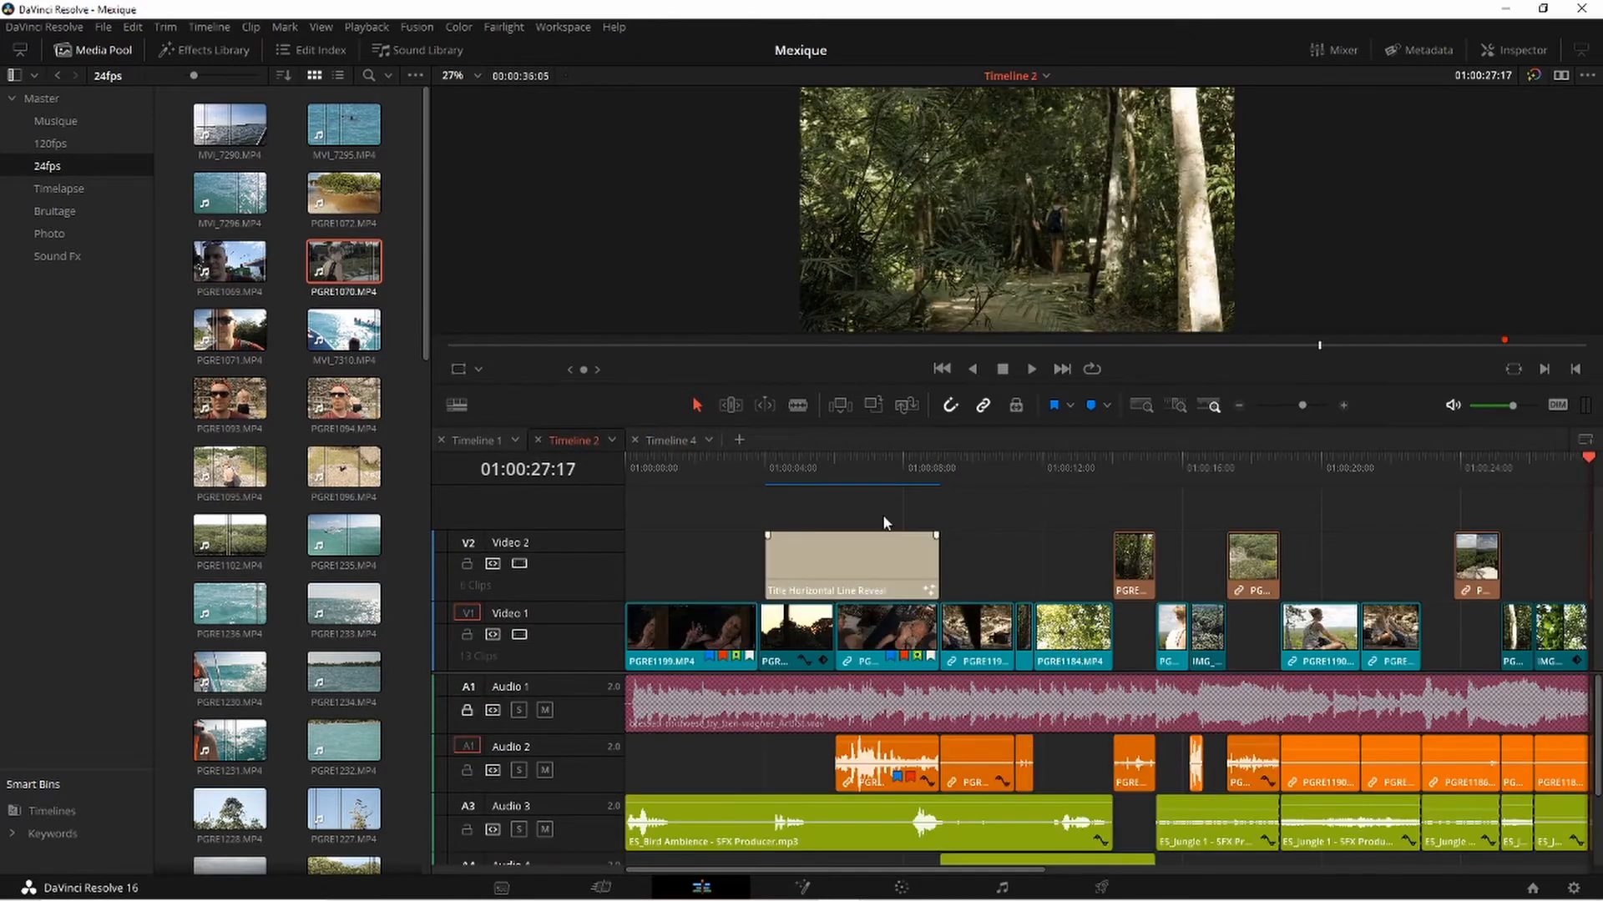
pyautogui.hotkey('ctrl', 'shift', 'Tab')
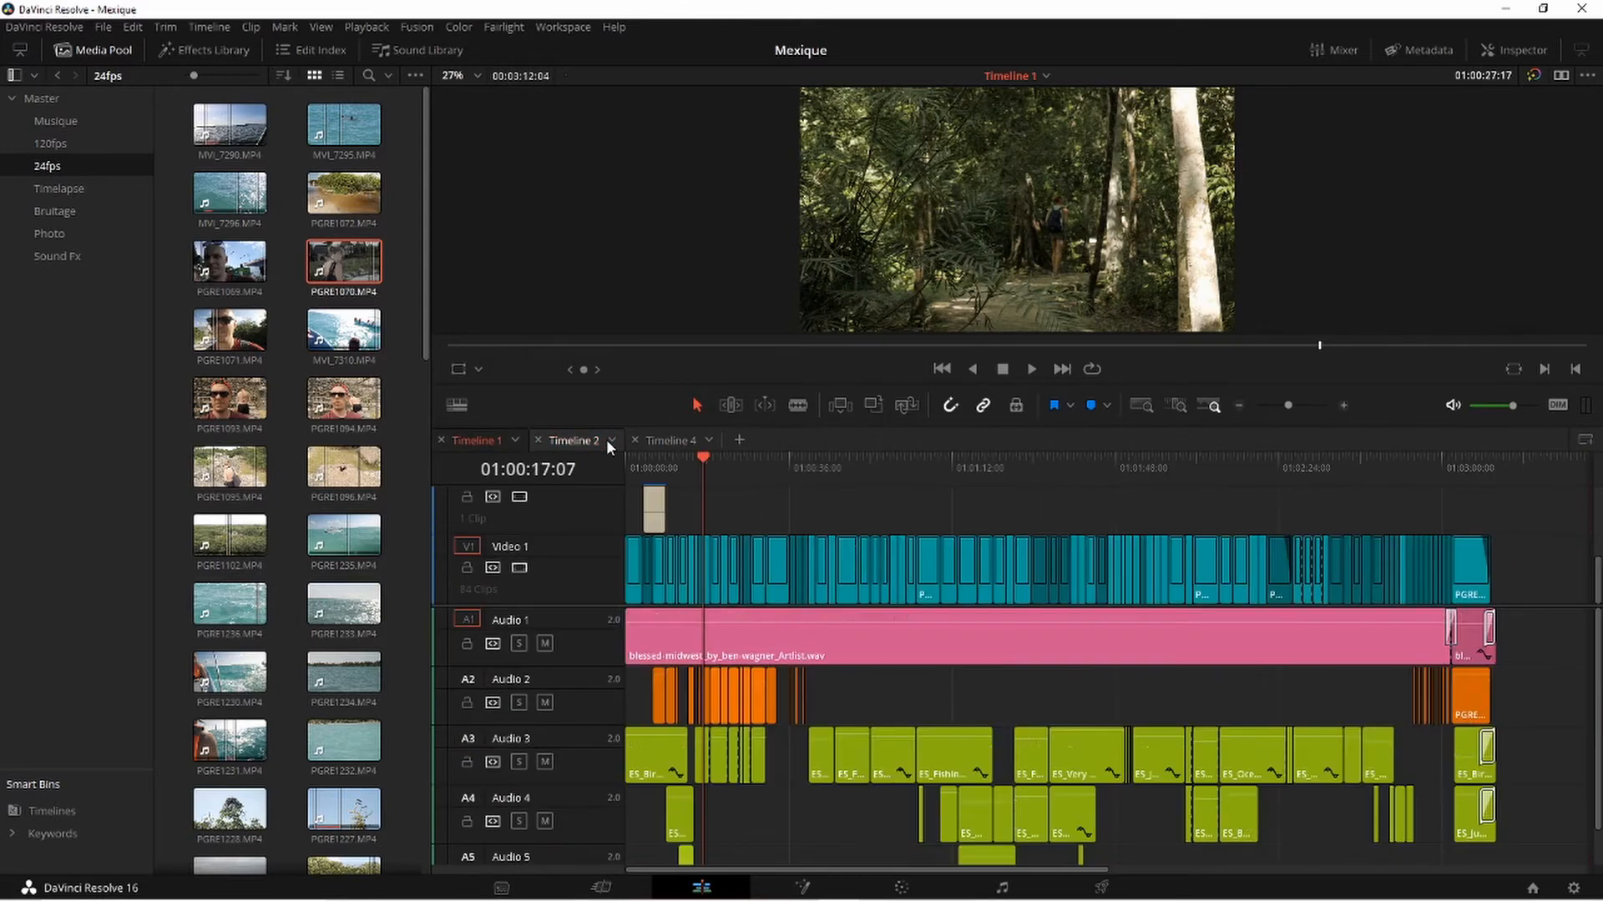
pyautogui.hotkey('ctrl', 'shift', 'Tab')
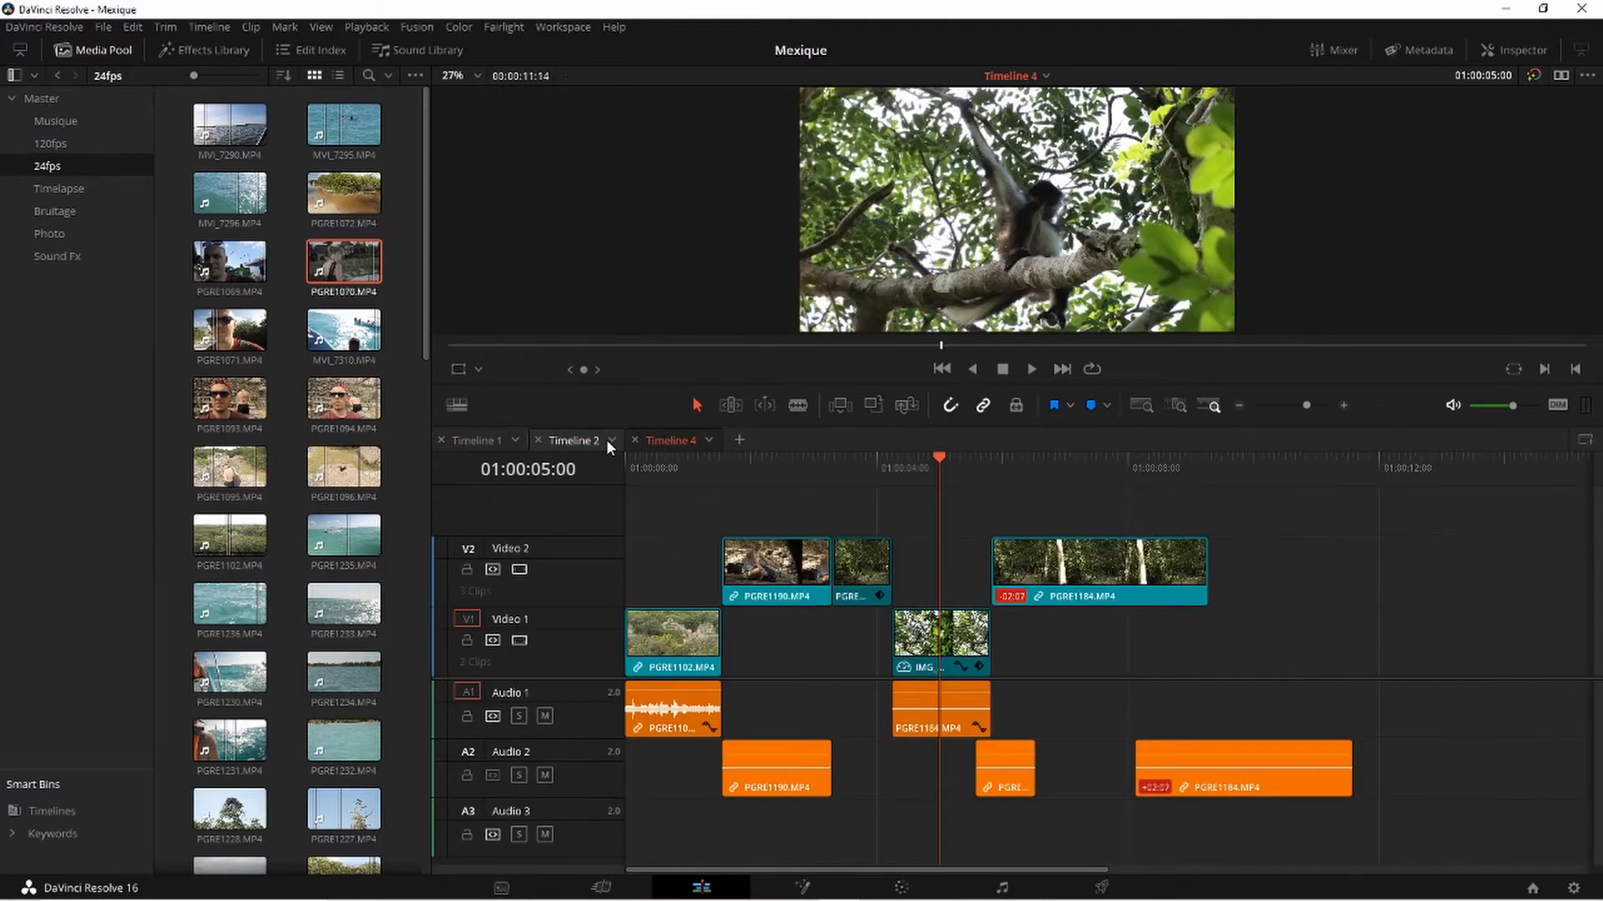
pyautogui.hotkey('ctrl', 'z')
pyautogui.hotkey('ctrl', 'z')
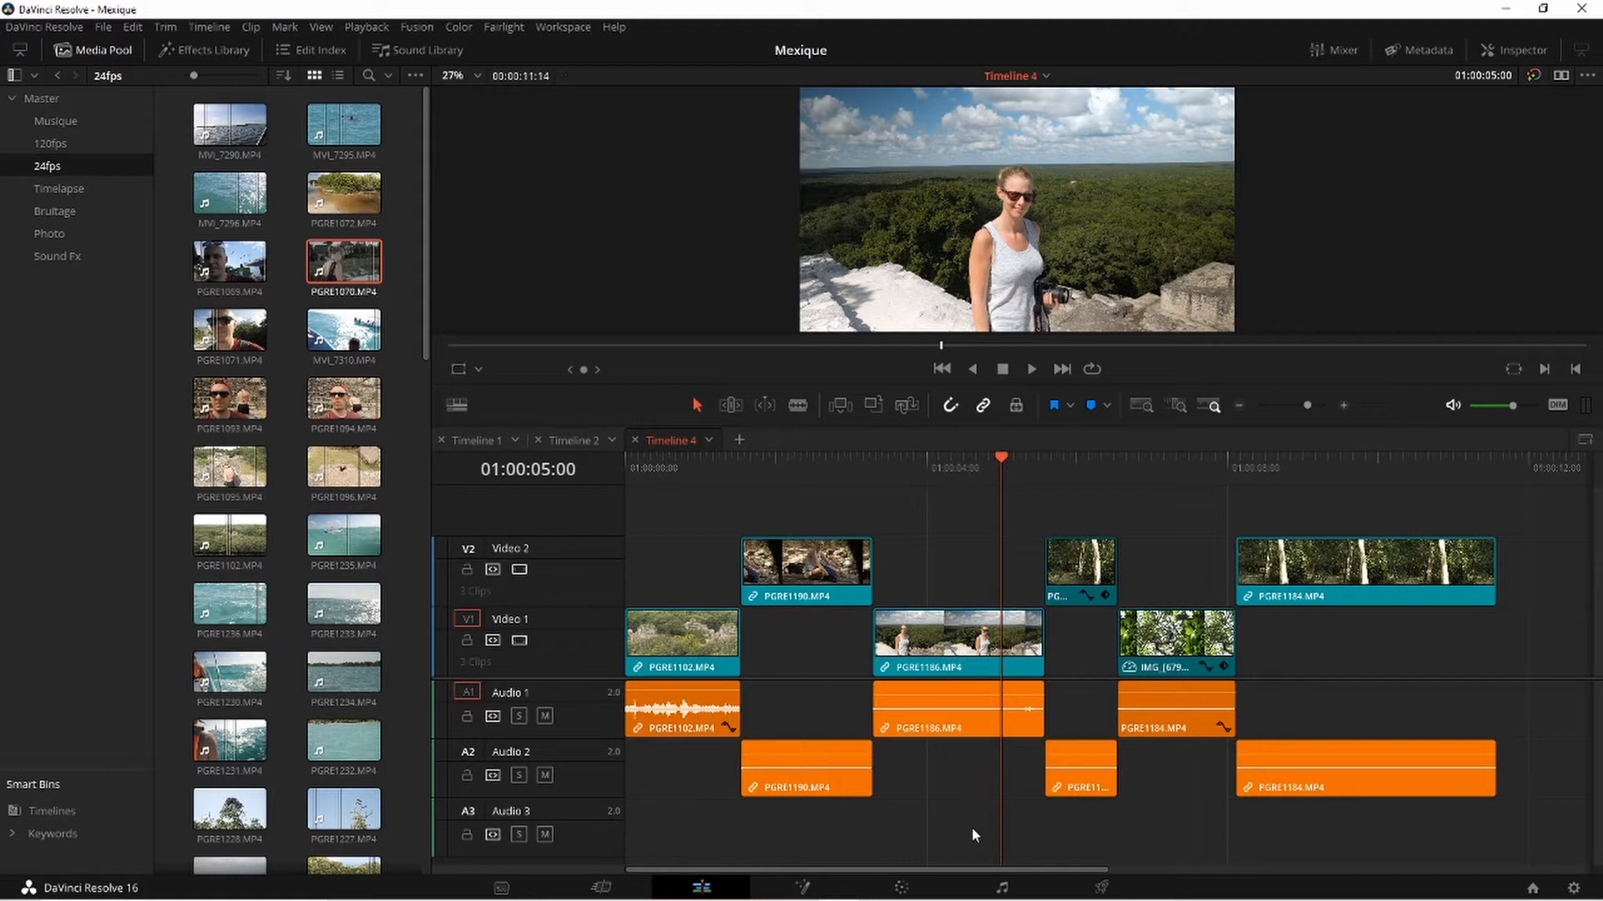
# Delete PGRE1186.MP4 and its audio leaving a gap, undo the deletion, and delete the clip again
pyautogui.moveTo(970, 827); pyautogui.dragTo(956, 622)
pyautogui.press('Delete')
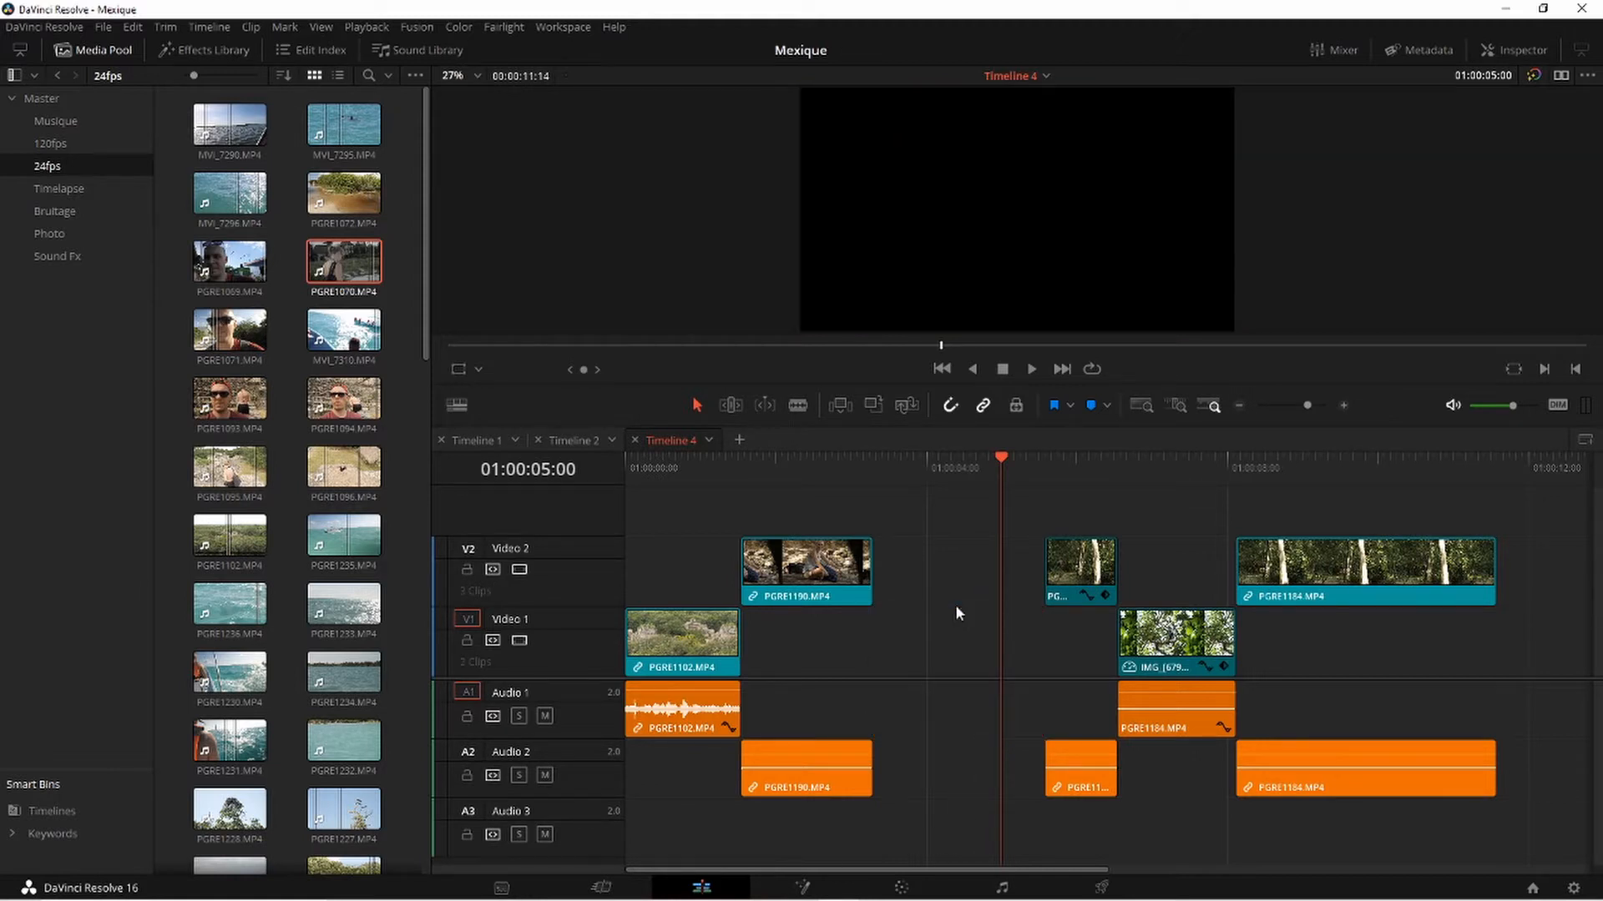
pyautogui.hotkey('ctrl', 'z')
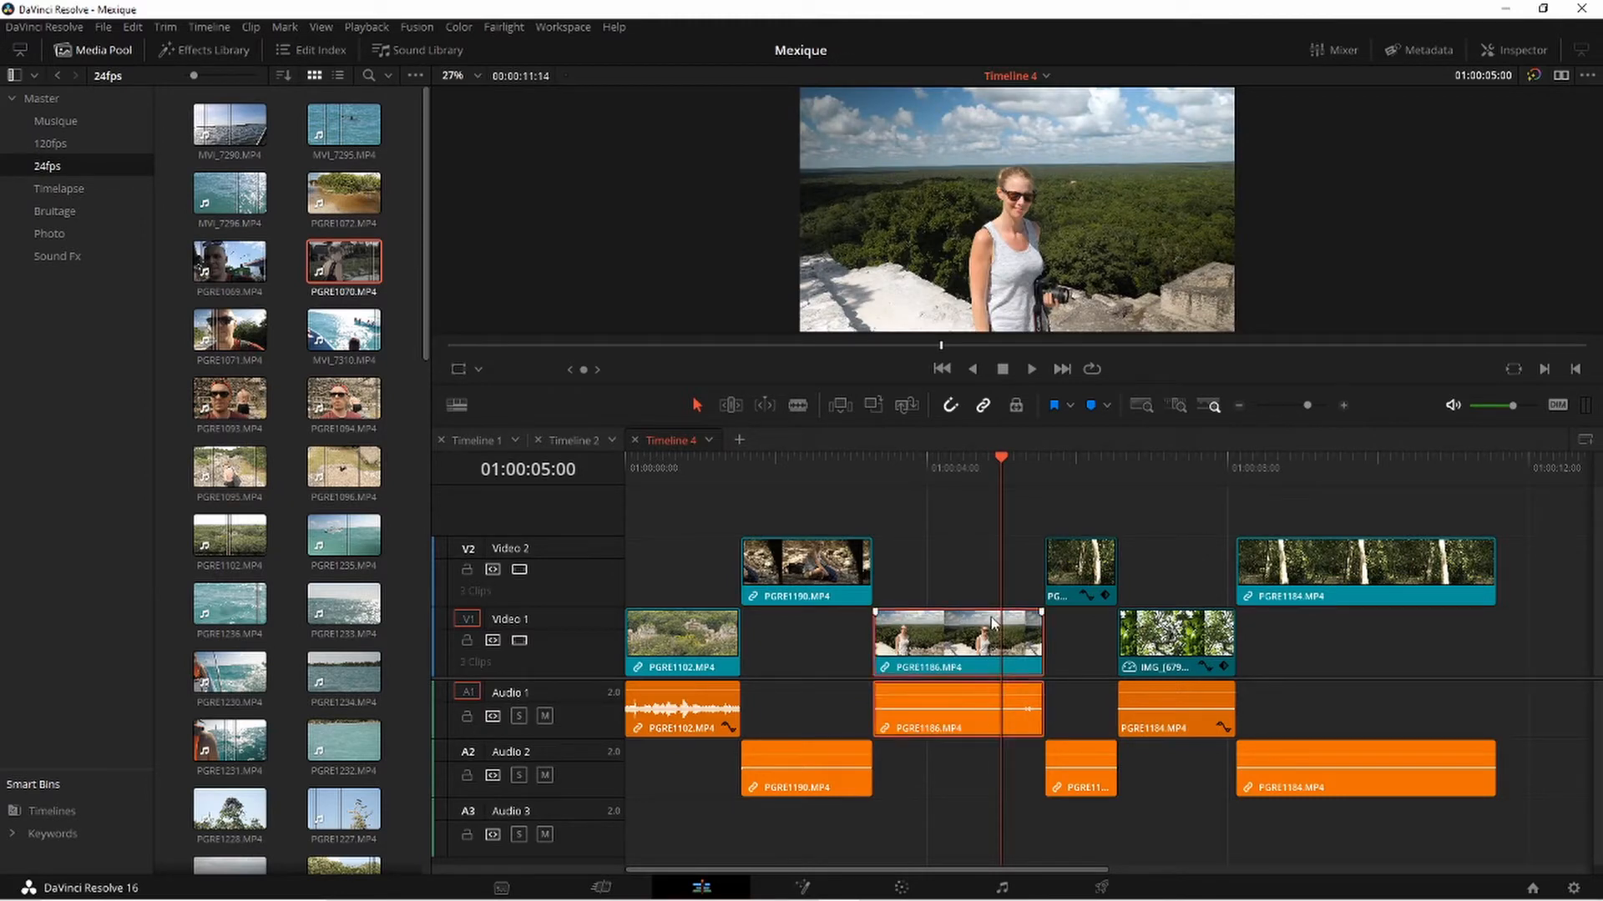
pyautogui.press('Delete')
pyautogui.press('Delete')
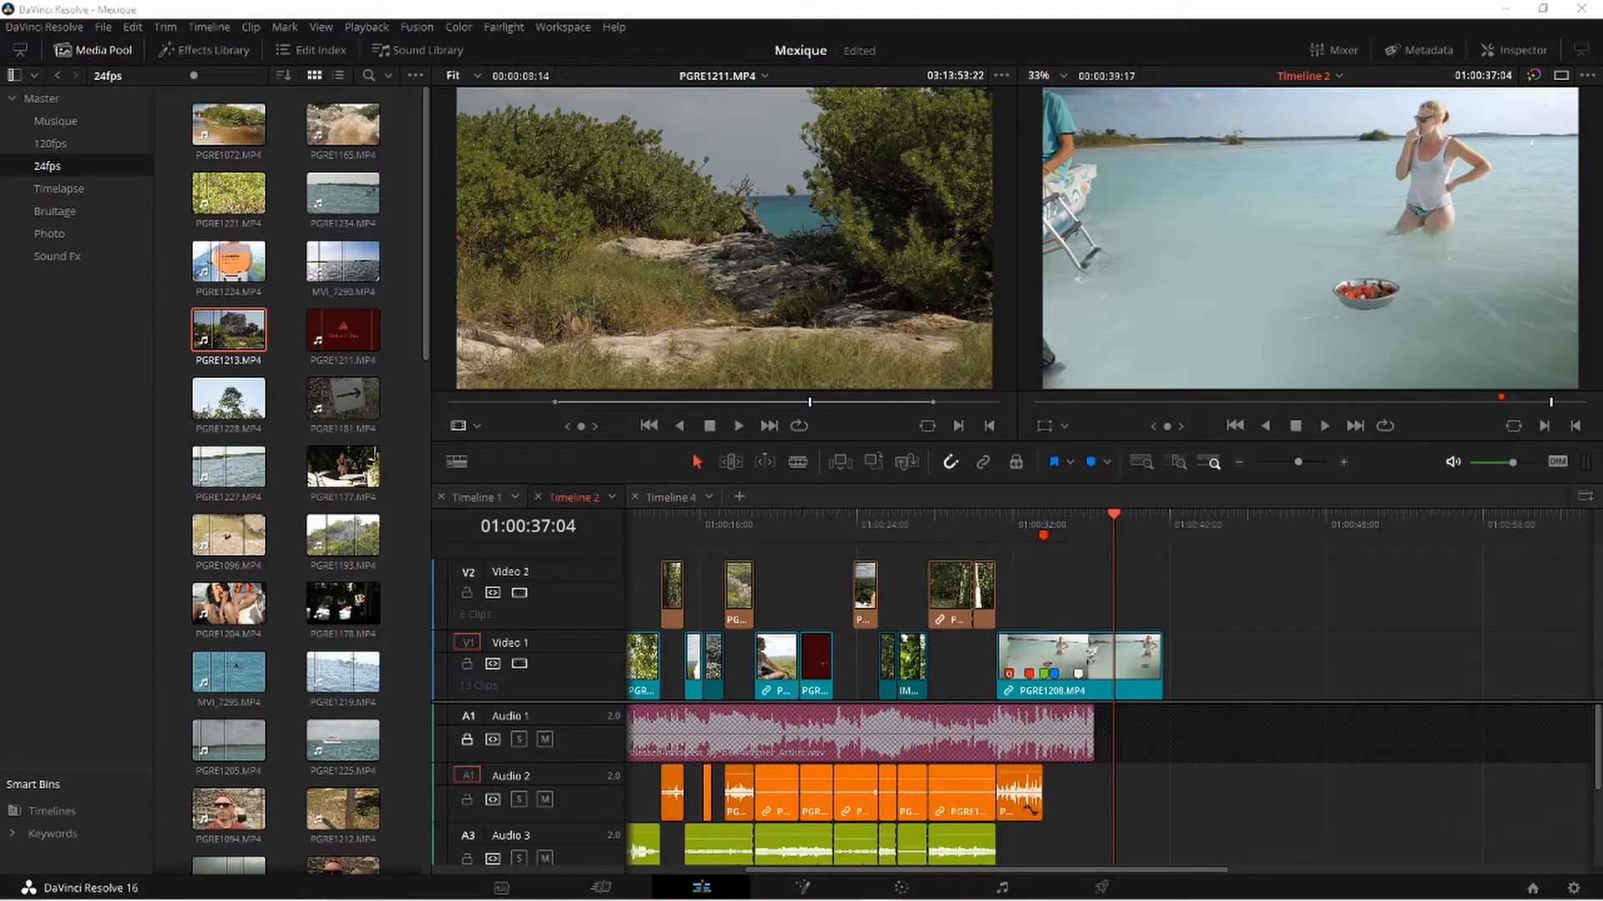
# Overwrite PGRE1211.MP4 onto Timeline 2 directly after PGRE1208.MP4 on Video 1, and color its audio clip orange
pyautogui.moveTo(775, 264)
pyautogui.click(1169, 515)
pyautogui.press('F10')
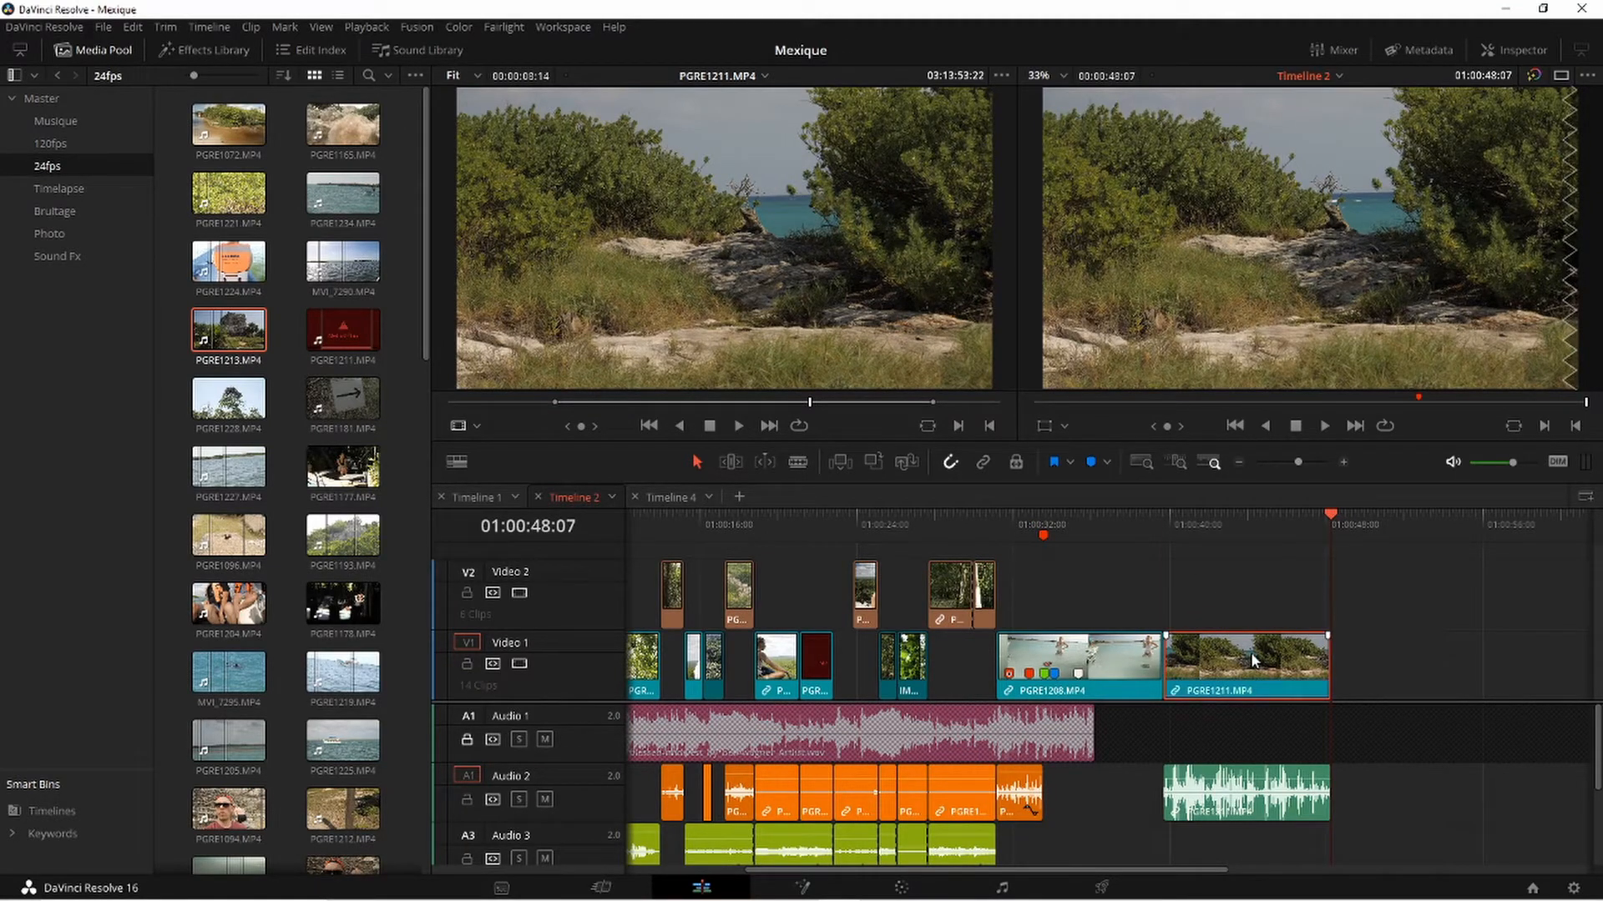
pyautogui.click(1252, 805)
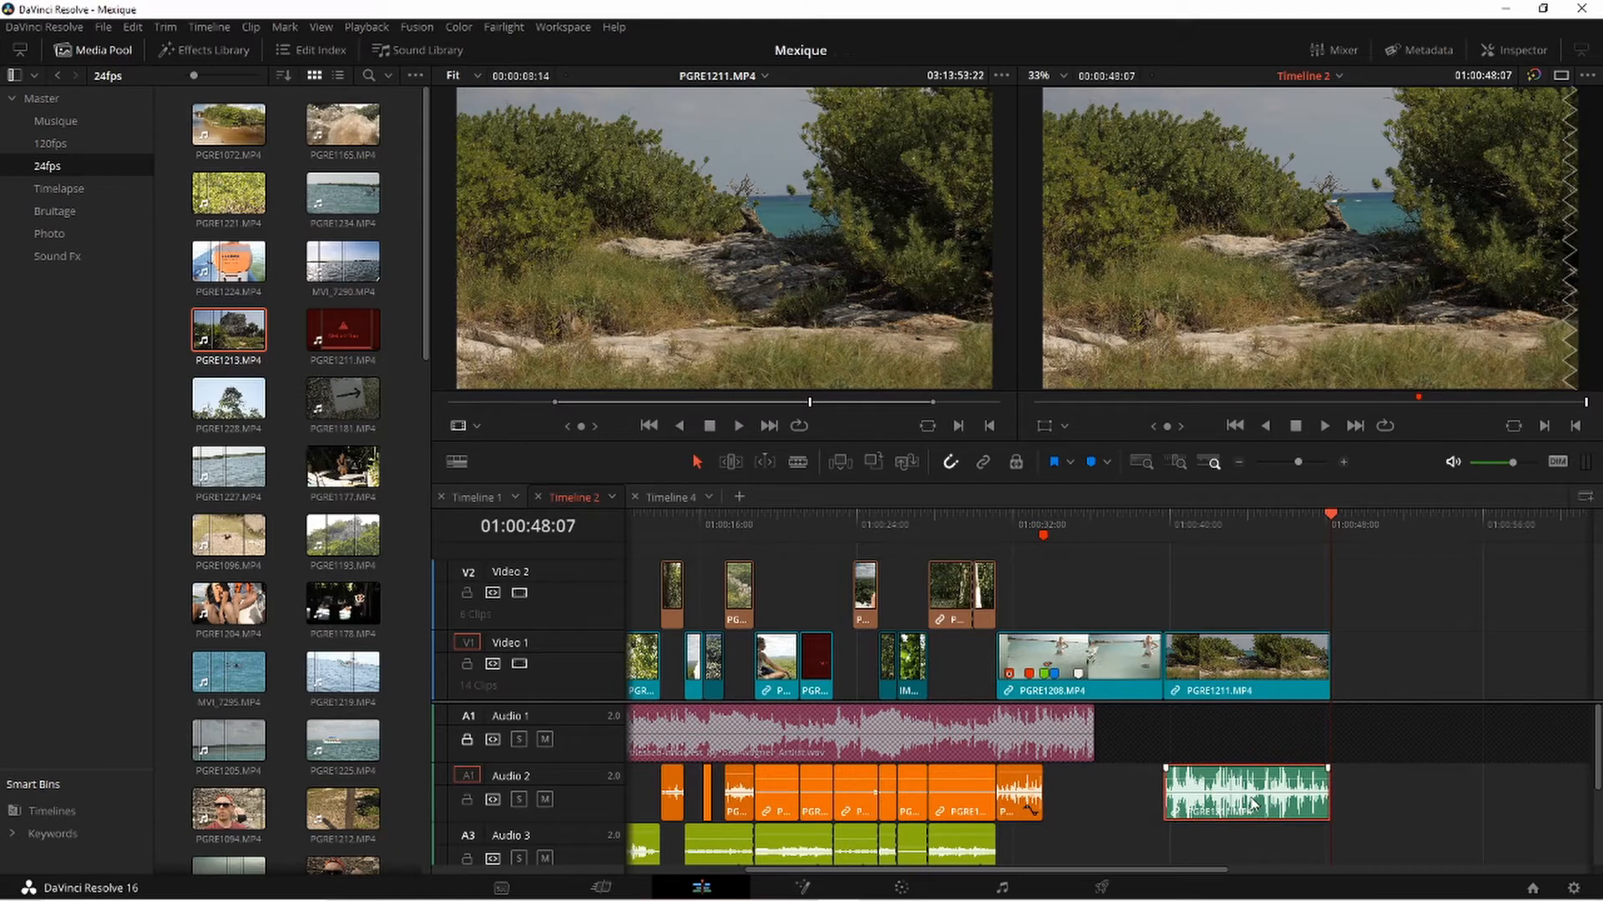
pyautogui.press('o')
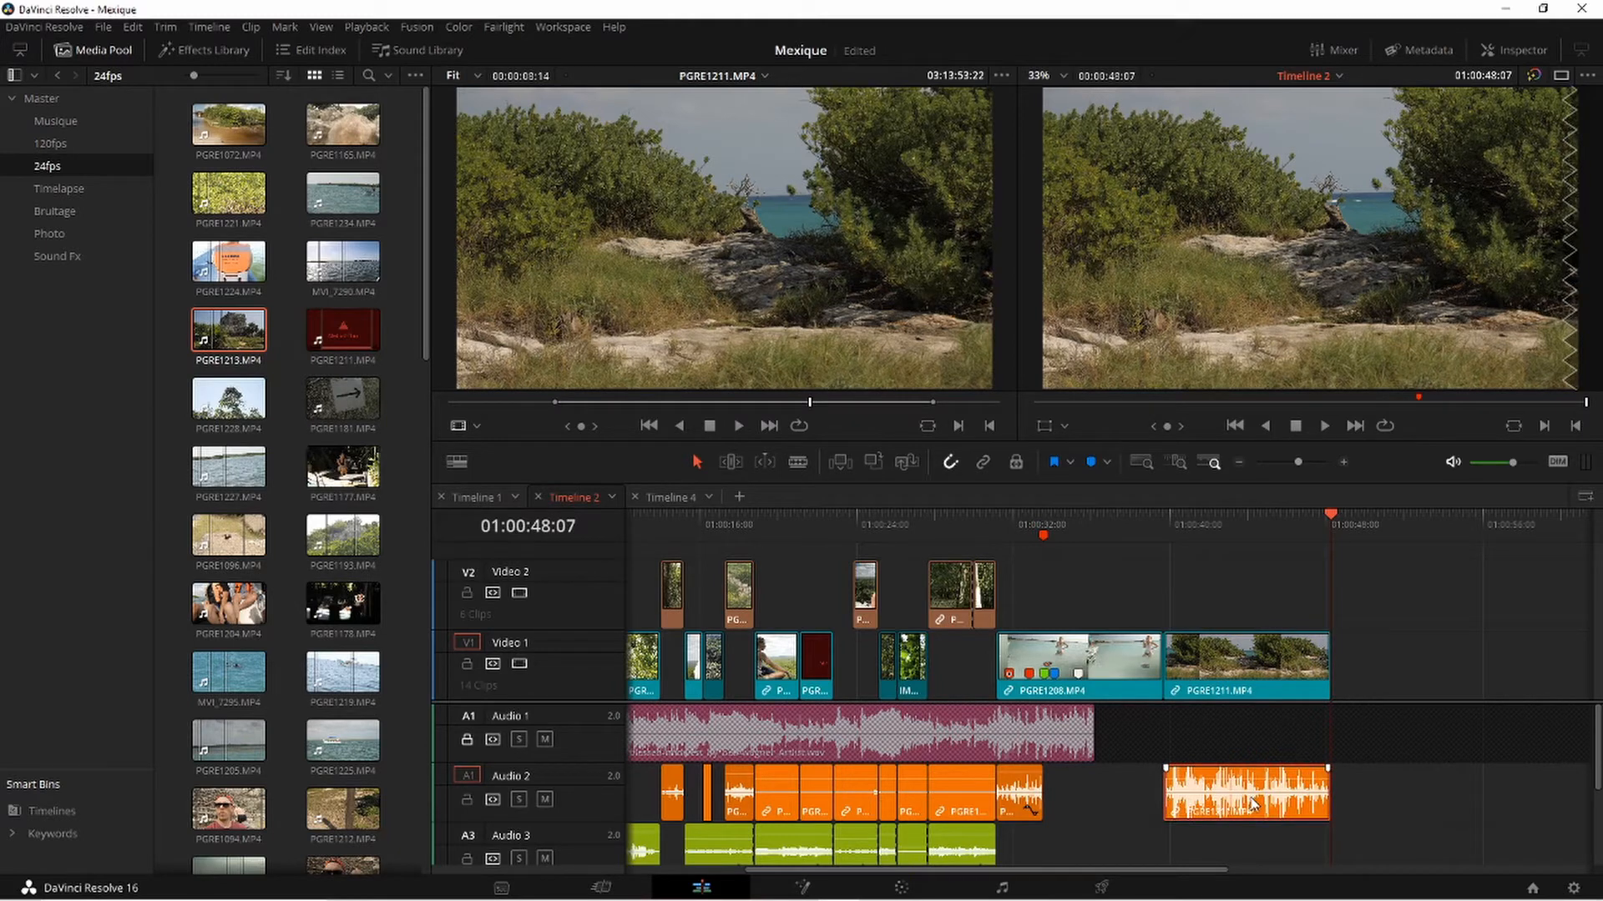
# Move PGRE1211.MP4 and its audio about 5.5 seconds later on Timeline 2, leaving a gap after PGRE1208.MP4
pyautogui.click(1311, 757)
pyautogui.click(1332, 658)
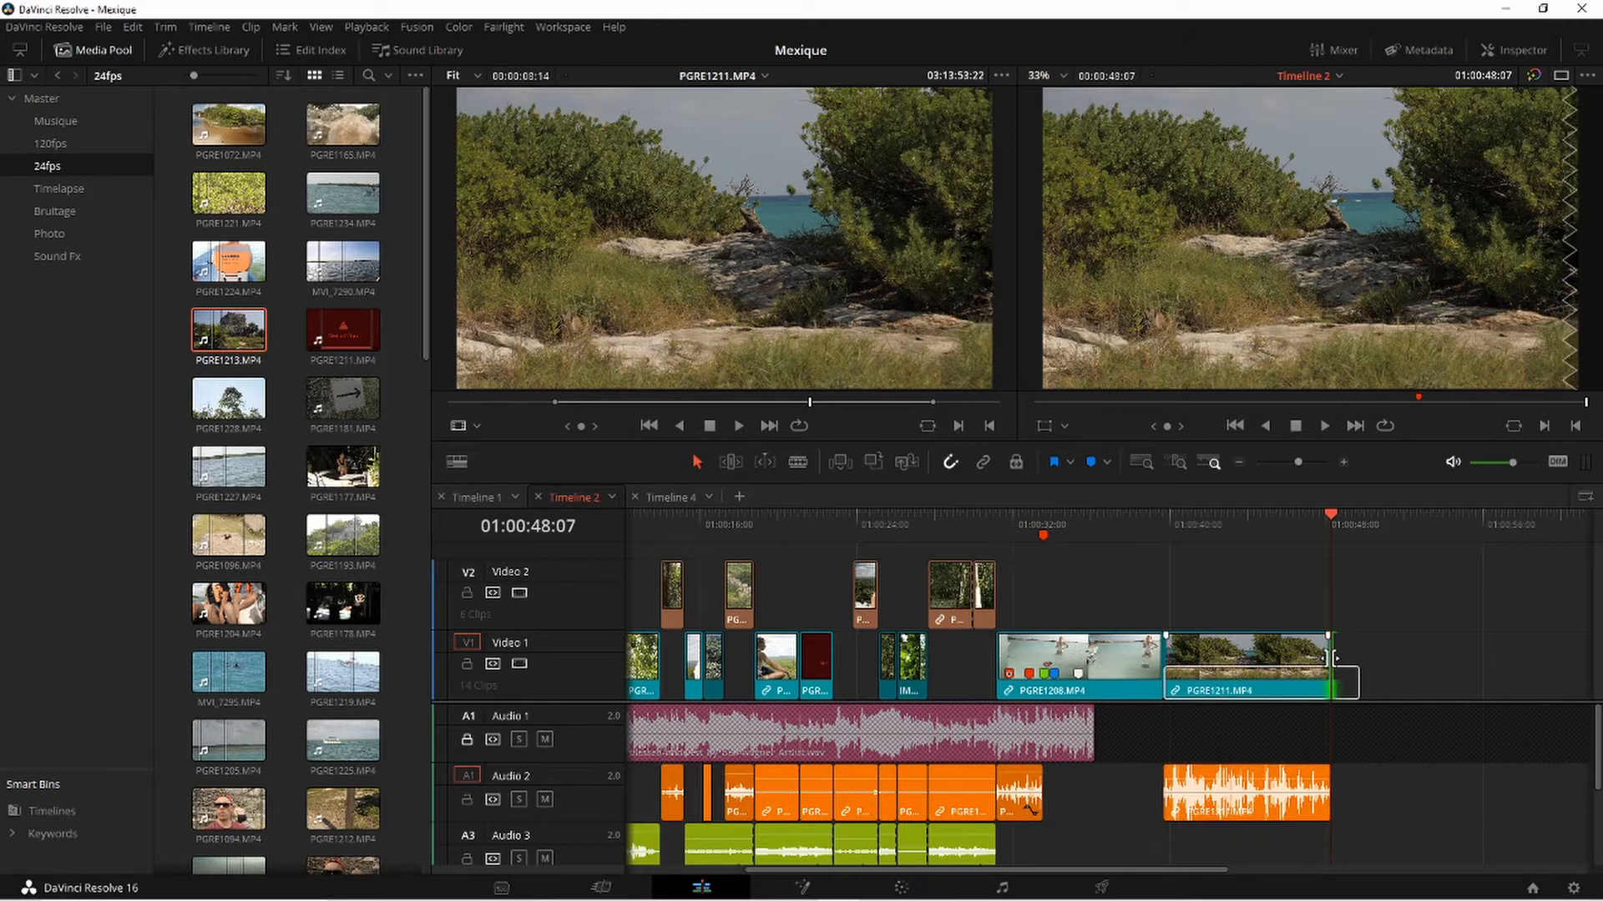
pyautogui.moveTo(1419, 617); pyautogui.dragTo(1256, 793)
pyautogui.moveTo(1240, 668); pyautogui.dragTo(1347, 668)
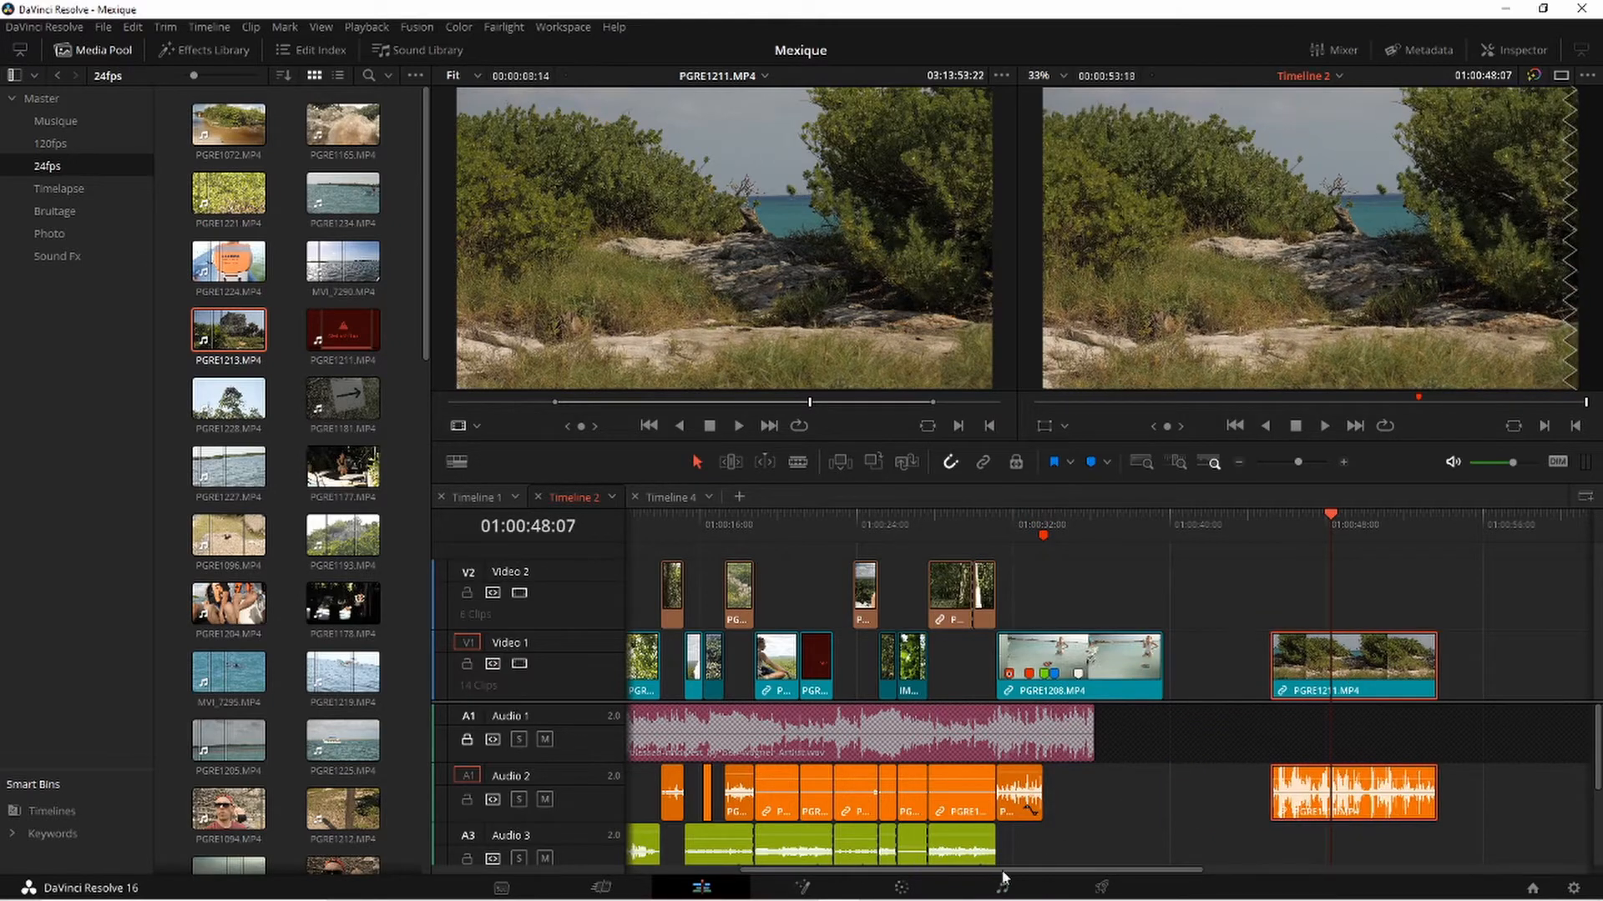
pyautogui.moveTo(1005, 871); pyautogui.dragTo(1159, 868)
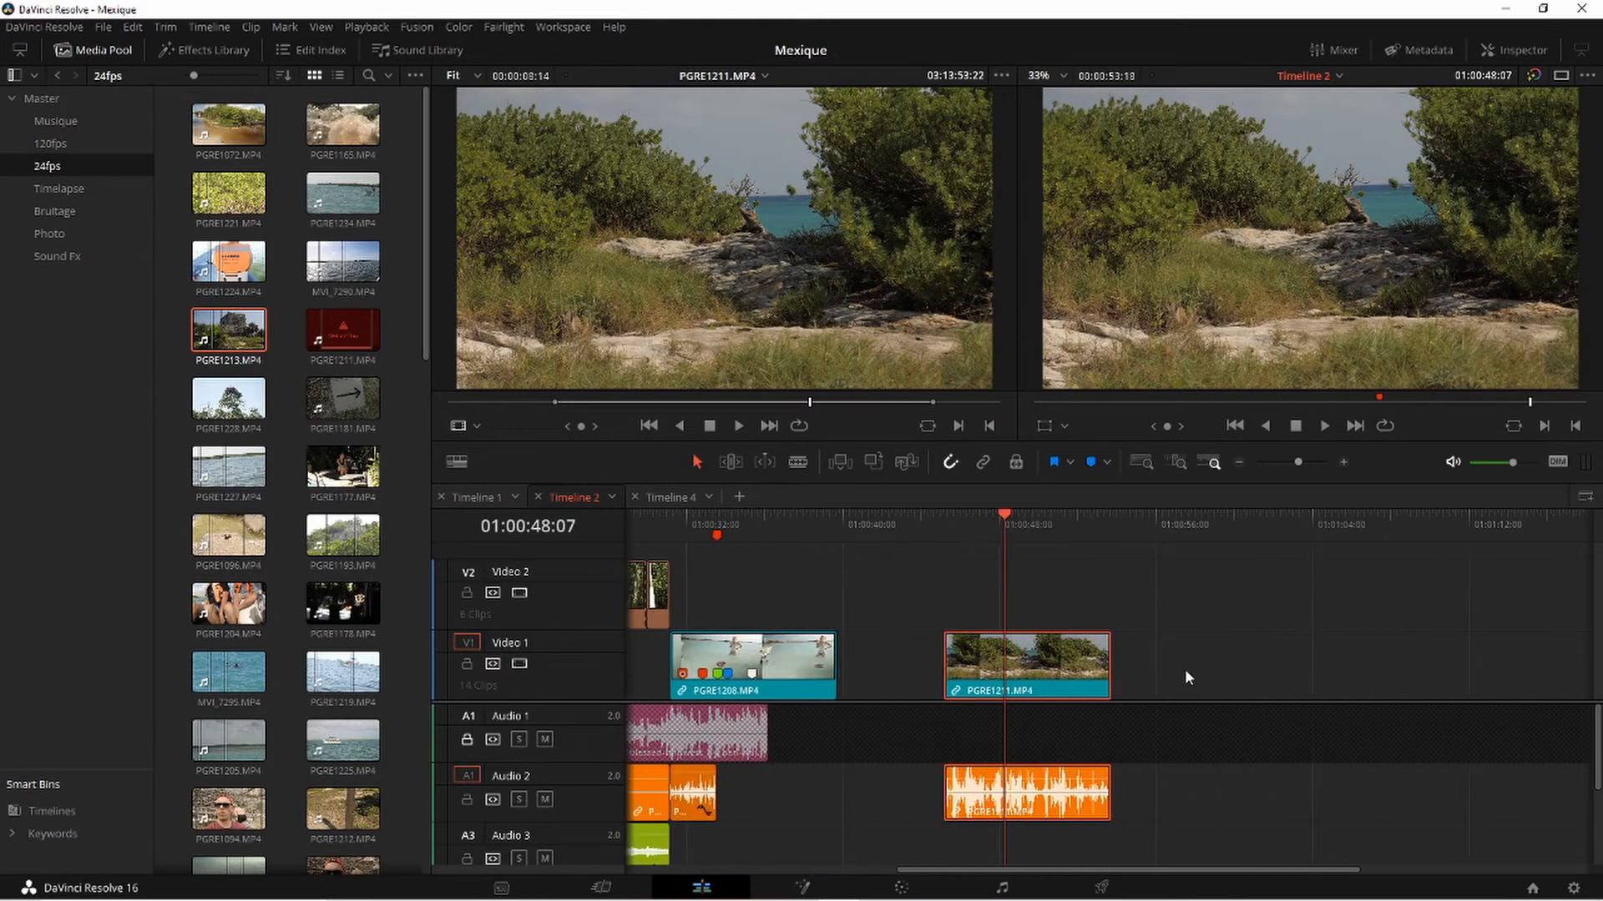
# Examine the unused source footage beyond the end of PGRE1211.MP4 and its audio on Timeline 2
pyautogui.moveTo(1105, 664); pyautogui.dragTo(1113, 662)
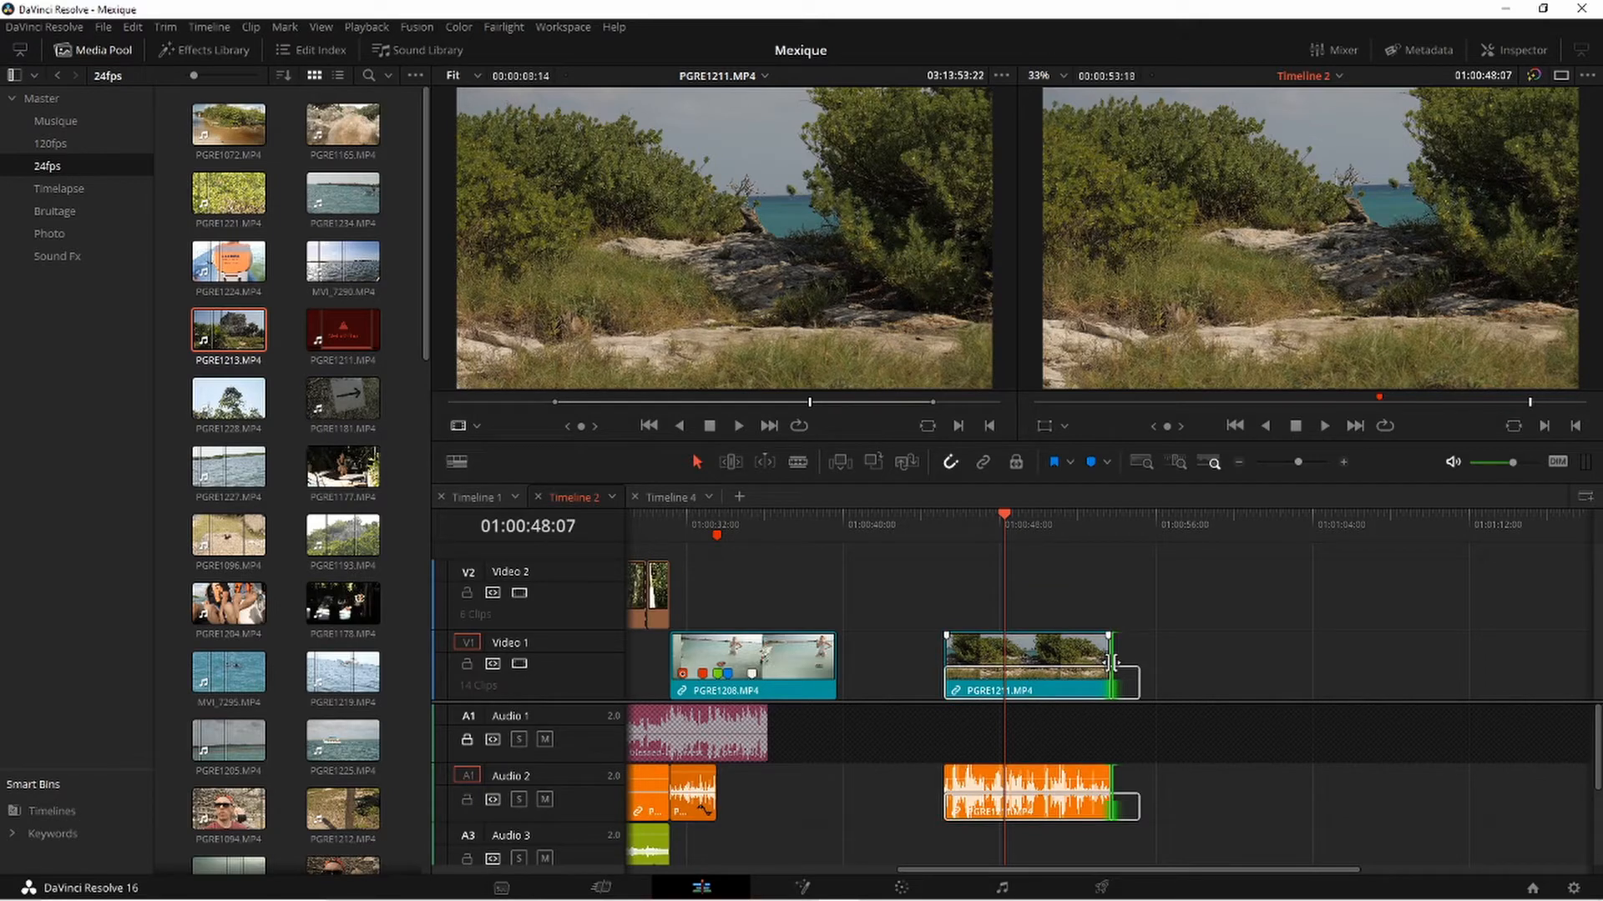
pyautogui.moveTo(1113, 662); pyautogui.dragTo(1110, 662)
pyautogui.click(986, 818)
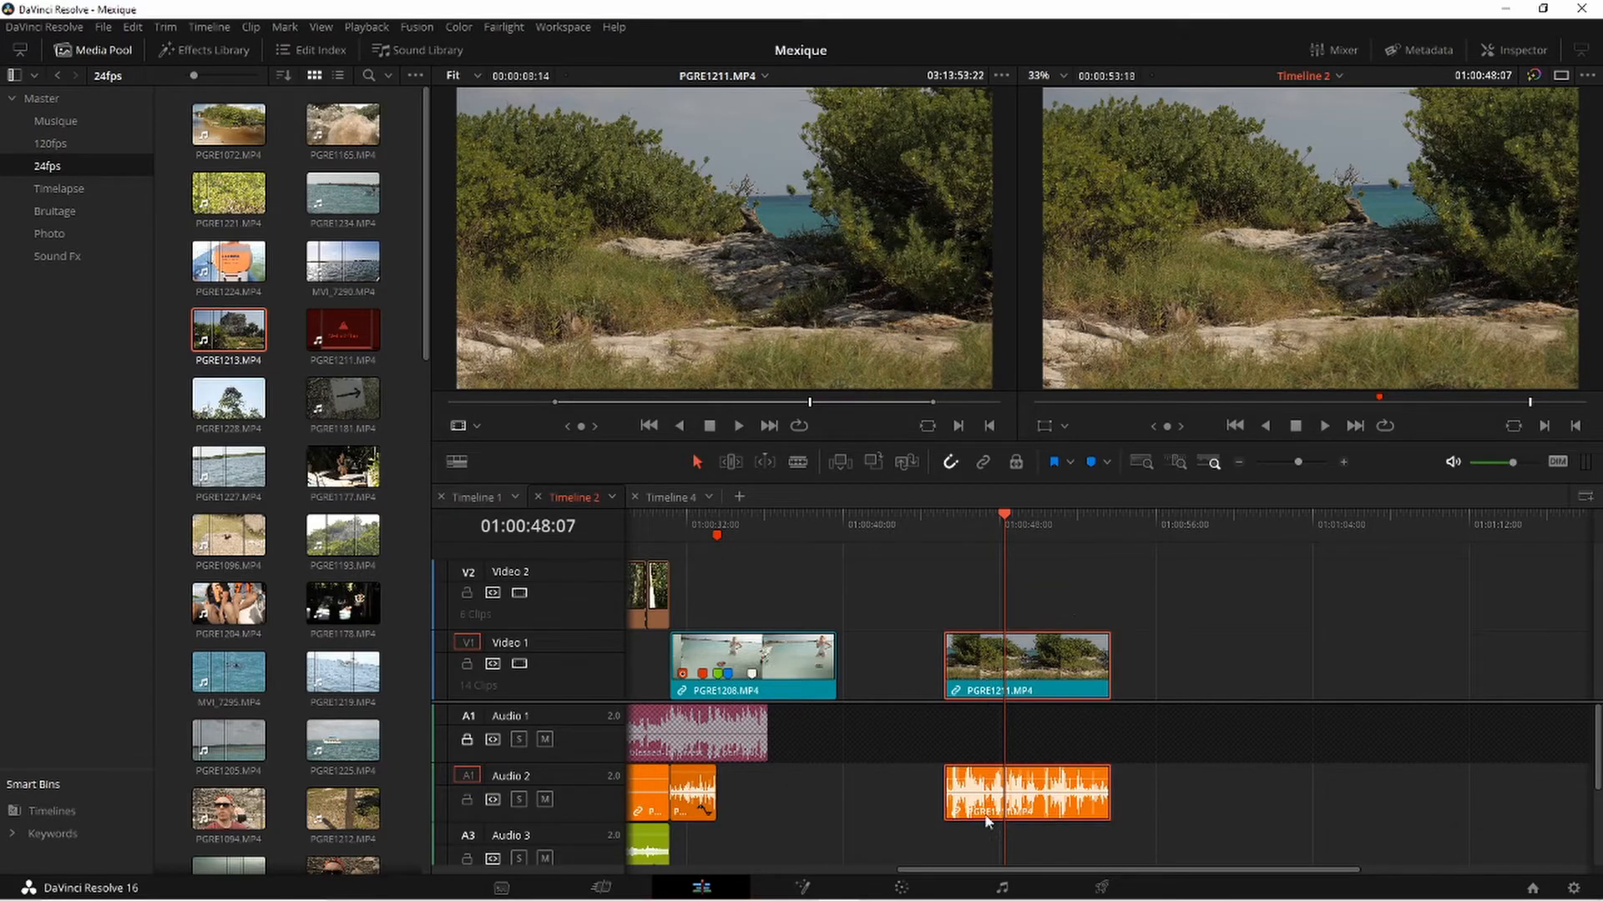
# Move PGRE1211.MP4 and its audio about 9 seconds later on Timeline 2 and show the unused footage before its start
pyautogui.moveTo(1050, 665); pyautogui.dragTo(1228, 665)
pyautogui.moveTo(1123, 664); pyautogui.dragTo(1123, 665)
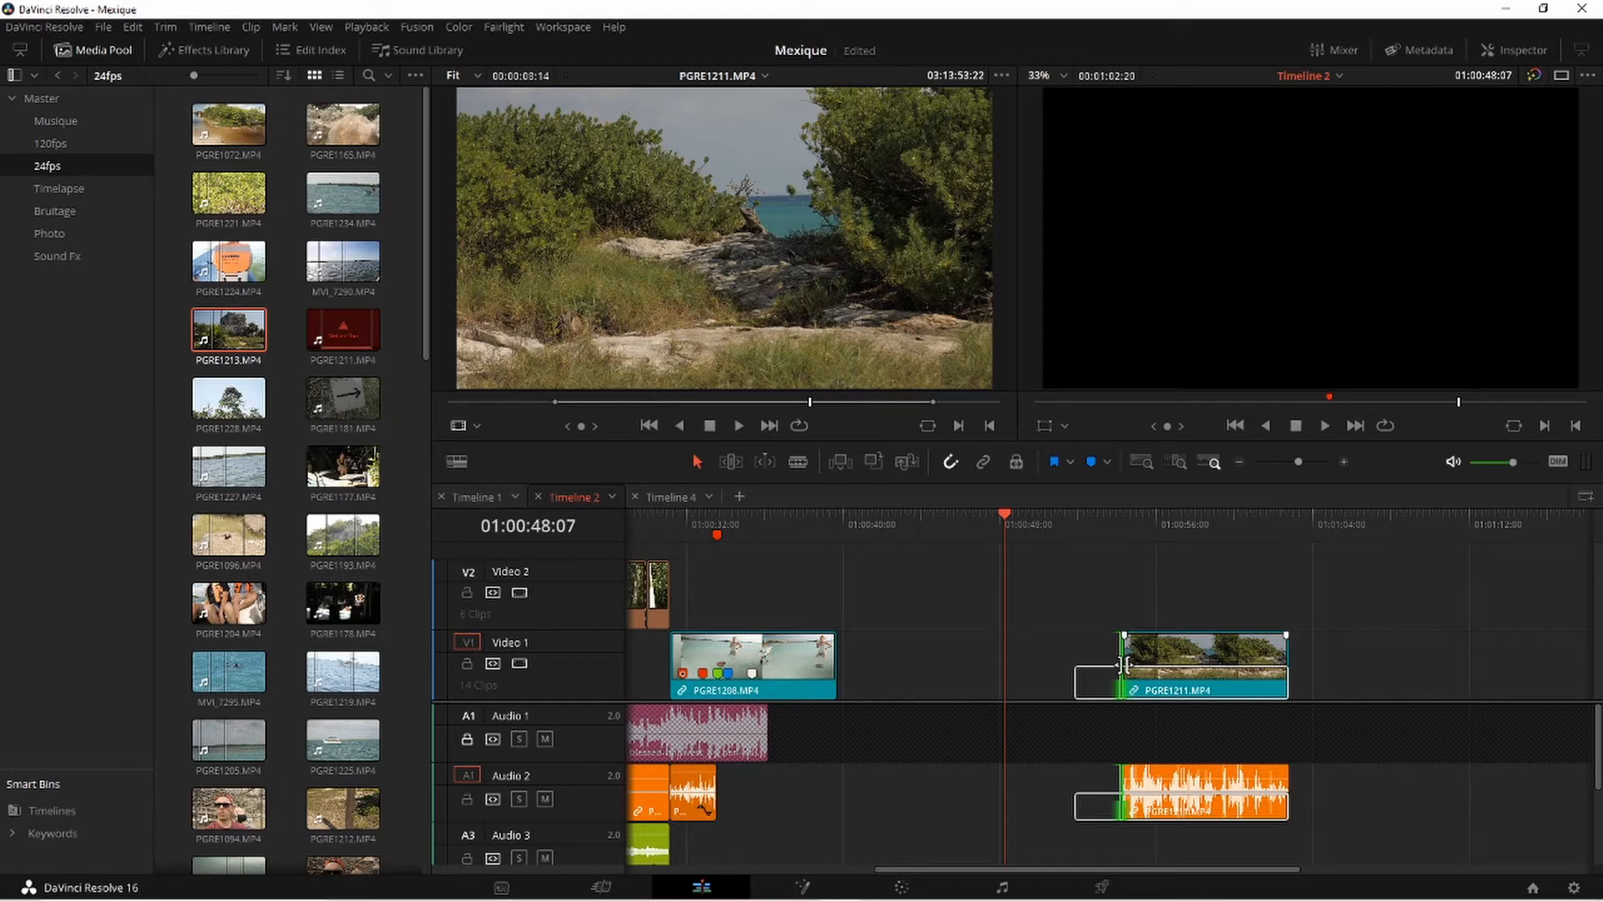
pyautogui.moveTo(1123, 665); pyautogui.dragTo(1123, 664)
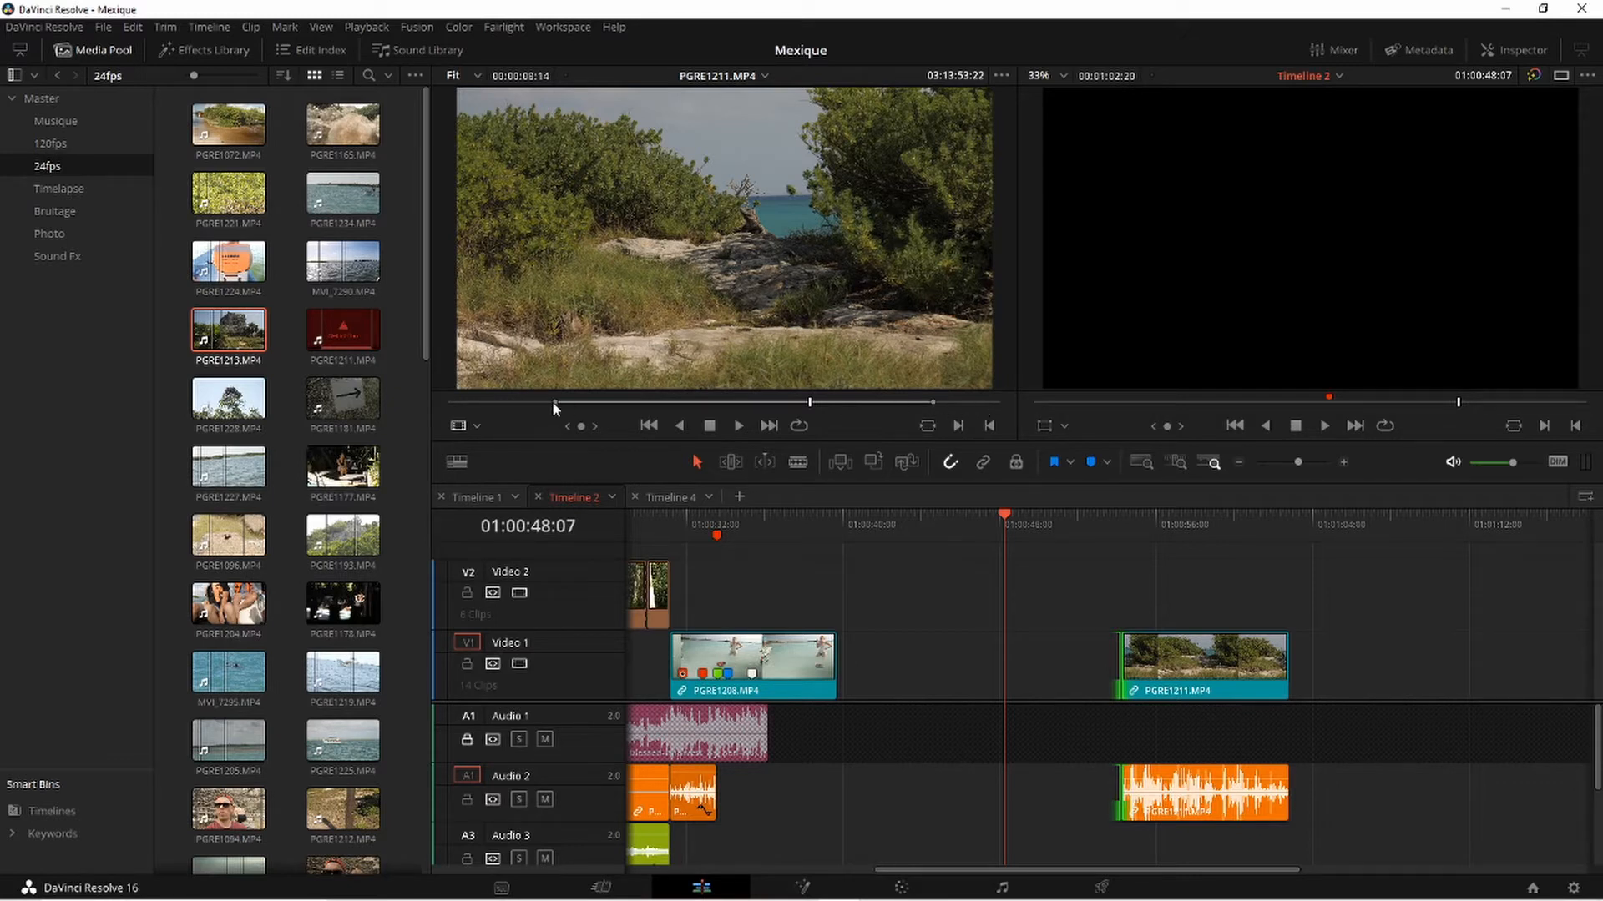
# Select the gap between PGRE1208.MP4 and PGRE1211.MP4, followed by the start and end edges of PGRE1211.MP4
pyautogui.click(1073, 653)
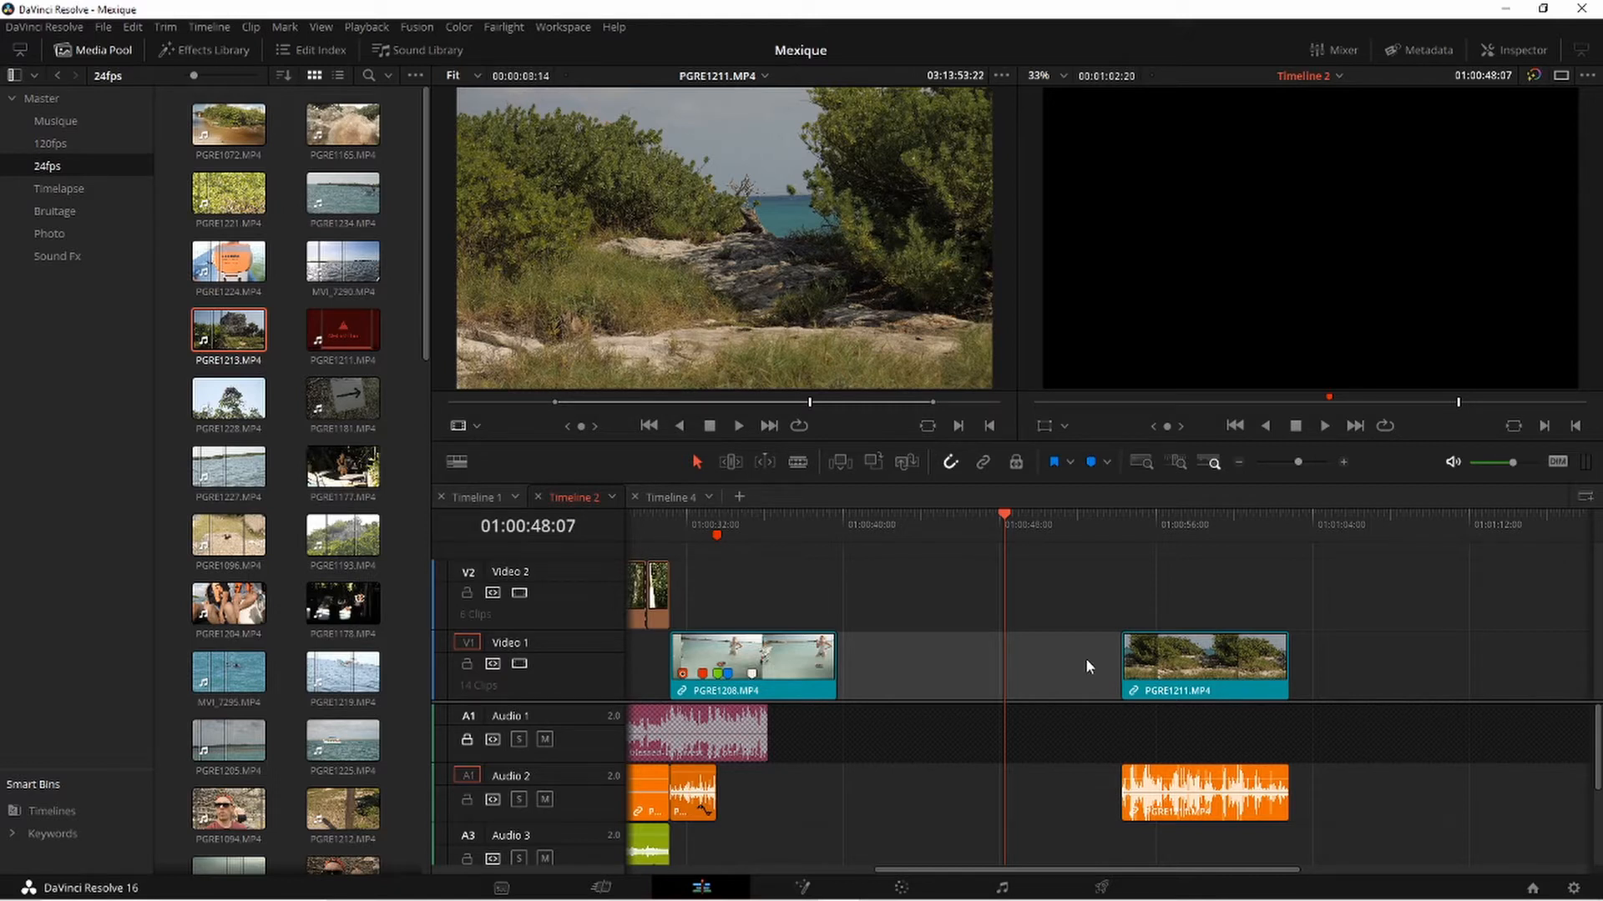
pyautogui.click(1122, 667)
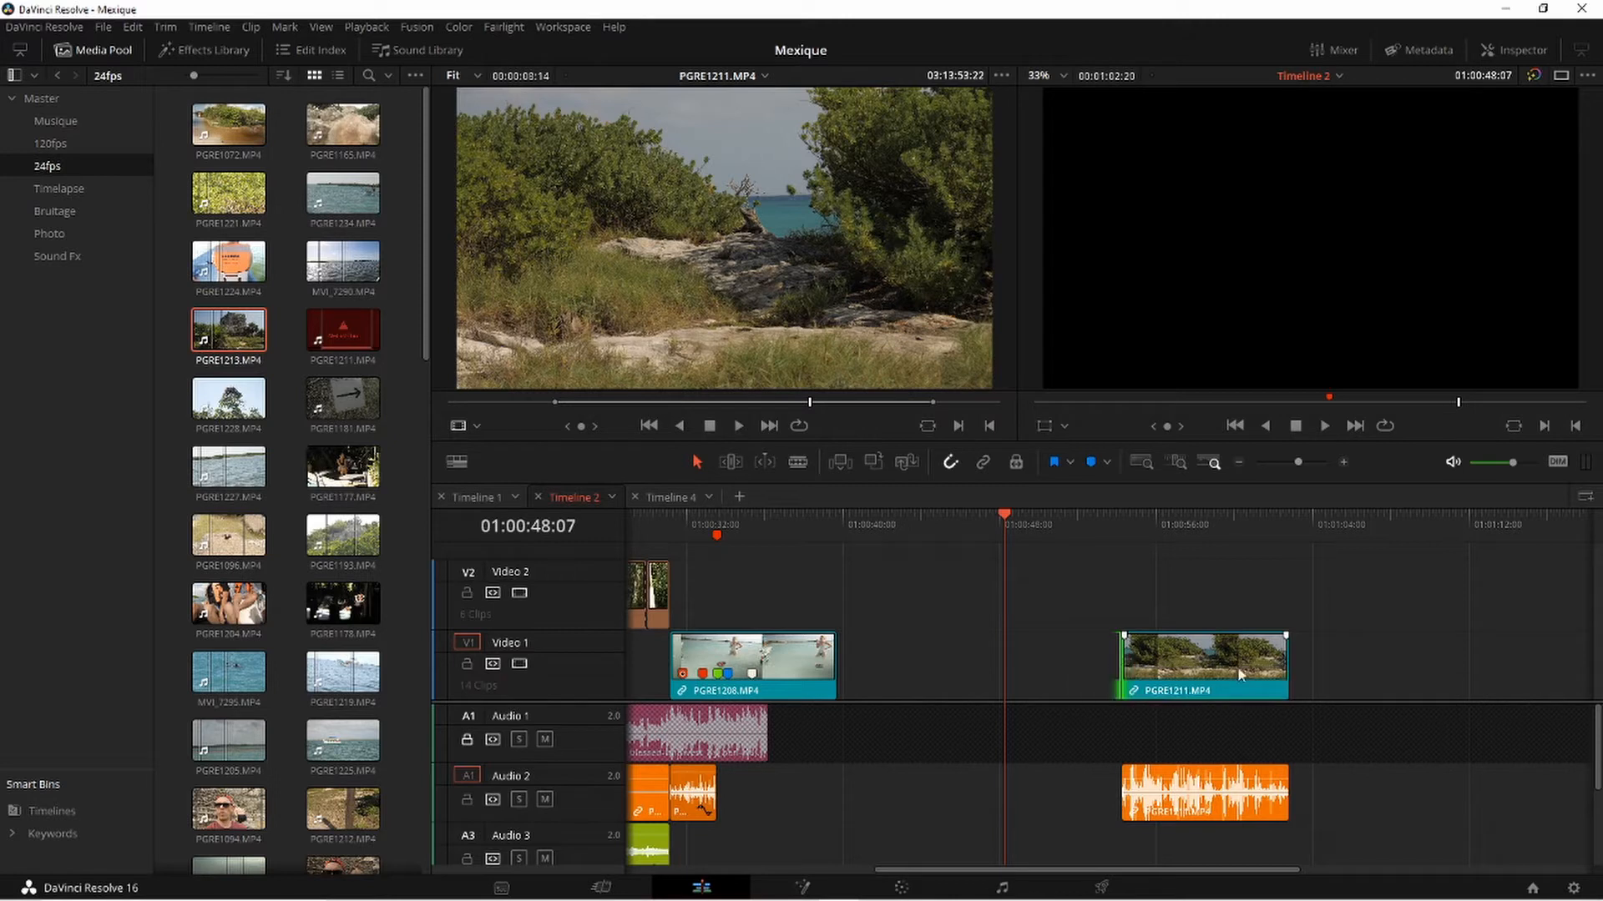
pyautogui.click(1290, 670)
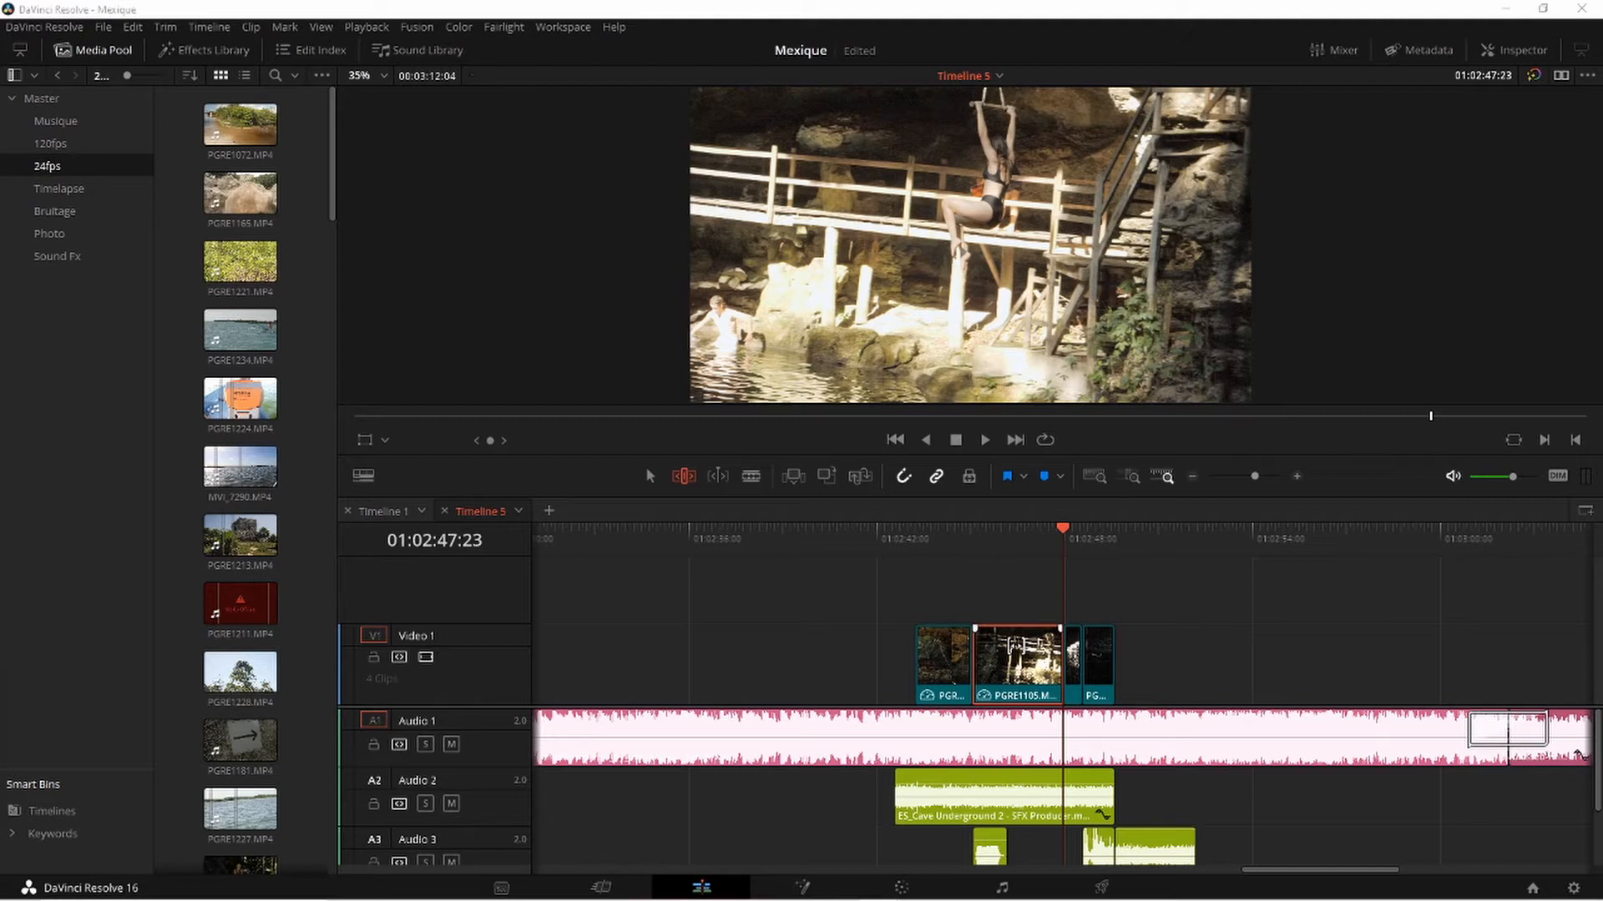
# Slip the footage inside PGRE1105.MP4 by +2 frames on Timeline 5 and enlarge the viewer
pyautogui.moveTo(1016, 645); pyautogui.dragTo(1016, 645)
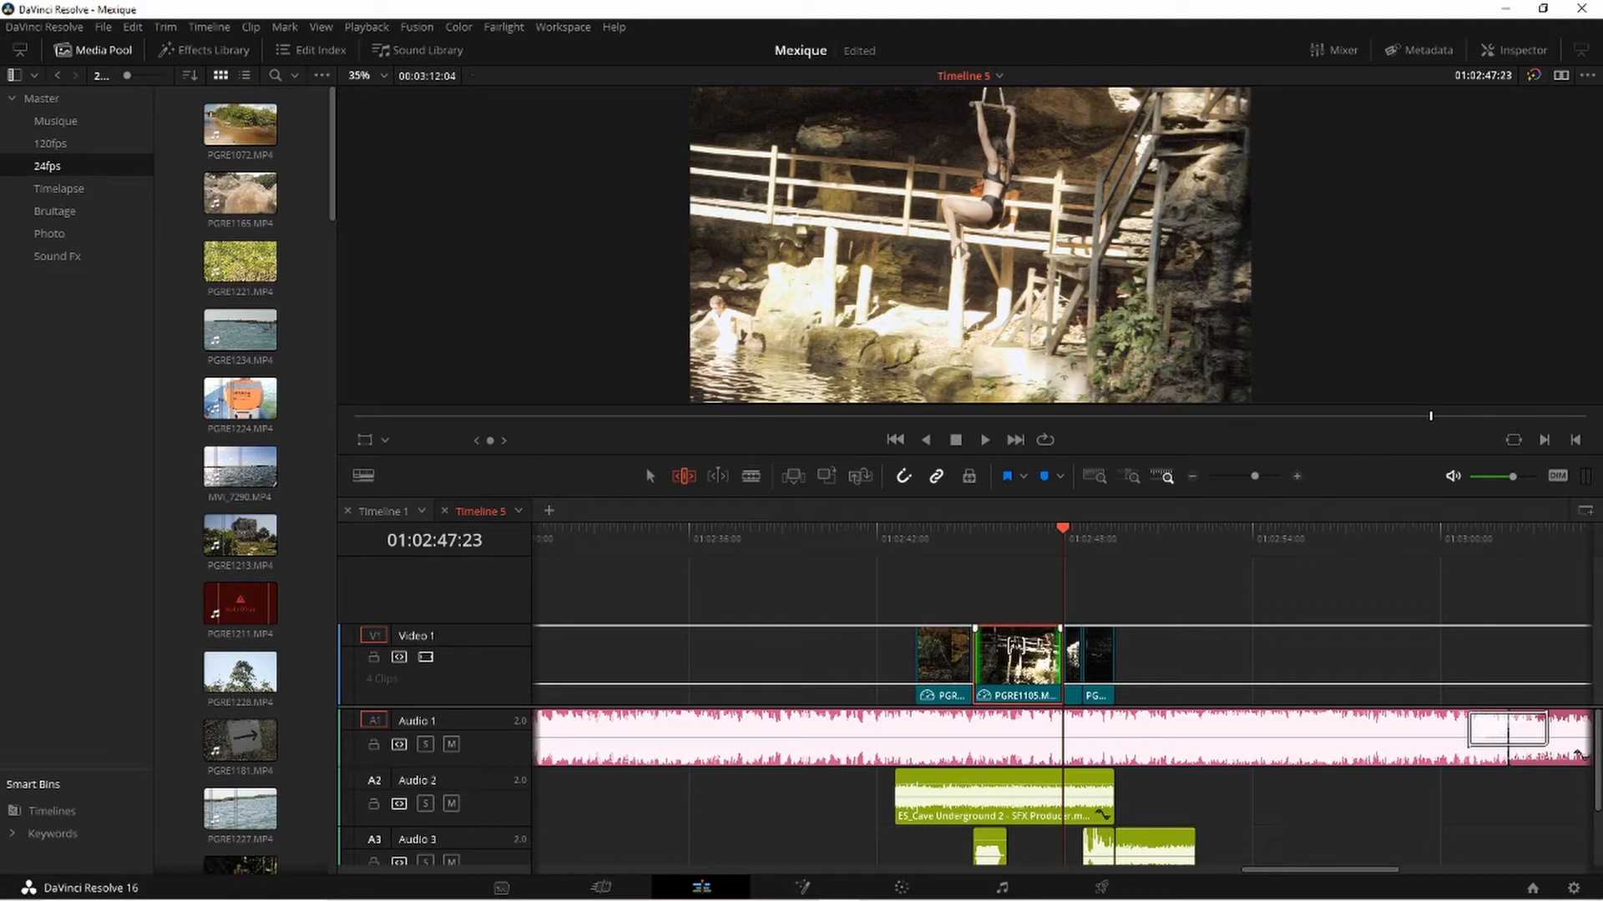
pyautogui.moveTo(1016, 646); pyautogui.dragTo(1035, 647)
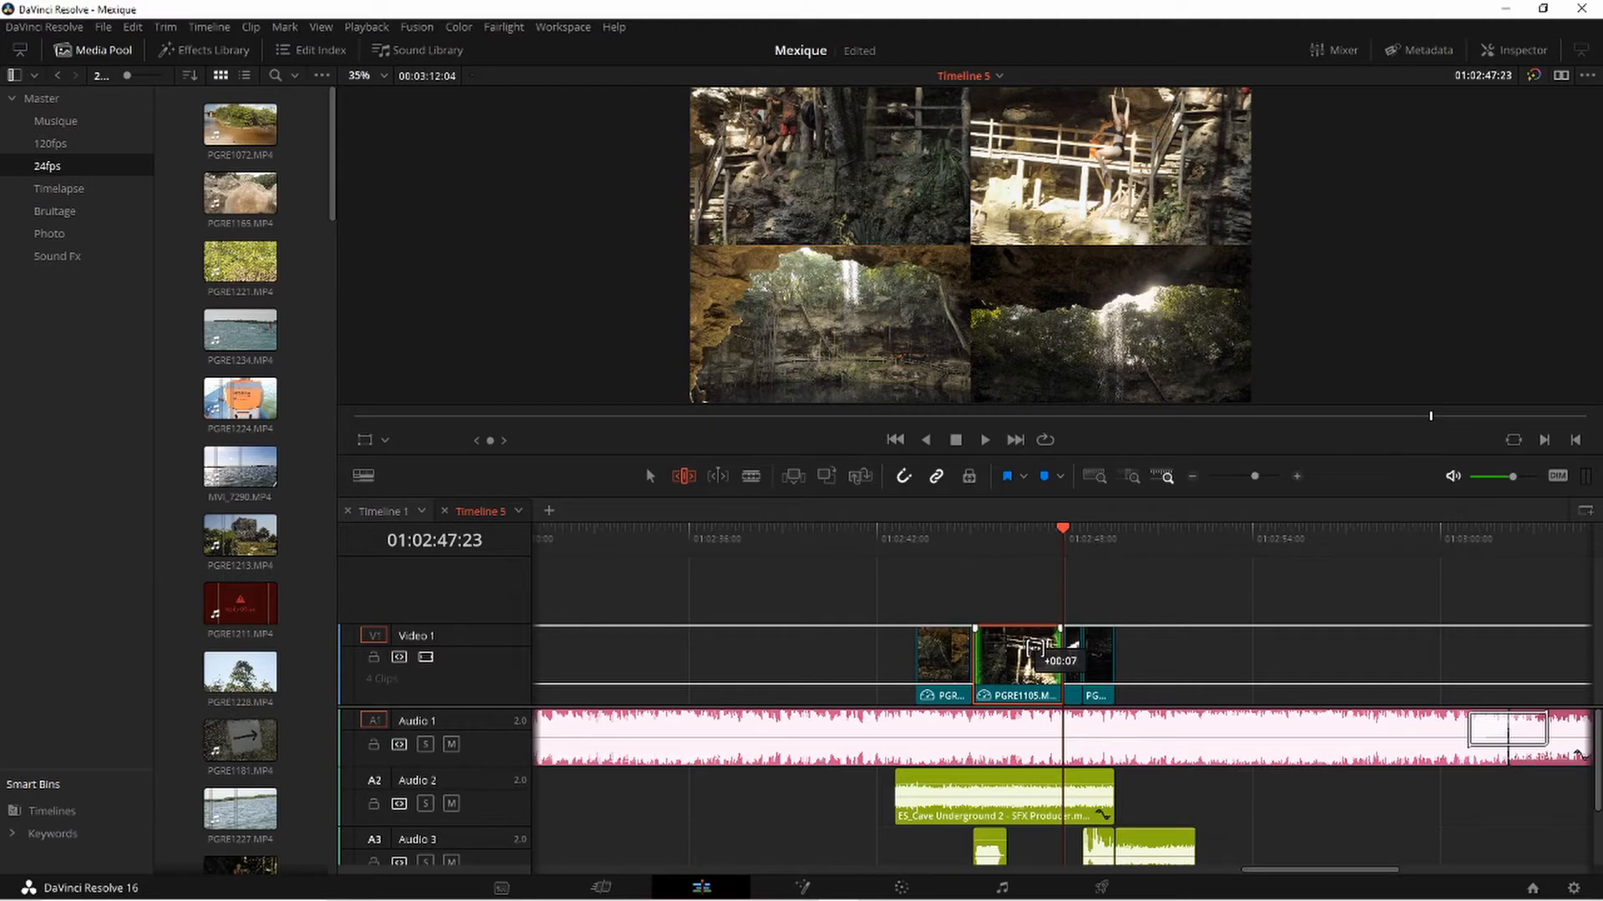
pyautogui.moveTo(1035, 648); pyautogui.dragTo(1010, 656)
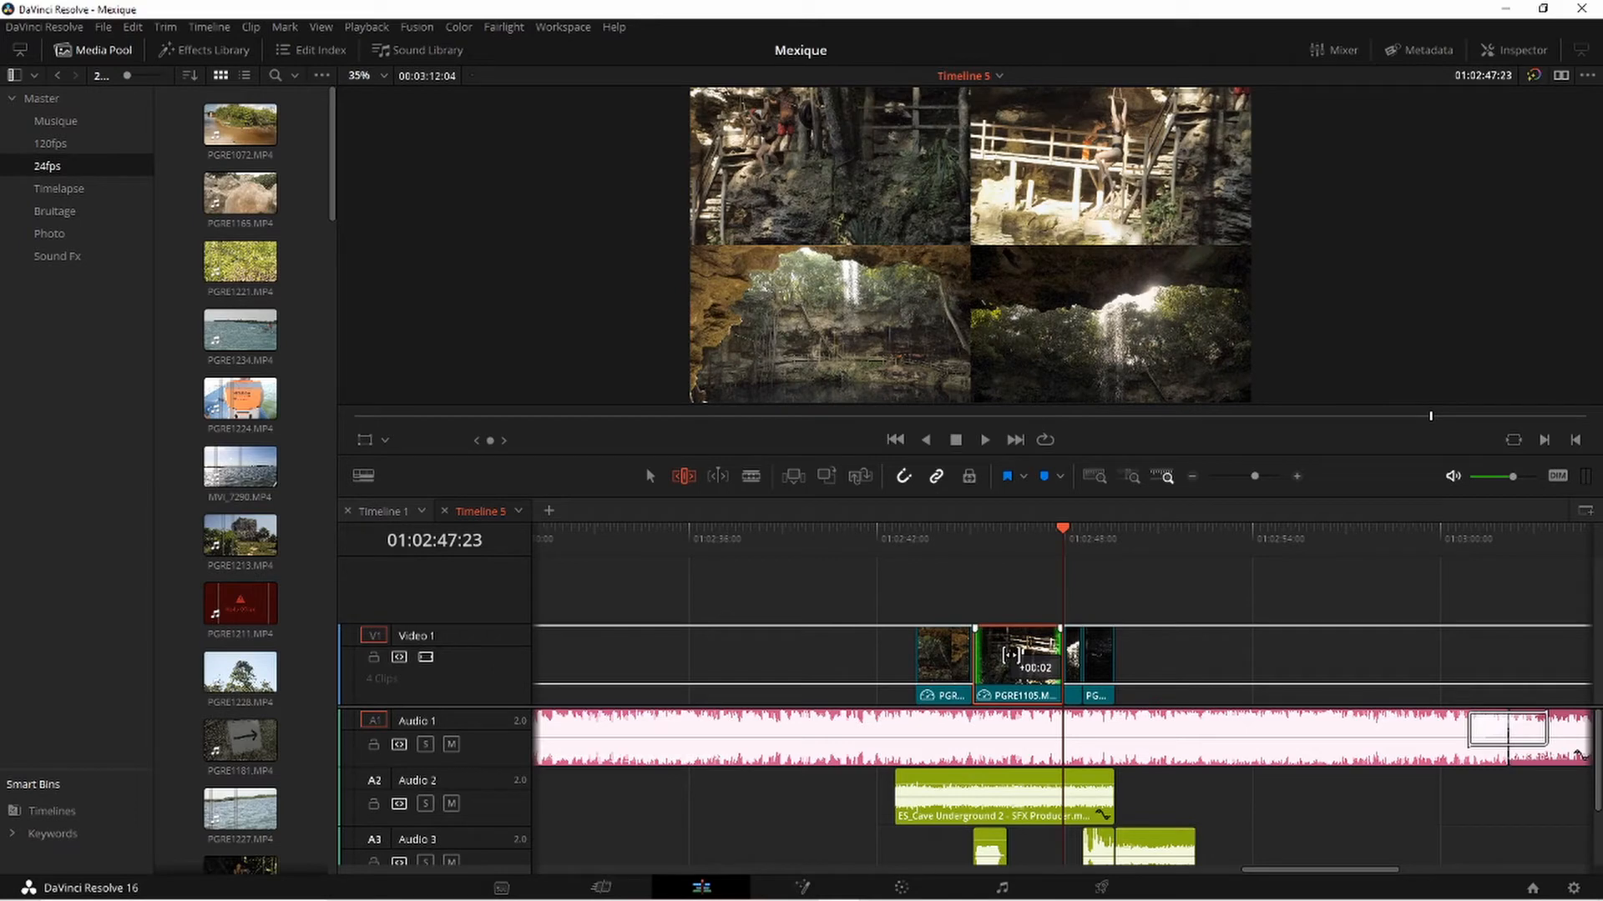
pyautogui.moveTo(1011, 656); pyautogui.dragTo(1012, 654)
pyautogui.moveTo(998, 496); pyautogui.dragTo(1015, 600)
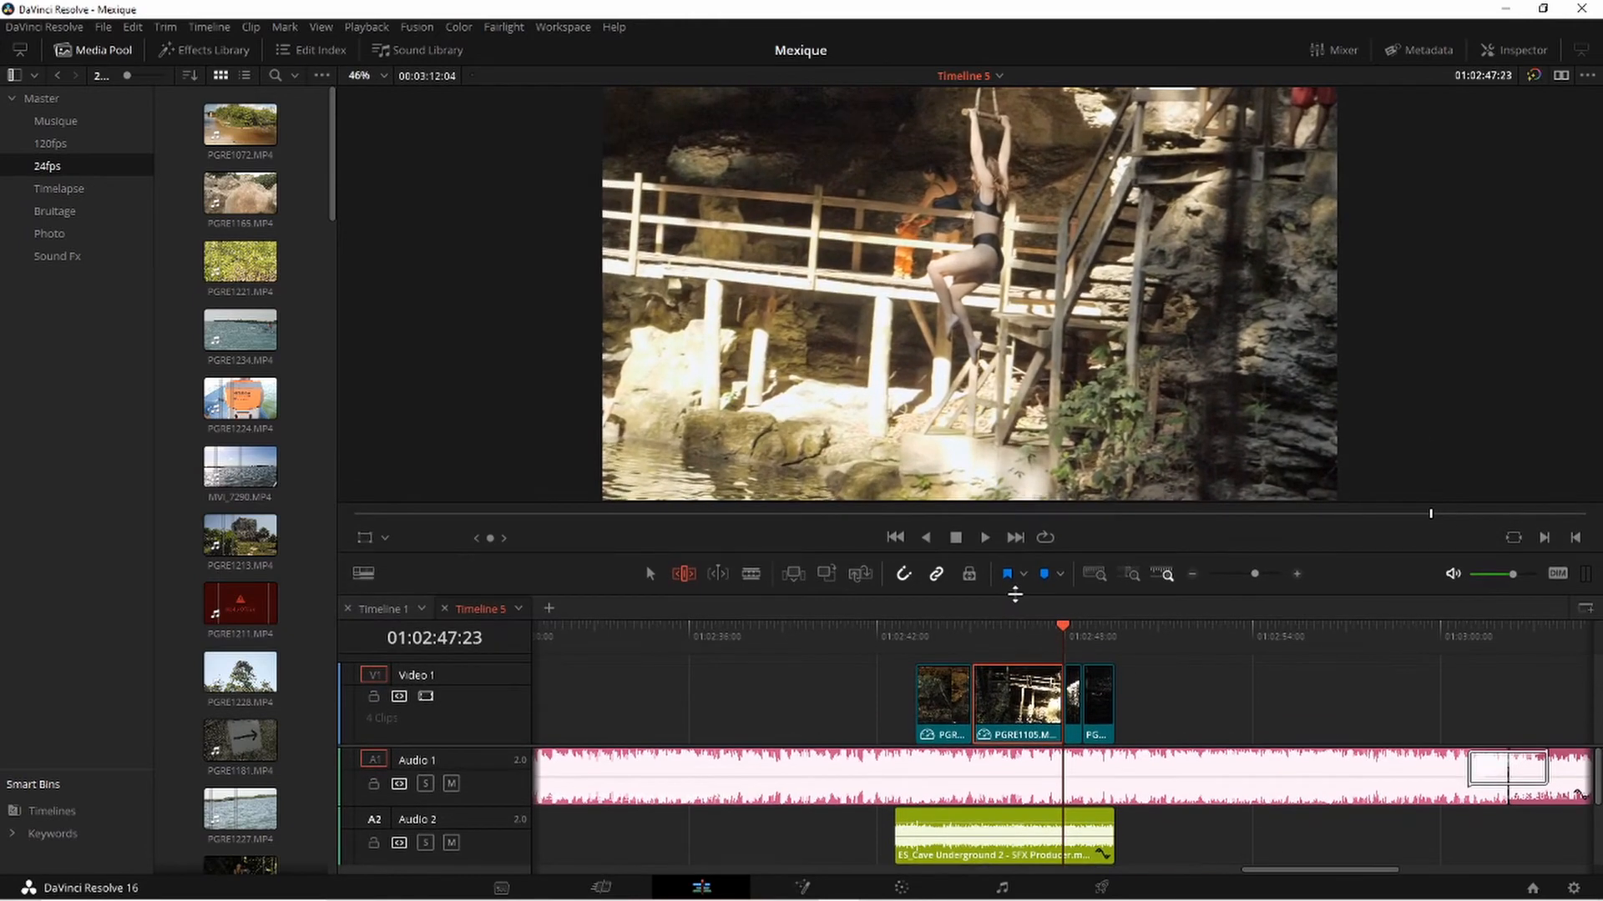
# Slip the footage inside PGRE1105.MP4 in small amounts, by +2 frames and by another +1 frame
pyautogui.moveTo(1013, 696); pyautogui.dragTo(1019, 697)
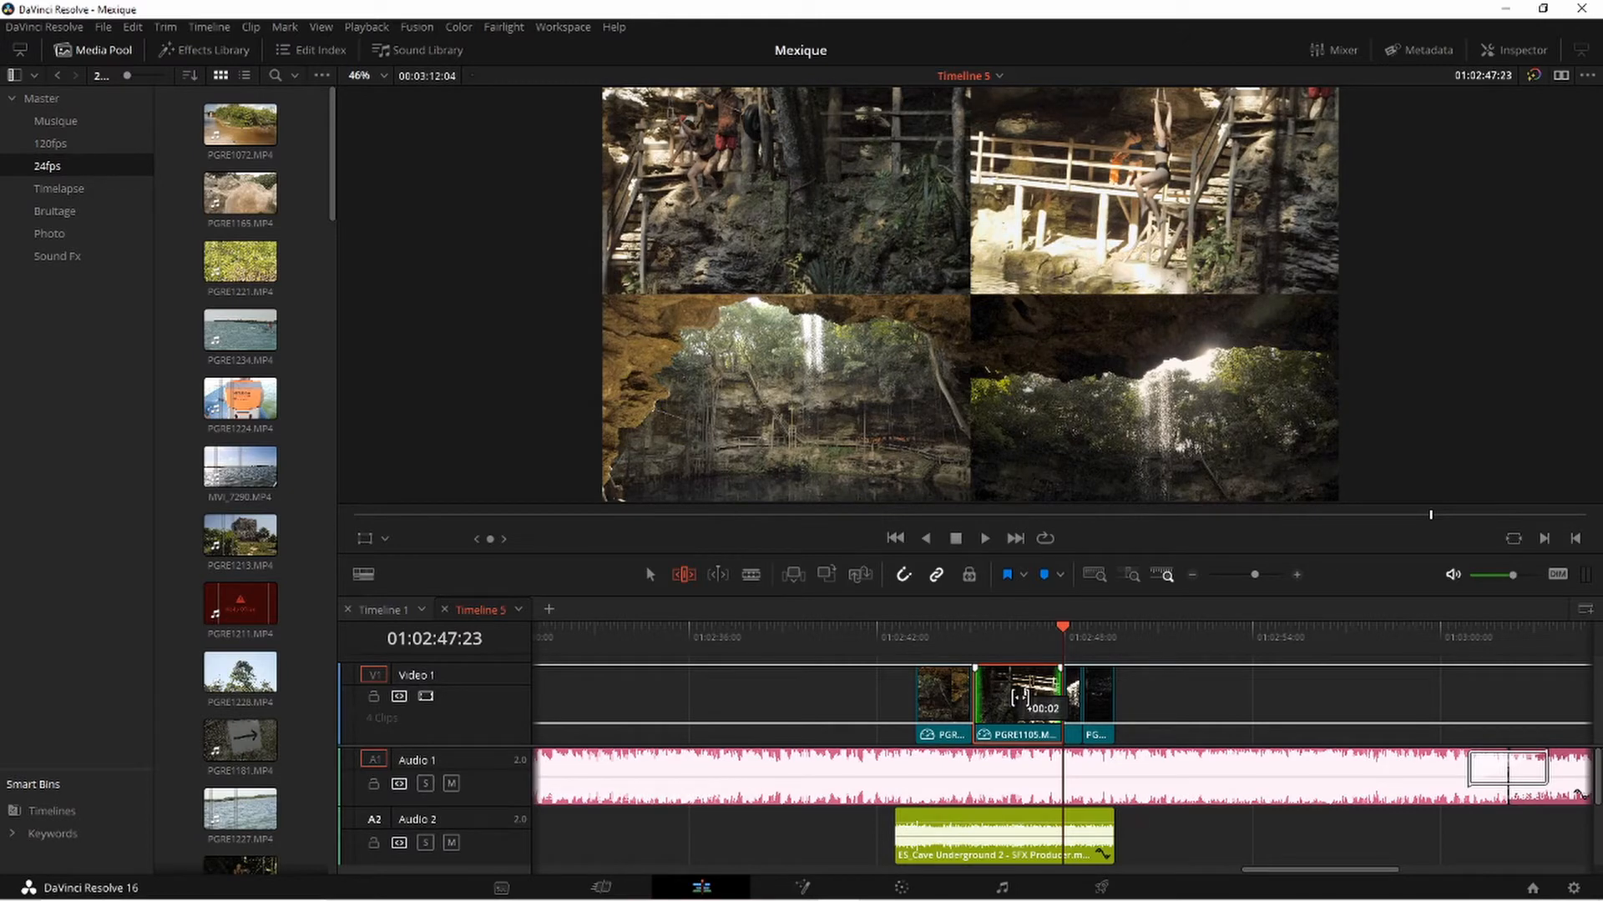
pyautogui.moveTo(1019, 697); pyautogui.dragTo(1020, 697)
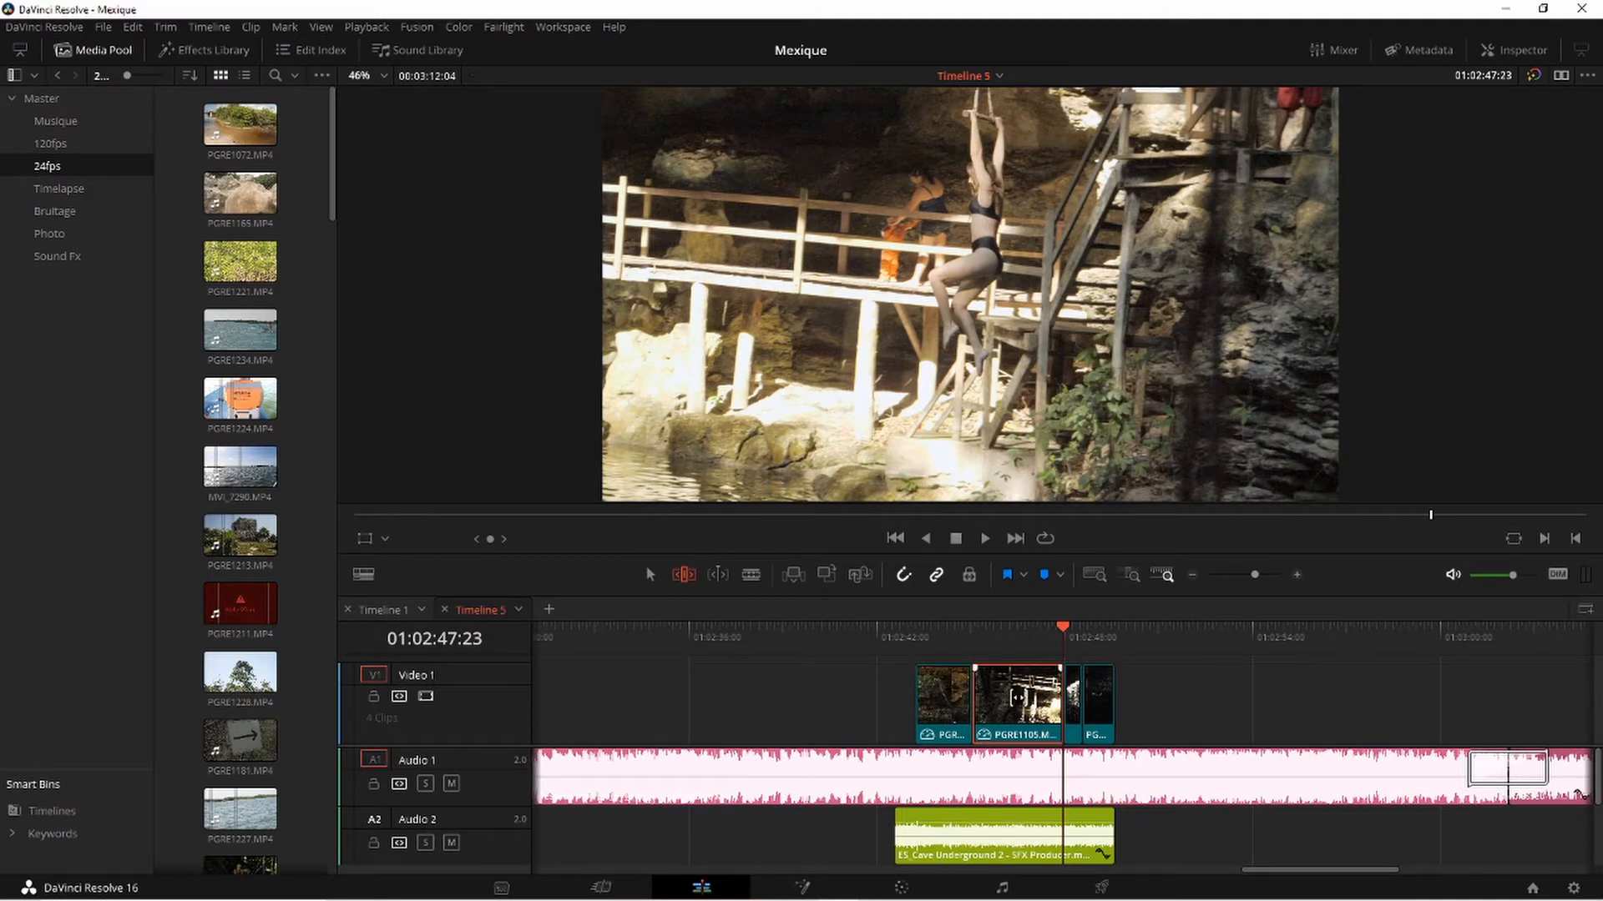
pyautogui.click(1018, 697)
pyautogui.moveTo(1018, 697); pyautogui.dragTo(1022, 697)
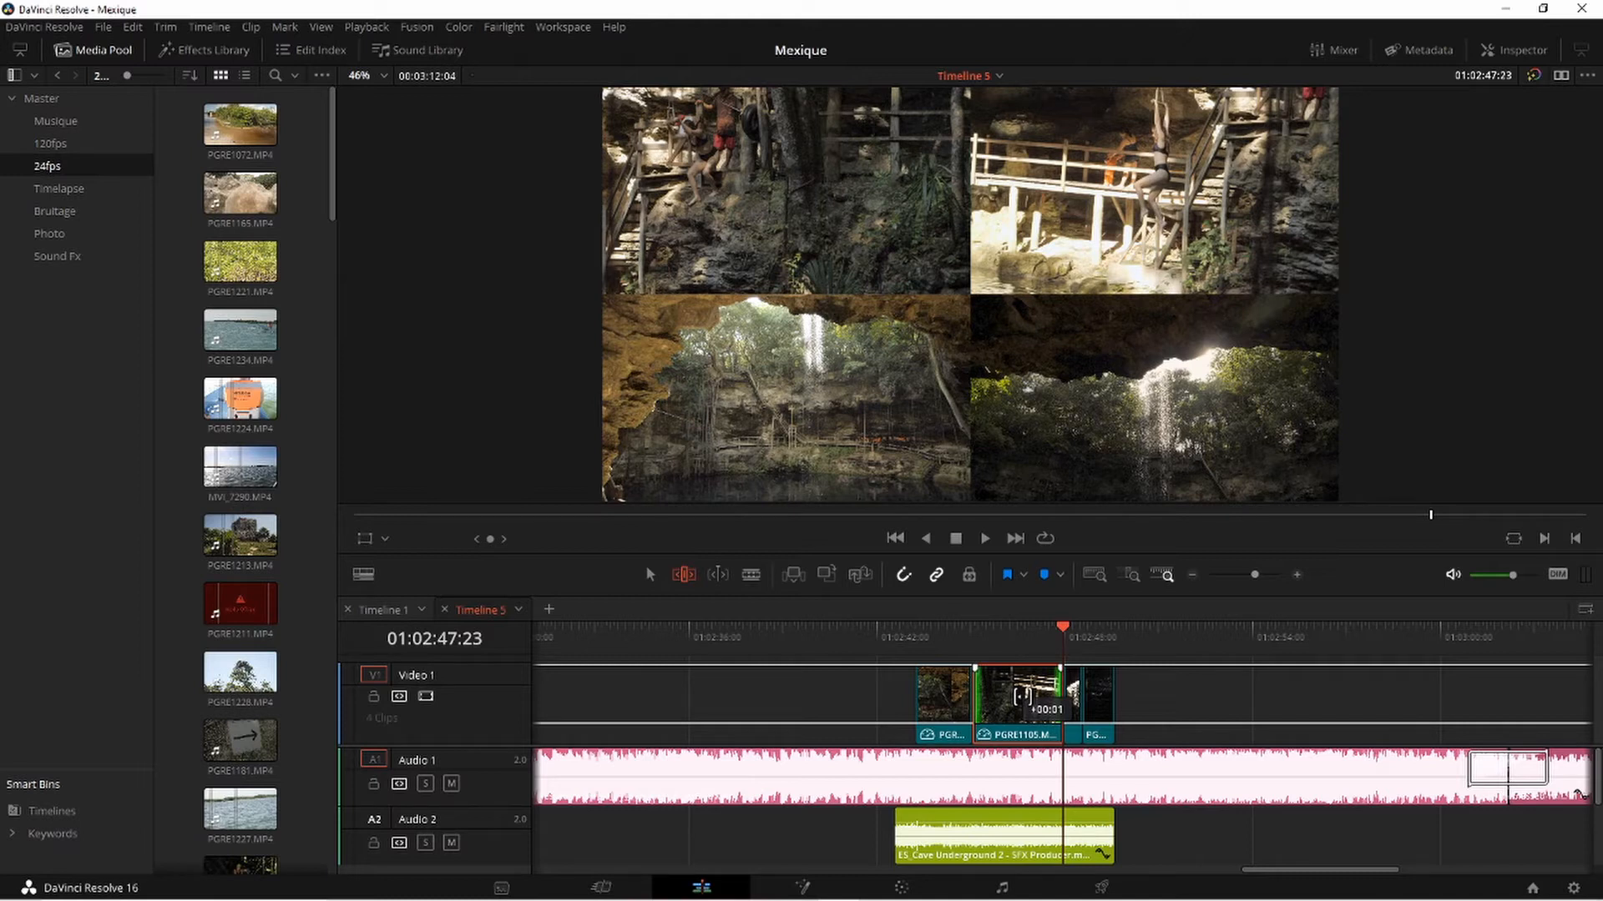
pyautogui.moveTo(1022, 697); pyautogui.dragTo(1023, 697)
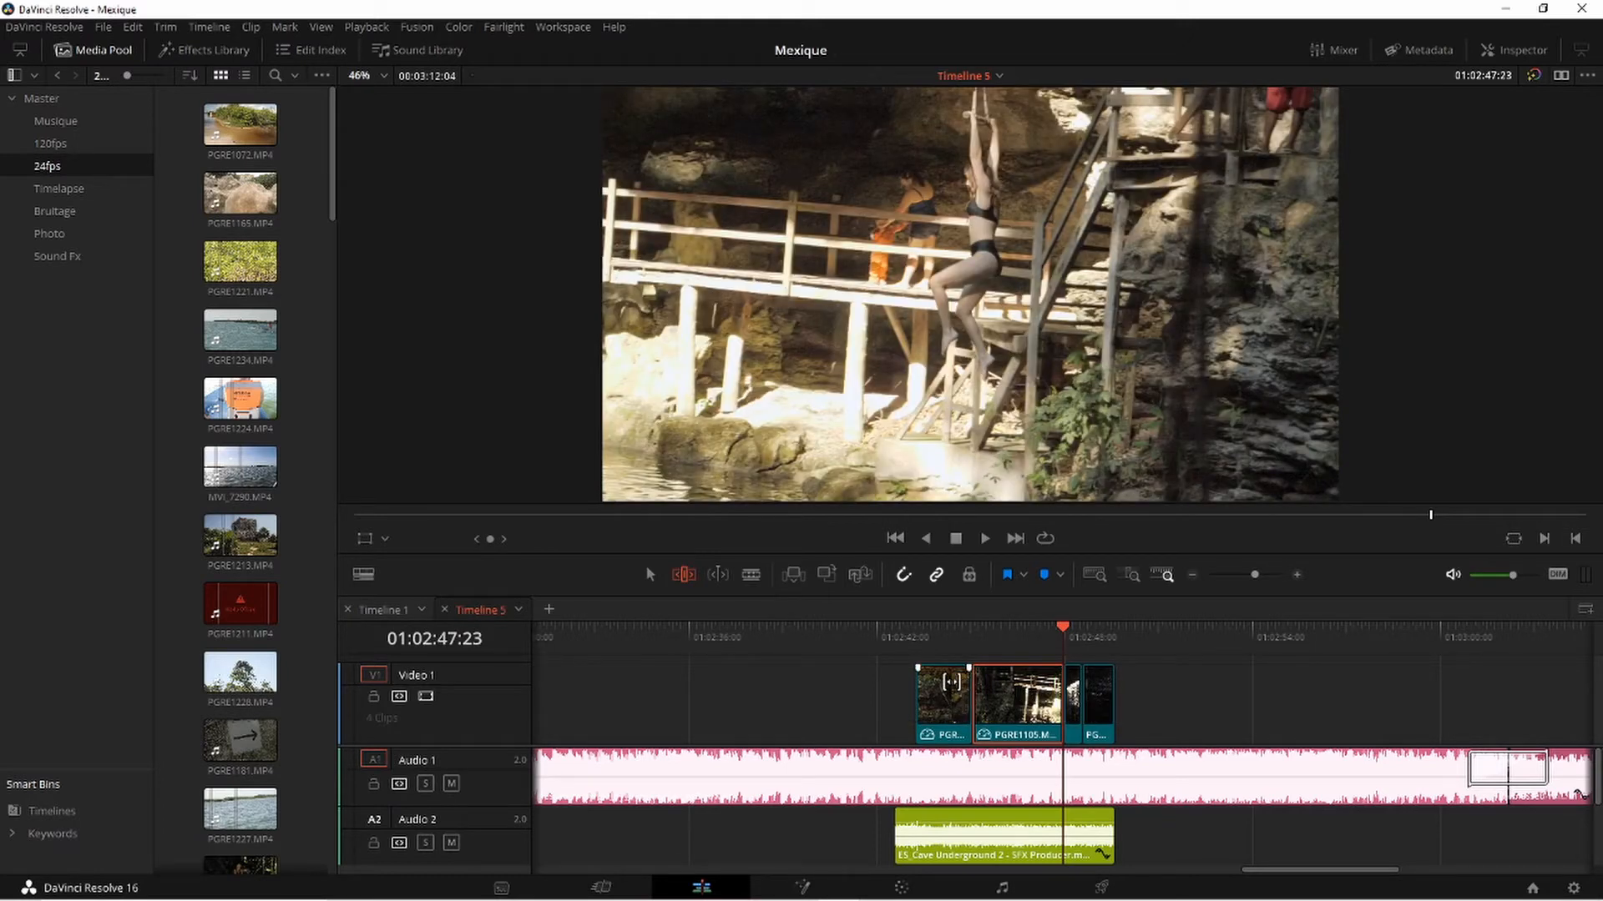
# Slip the footage inside PGRE1105.MP4 by about +18 frames while keeping the clip's position and length
pyautogui.moveTo(1020, 697); pyautogui.dragTo(1023, 699)
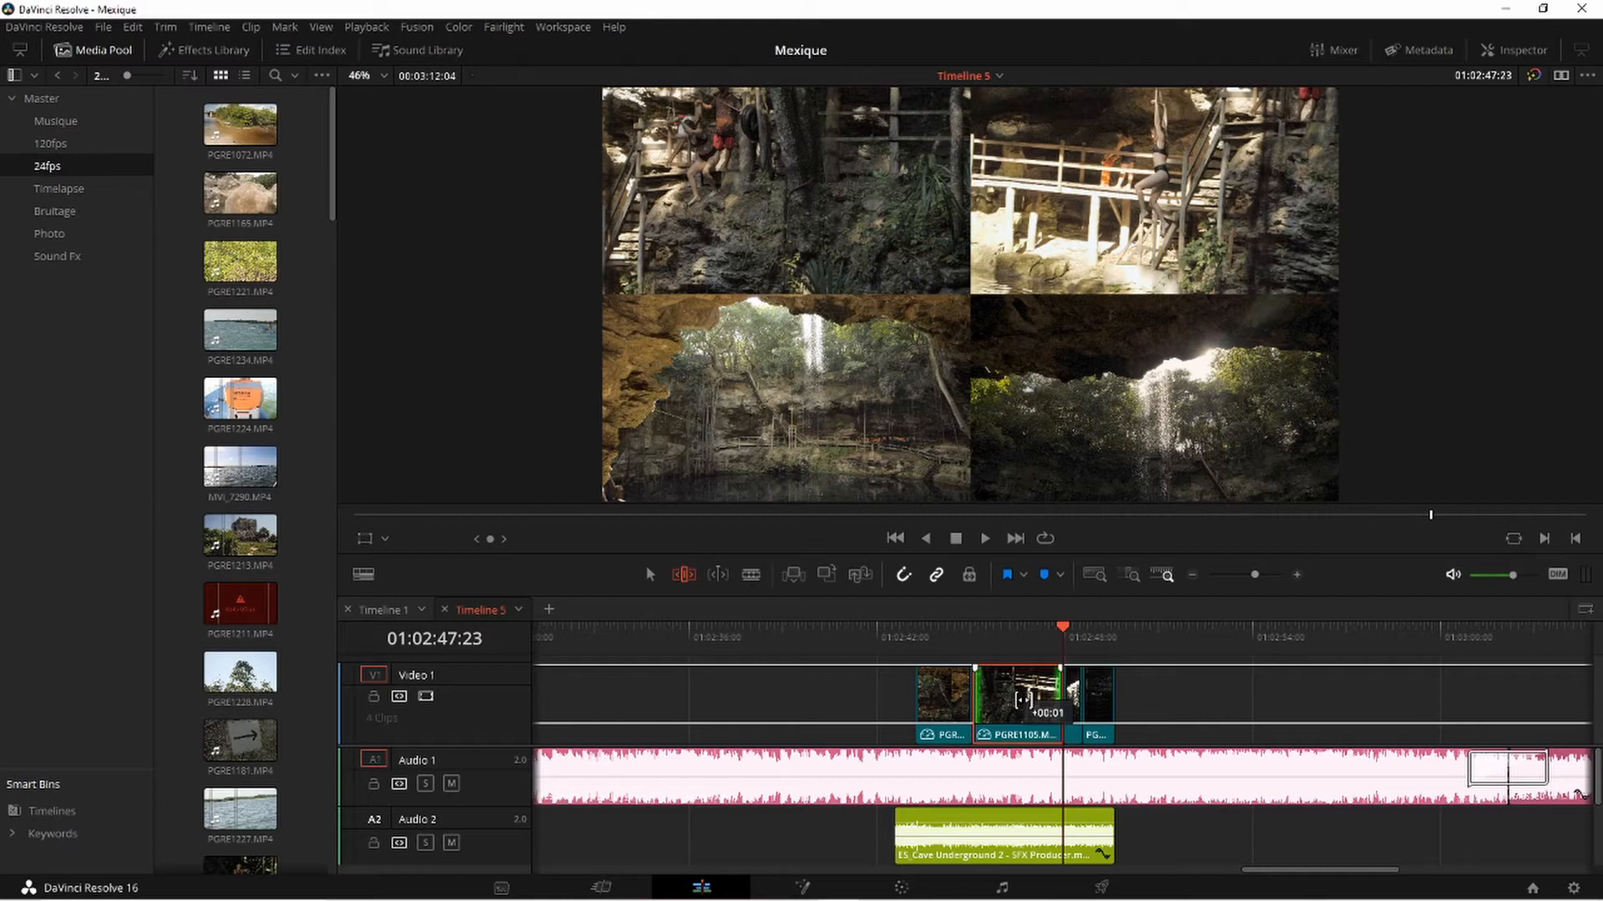
pyautogui.moveTo(1023, 699); pyautogui.dragTo(1016, 741)
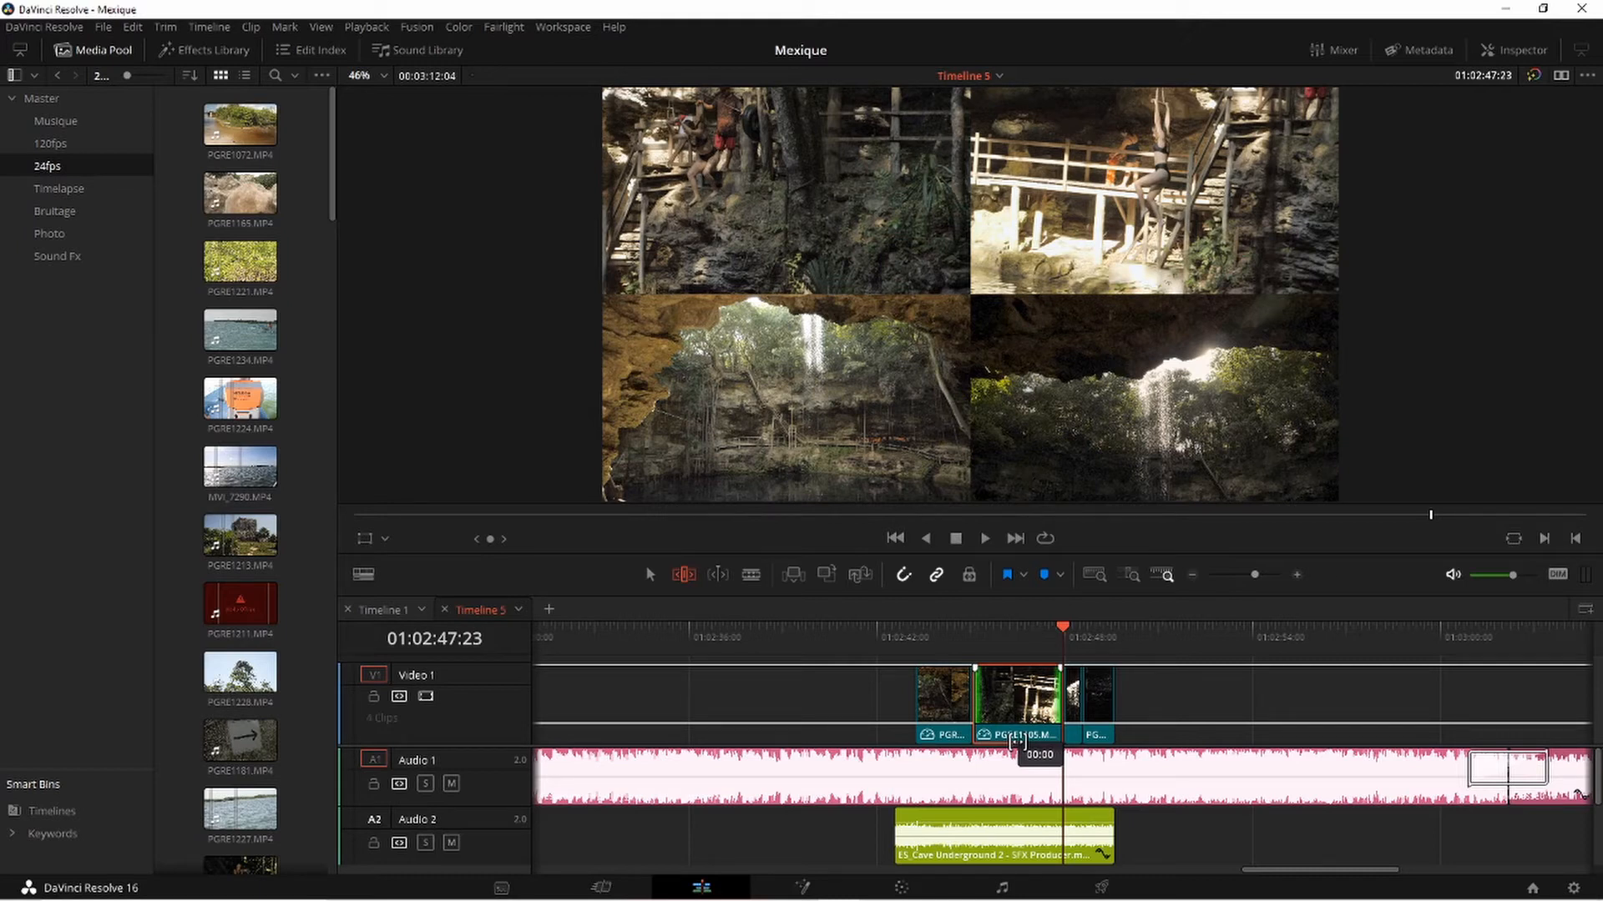
pyautogui.moveTo(1016, 741); pyautogui.dragTo(1067, 743)
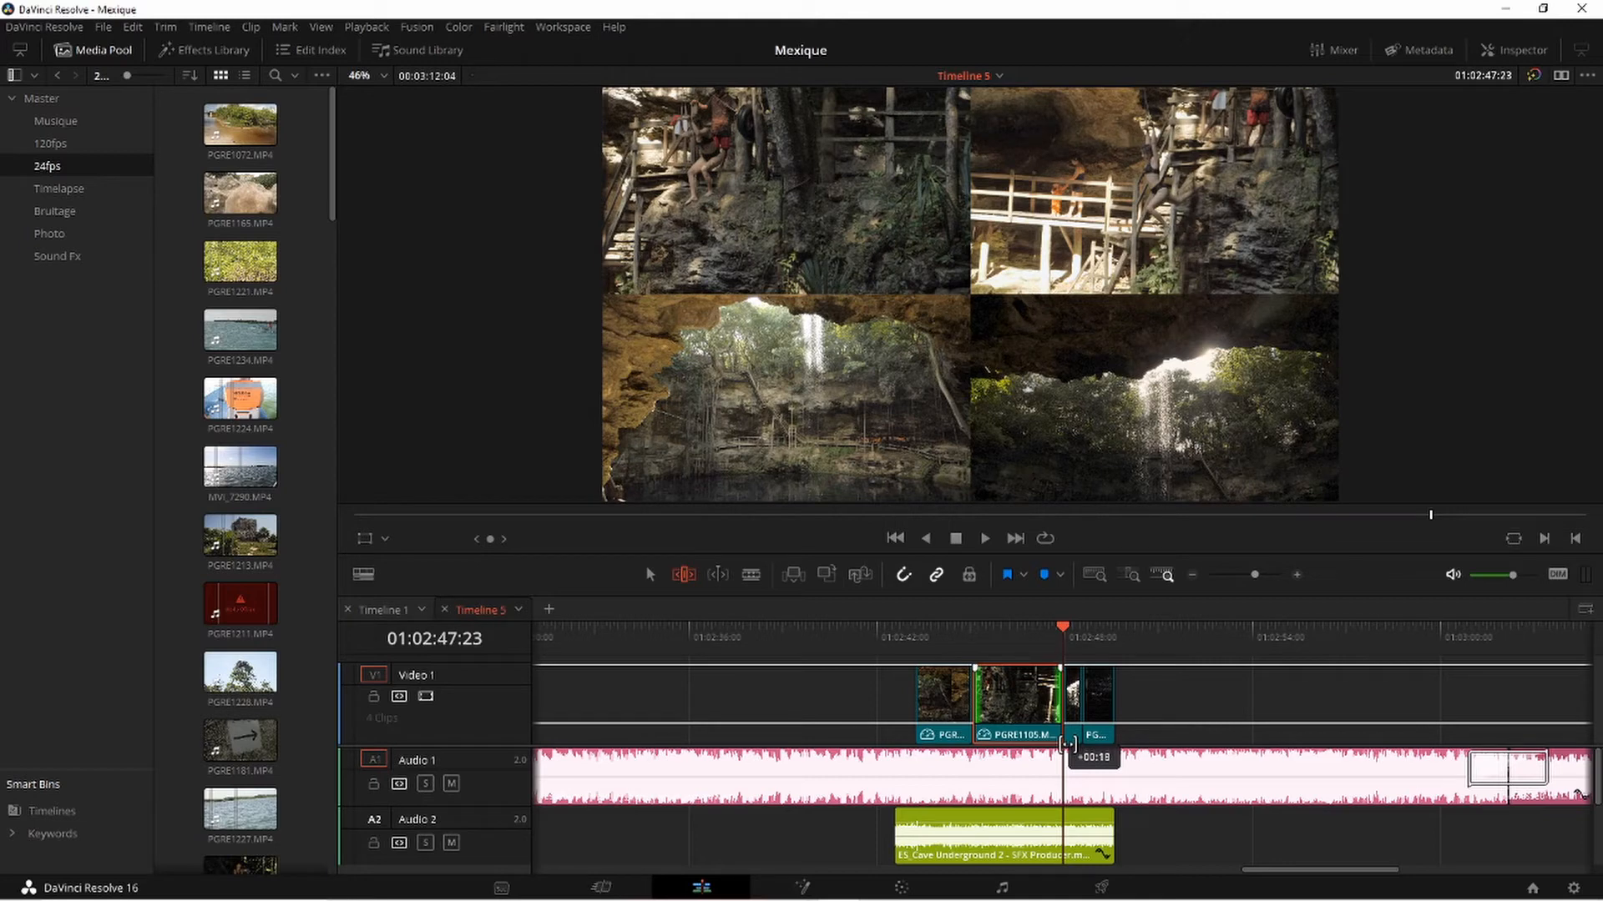
pyautogui.moveTo(1067, 744)
pyautogui.mouseDown()
pyautogui.moveTo(1109, 745)
pyautogui.moveTo(1023, 751)
pyautogui.moveTo(1069, 757)
pyautogui.mouseUp()
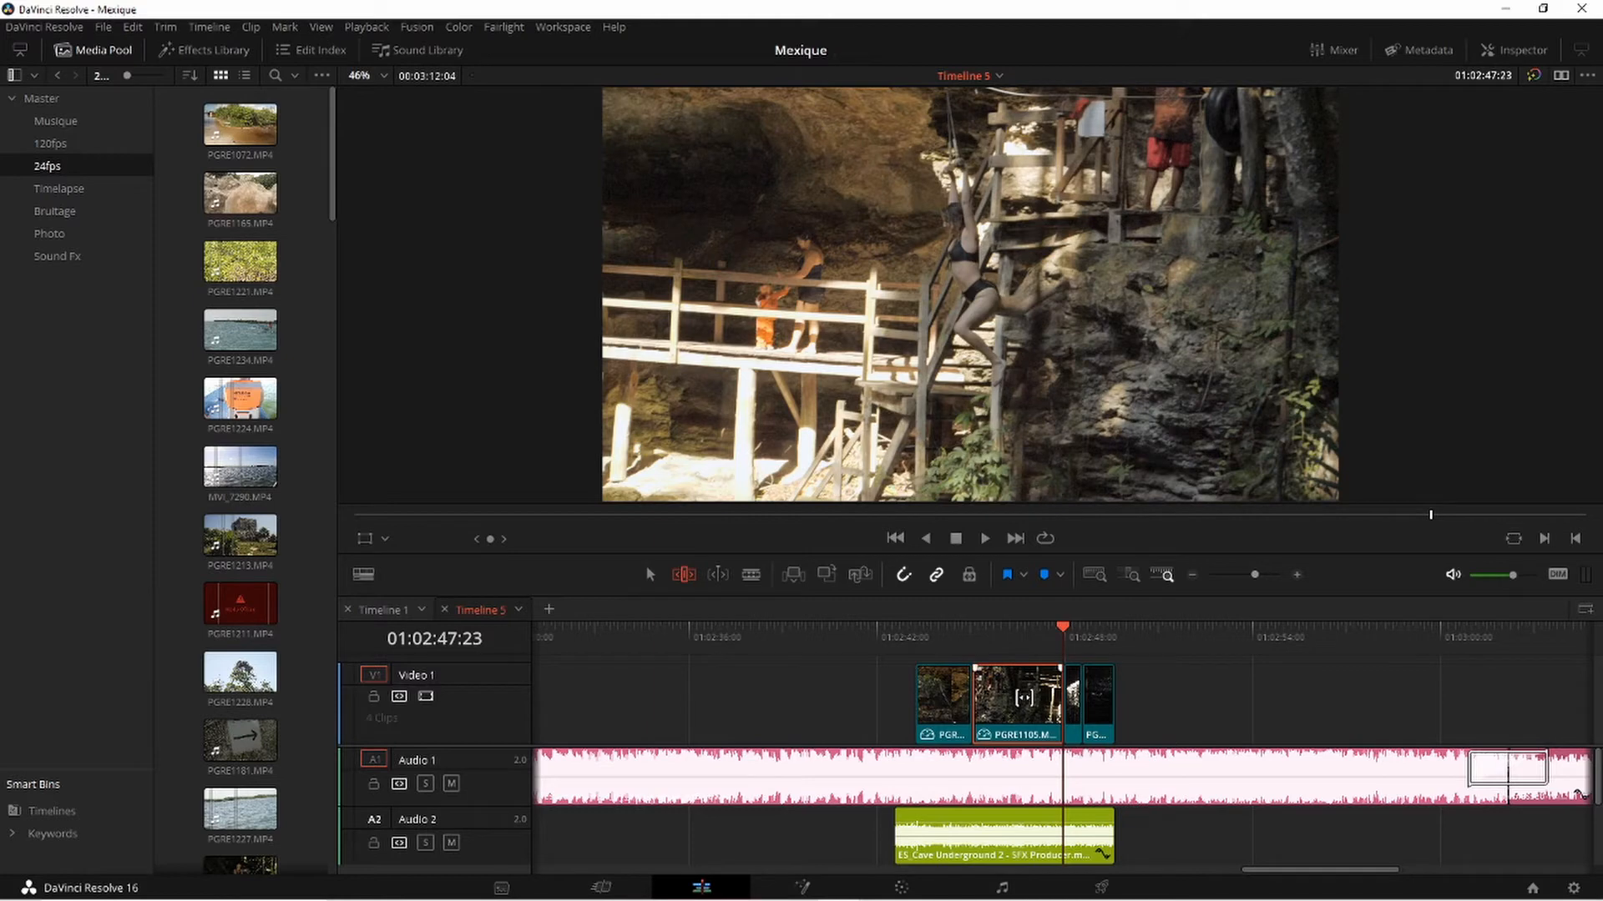
# Slip the footage inside PGRE1105.MP4 by about -4 seconds 20 frames
pyautogui.moveTo(1024, 697); pyautogui.dragTo(1023, 697)
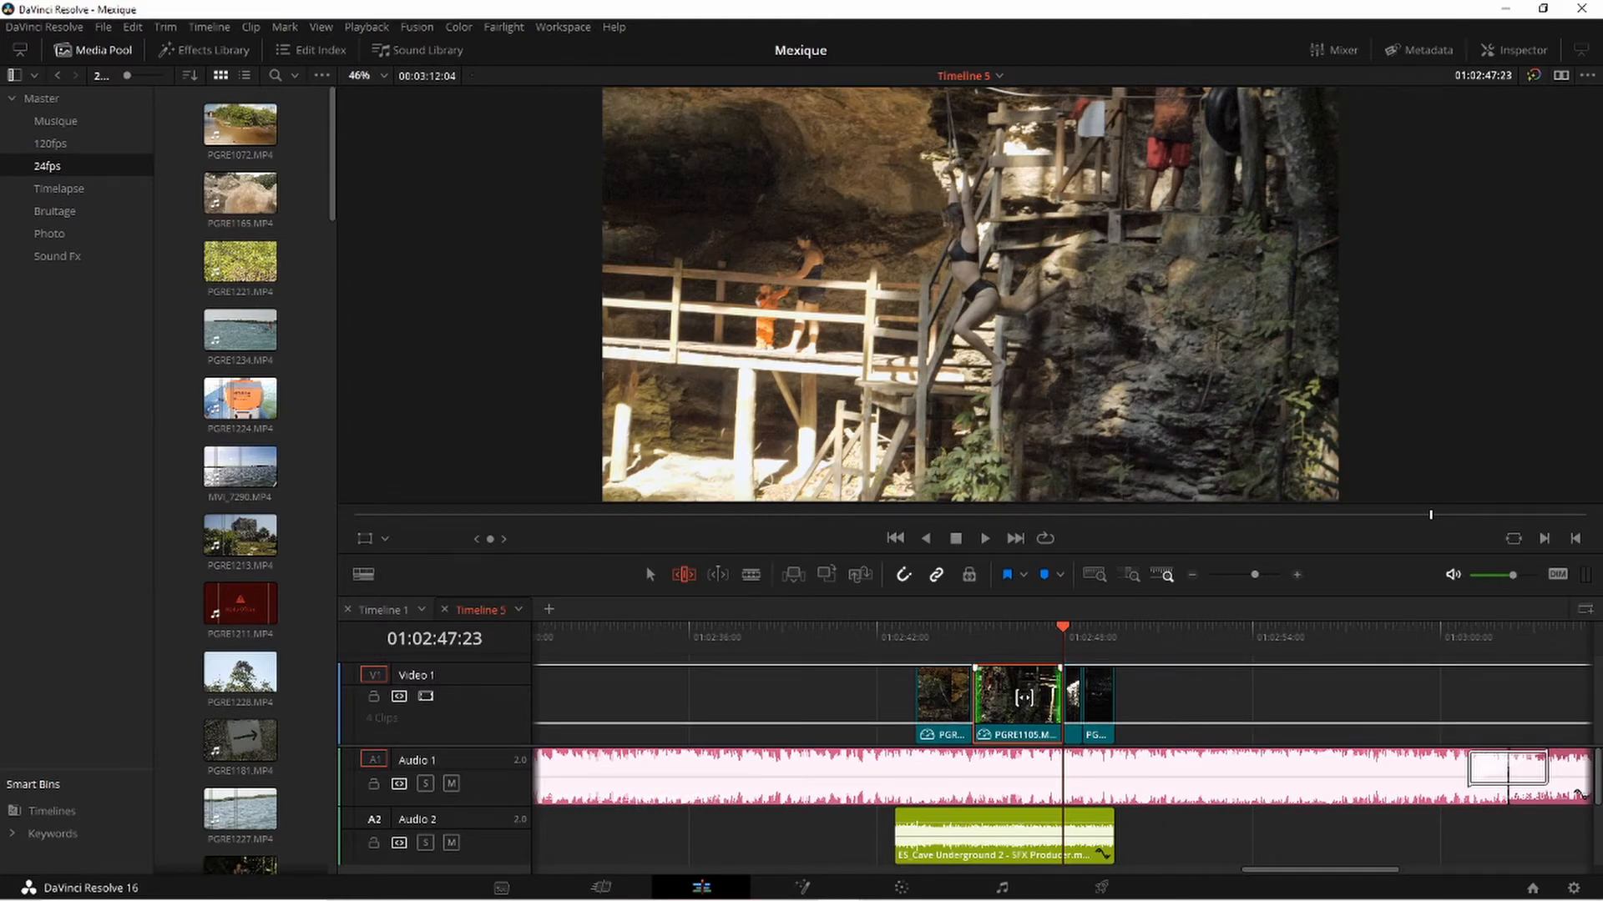
pyautogui.moveTo(1023, 697); pyautogui.dragTo(908, 728)
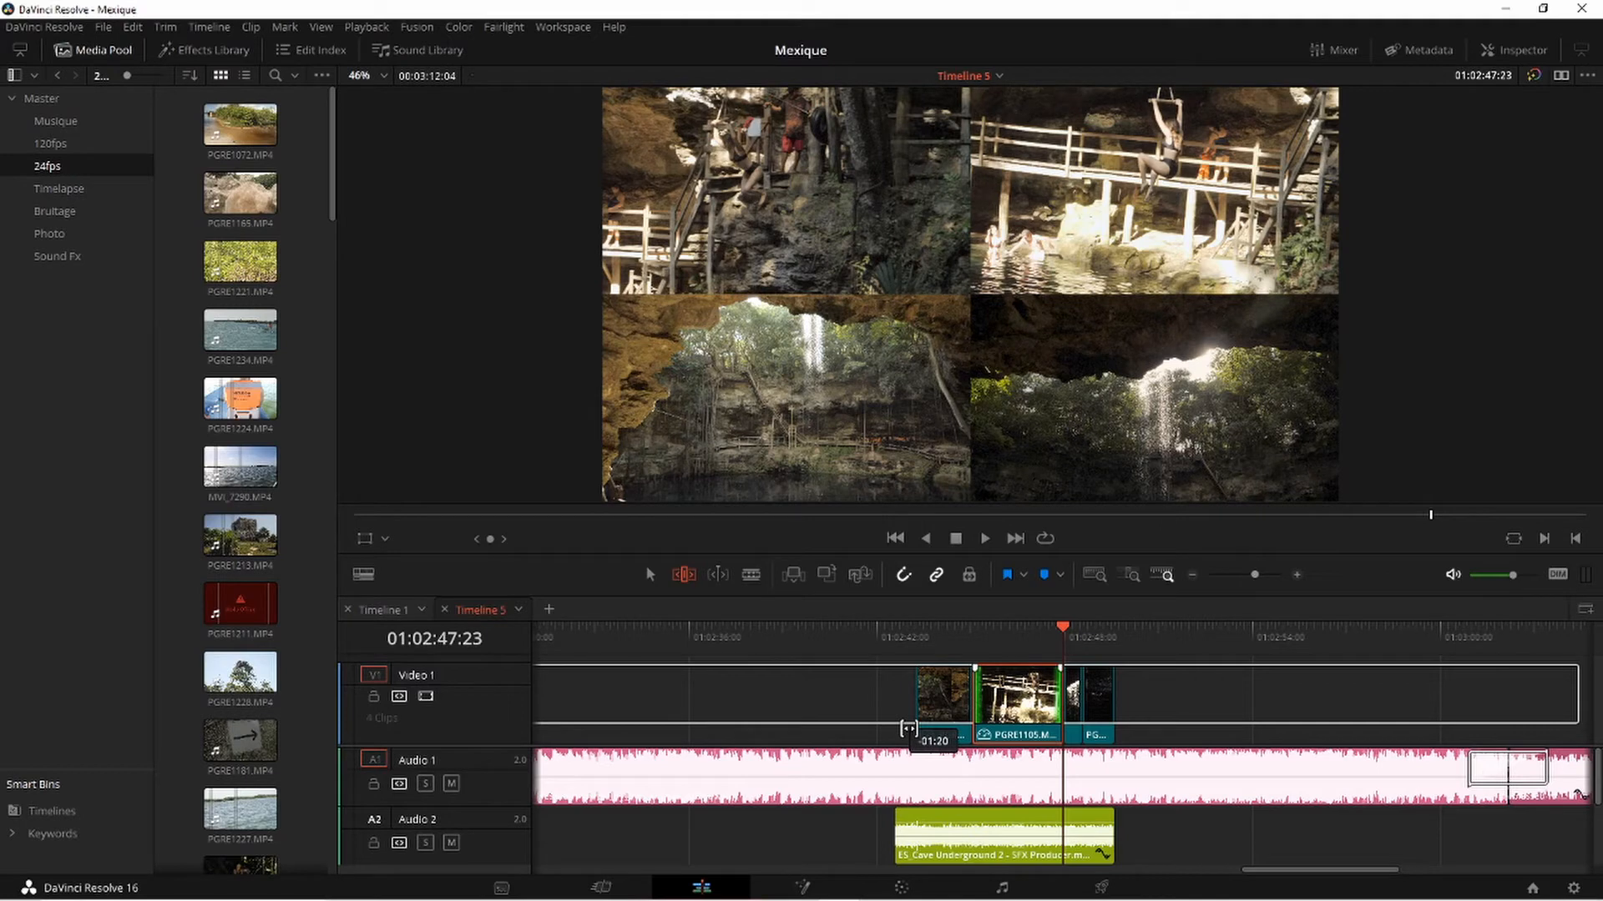
pyautogui.moveTo(909, 731); pyautogui.dragTo(719, 782)
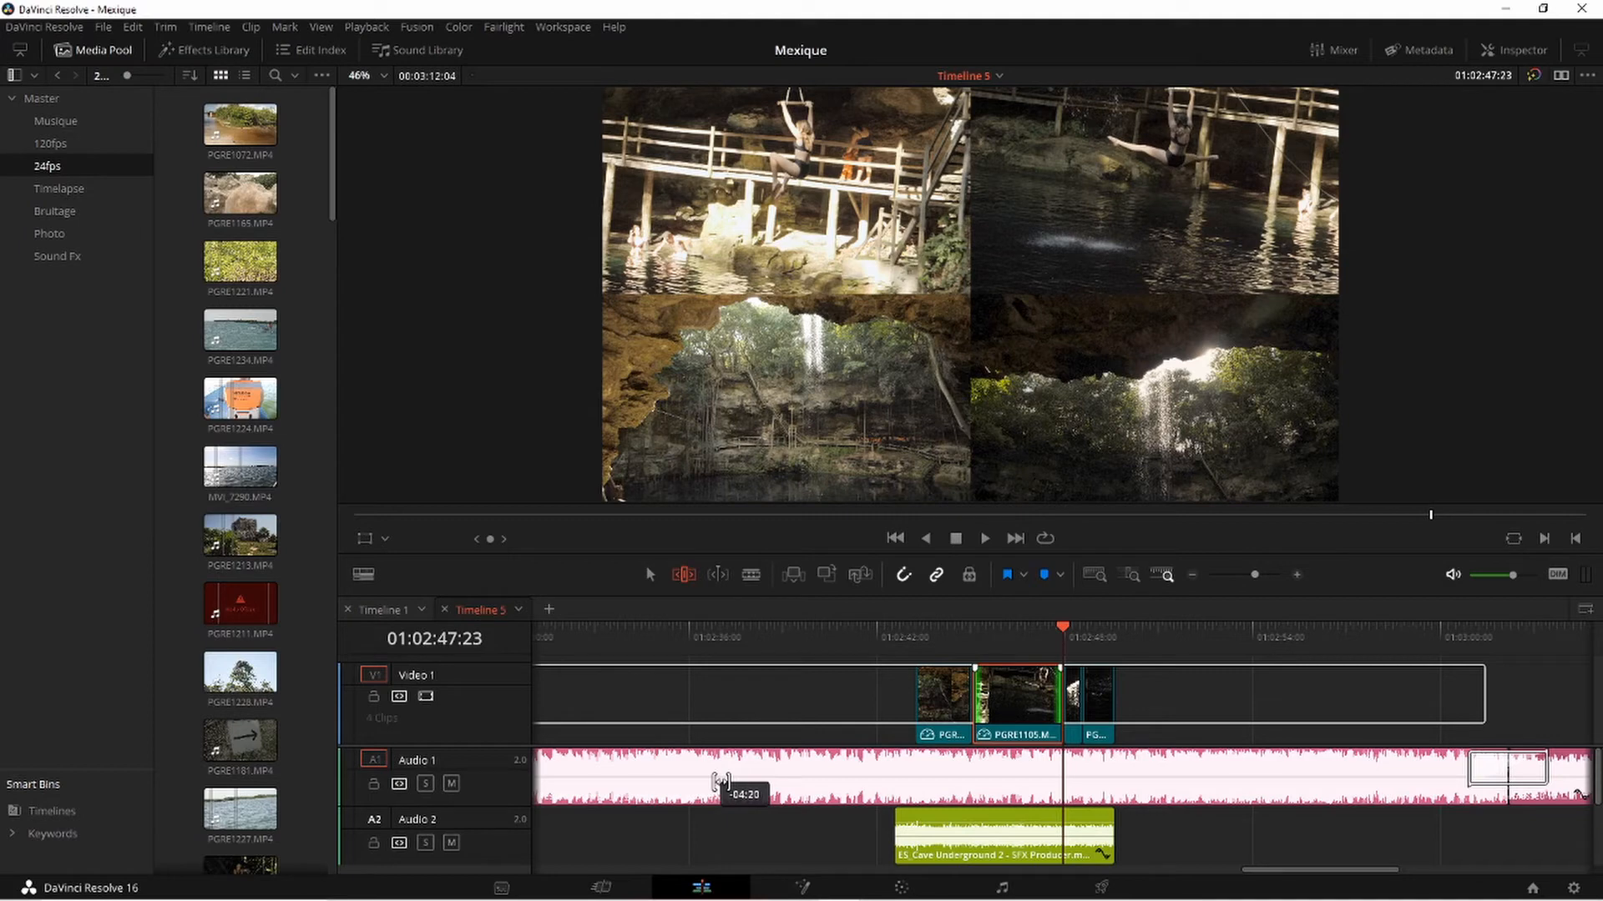
pyautogui.moveTo(720, 782); pyautogui.dragTo(753, 784)
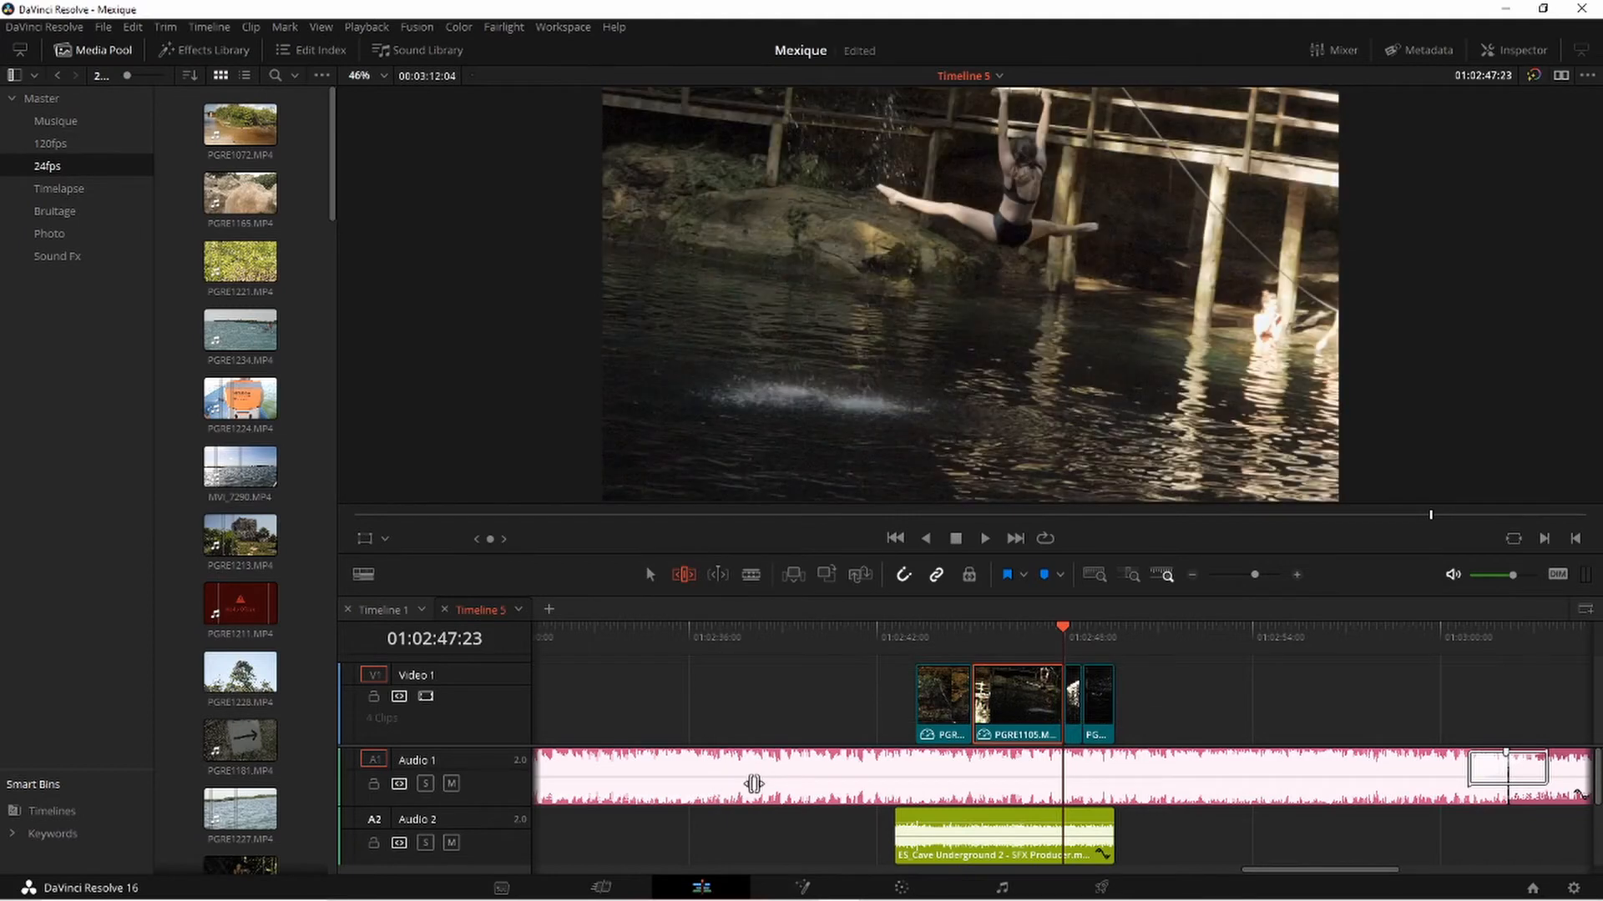
# Play through the slipped PGRE1105.MP4 and check its first frame, its last frame and the following clip's first frame
pyautogui.click(915, 634)
pyautogui.press('space')
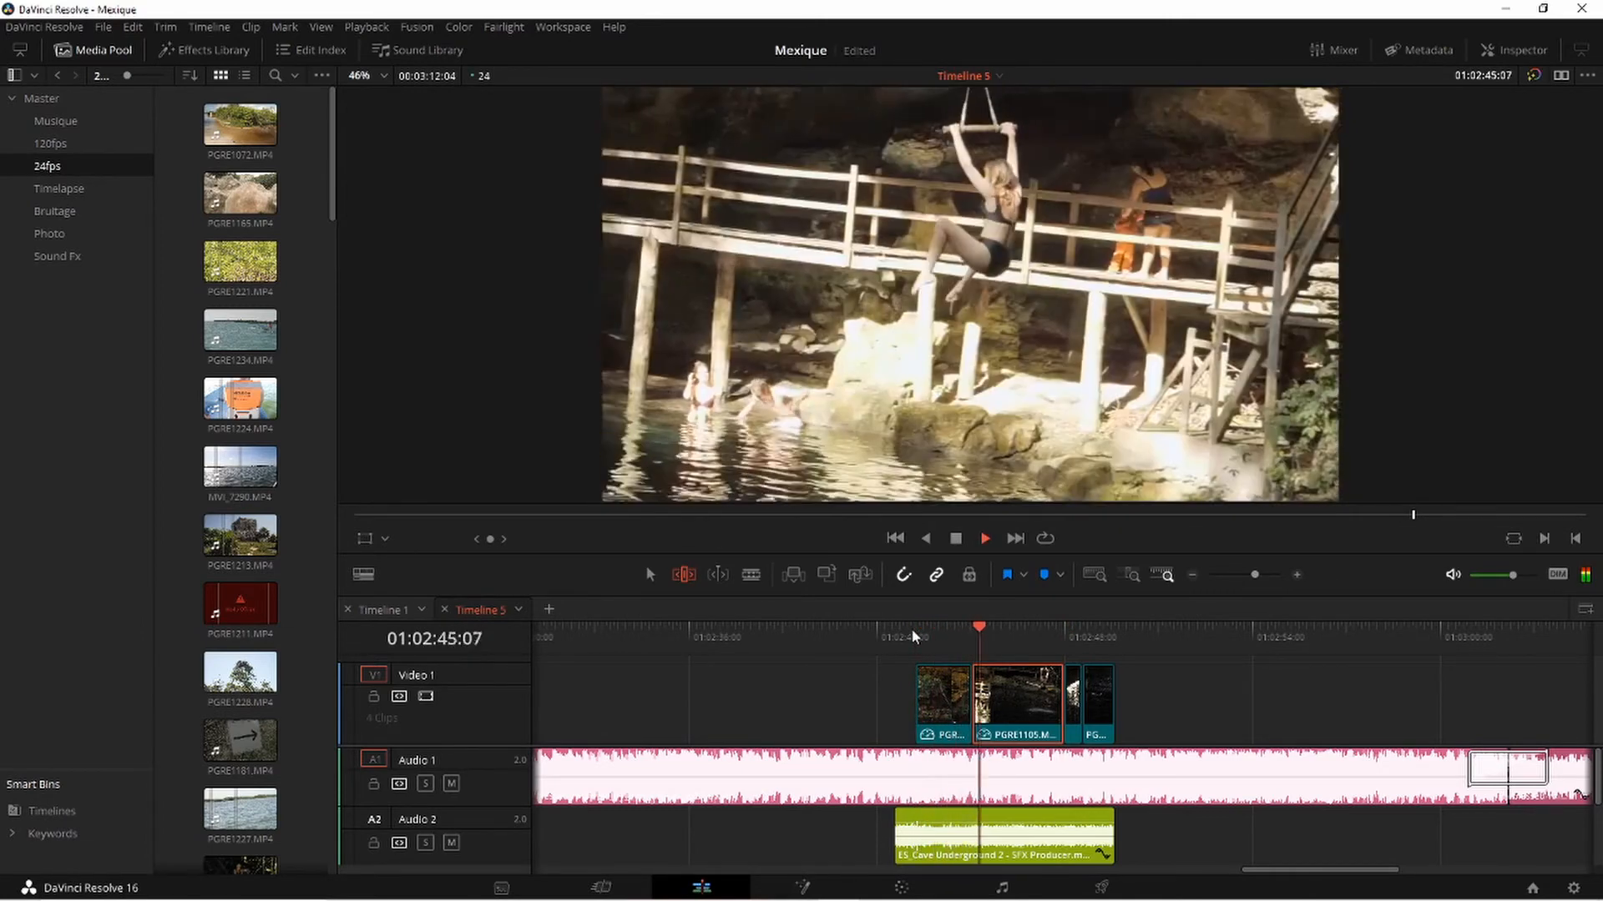
pyautogui.press('space')
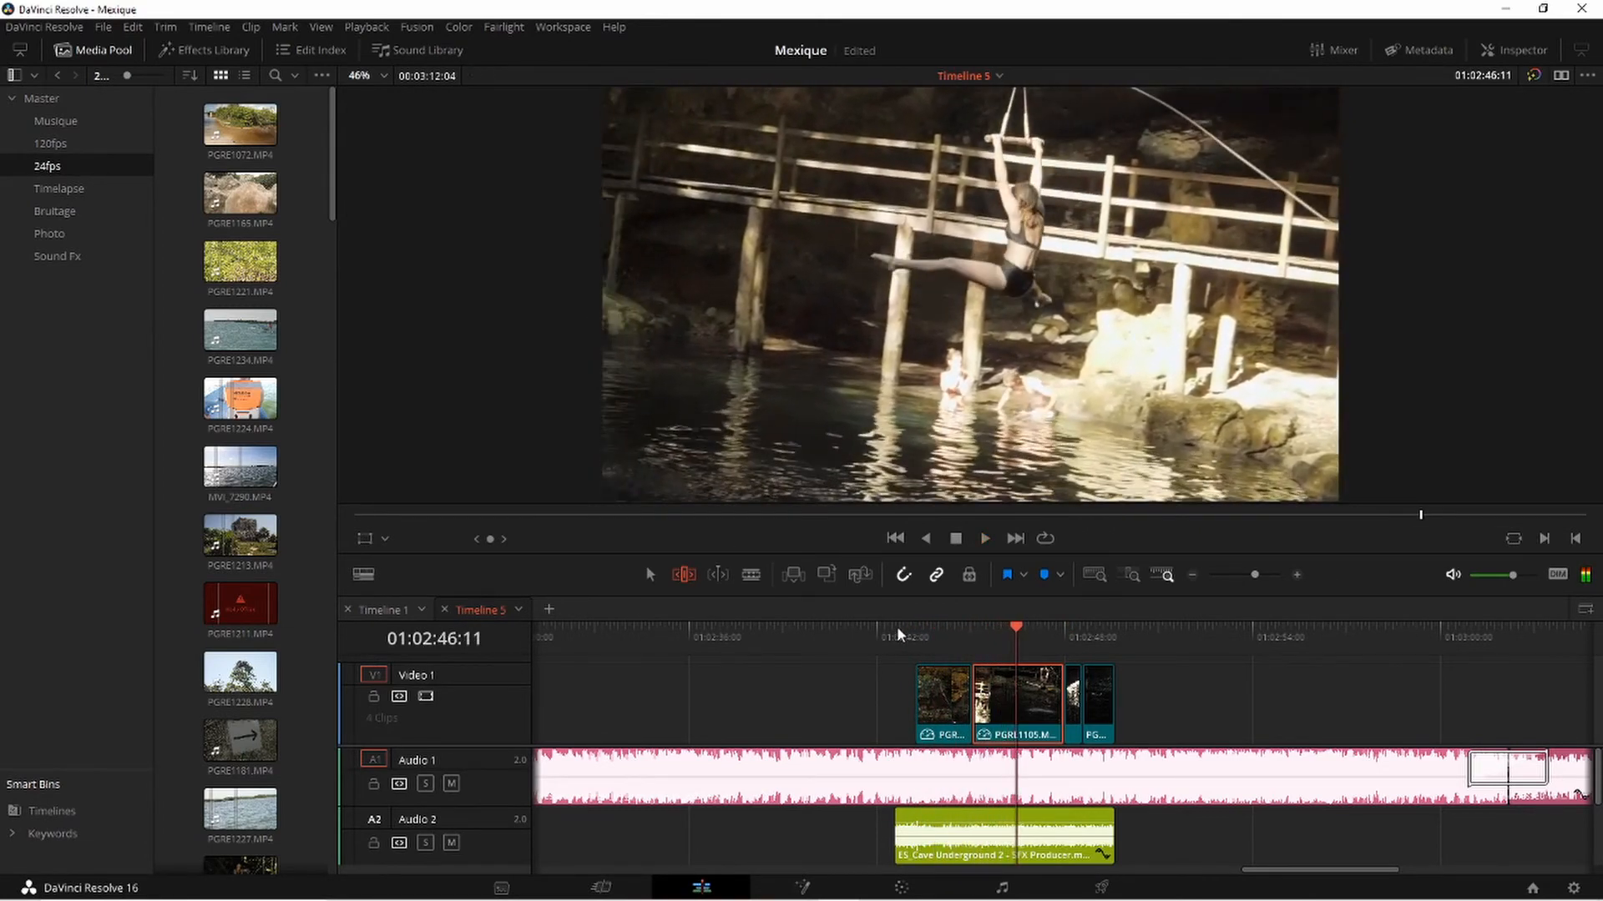
pyautogui.click(975, 634)
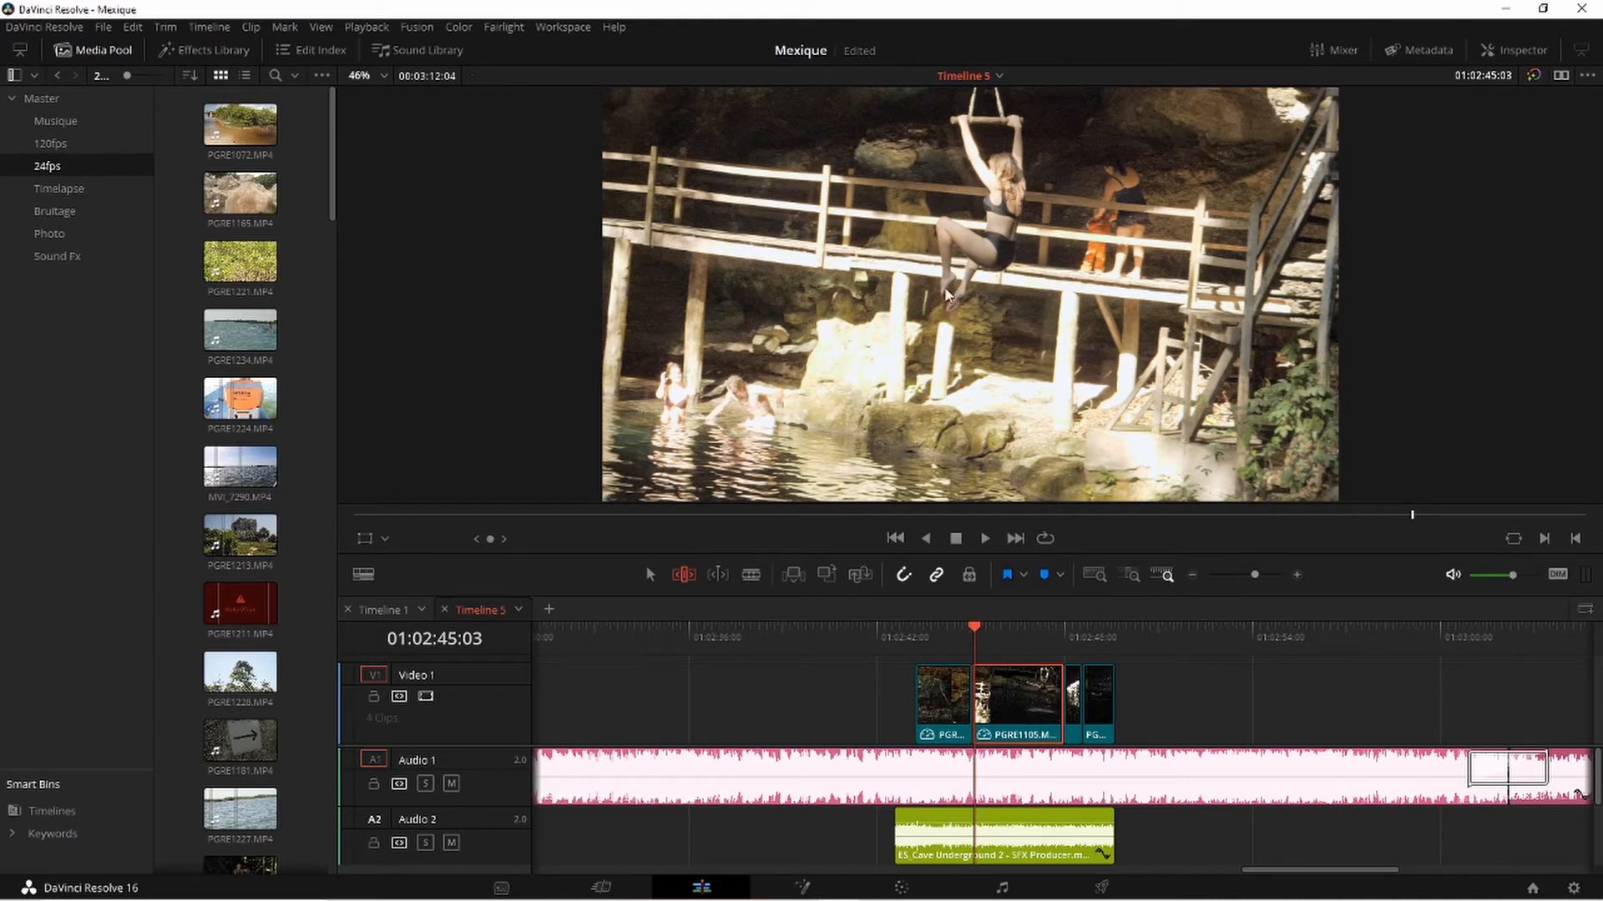
pyautogui.click(1059, 632)
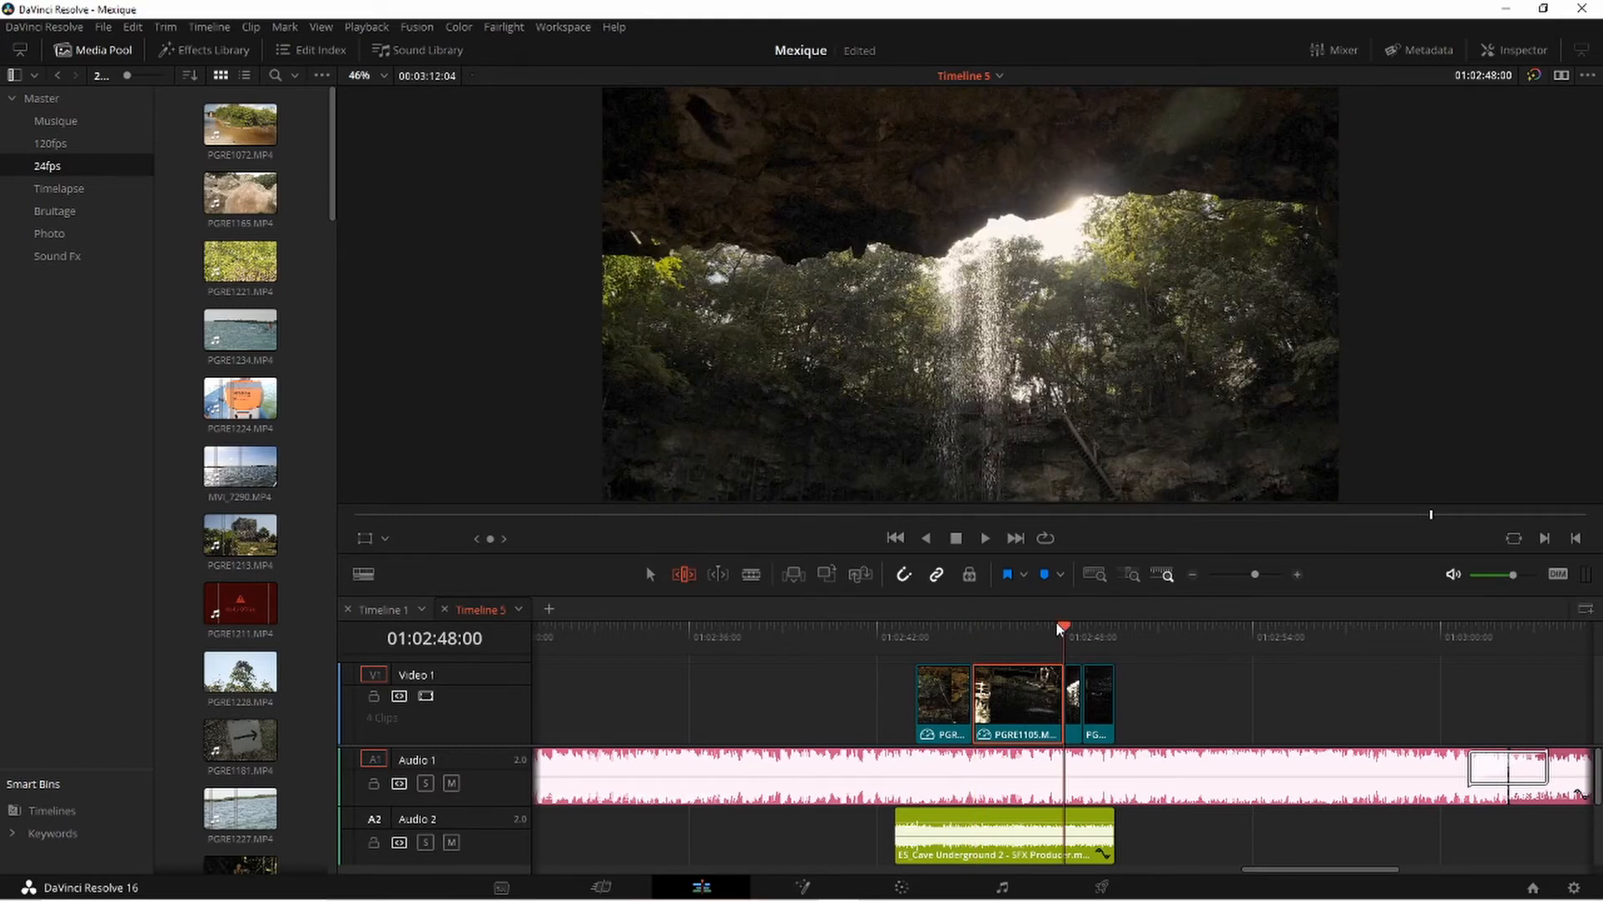
pyautogui.press('Left')
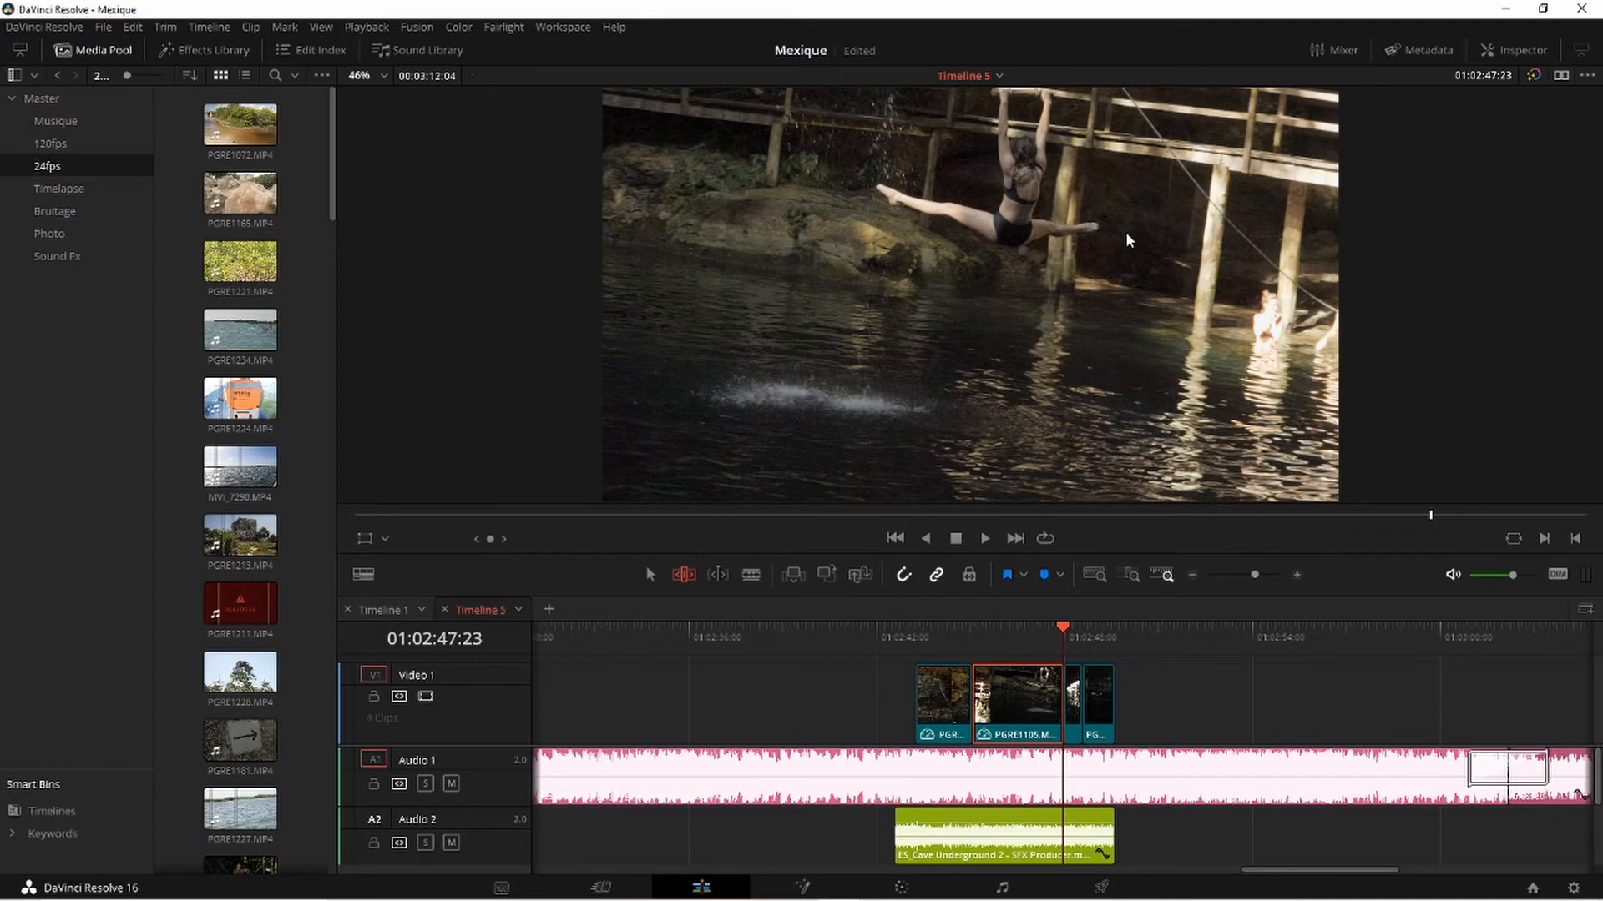
pyautogui.press('Right')
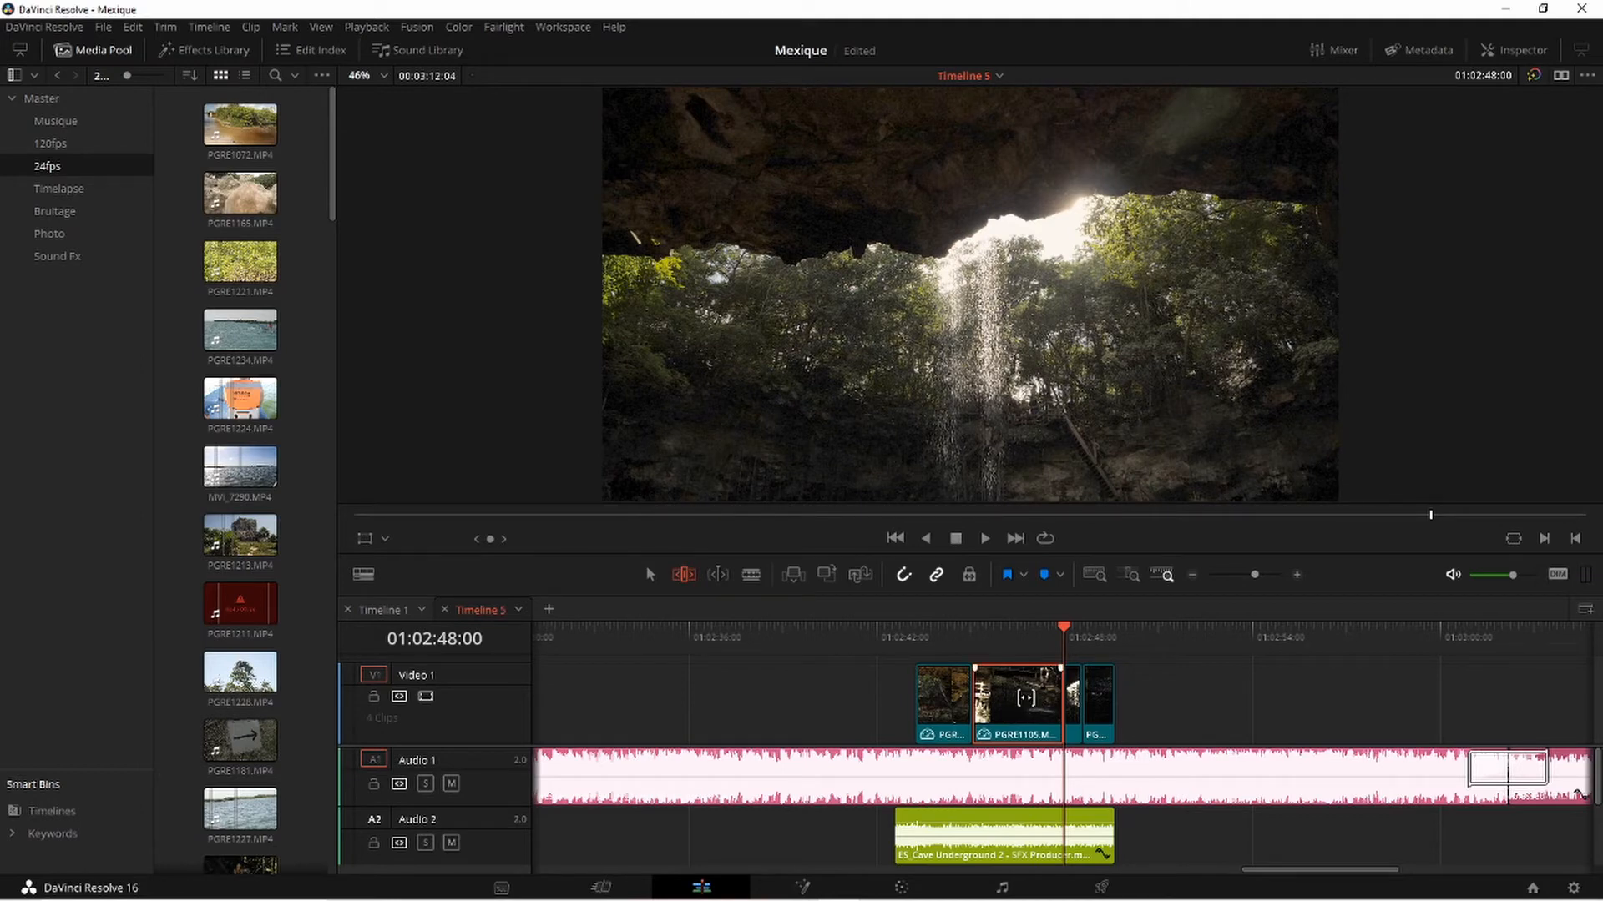
# Slip the footage inside PGRE1105.MP4 slightly without moving the clip between its neighbours
pyautogui.moveTo(1026, 697); pyautogui.dragTo(1053, 736)
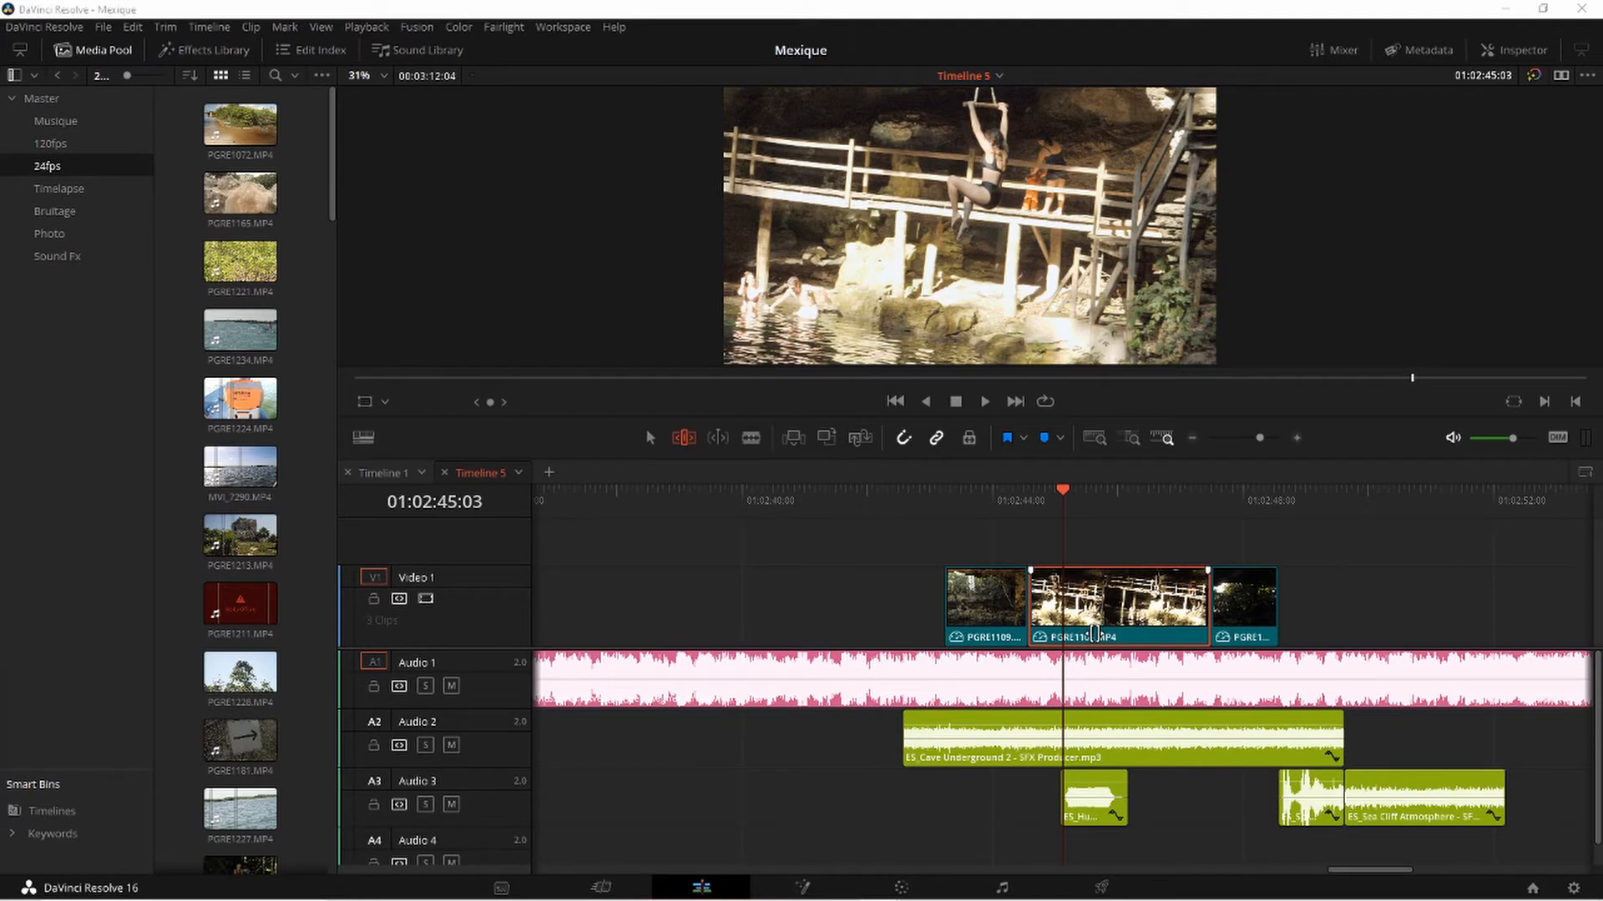
pyautogui.moveTo(1095, 635); pyautogui.dragTo(1095, 634)
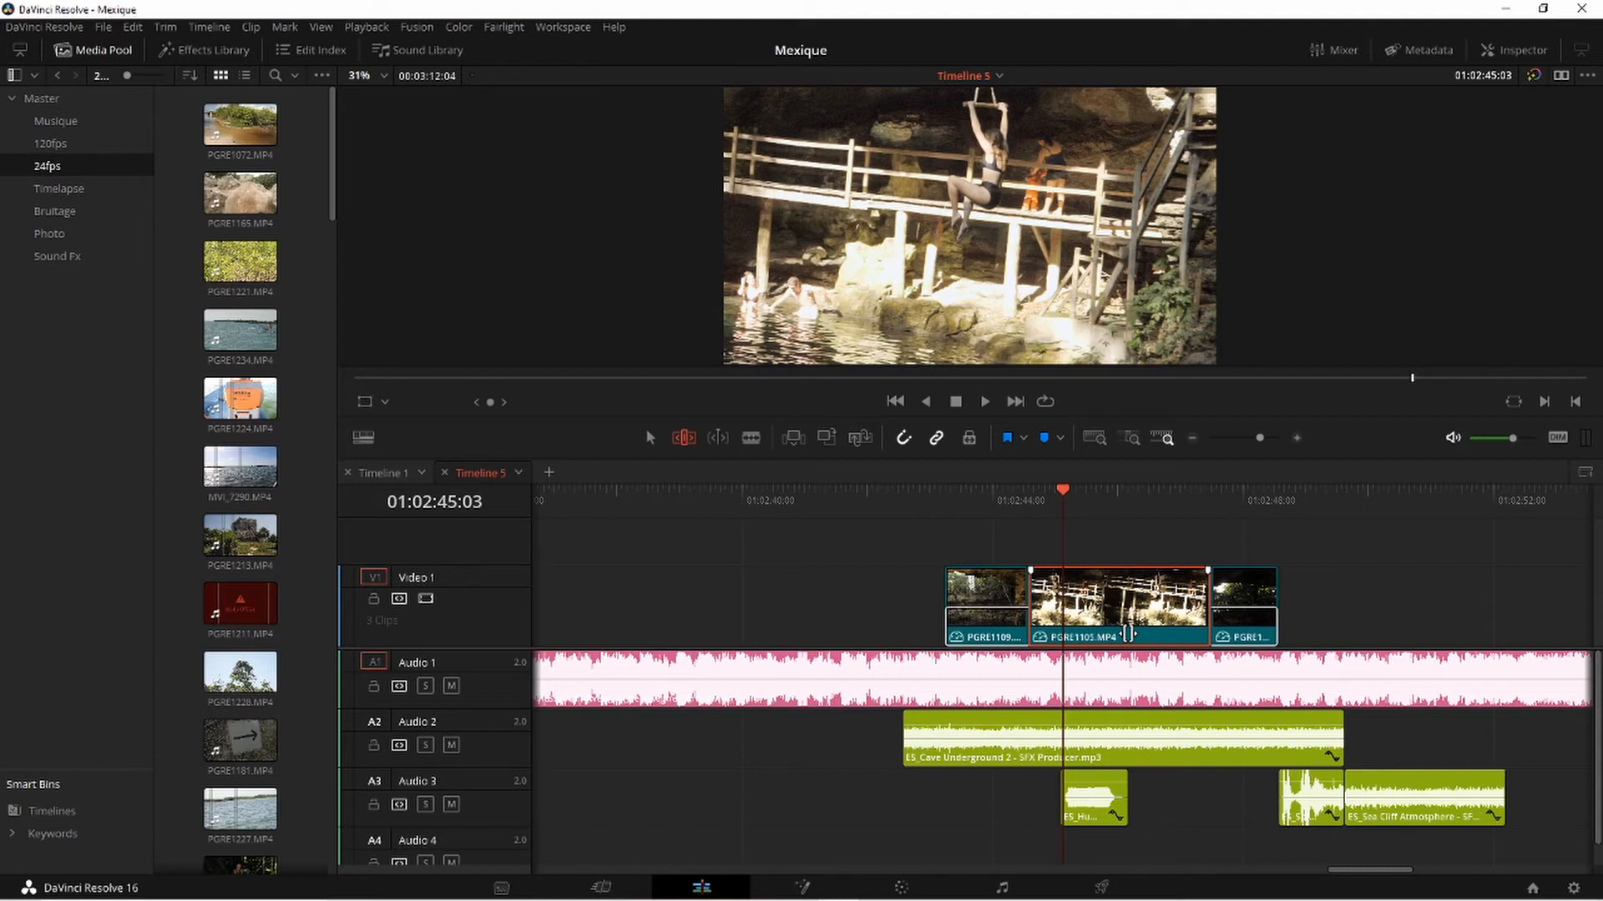
pyautogui.moveTo(1129, 591)
pyautogui.mouseDown()
pyautogui.moveTo(1089, 590)
pyautogui.moveTo(1111, 601)
pyautogui.mouseUp()
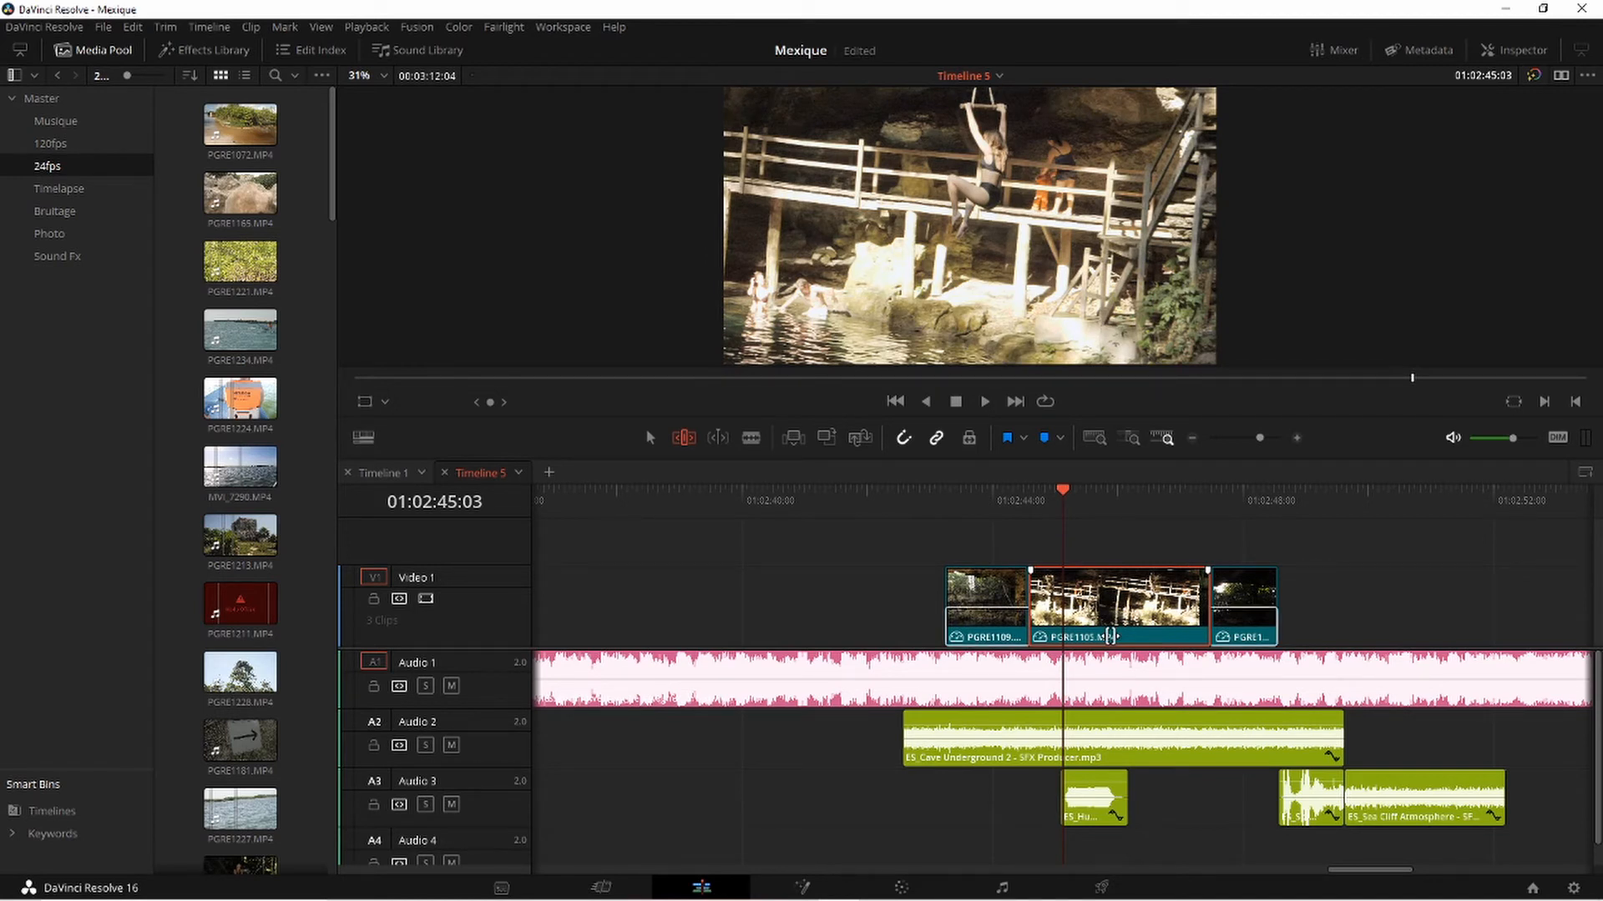
# Slide PGRE1105.MP4 between its neighbours, from about -18 to +13 frames, settle it slightly earlier, and enlarge the viewer
pyautogui.moveTo(1110, 636); pyautogui.dragTo(1062, 649)
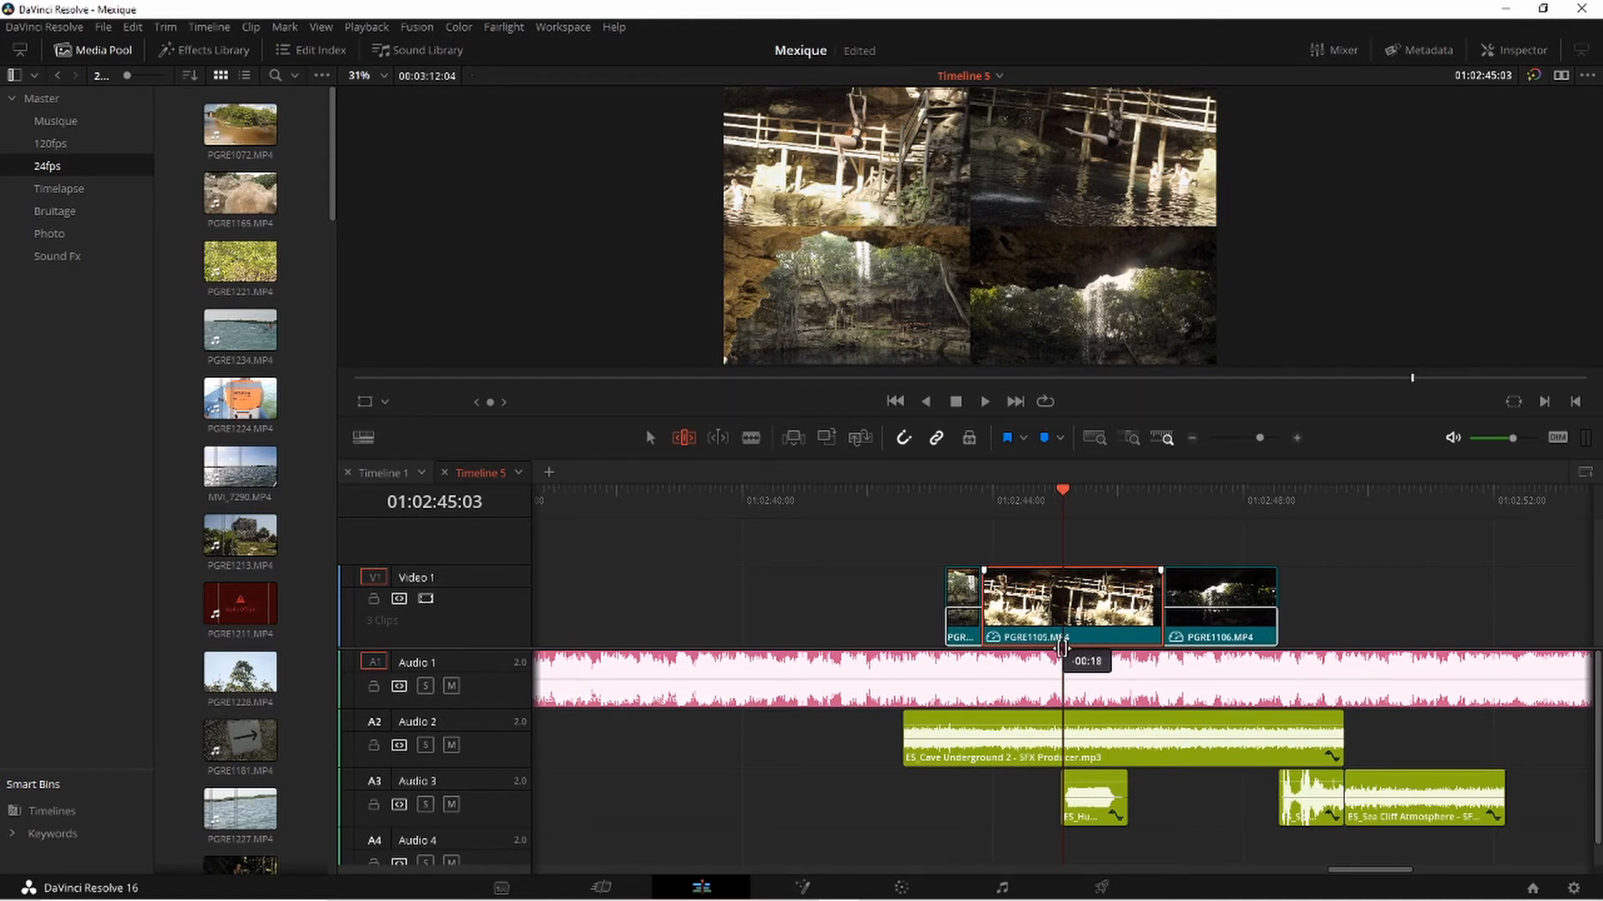
pyautogui.moveTo(1062, 649); pyautogui.dragTo(1145, 651)
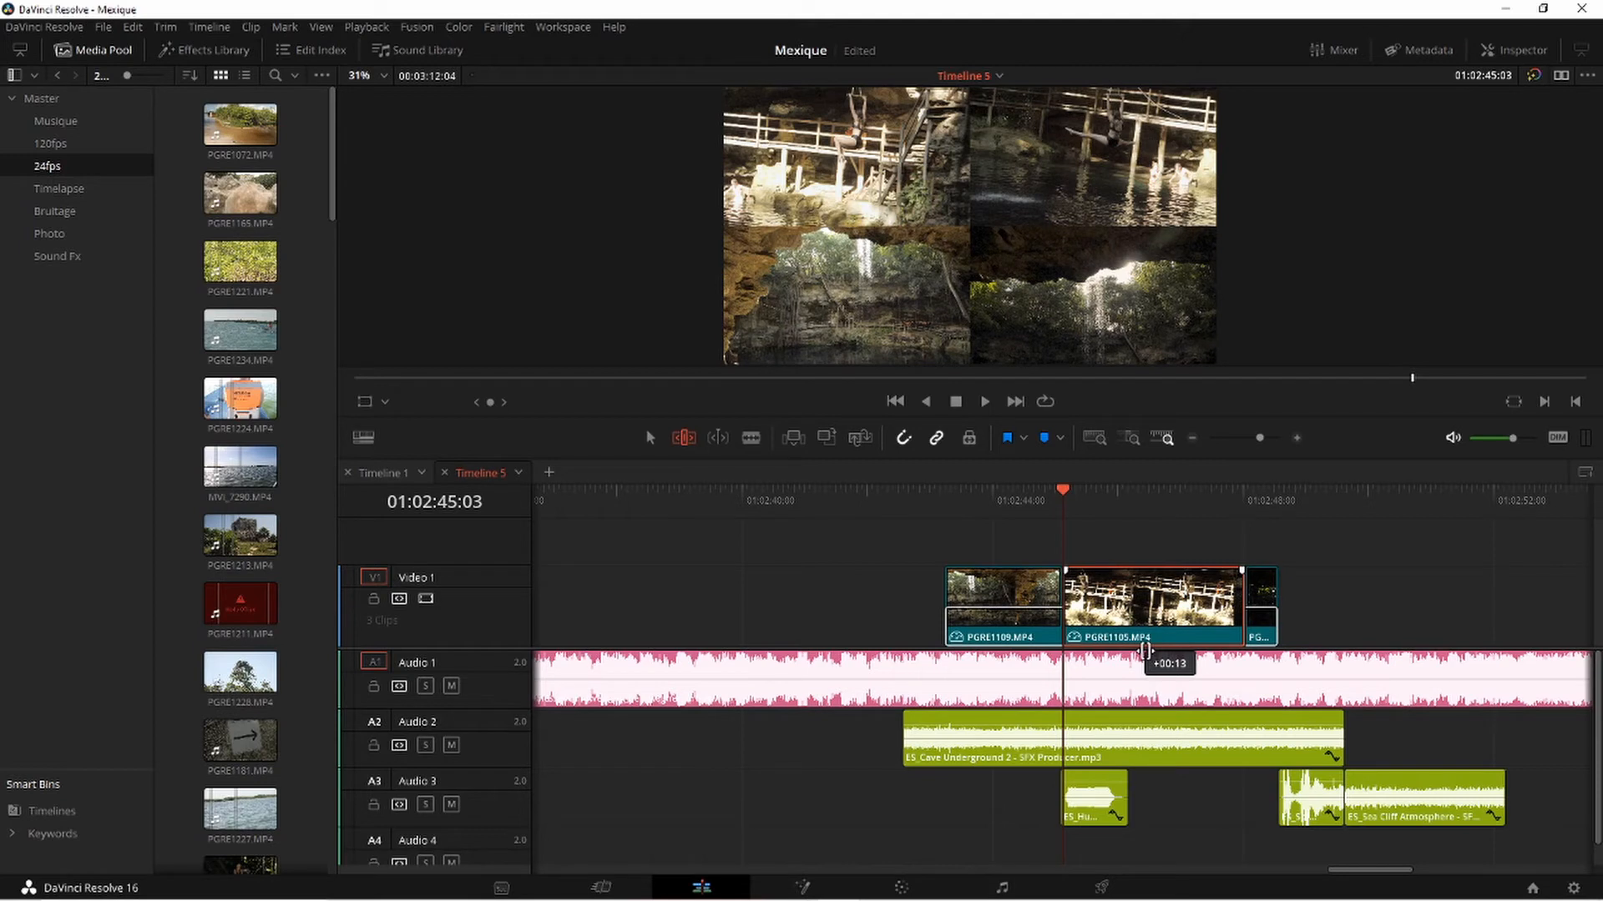
pyautogui.moveTo(1144, 651); pyautogui.dragTo(1081, 665)
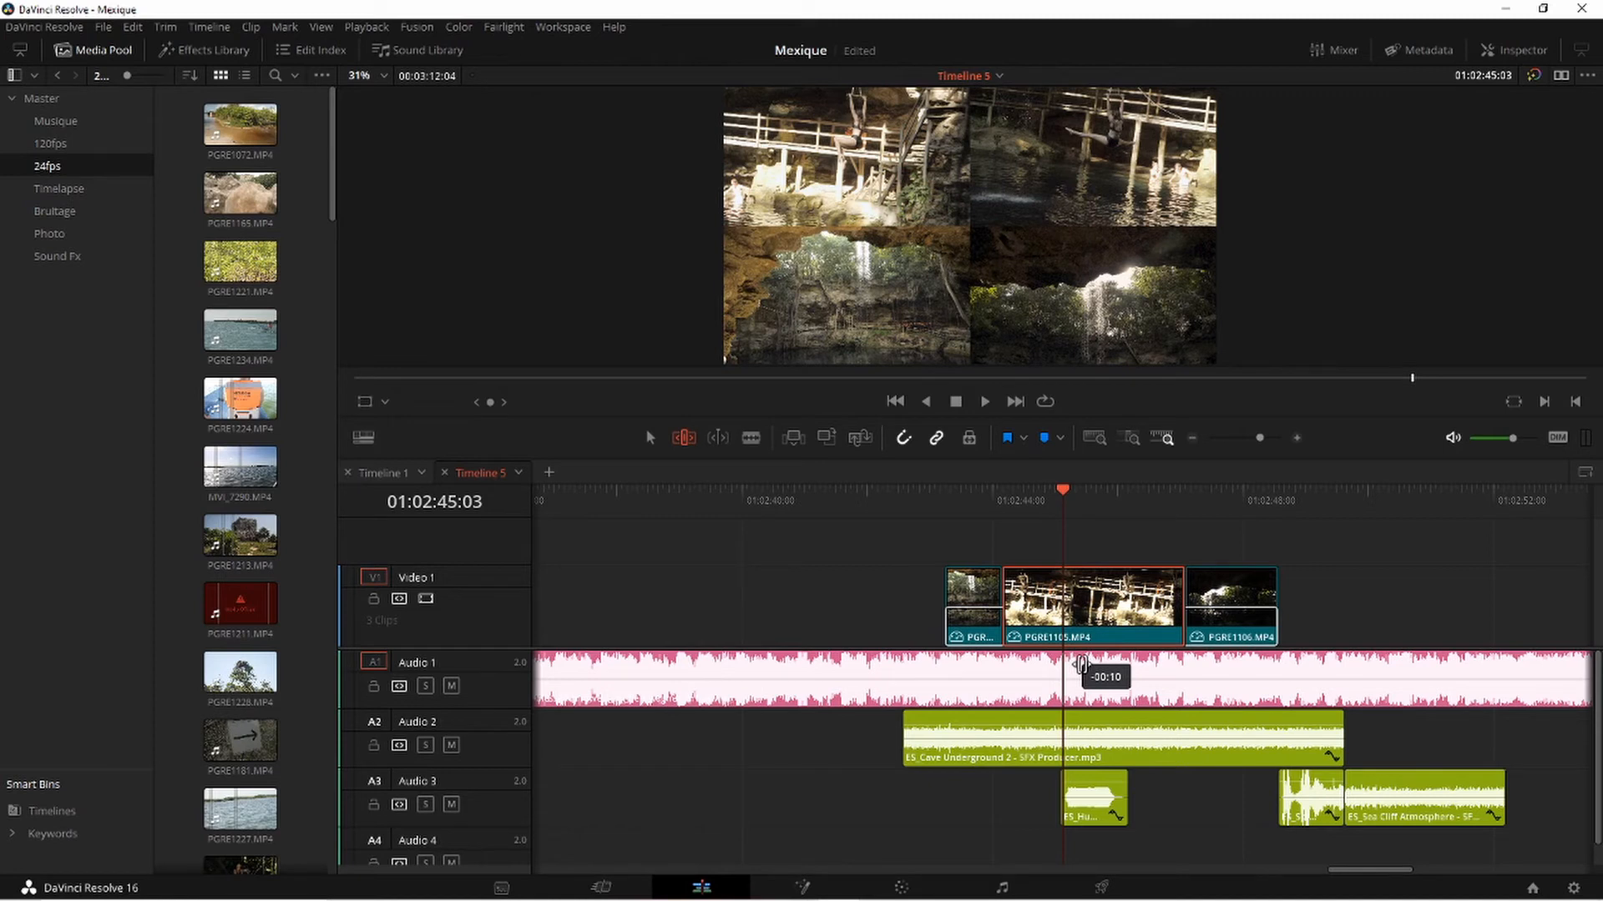
pyautogui.moveTo(1081, 665); pyautogui.dragTo(1101, 672)
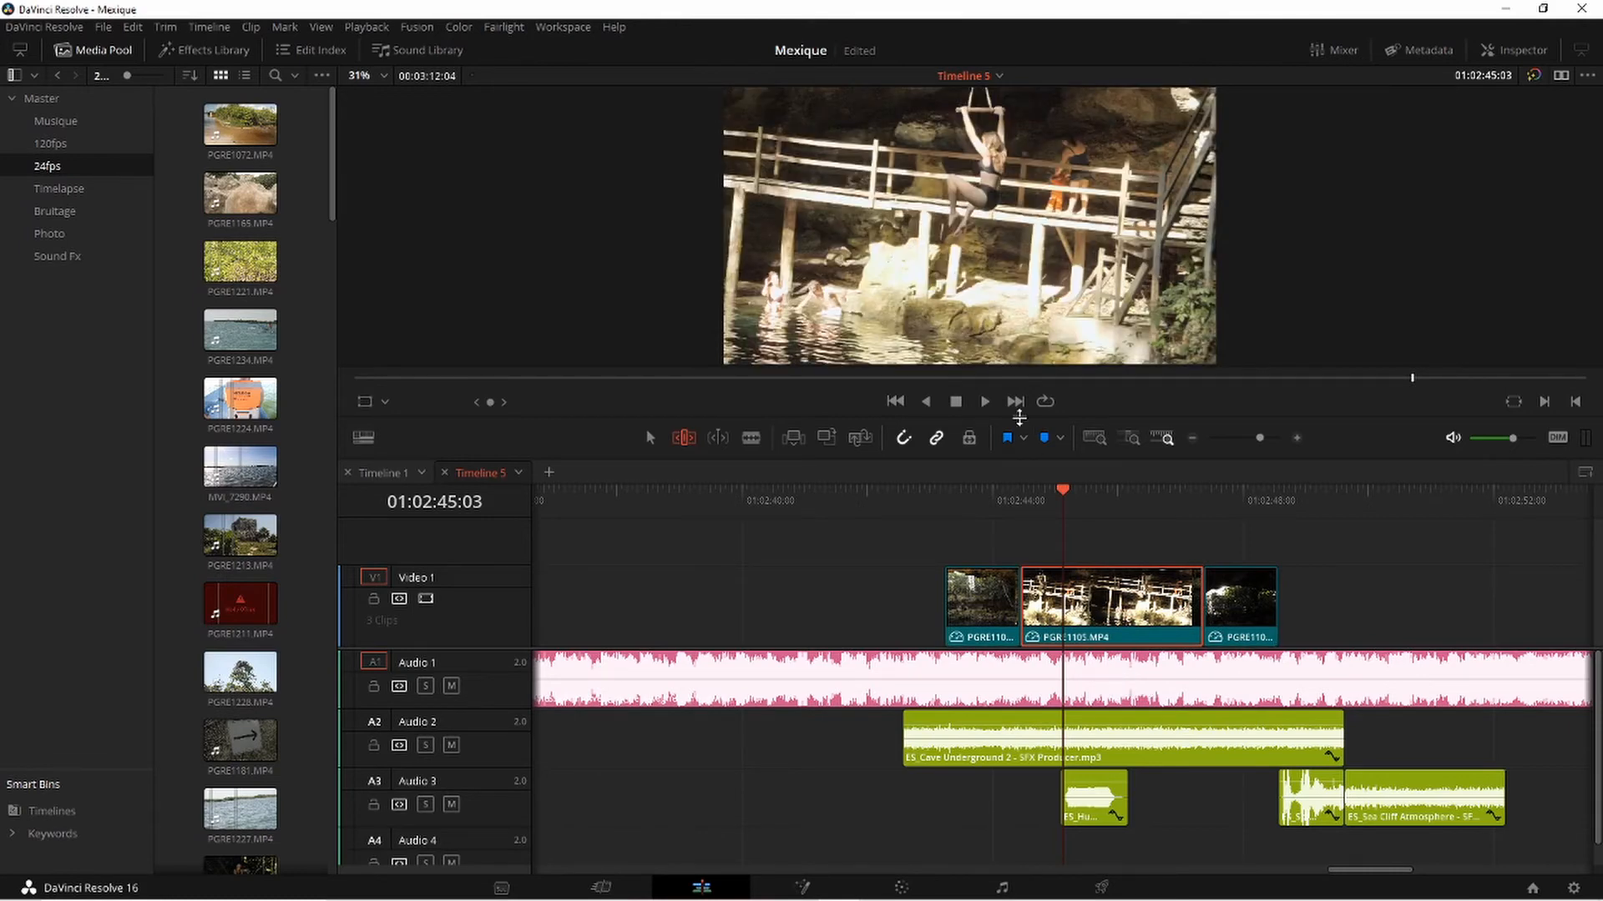
pyautogui.moveTo(1020, 422); pyautogui.dragTo(1022, 494)
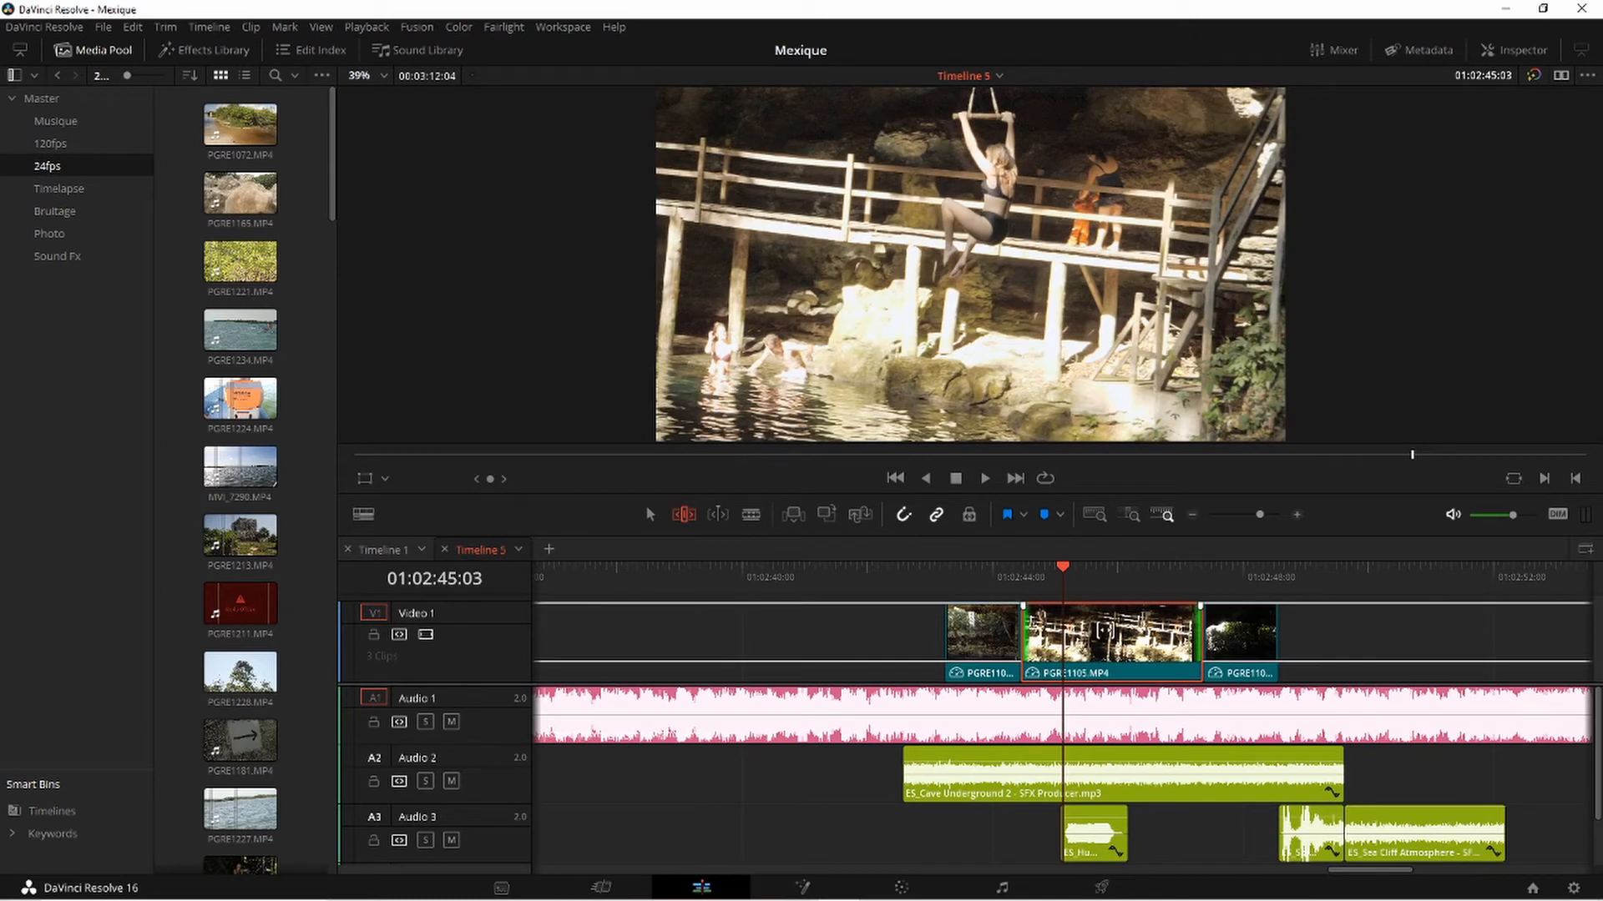
# Slide PGRE1105.MP4 about 1 second 4 frames earlier, all the way over the preceding clip
pyautogui.moveTo(1102, 636)
pyautogui.mouseDown()
pyautogui.moveTo(1157, 648)
pyautogui.moveTo(1102, 649)
pyautogui.mouseUp()
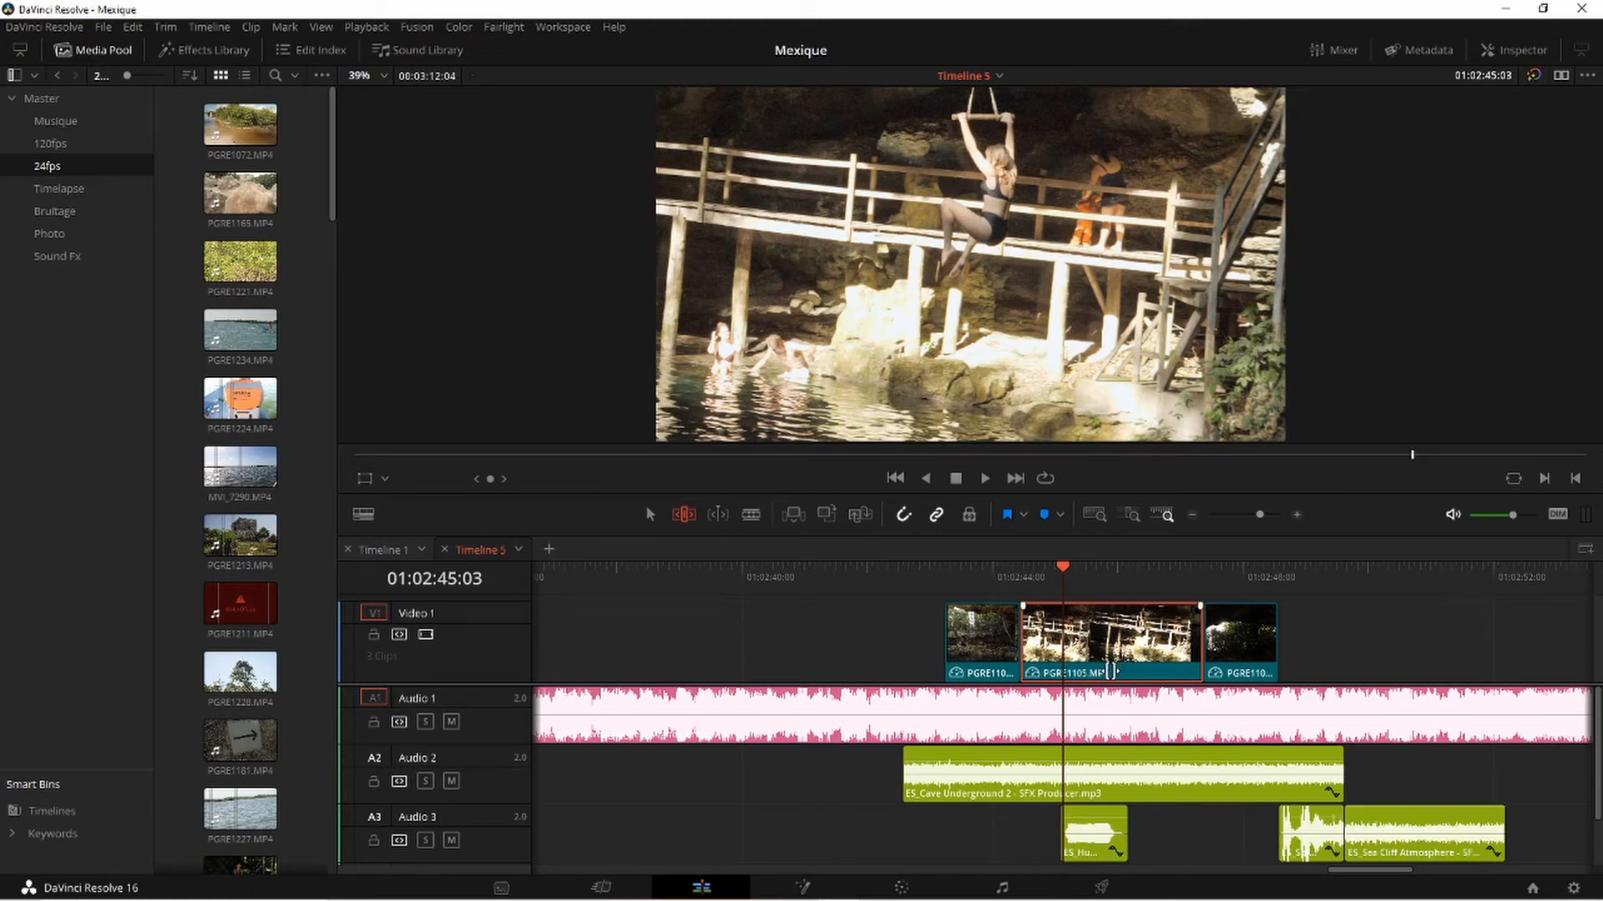
pyautogui.moveTo(1111, 672)
pyautogui.mouseDown()
pyautogui.moveTo(1053, 674)
pyautogui.moveTo(1115, 681)
pyautogui.mouseUp()
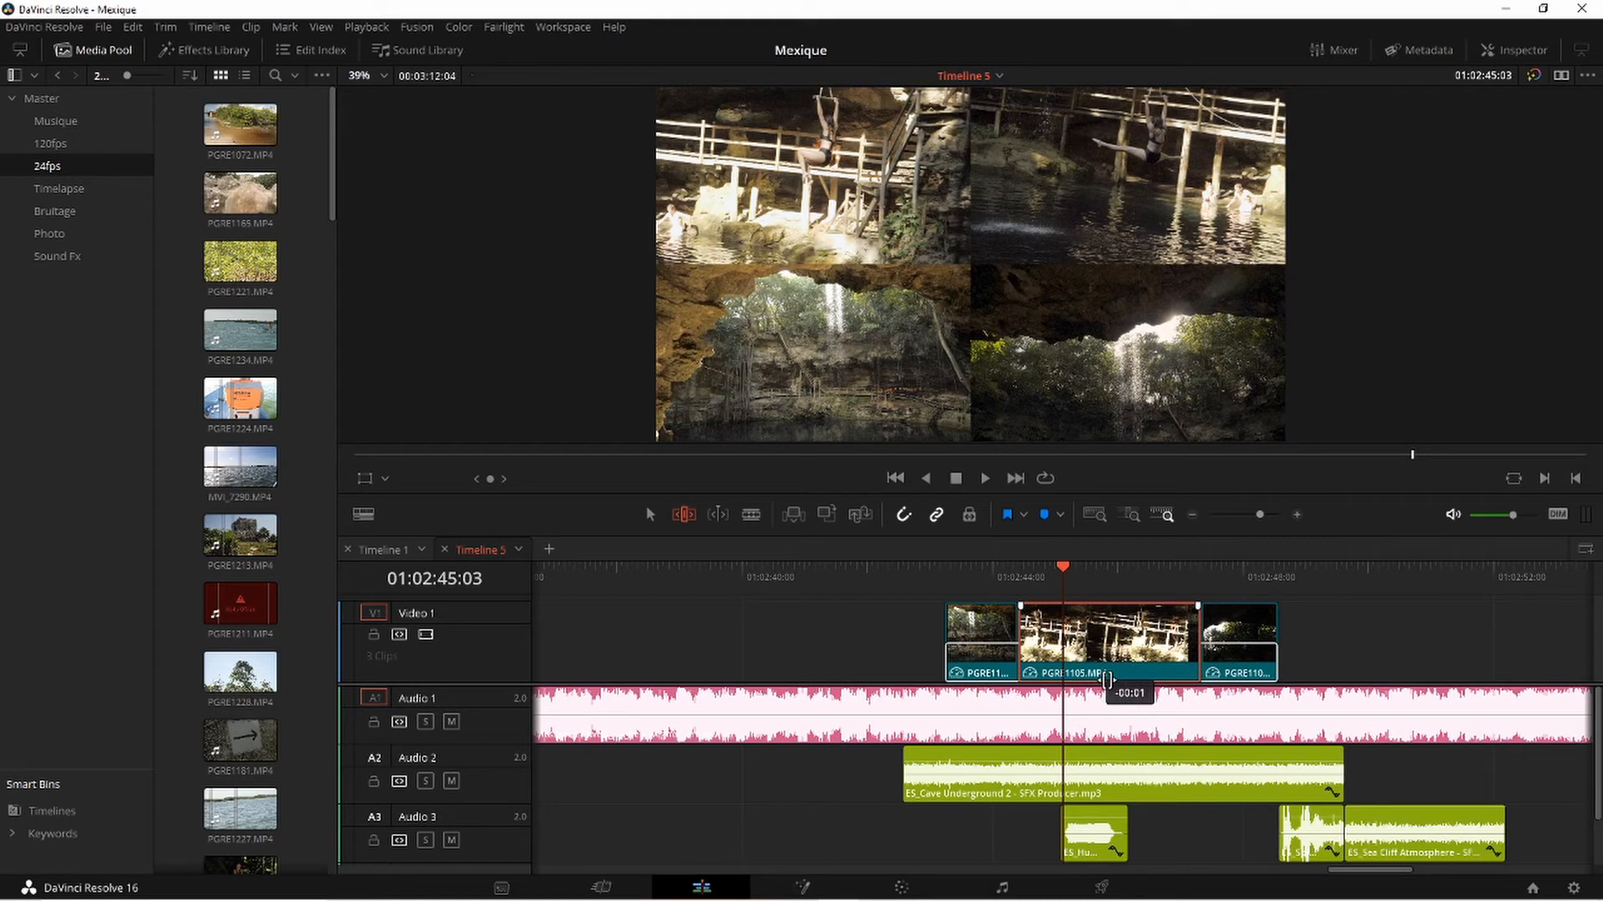
pyautogui.moveTo(1107, 680); pyautogui.dragTo(1042, 709)
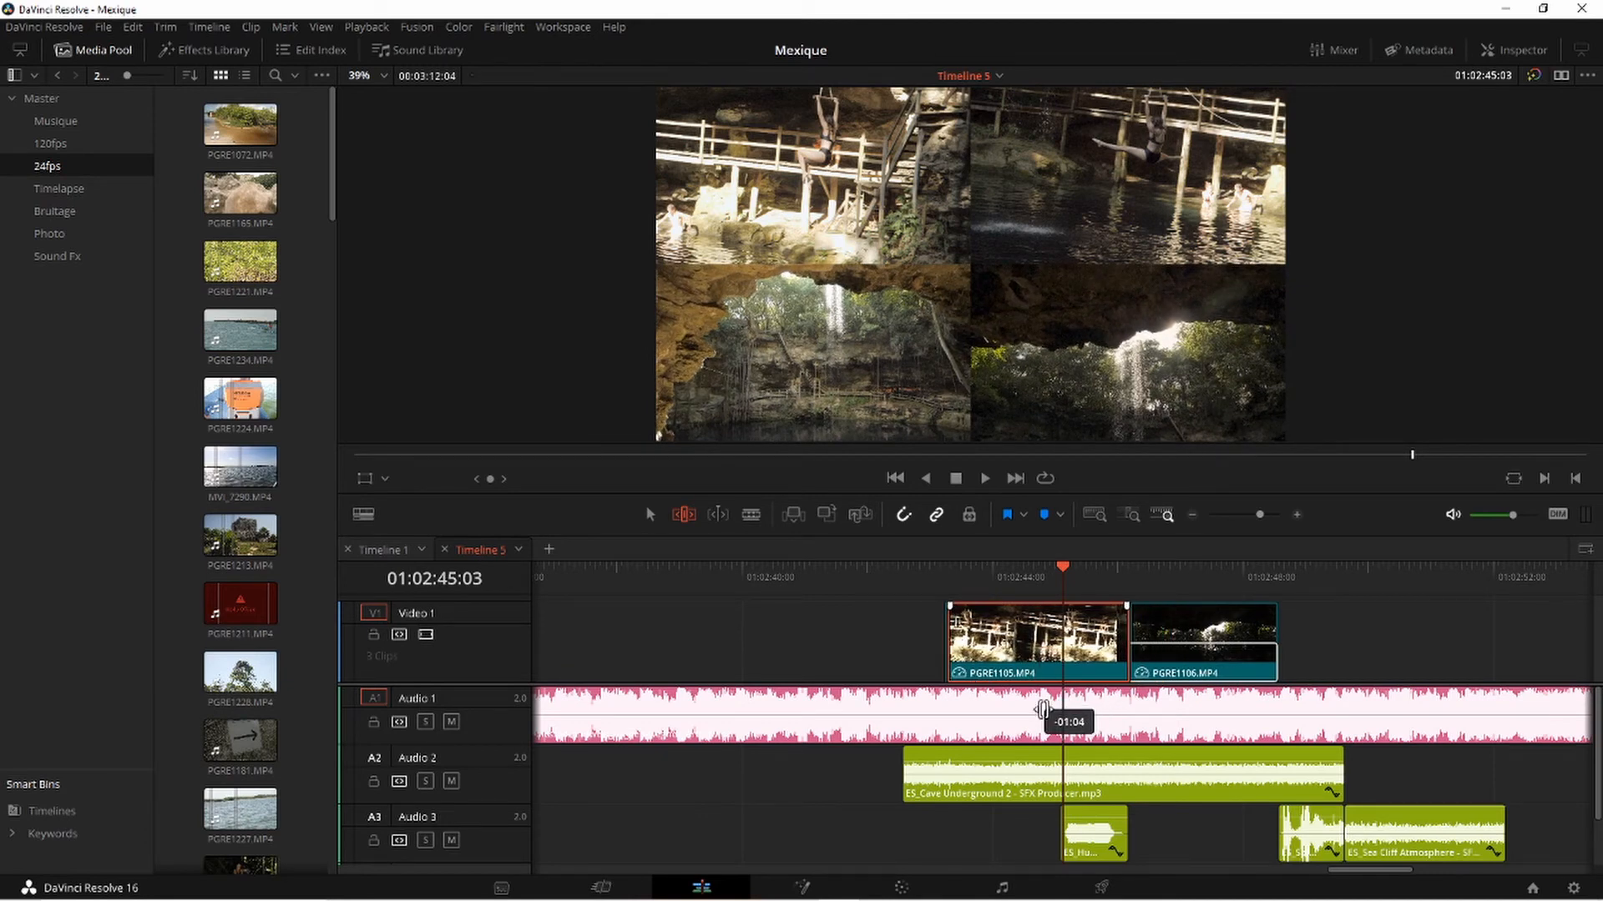
pyautogui.moveTo(1043, 709); pyautogui.dragTo(1043, 710)
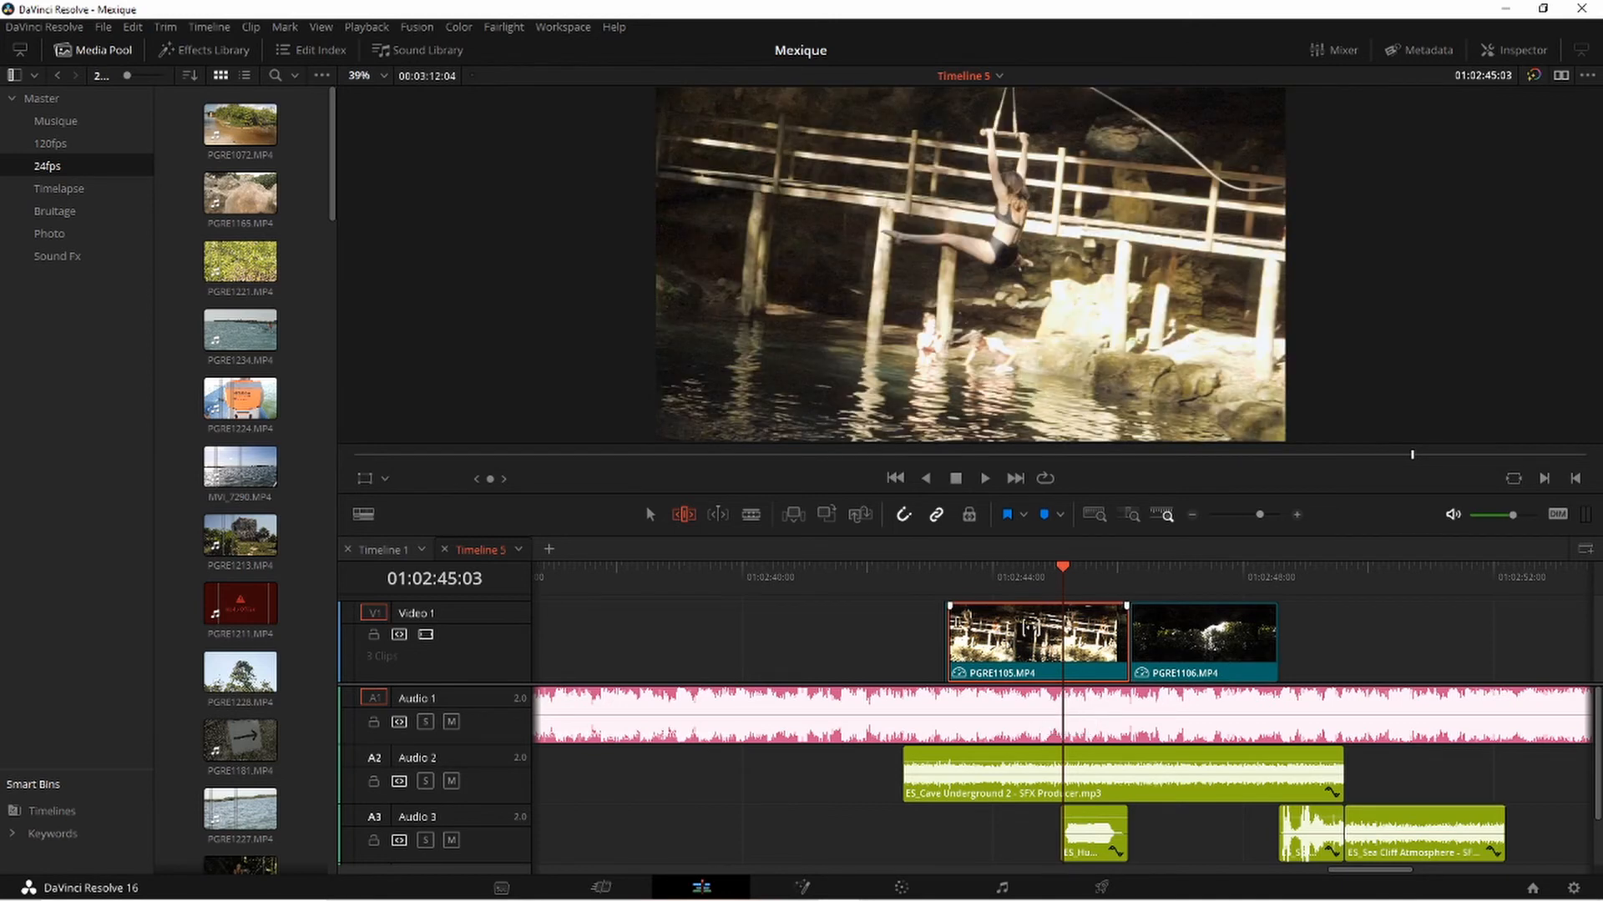
# Check the first and last frames of the slid PGRE1105.MP4 and return the clip to its place between its neighbours
pyautogui.click(952, 575)
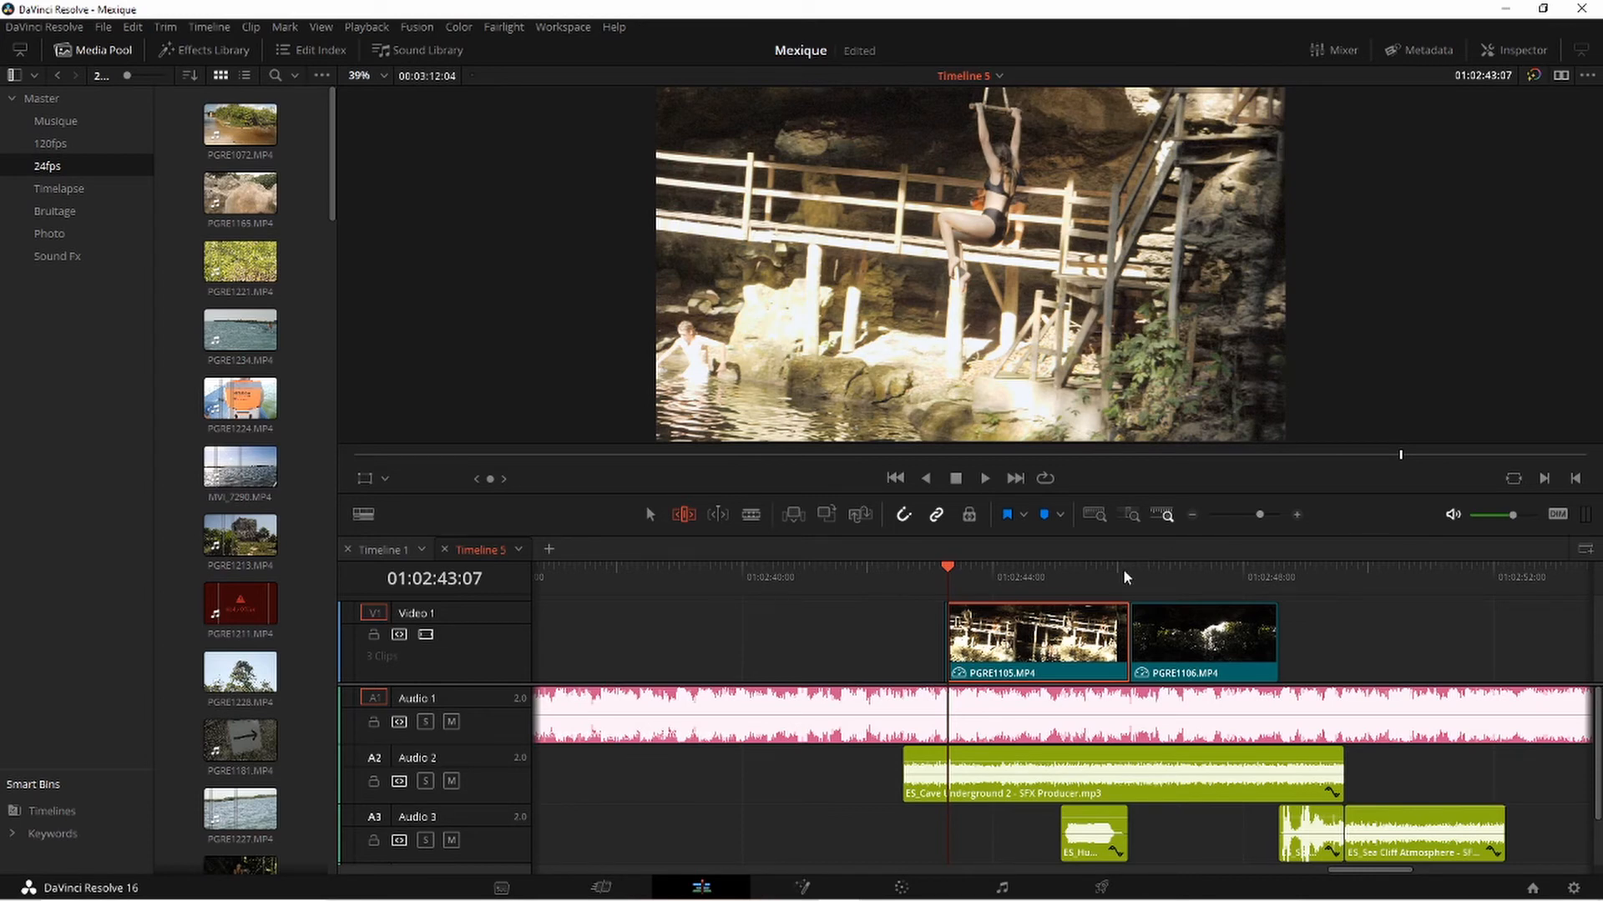
pyautogui.click(1125, 576)
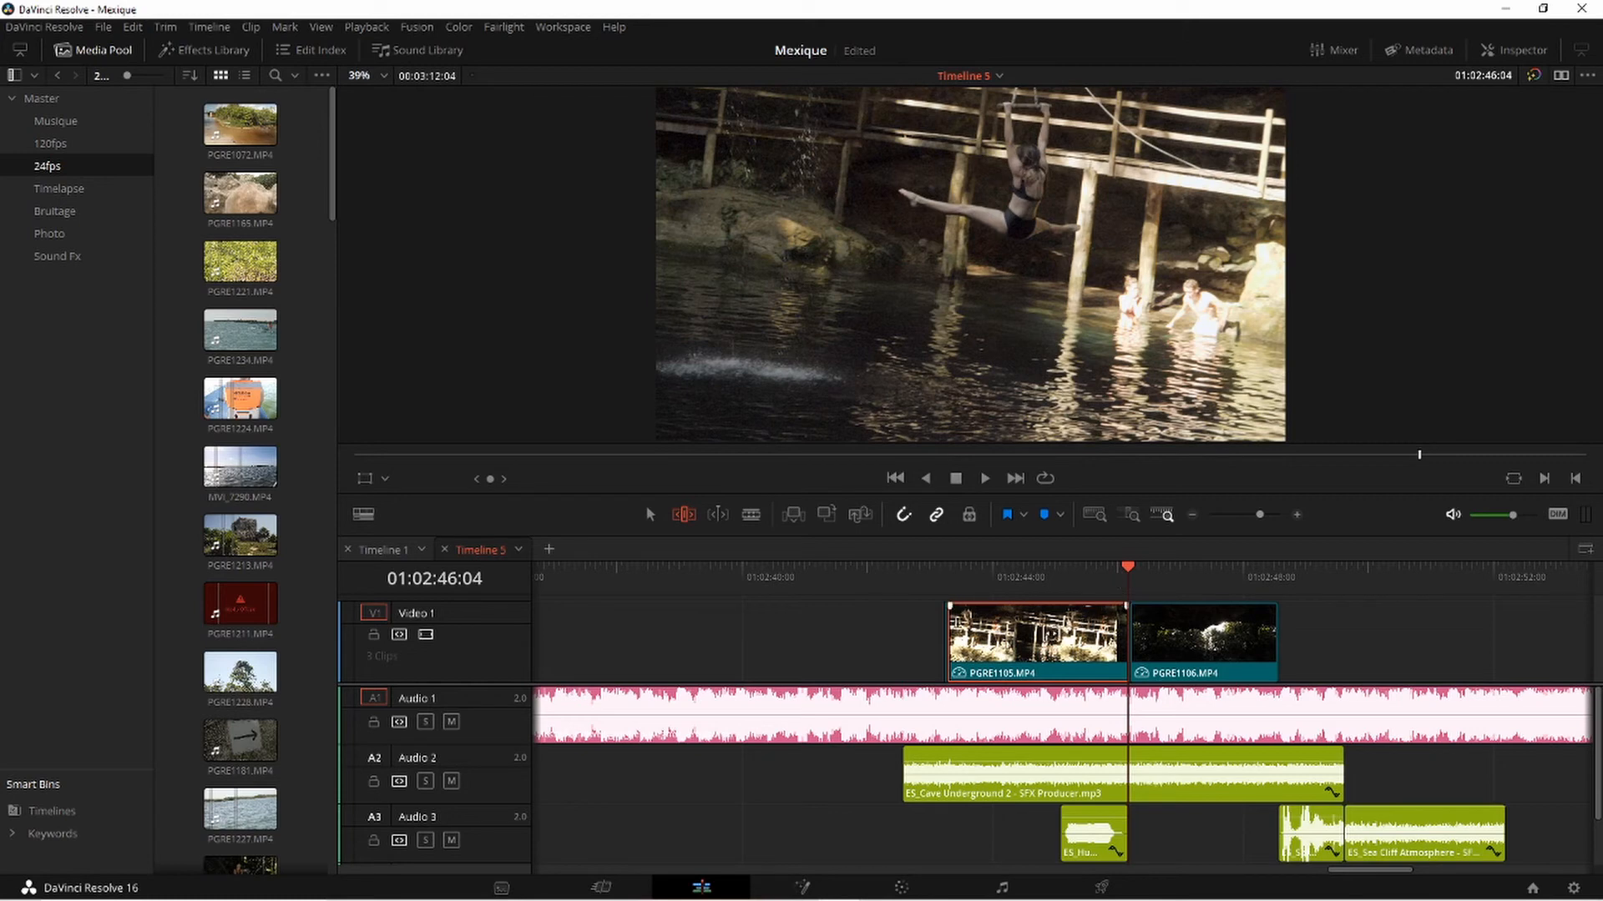
pyautogui.moveTo(1046, 672); pyautogui.dragTo(1123, 675)
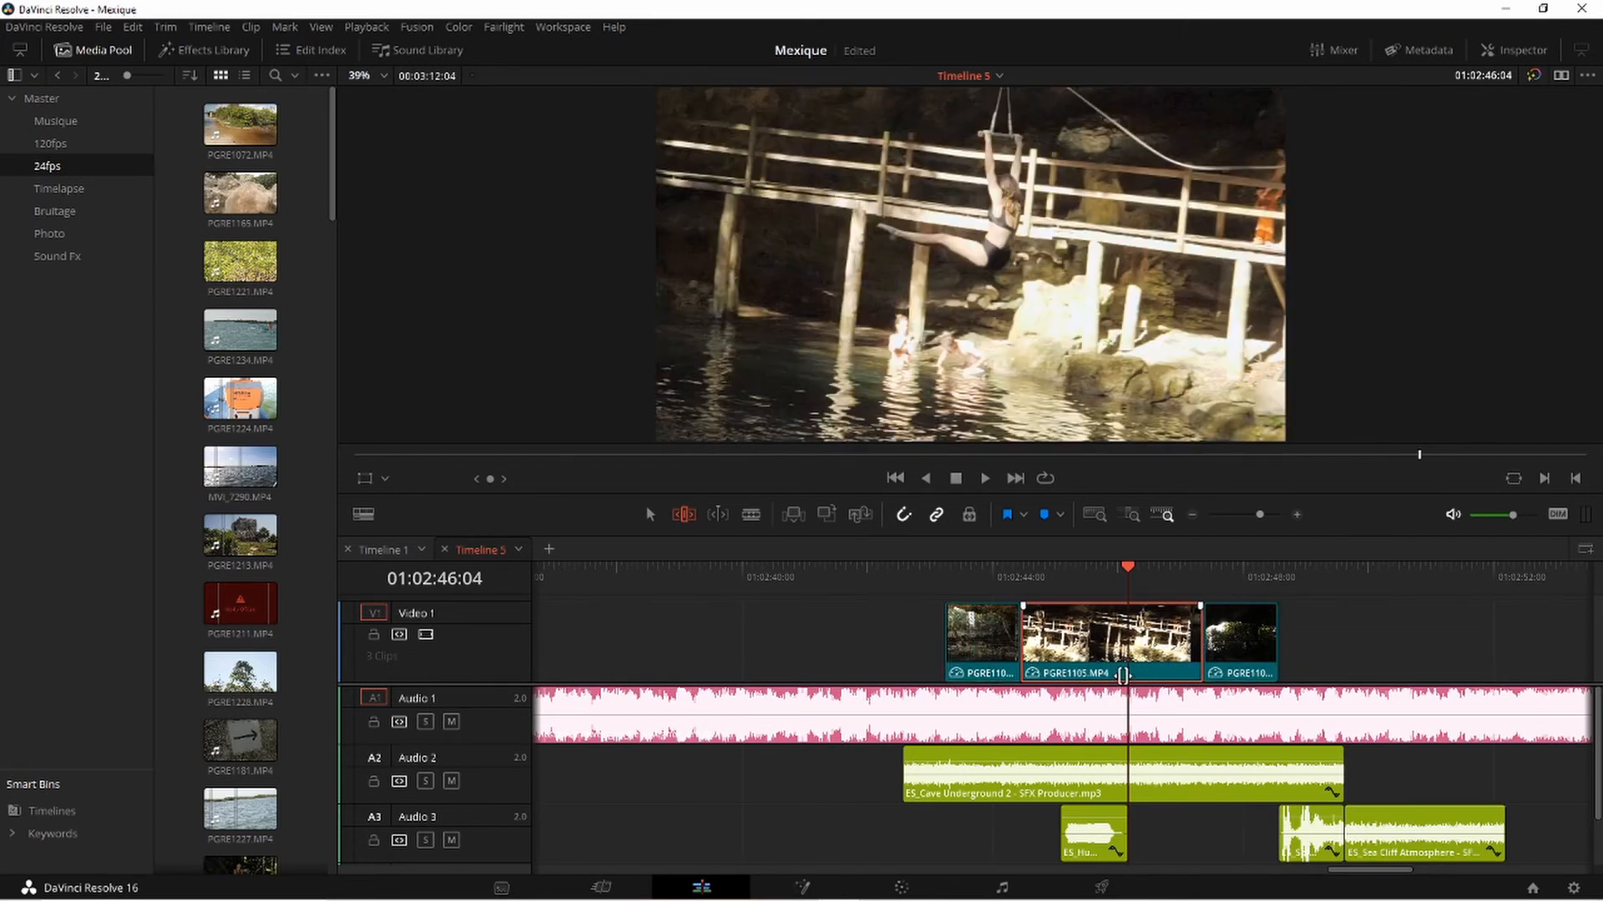
# Save the project and slide PGRE1105.MP4 about 4 frames later between its neighbours
pyautogui.hotkey('ctrl', 's')
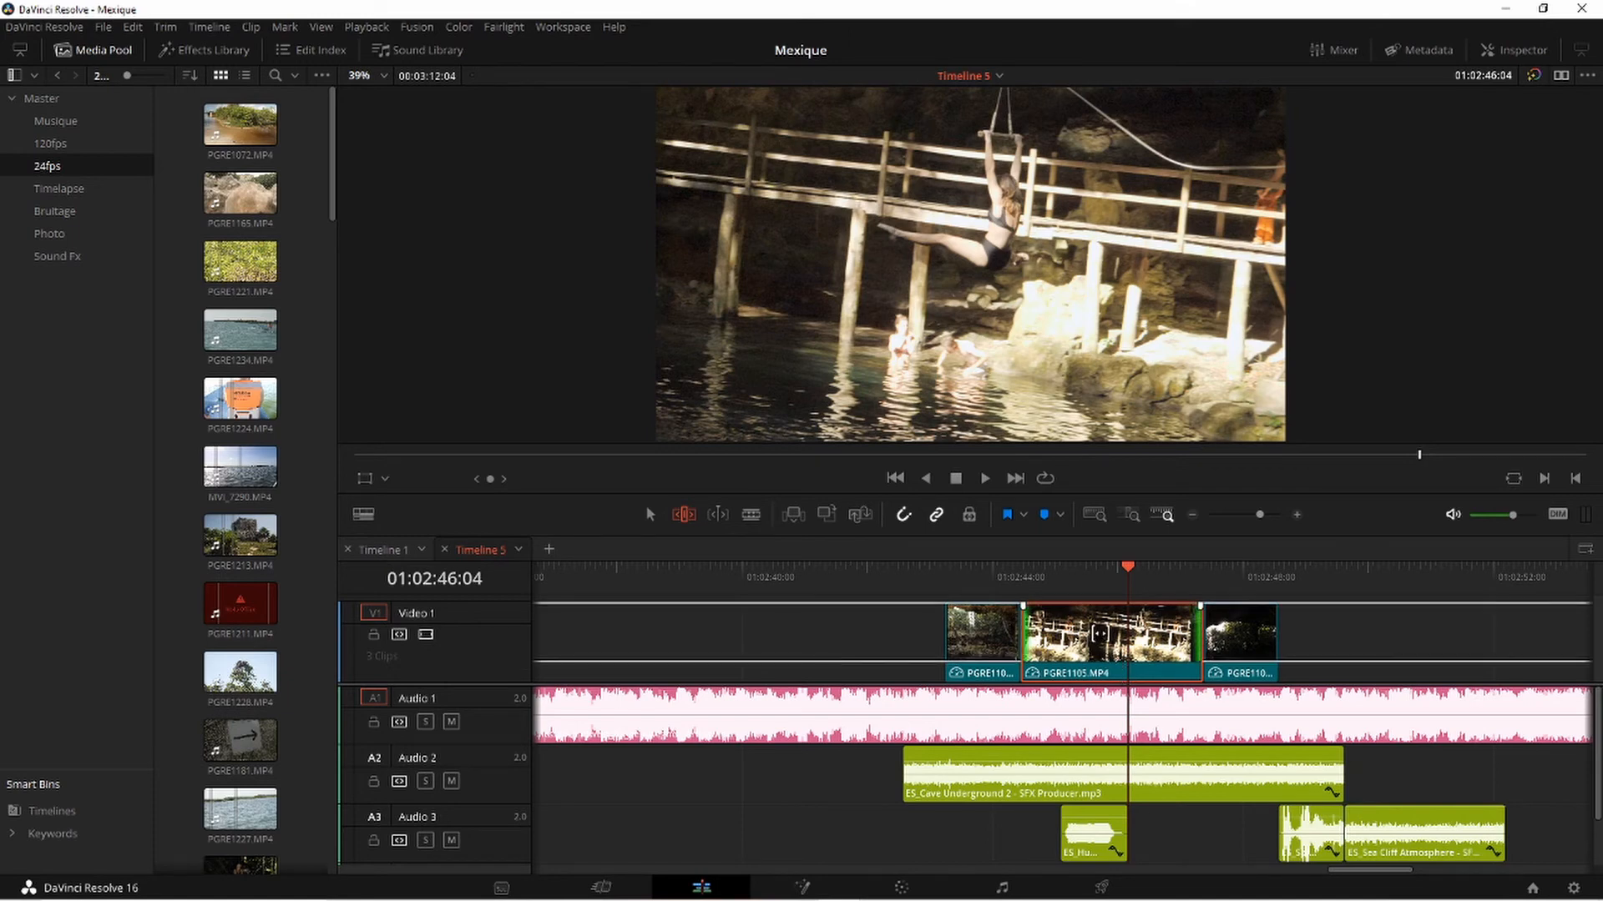
pyautogui.moveTo(1100, 634); pyautogui.dragTo(1128, 673)
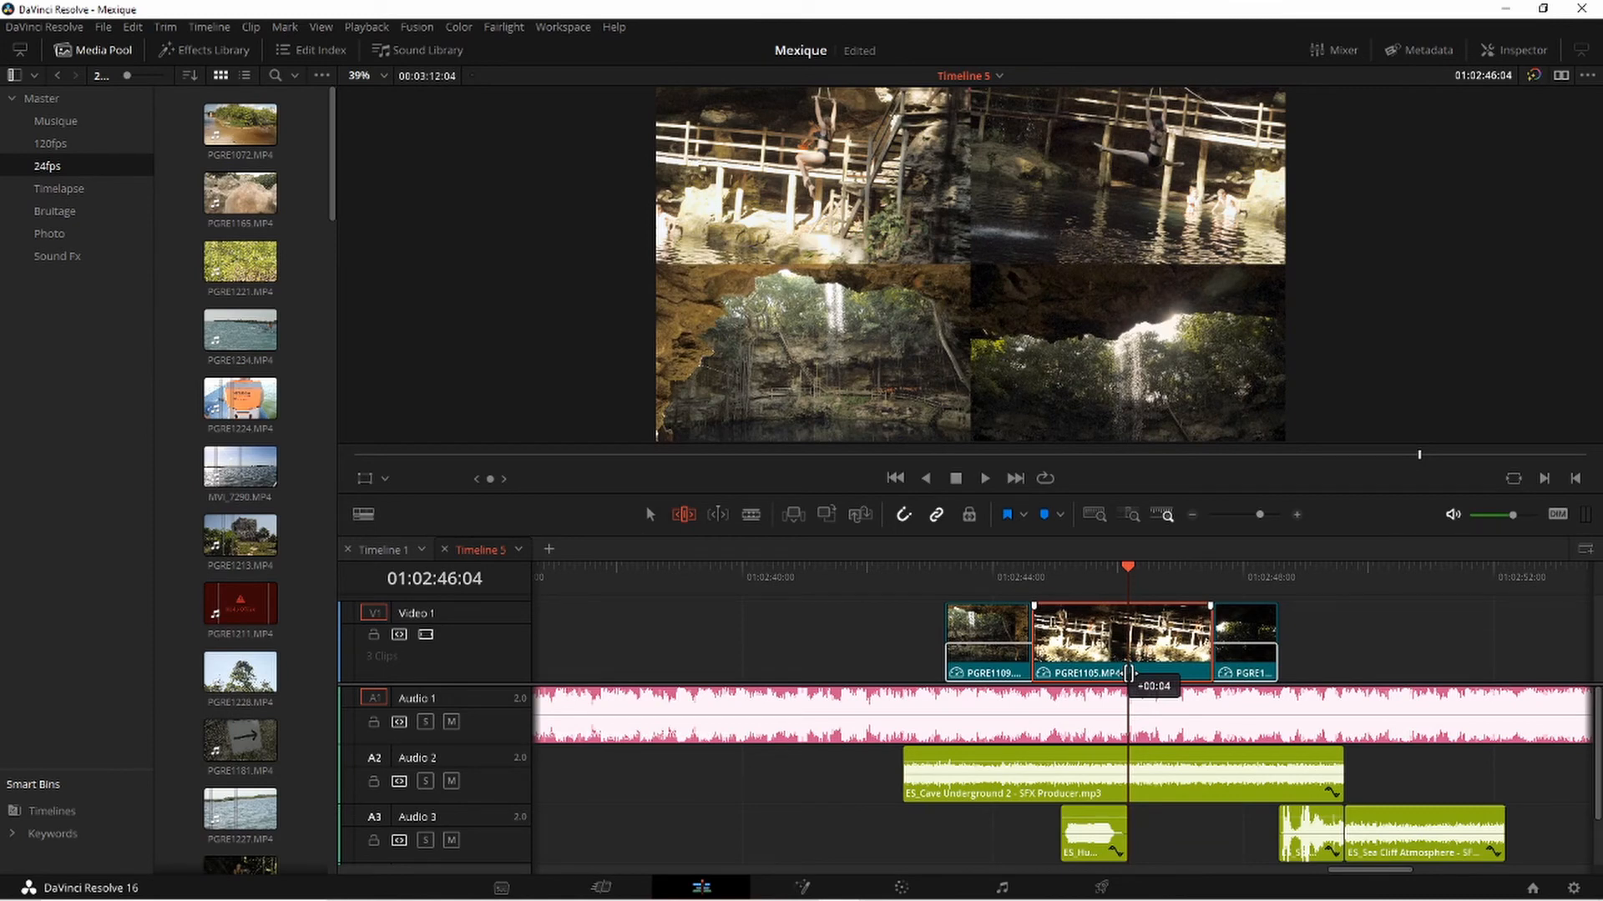
pyautogui.moveTo(1129, 673); pyautogui.dragTo(1128, 673)
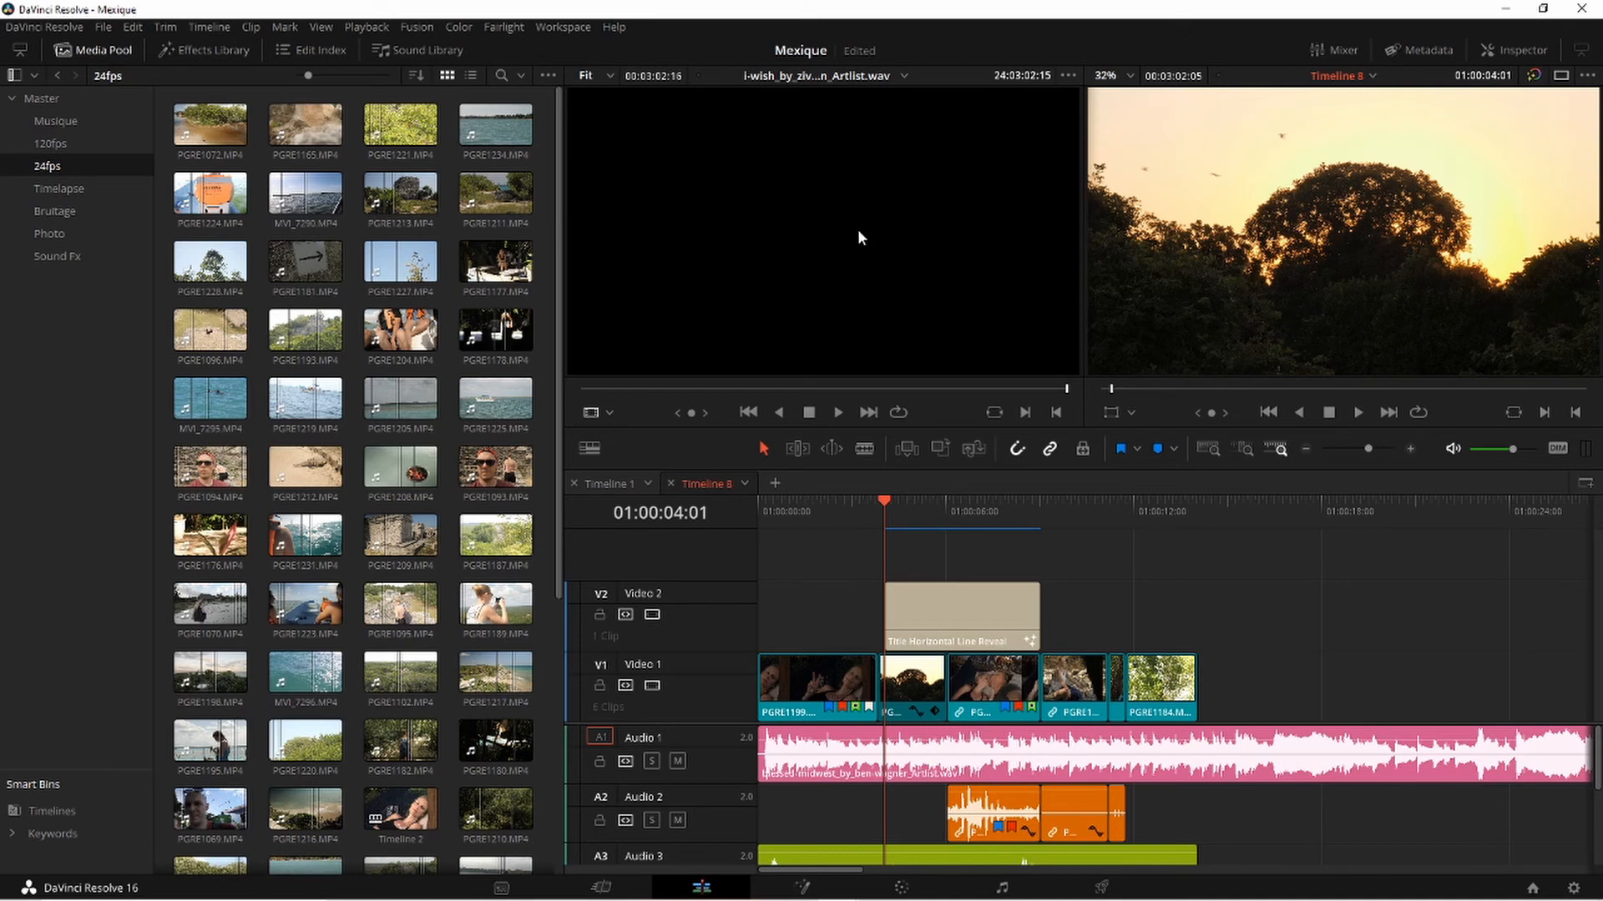
# Load PGRE1231.MP4 into the source viewer and switch its video destination to Video 2 and back to Video 1
pyautogui.click(324, 540)
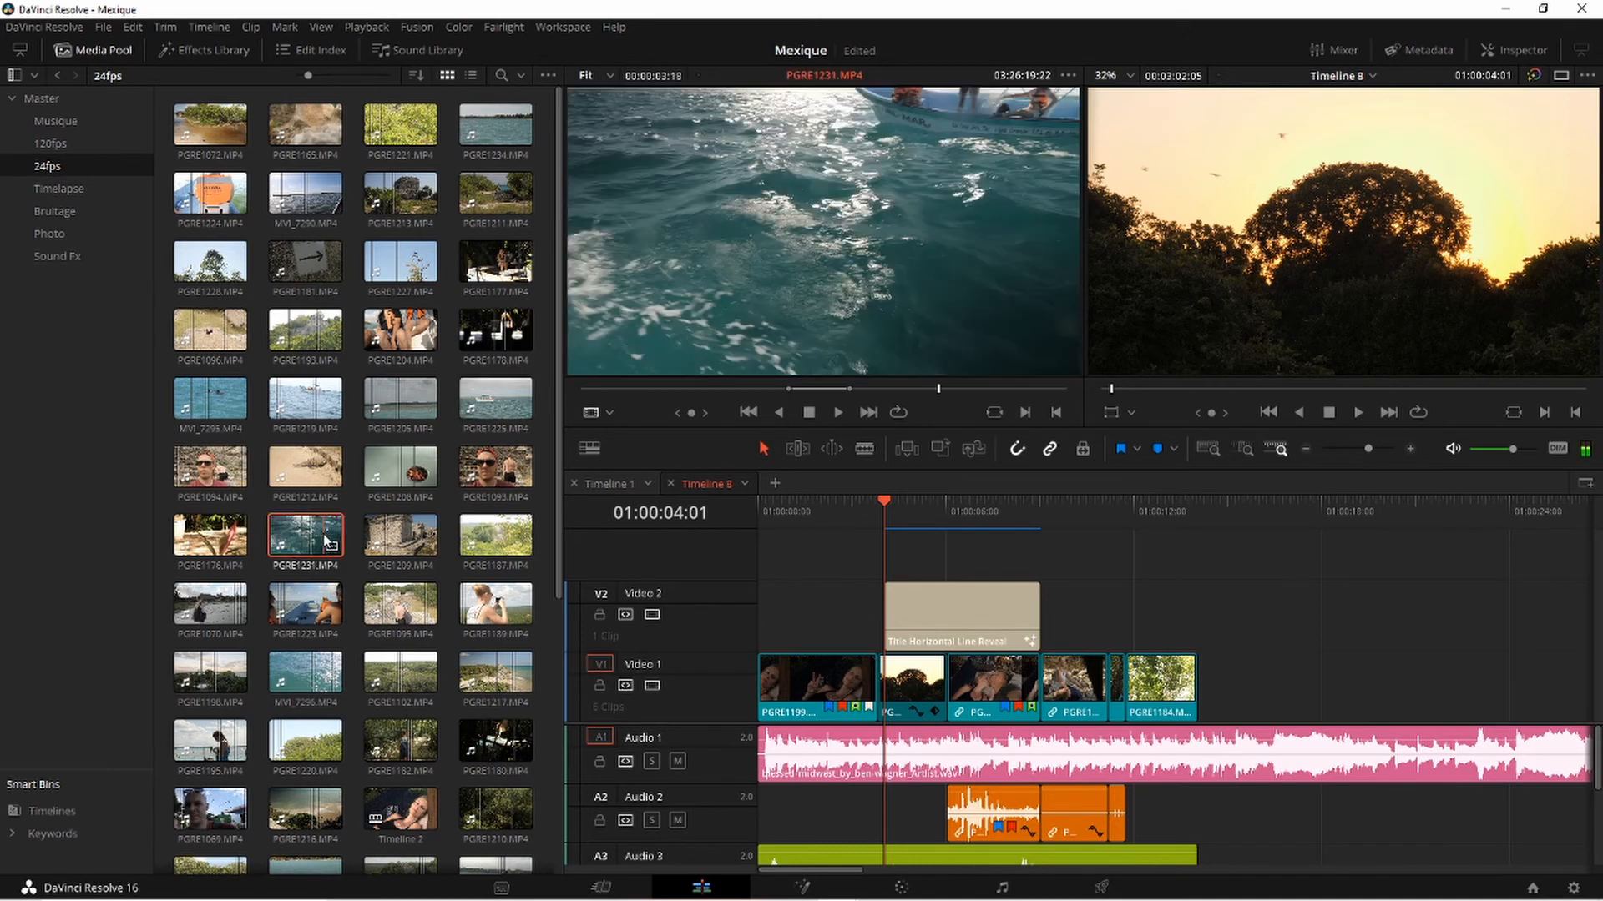
pyautogui.click(600, 594)
pyautogui.click(608, 663)
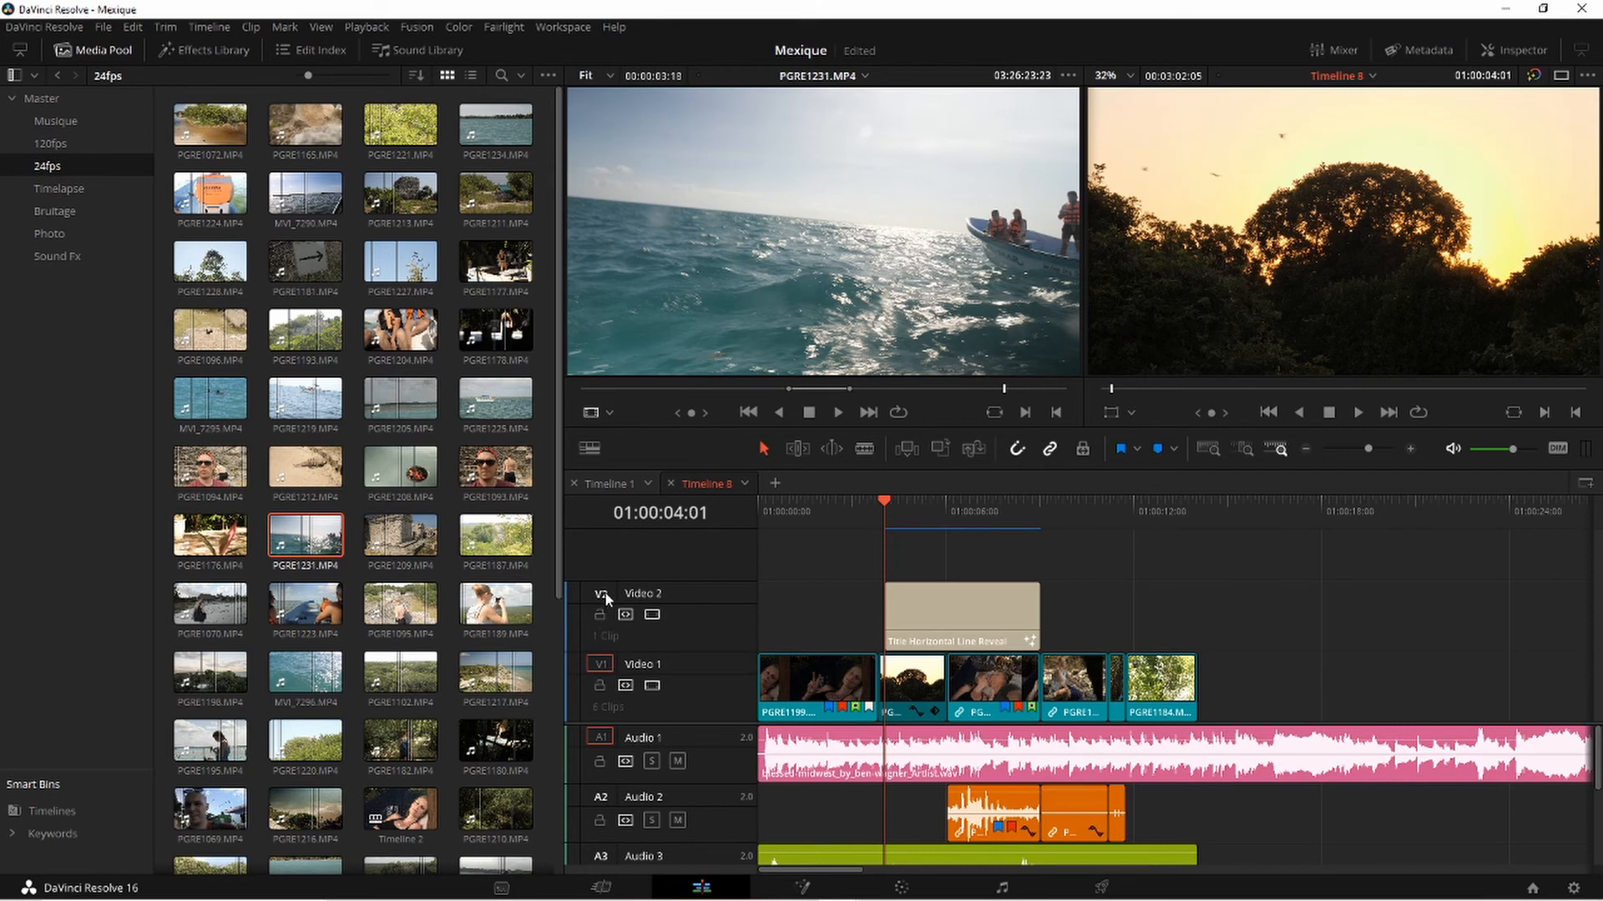
# Load the i-wish music file from the Musique bin into the source viewer and set its audio destination to Audio 2
pyautogui.click(80, 122)
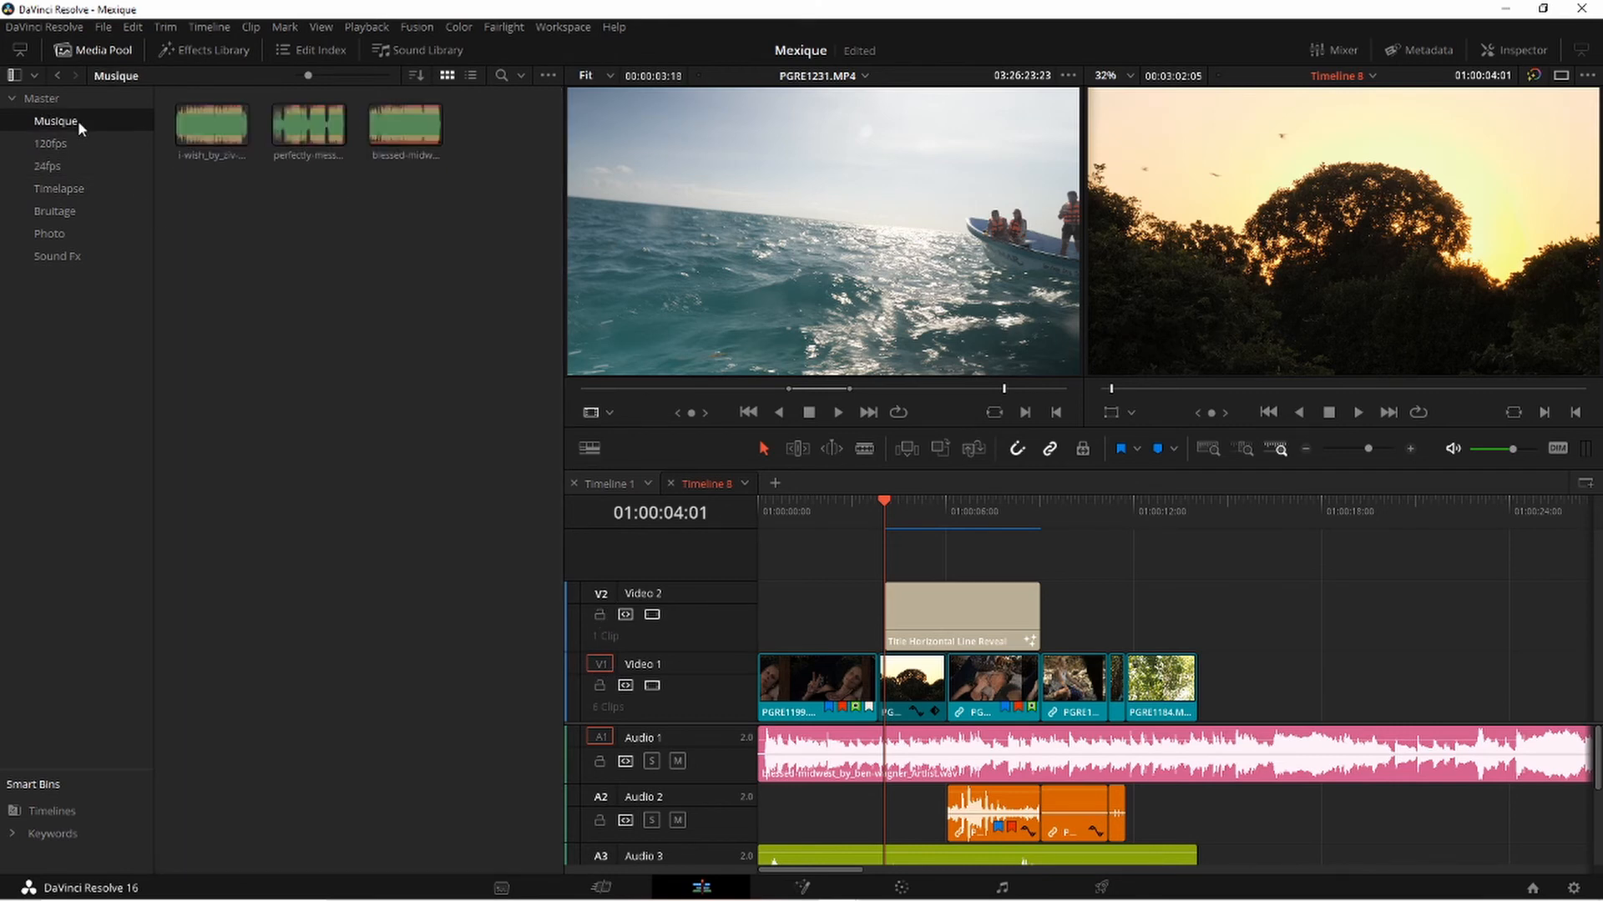
pyautogui.doubleClick(206, 132)
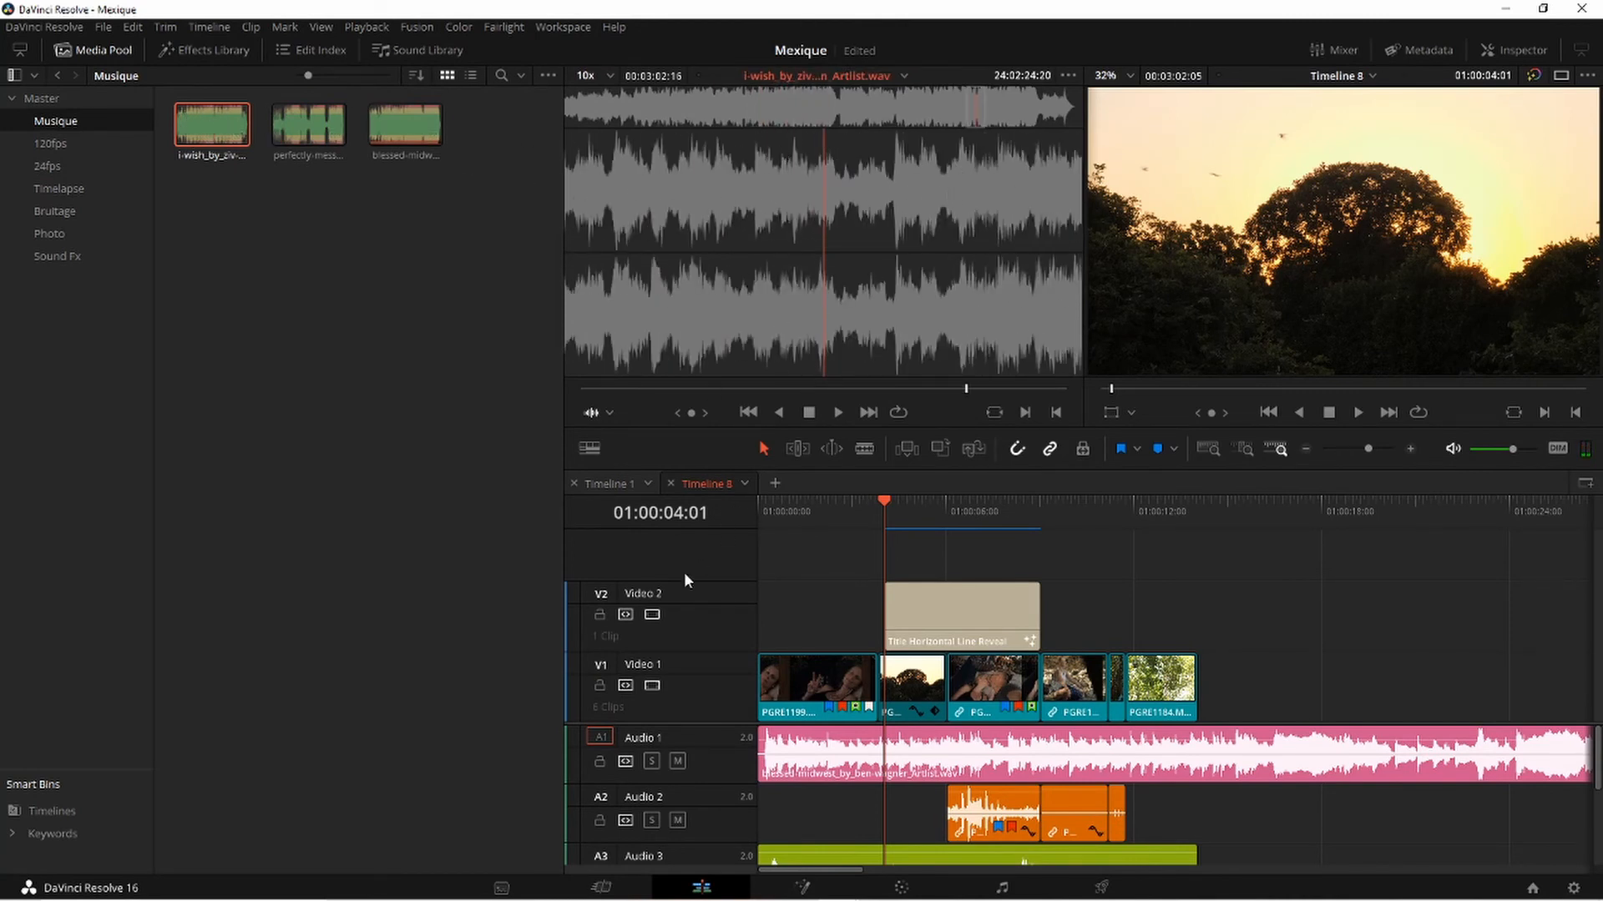
pyautogui.click(604, 593)
pyautogui.click(600, 740)
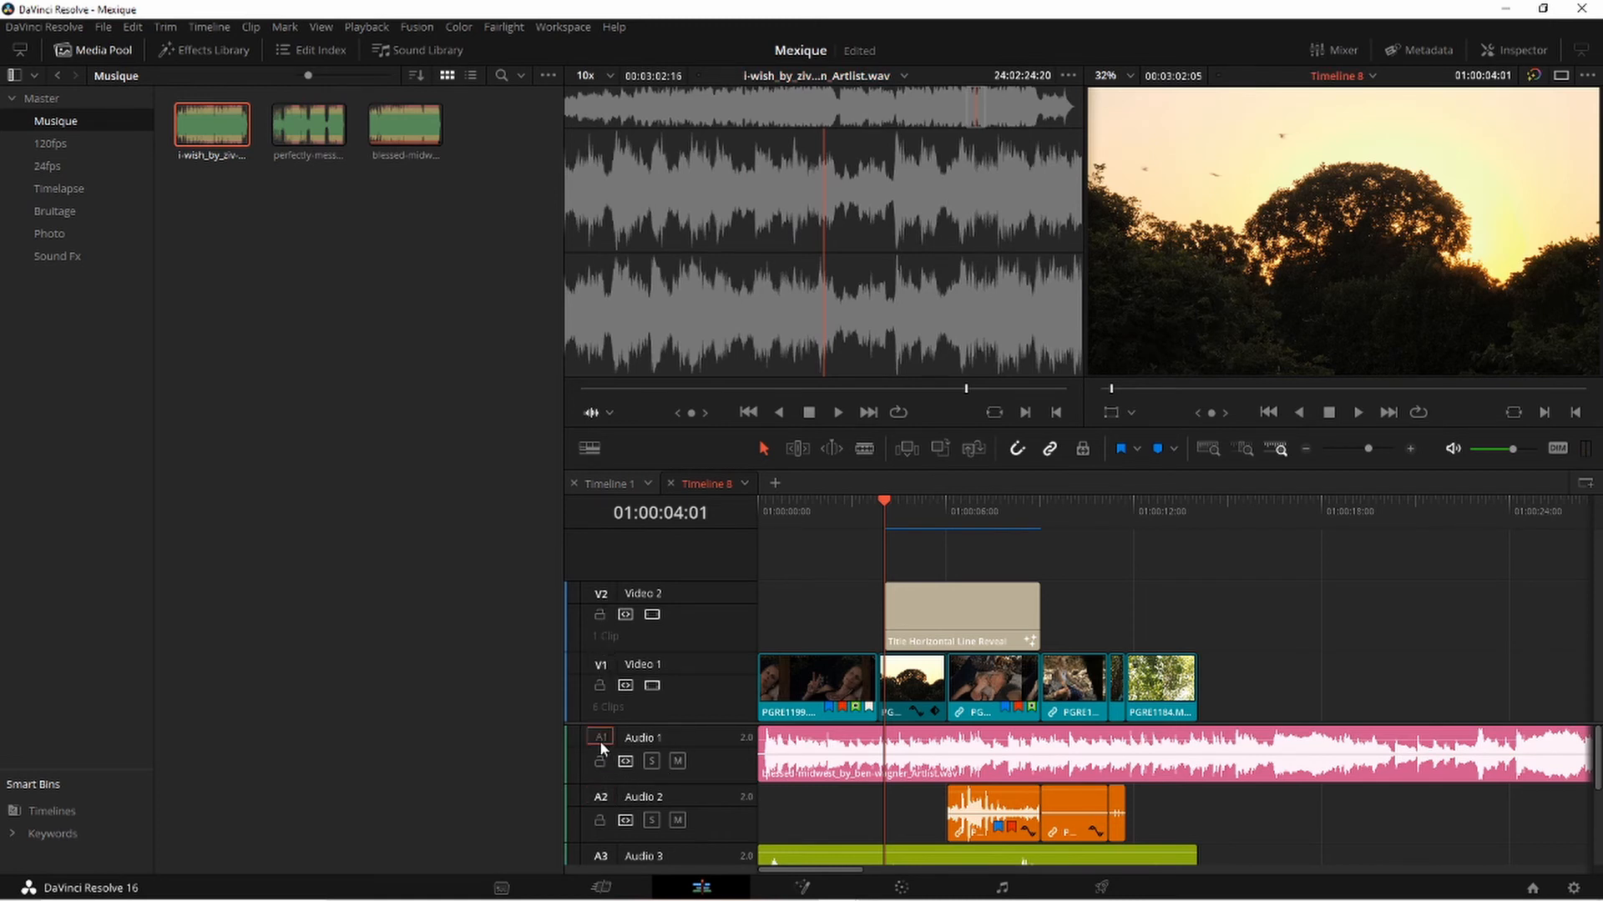
pyautogui.click(604, 795)
# Lock and unlock the Video 1 track, and turn off its auto select
pyautogui.click(601, 686)
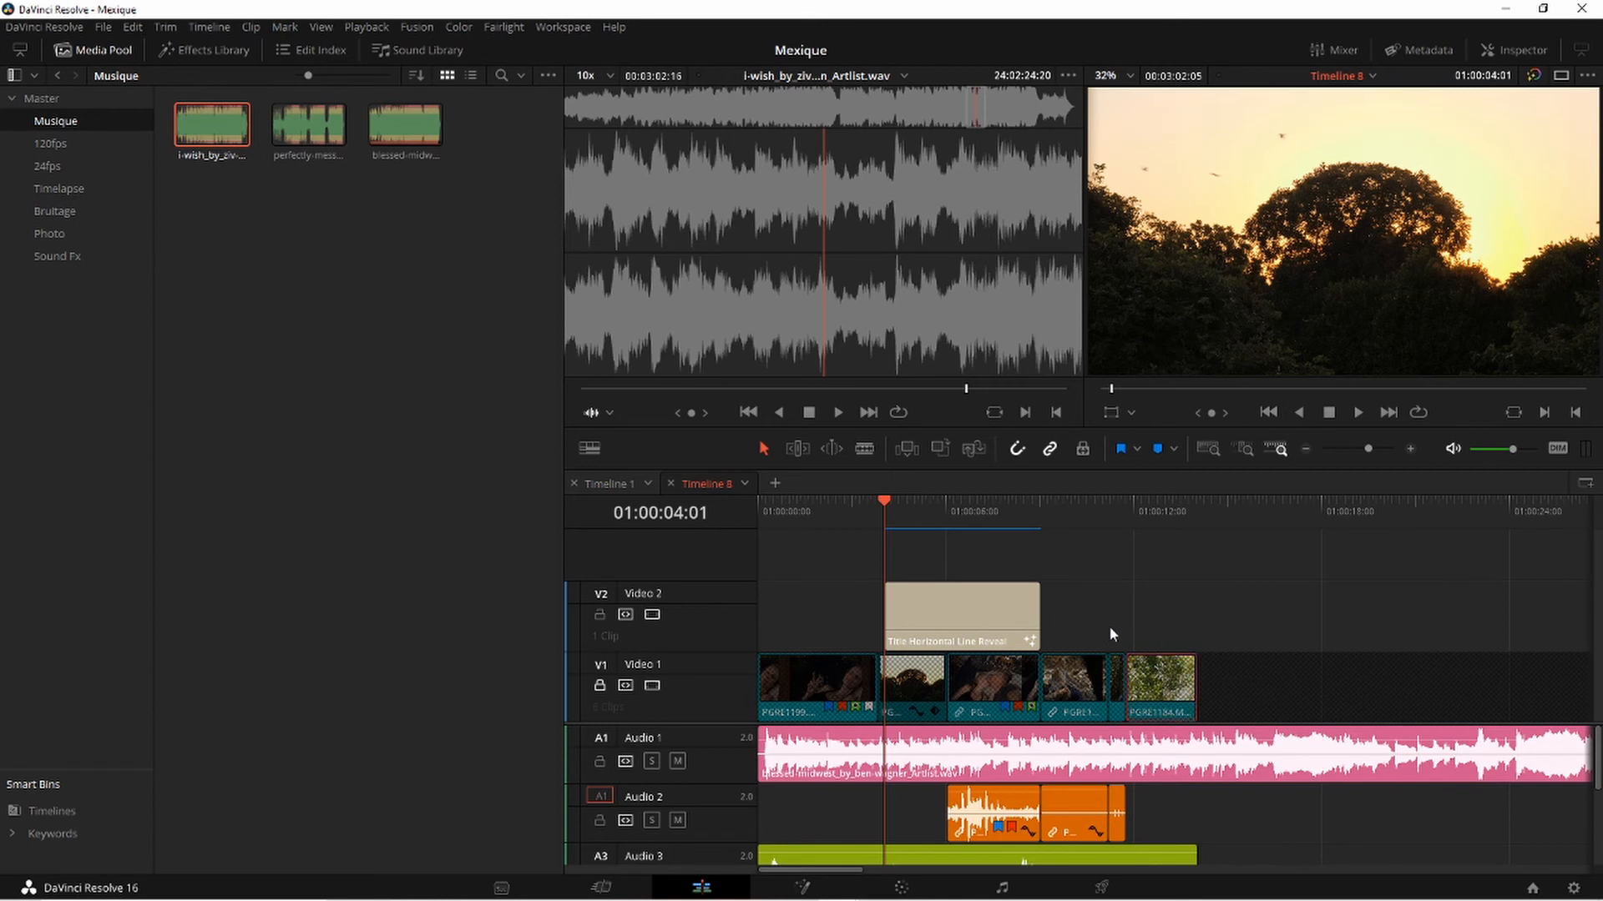
pyautogui.click(600, 682)
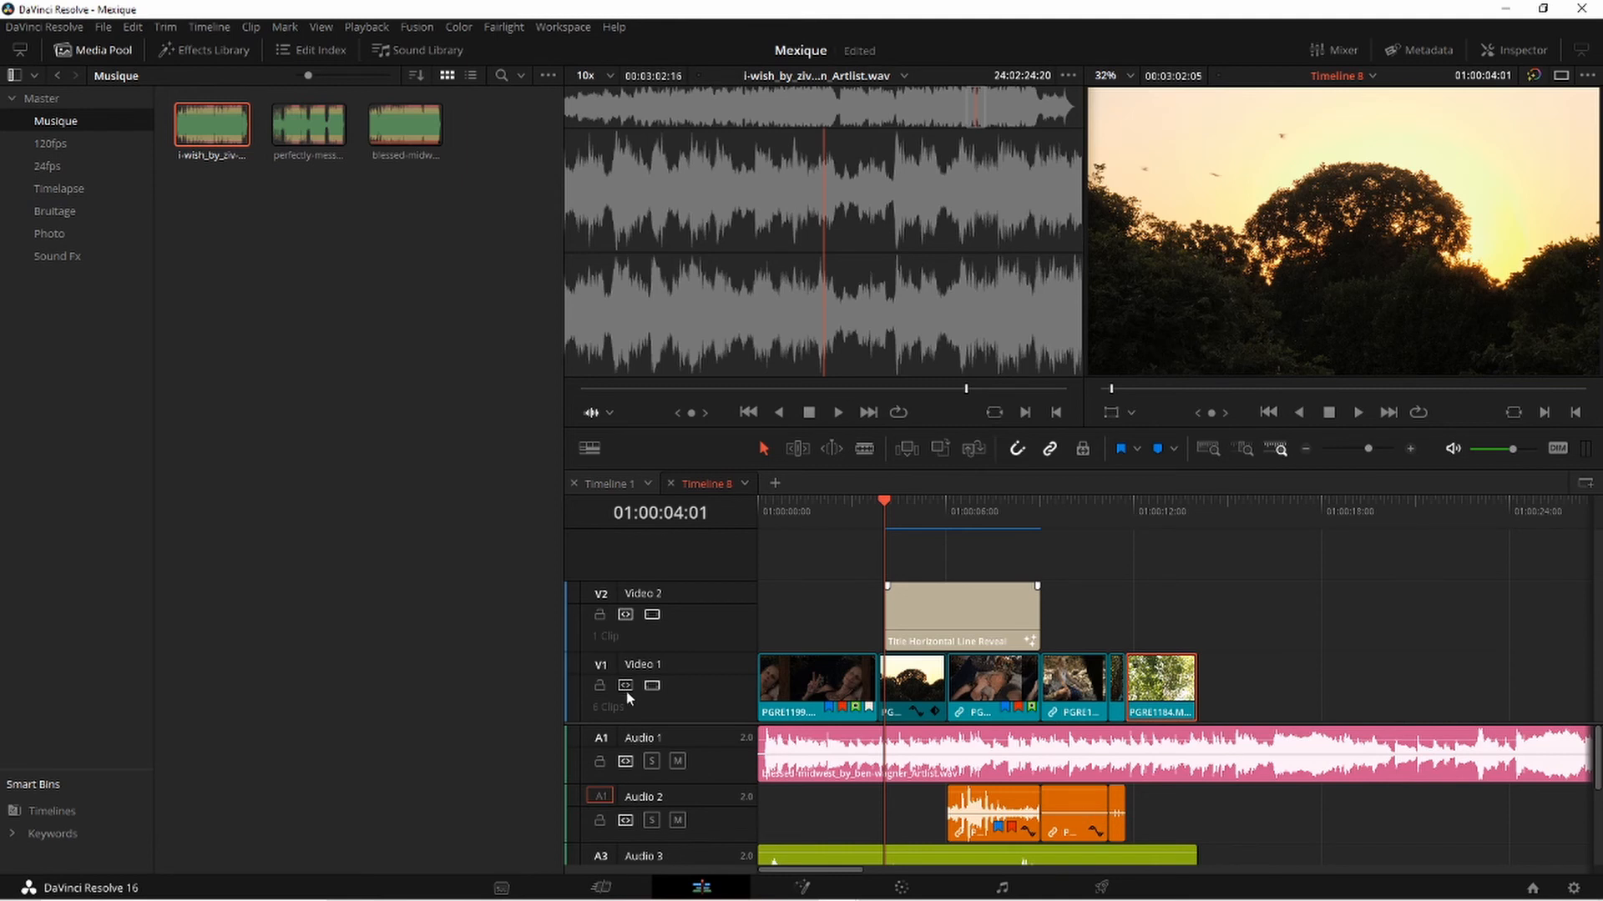
pyautogui.click(625, 686)
# Disable and re-enable the Video 1 track twice
pyautogui.click(654, 684)
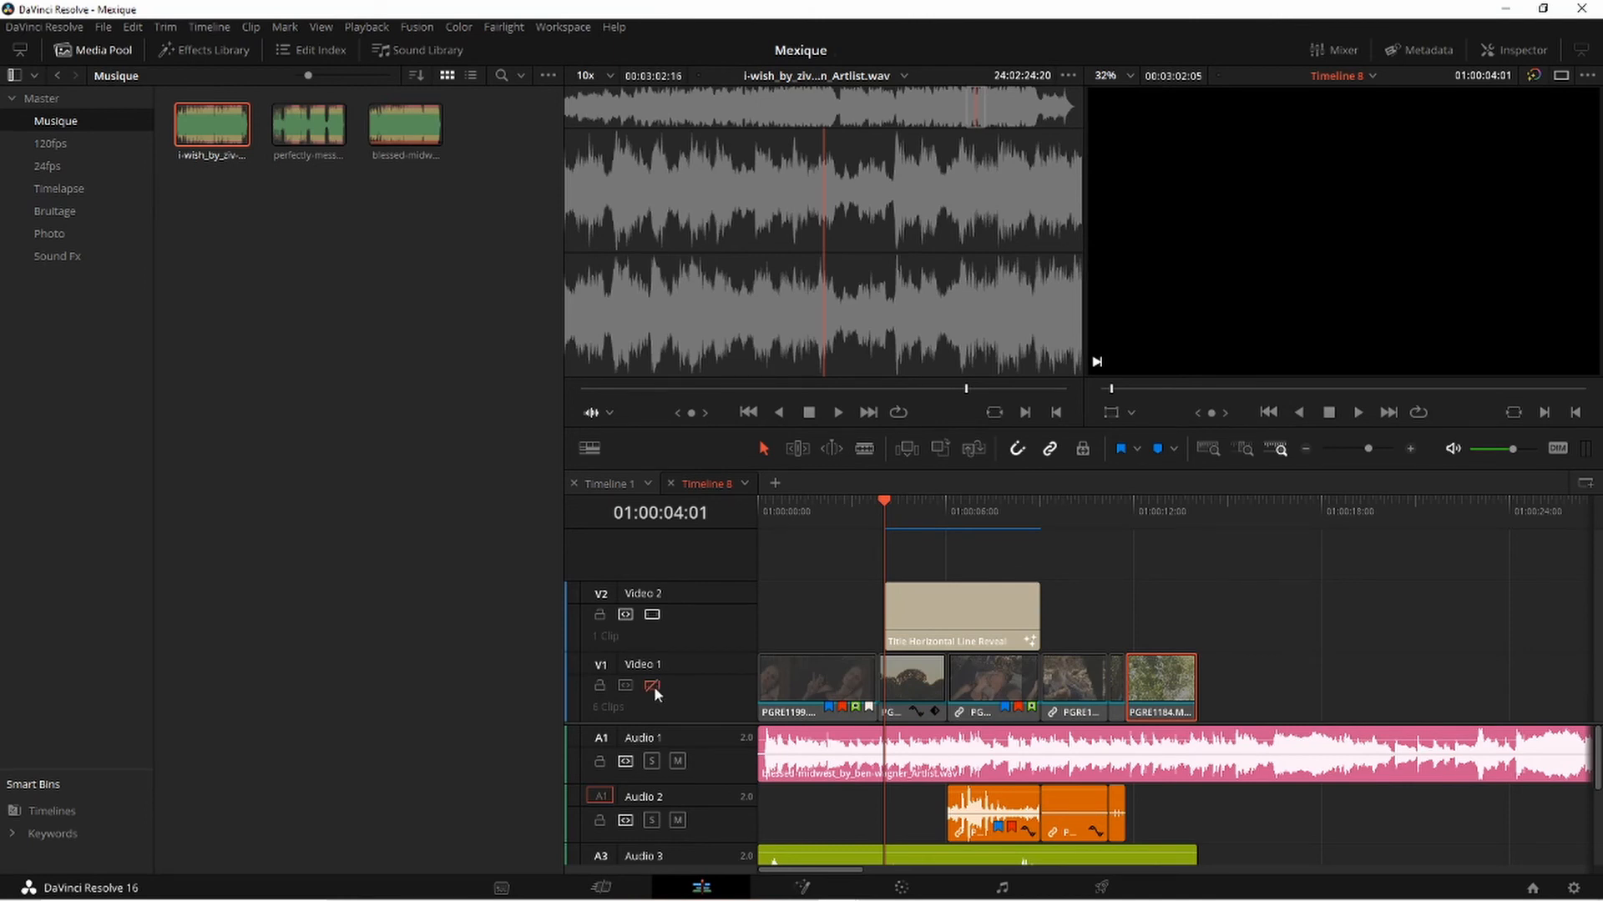
pyautogui.click(652, 686)
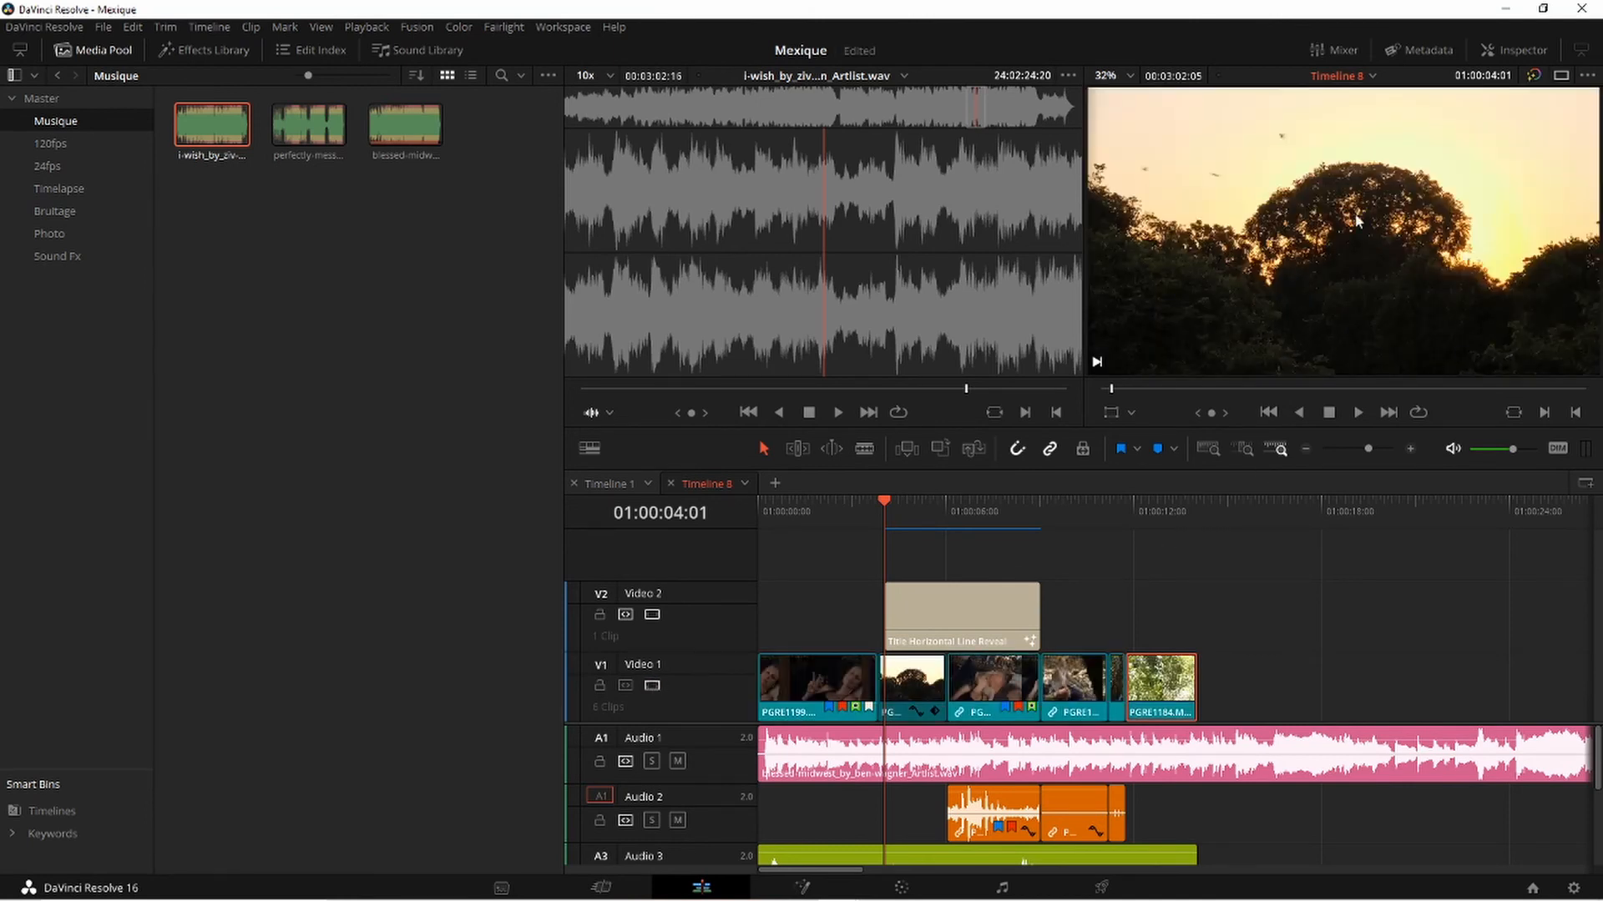
pyautogui.click(654, 684)
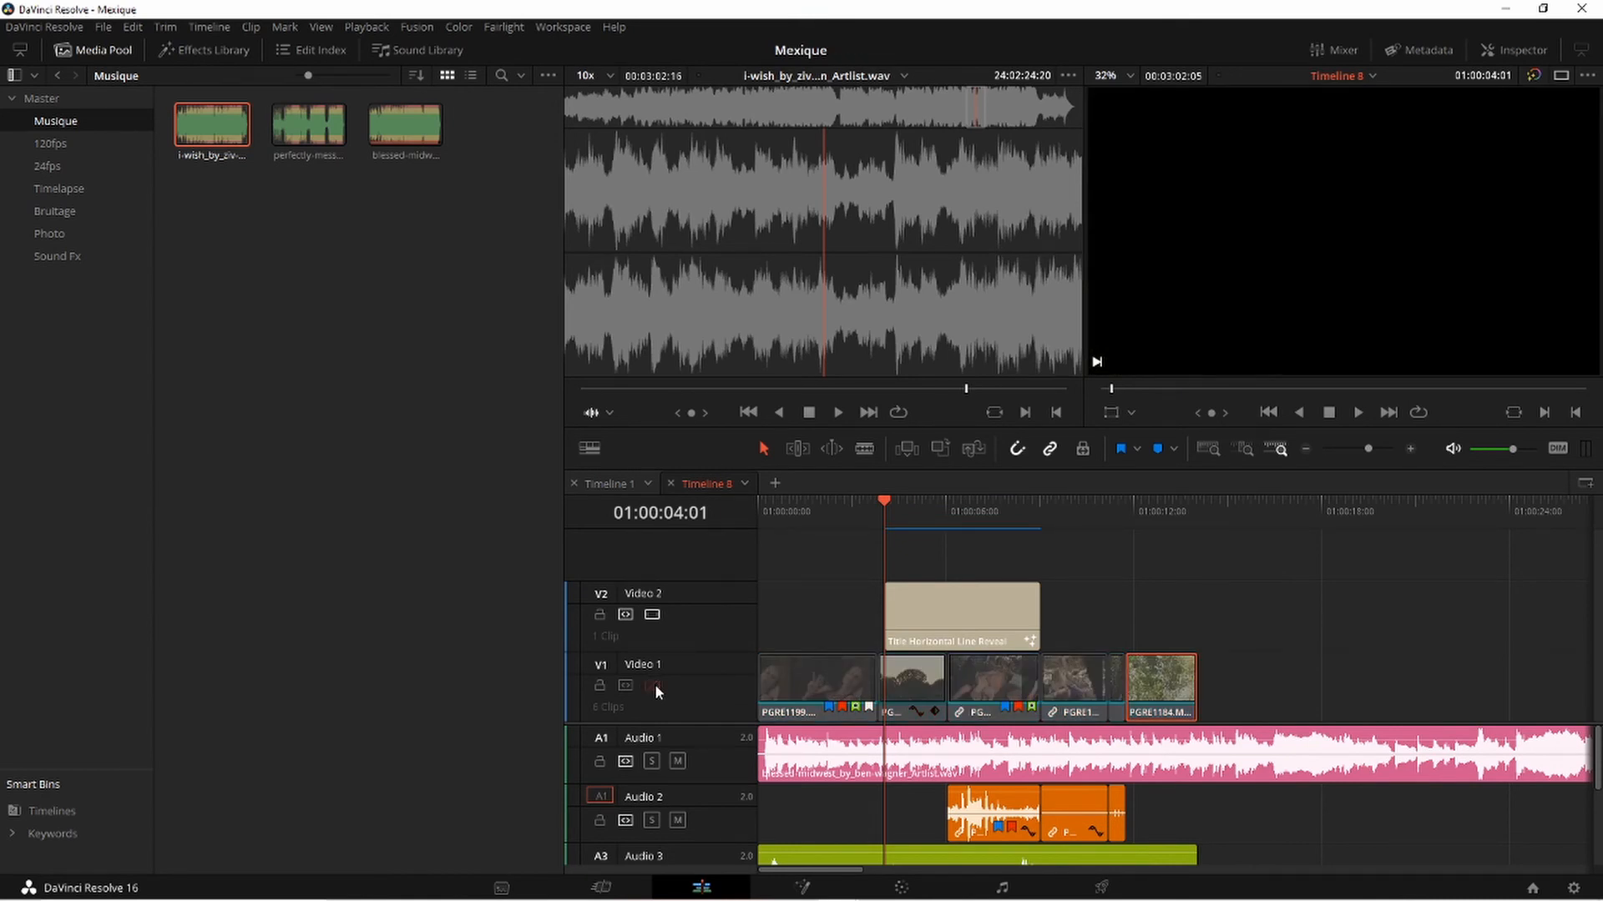
pyautogui.click(653, 685)
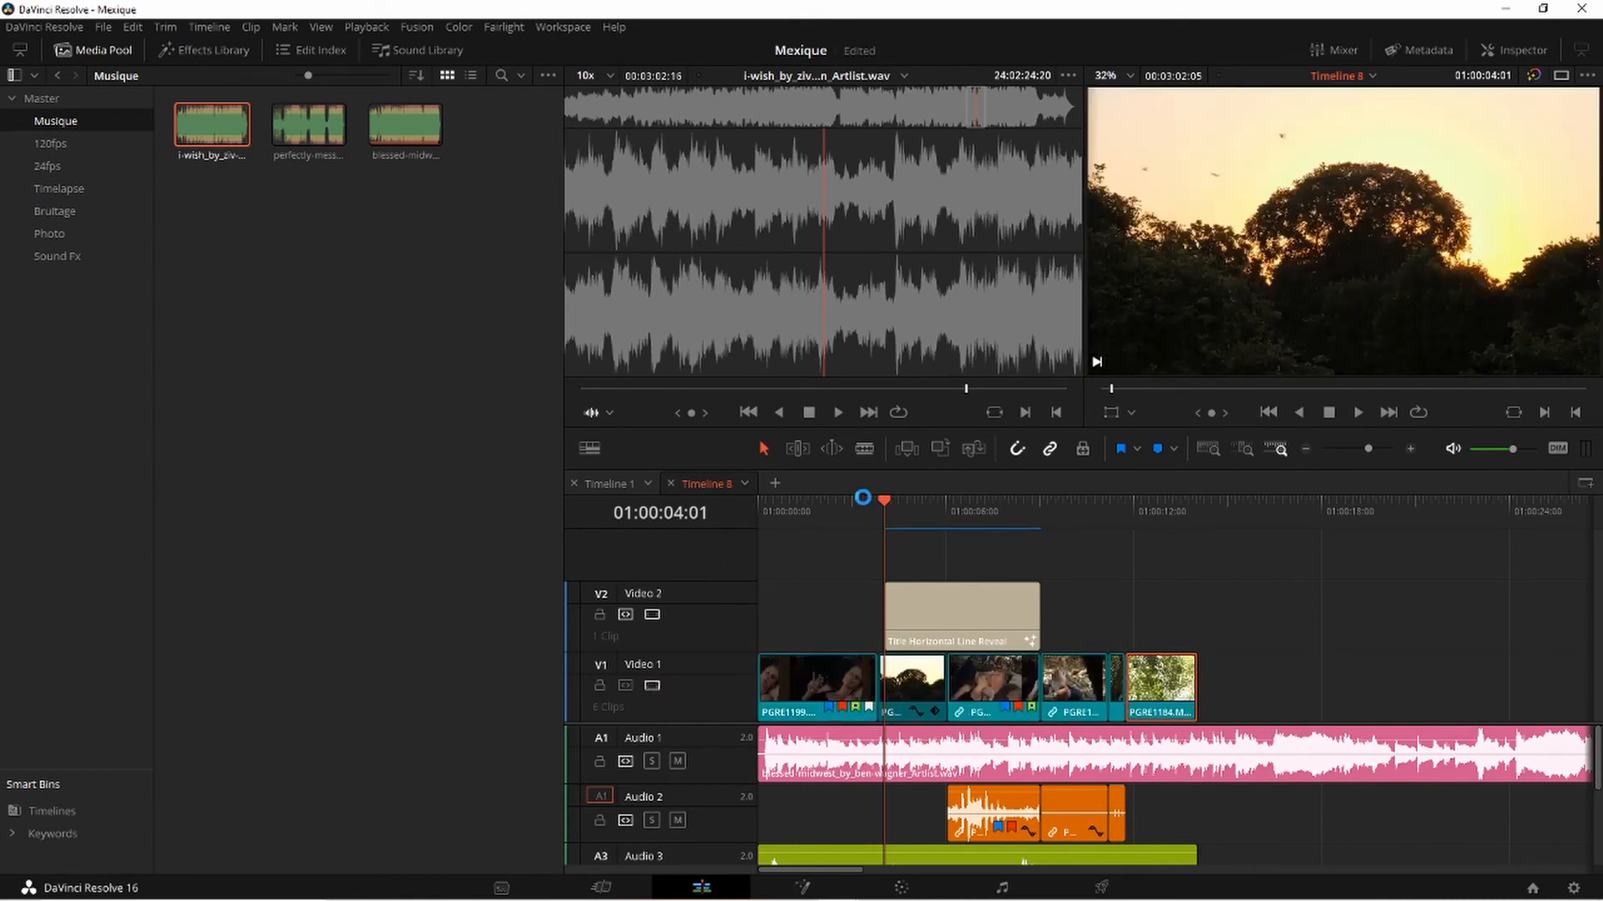
# Enlarge the timeline area and add a video track above Video 2
pyautogui.moveTo(866, 471); pyautogui.dragTo(868, 330)
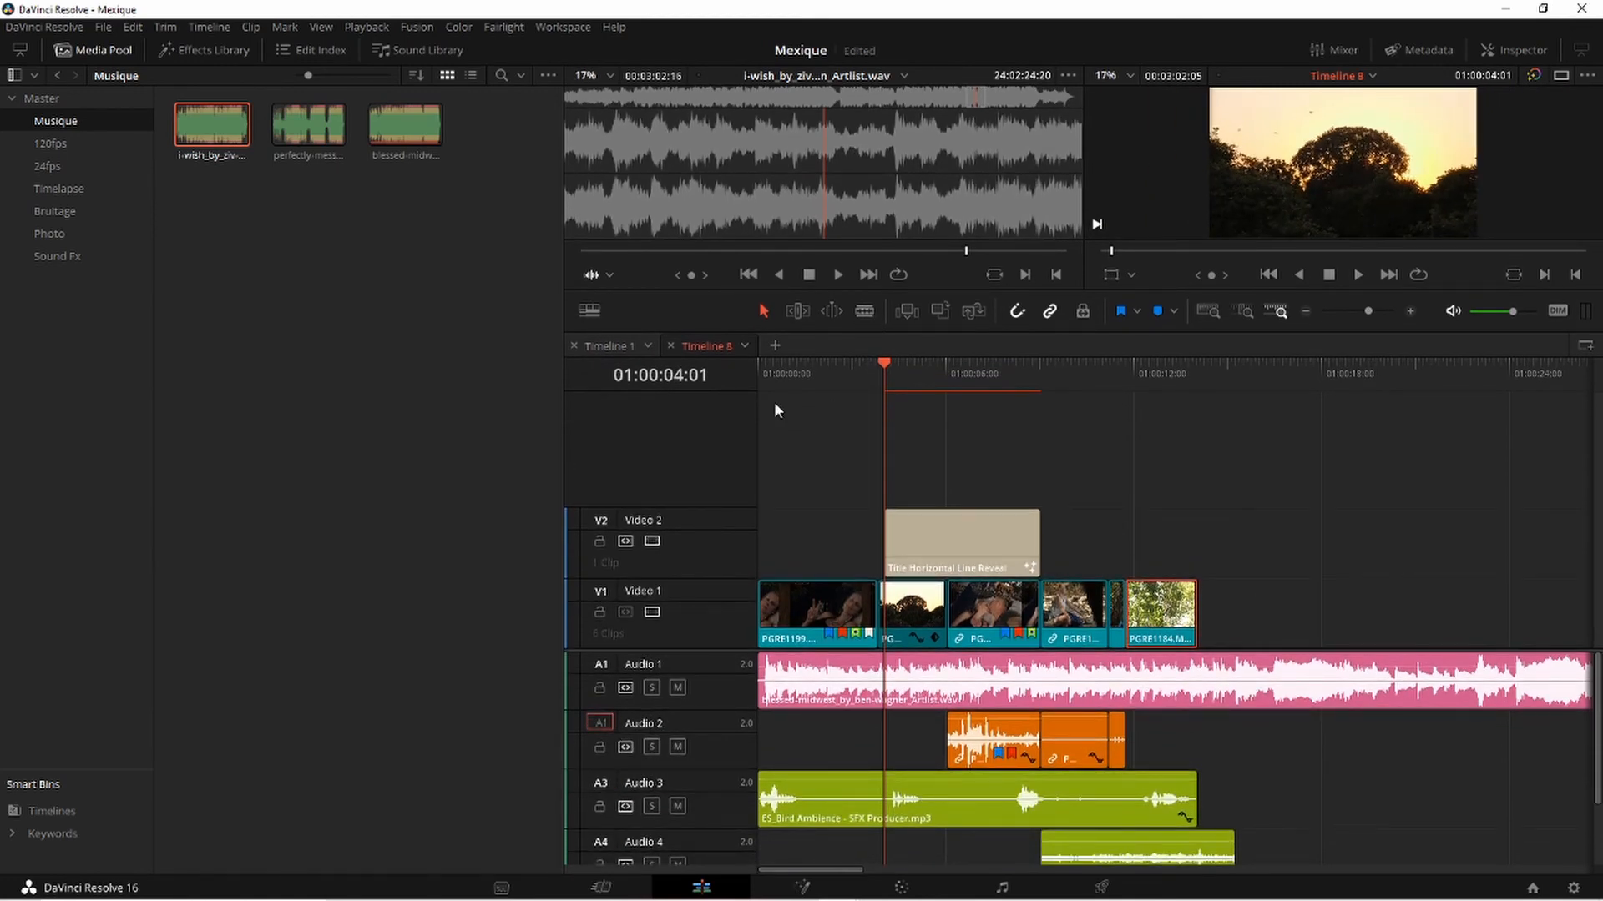
pyautogui.rightClick(706, 473)
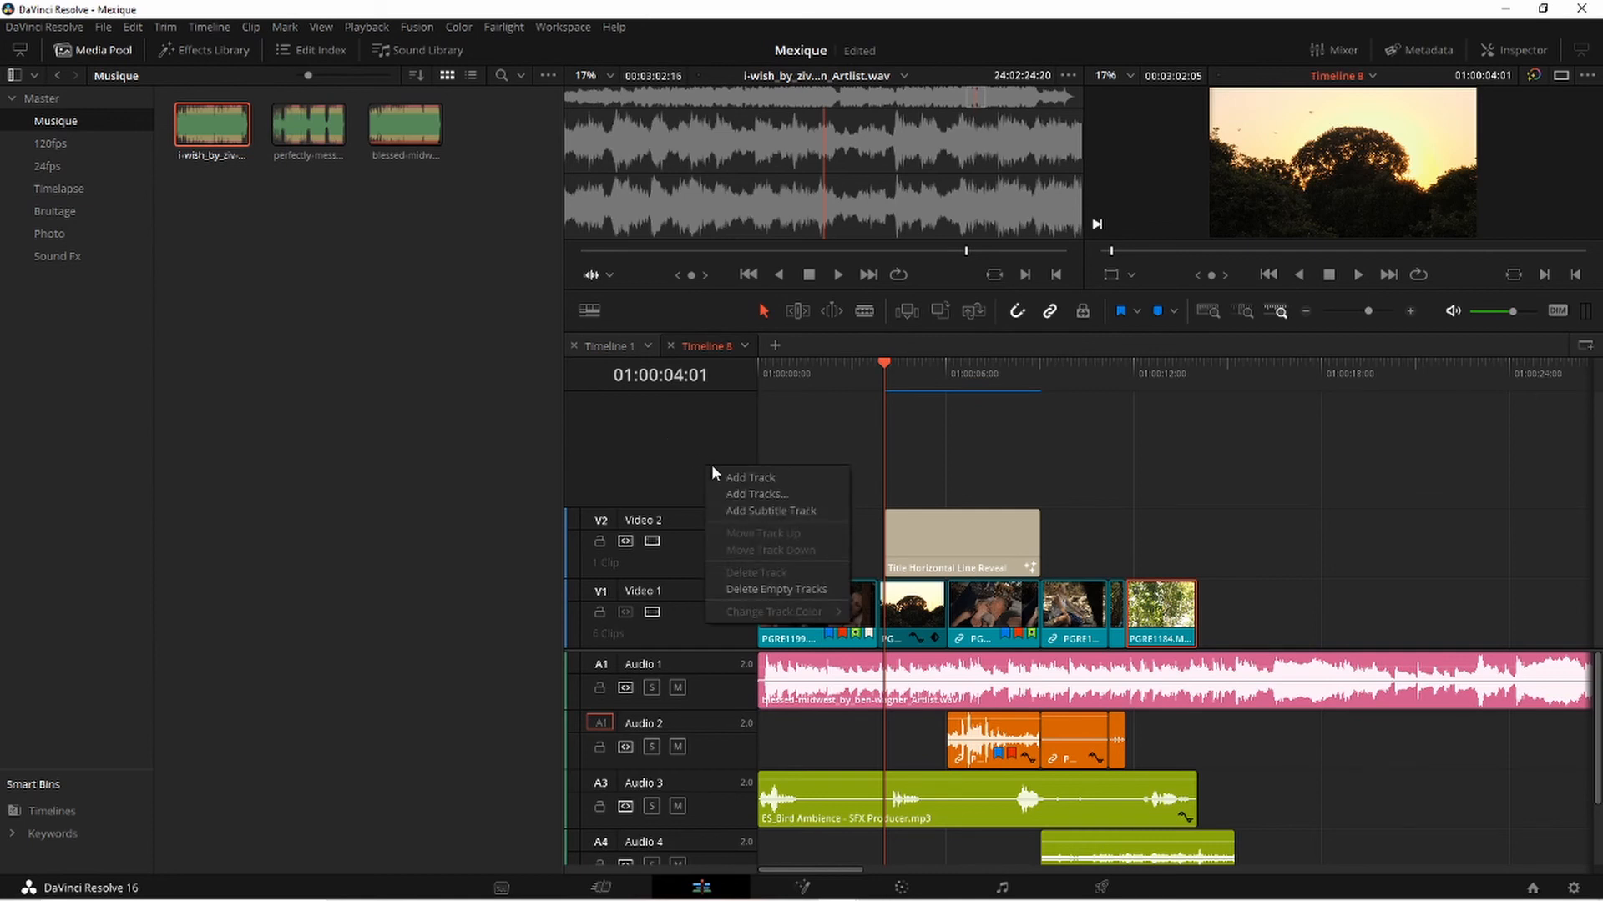
pyautogui.click(753, 481)
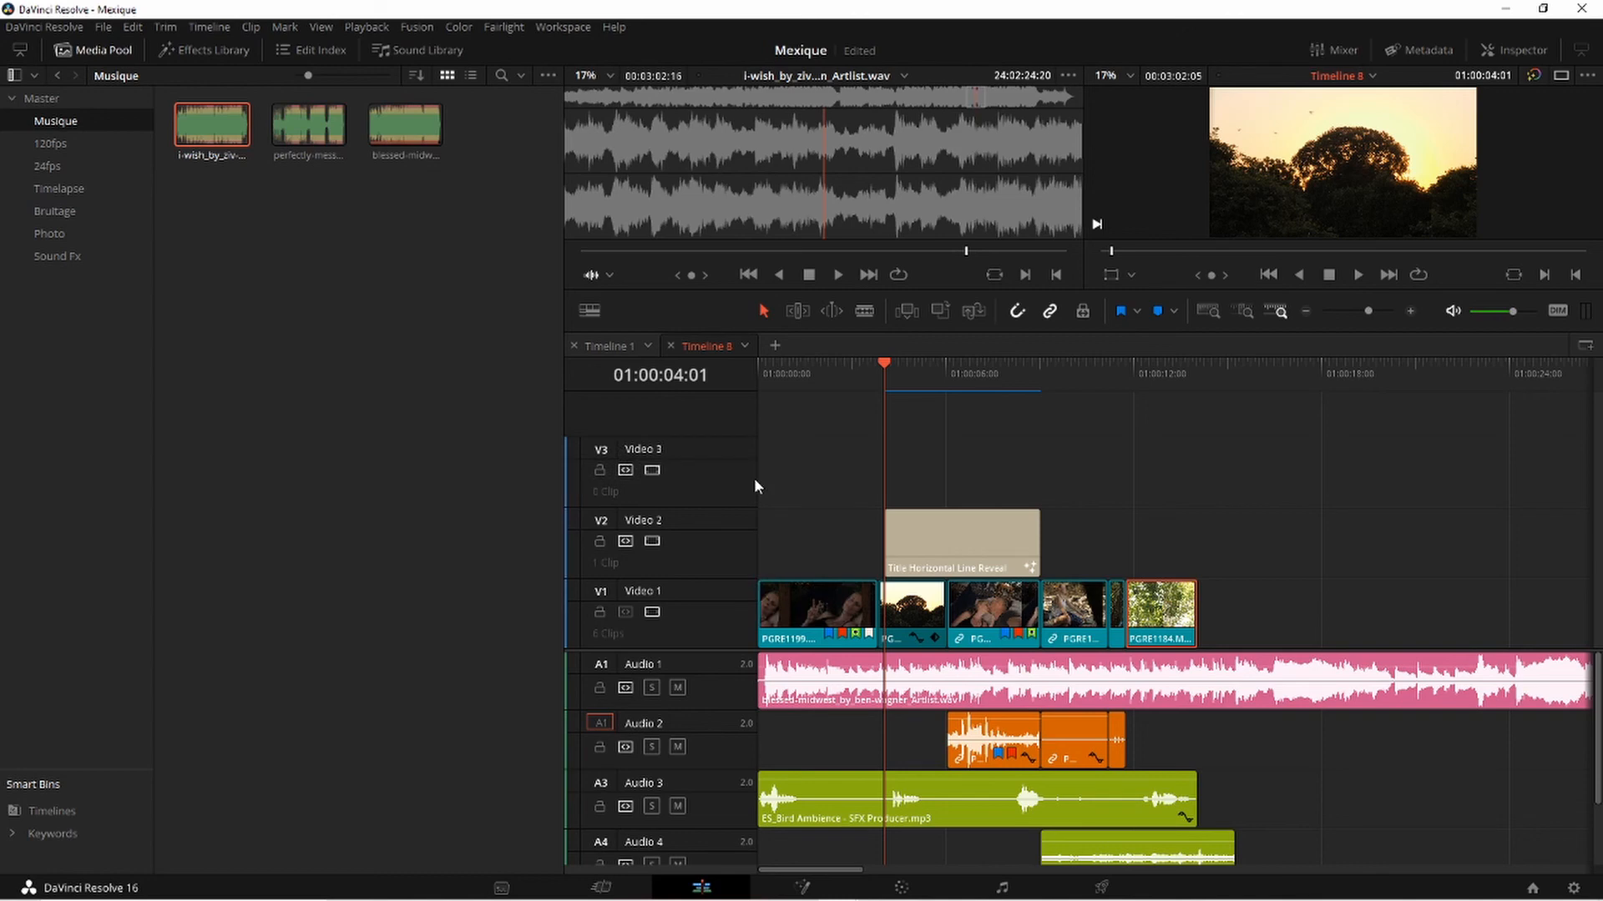
pyautogui.rightClick(714, 408)
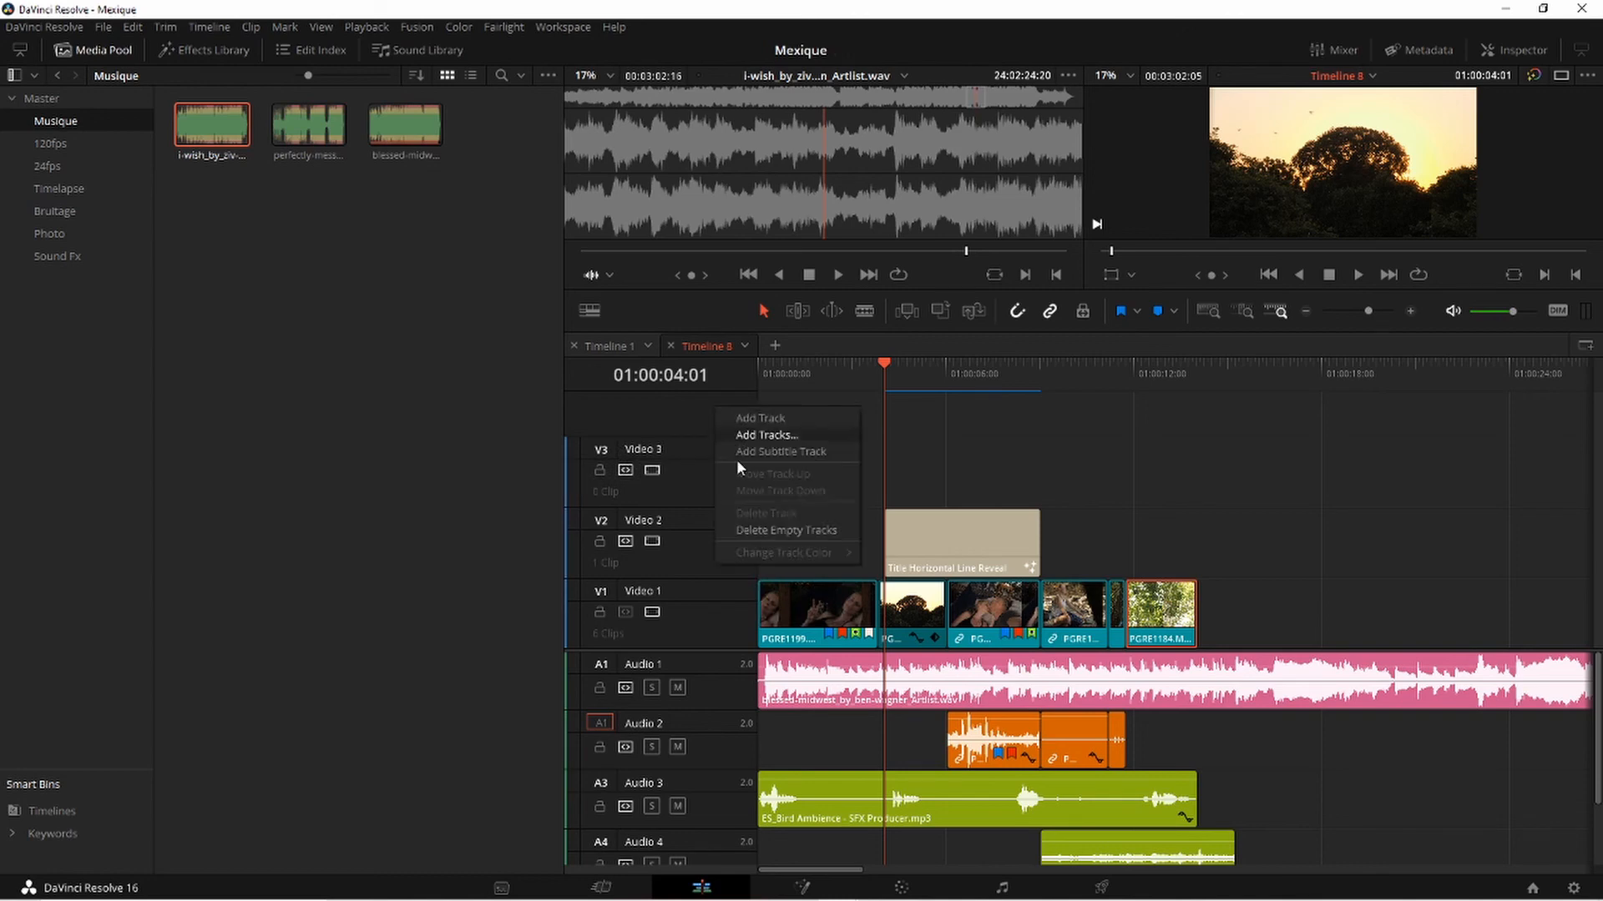
pyautogui.click(874, 329)
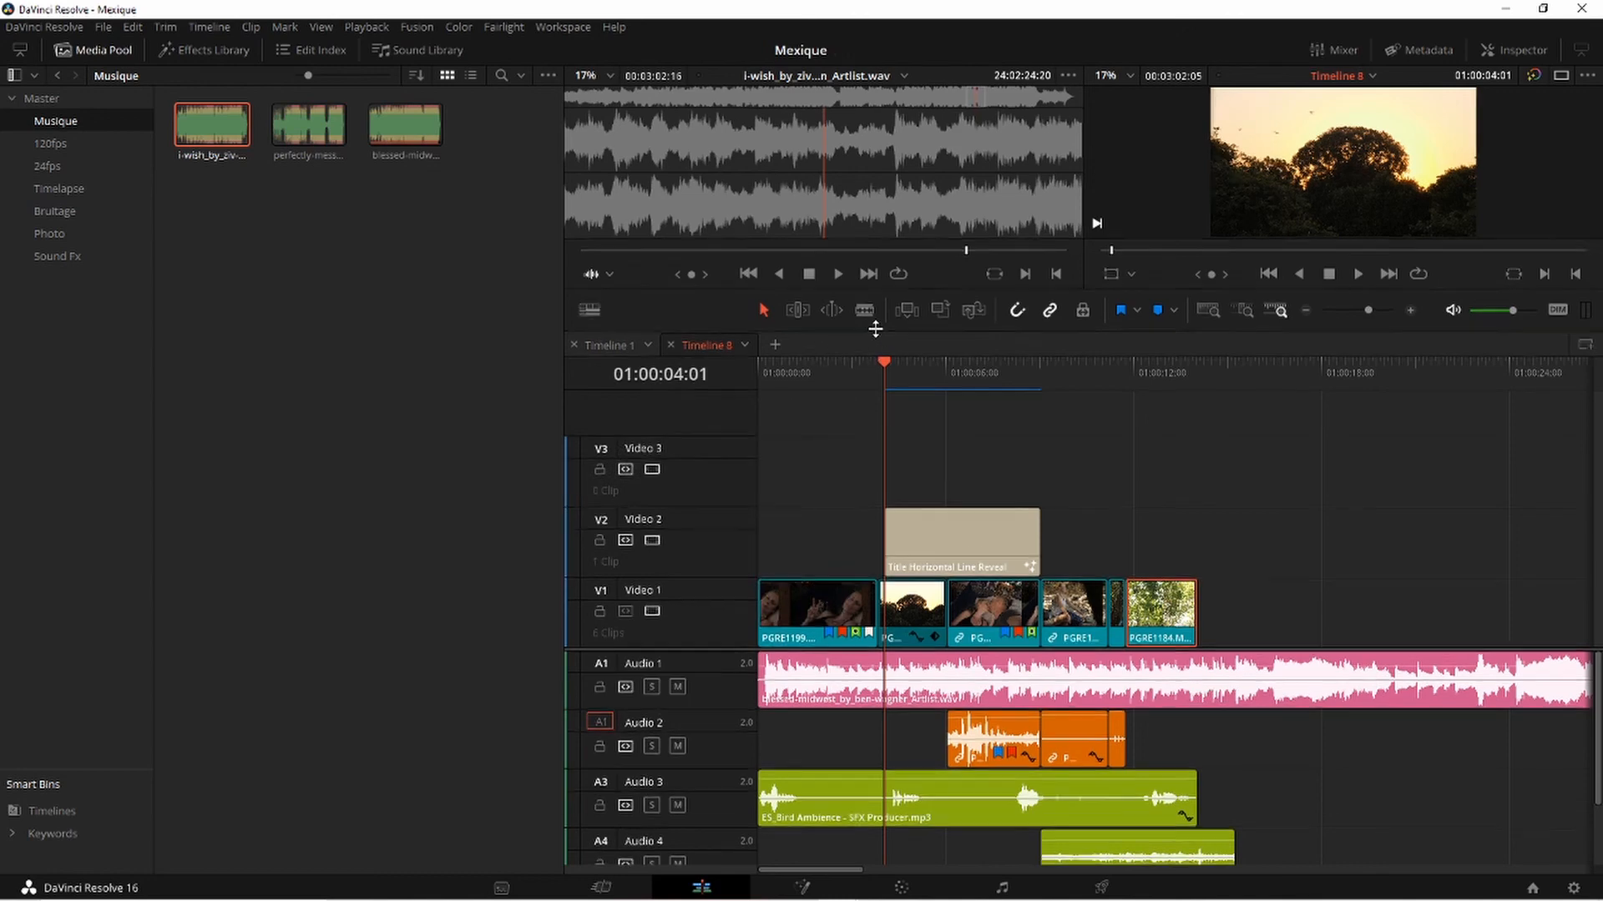
# Enlarge the video track area of the timeline and delete the empty tracks
pyautogui.moveTo(874, 330); pyautogui.dragTo(891, 217)
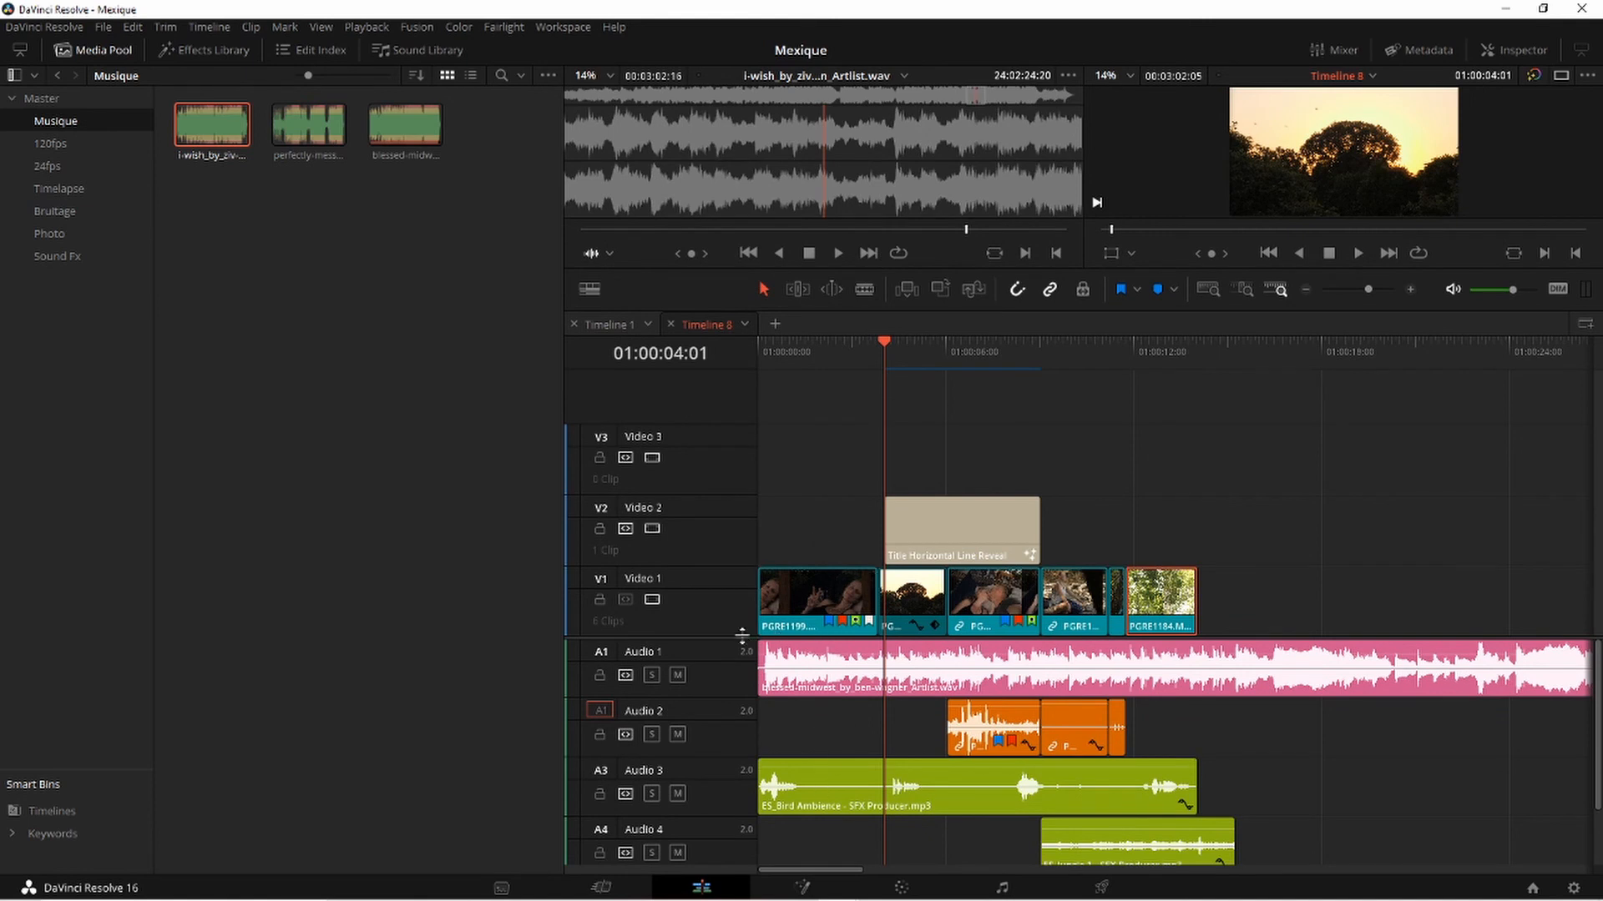
pyautogui.moveTo(742, 637); pyautogui.dragTo(734, 808)
pyautogui.rightClick(687, 569)
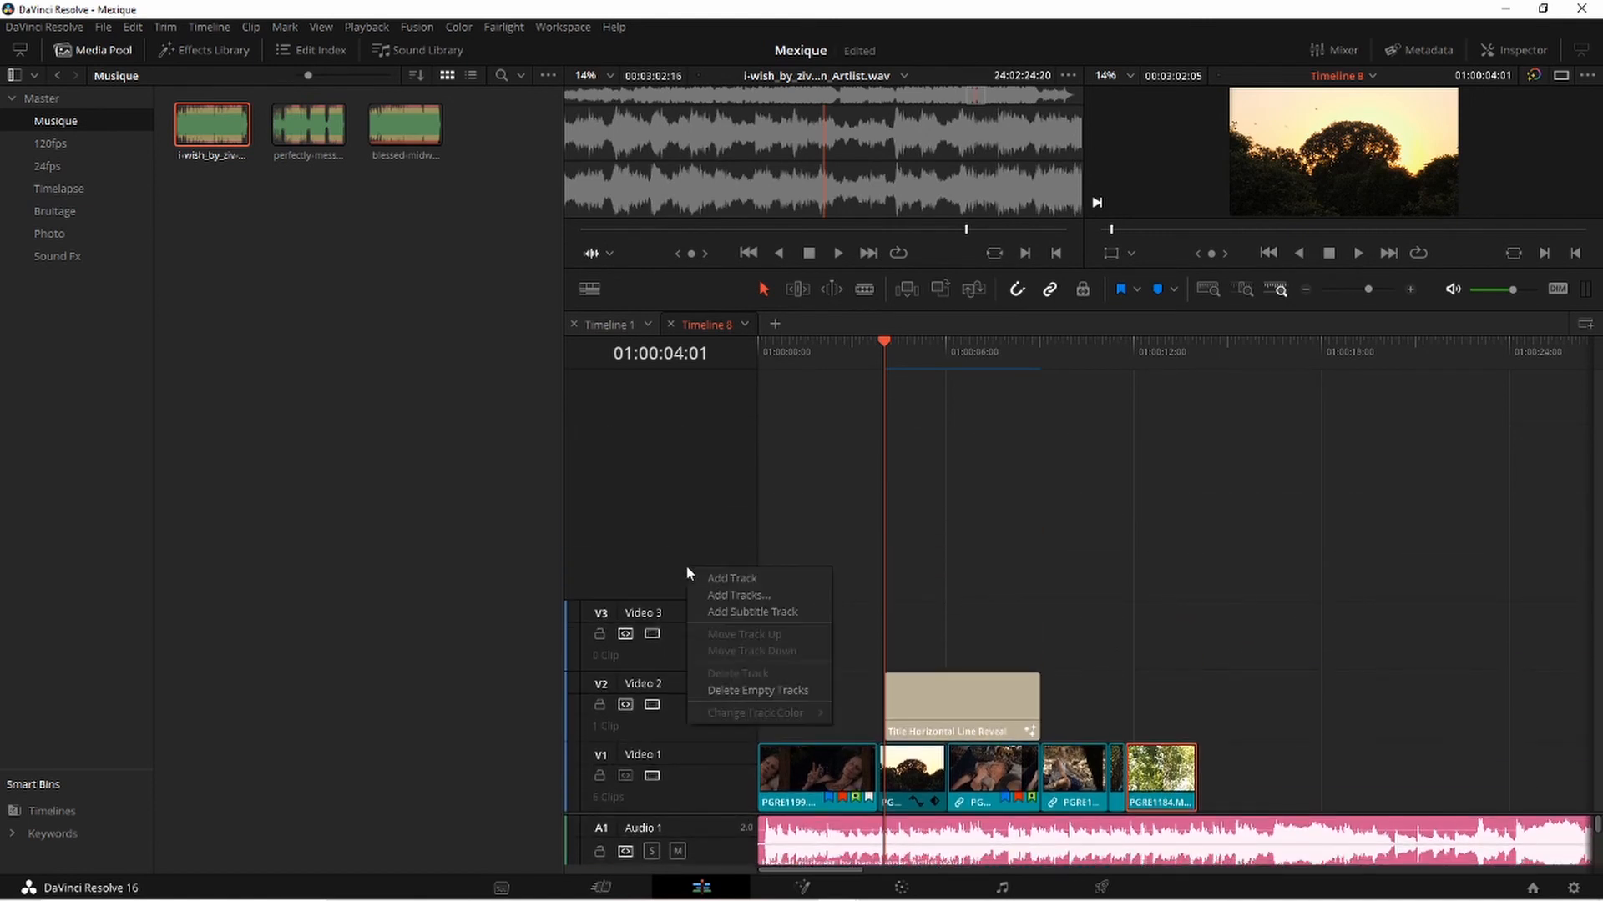
pyautogui.click(756, 693)
pyautogui.rightClick(679, 643)
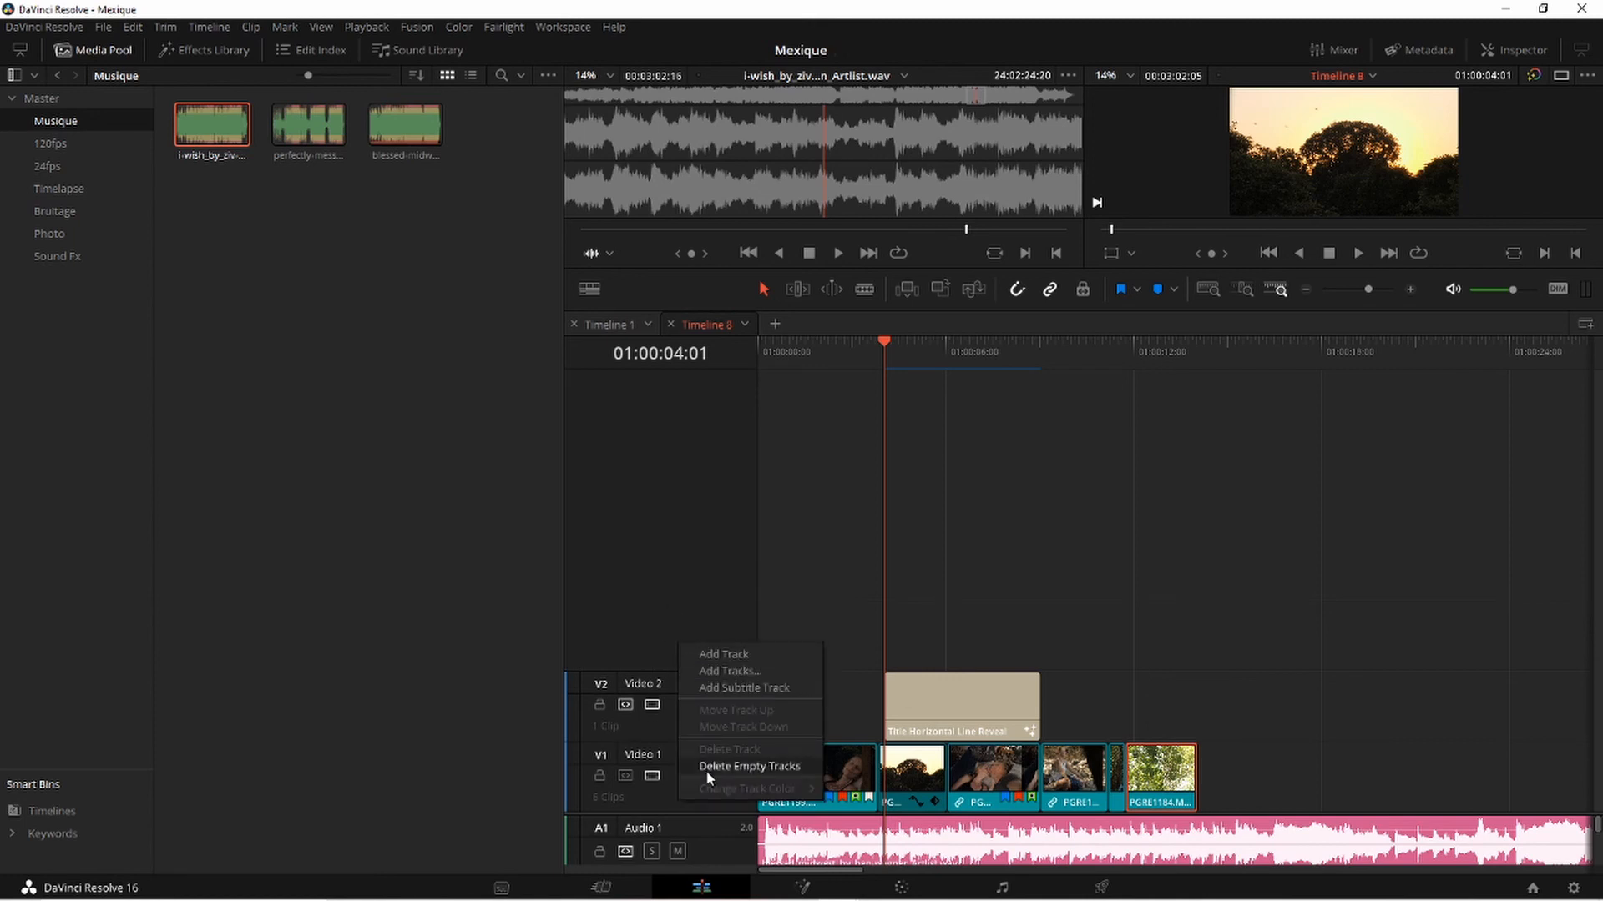
pyautogui.click(698, 811)
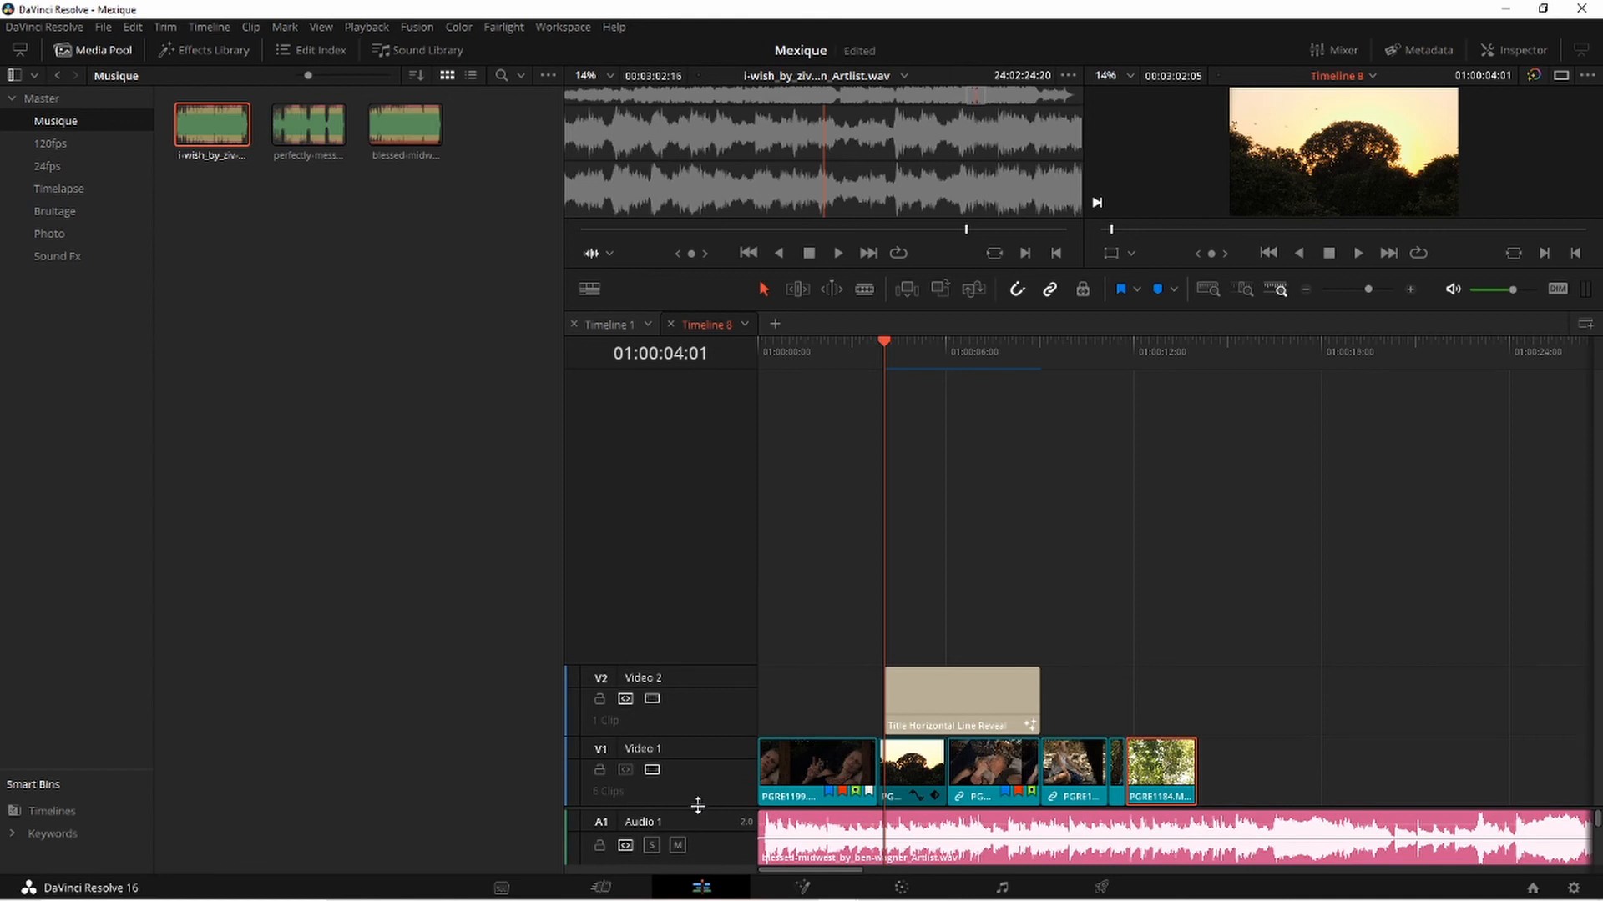
# Enlarge the audio track area of the timeline and change the Audio 1 track type to Mono
pyautogui.moveTo(697, 799); pyautogui.dragTo(704, 566)
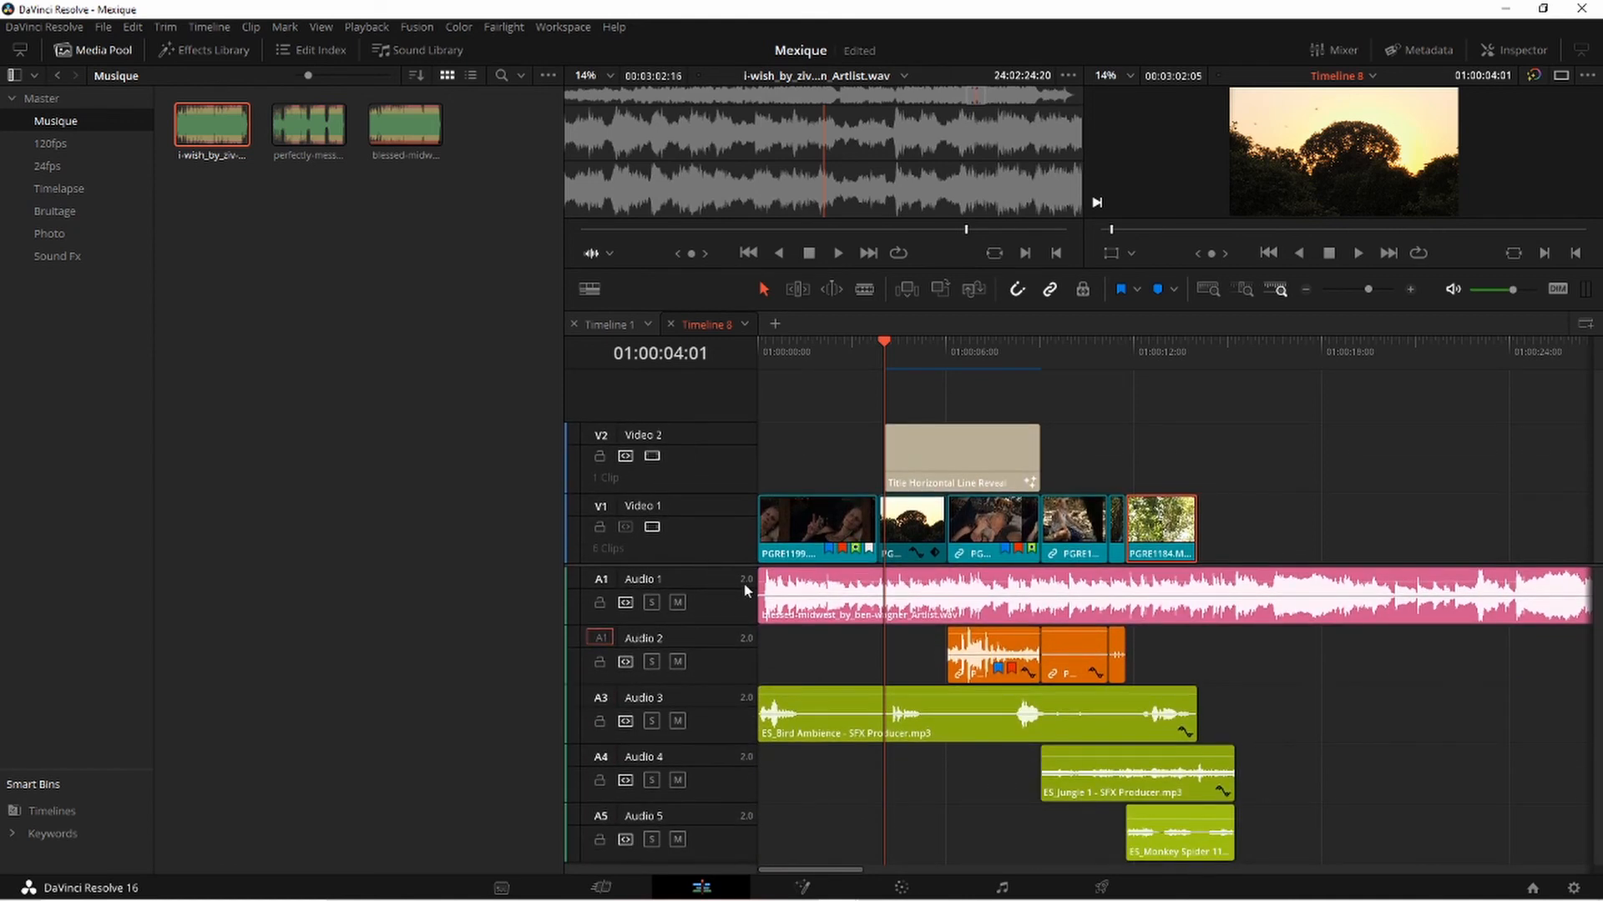
pyautogui.rightClick(723, 605)
pyautogui.moveTo(776, 756)
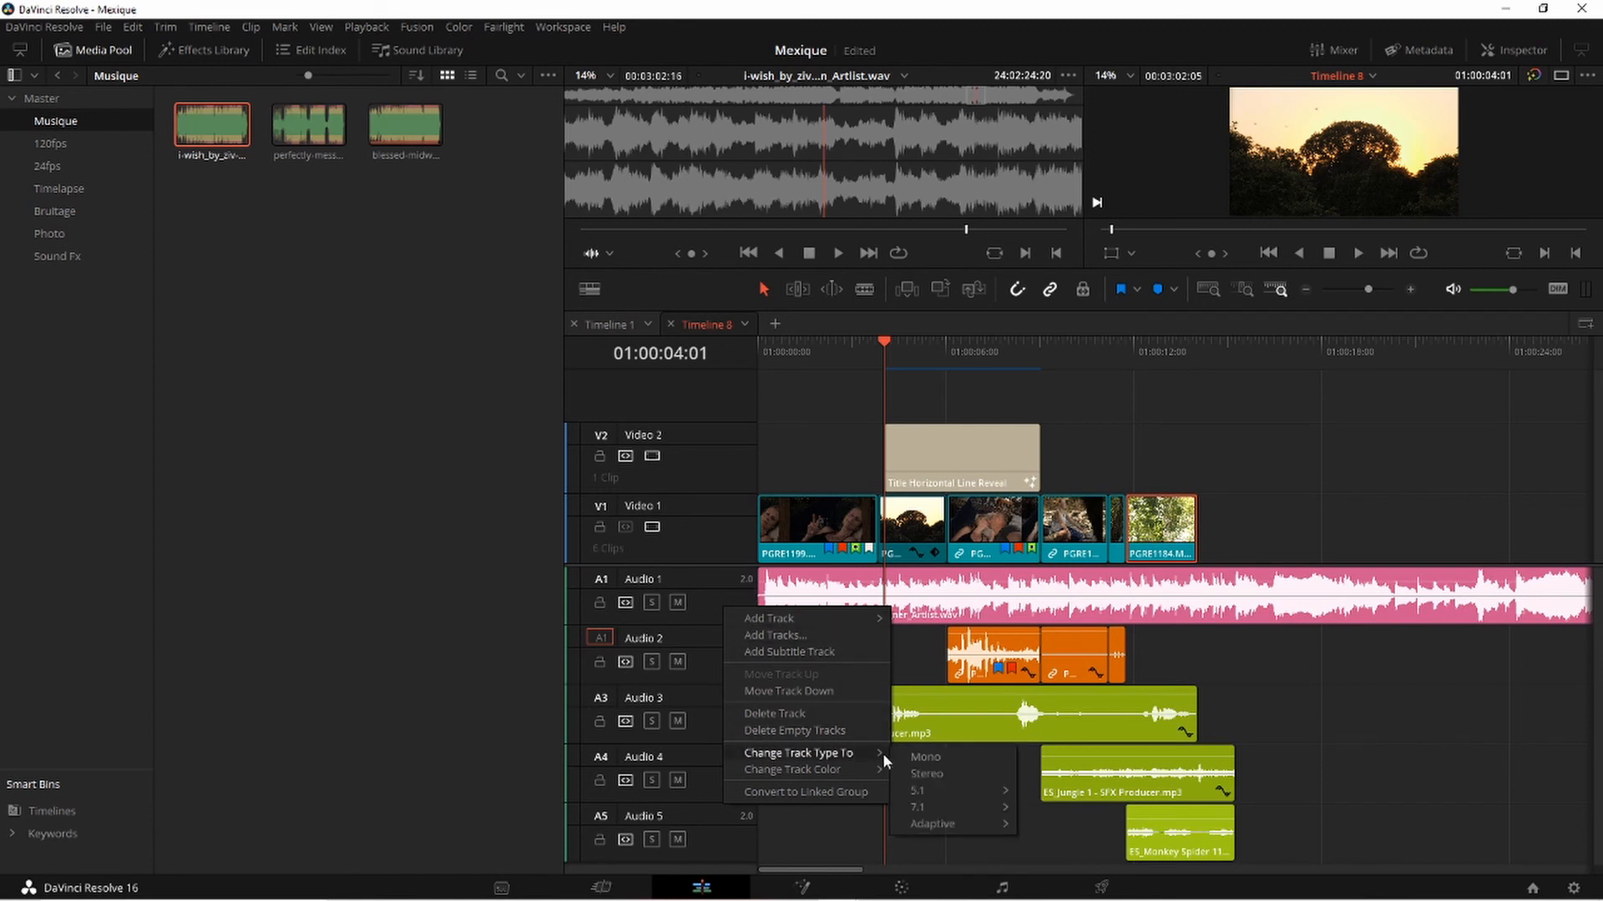
pyautogui.click(918, 756)
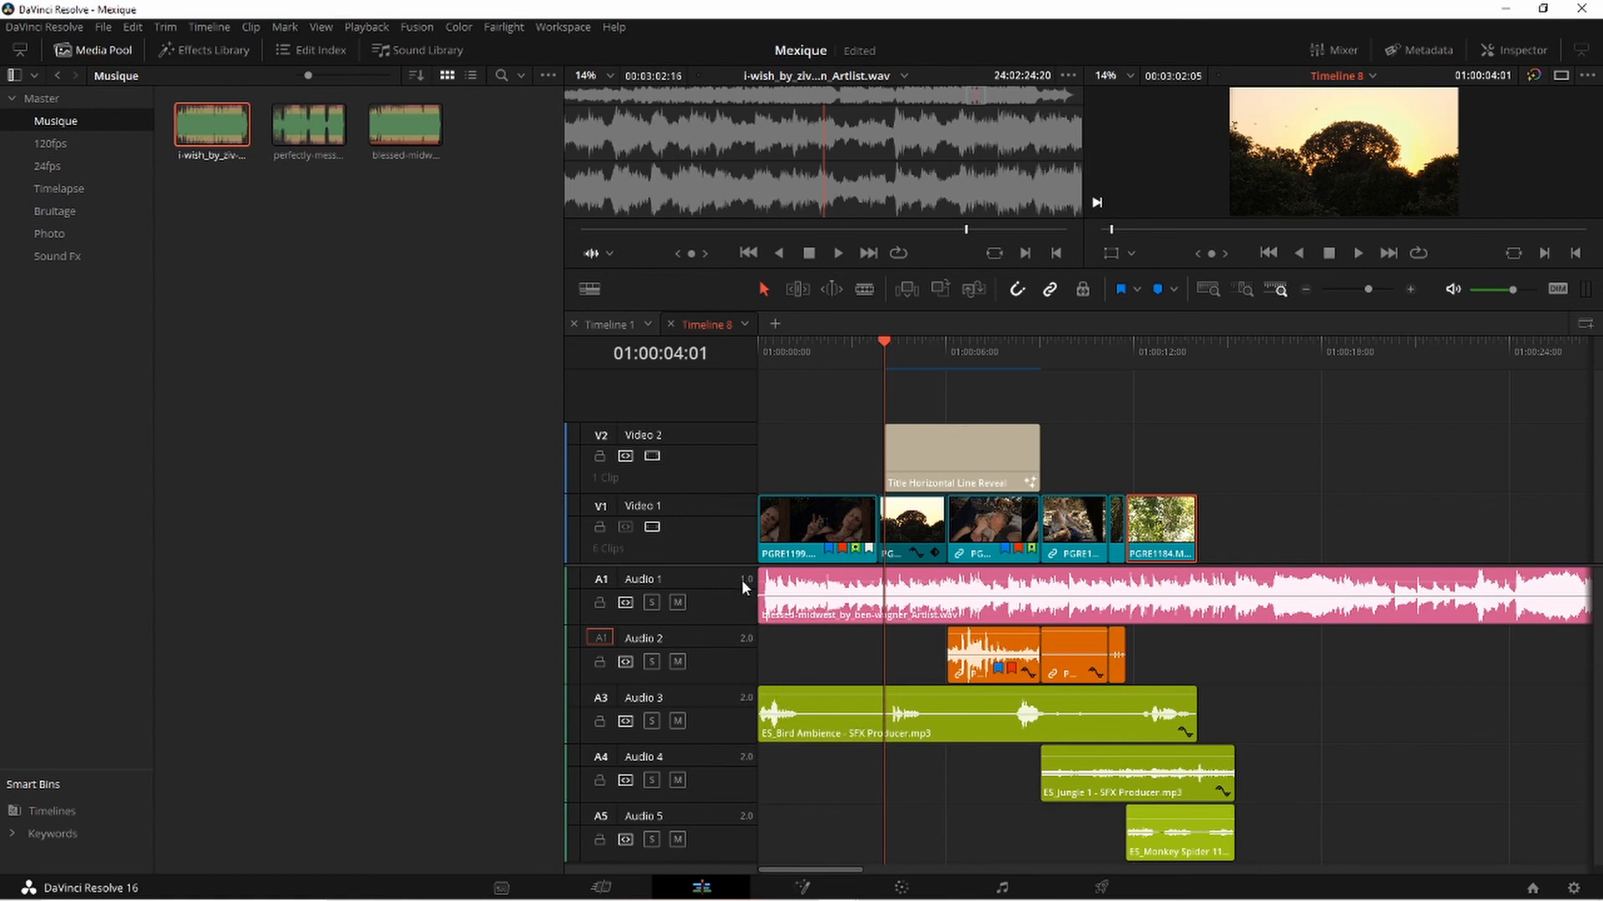
# Change the Audio 1 track type back to Stereo and slightly reduce the height of the audio track area
pyautogui.rightClick(739, 603)
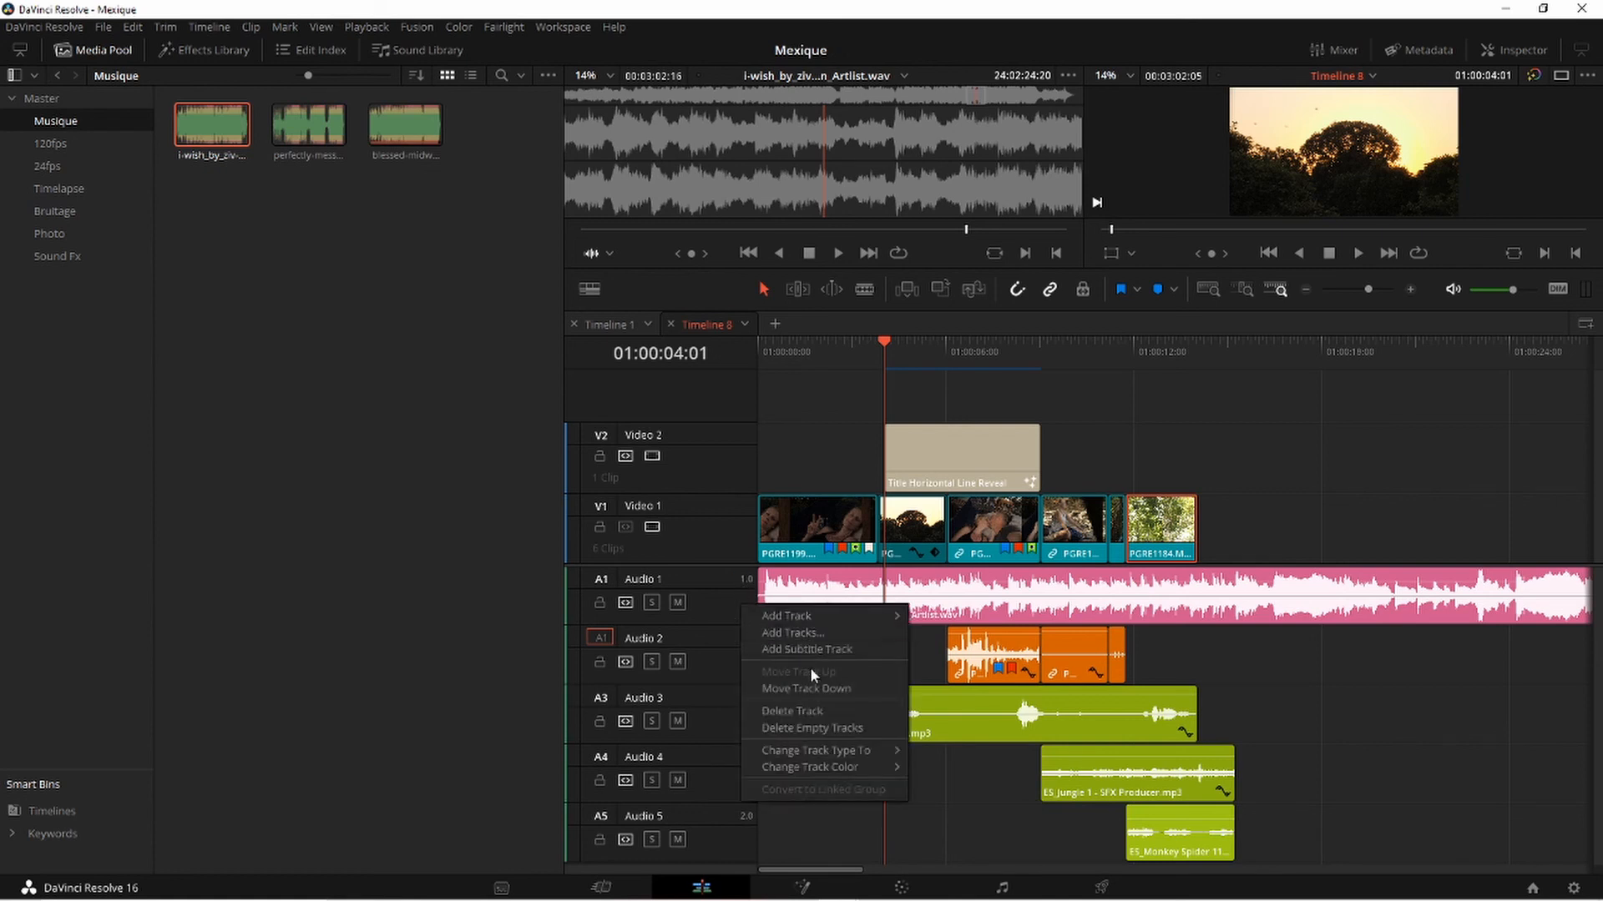
pyautogui.moveTo(864, 752)
pyautogui.click(933, 772)
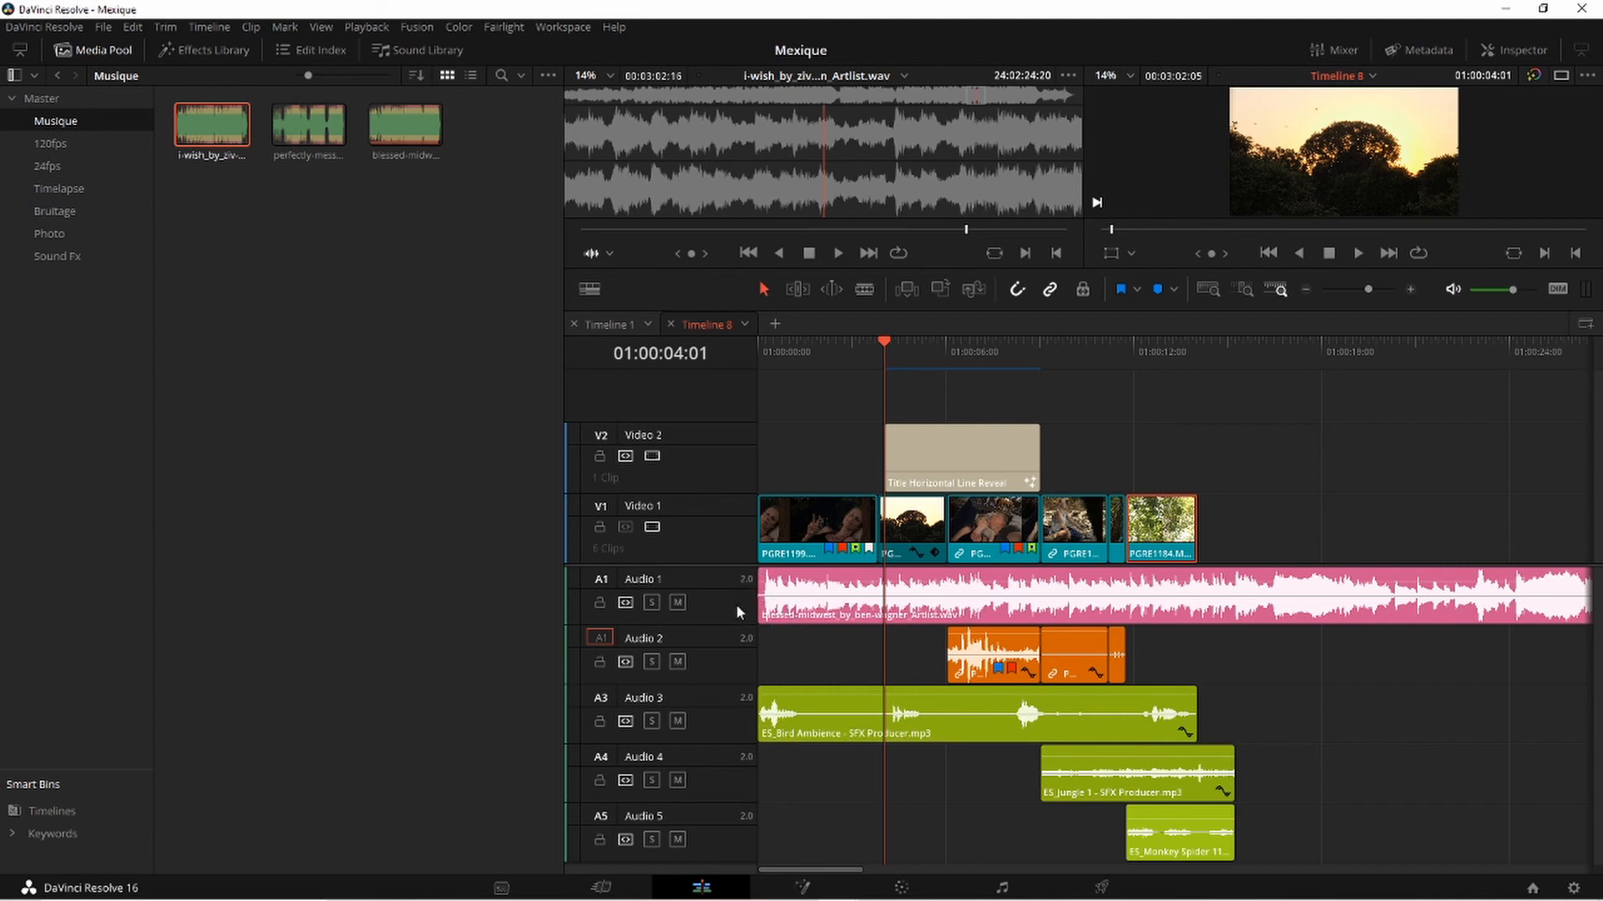
pyautogui.scroll(3, 734, 594)
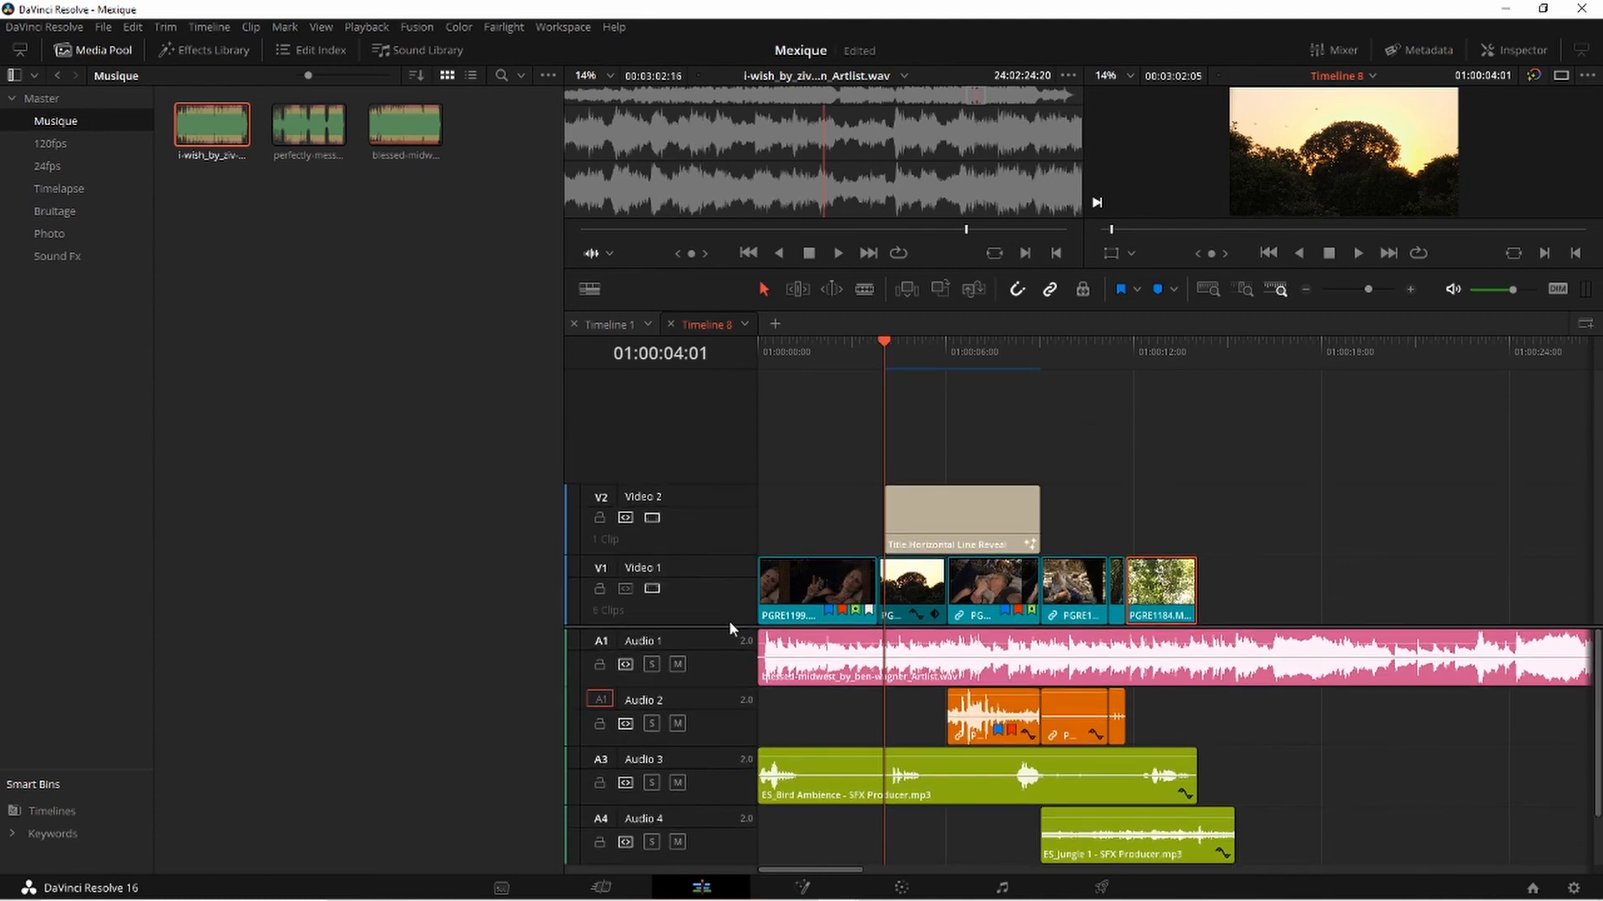